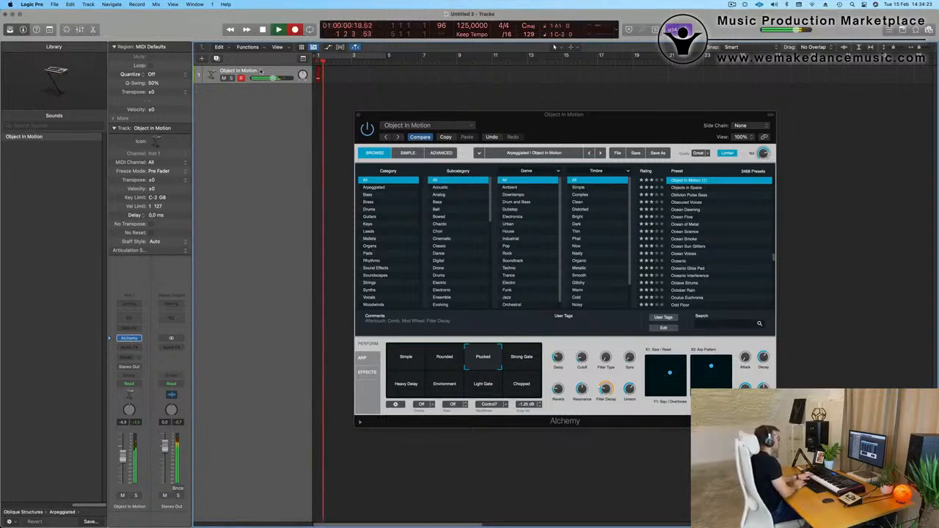
key("space")
key("r")
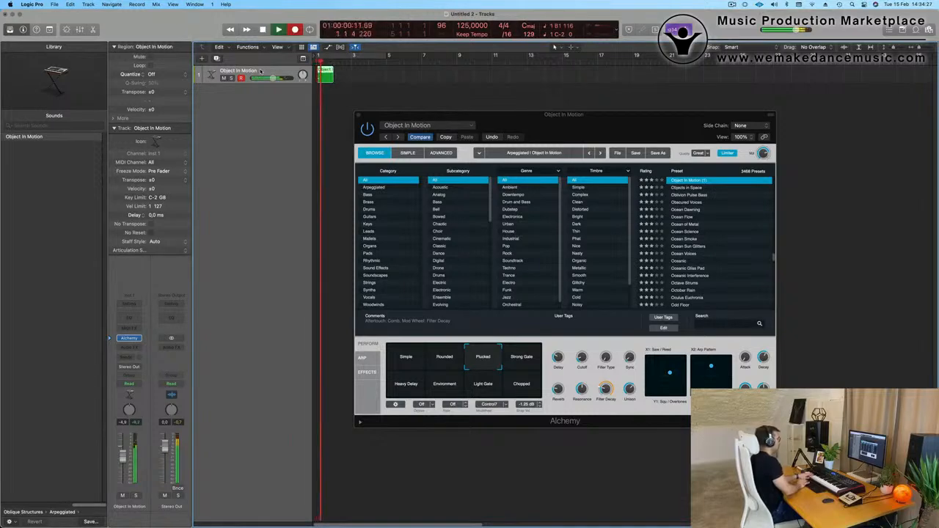
key("space")
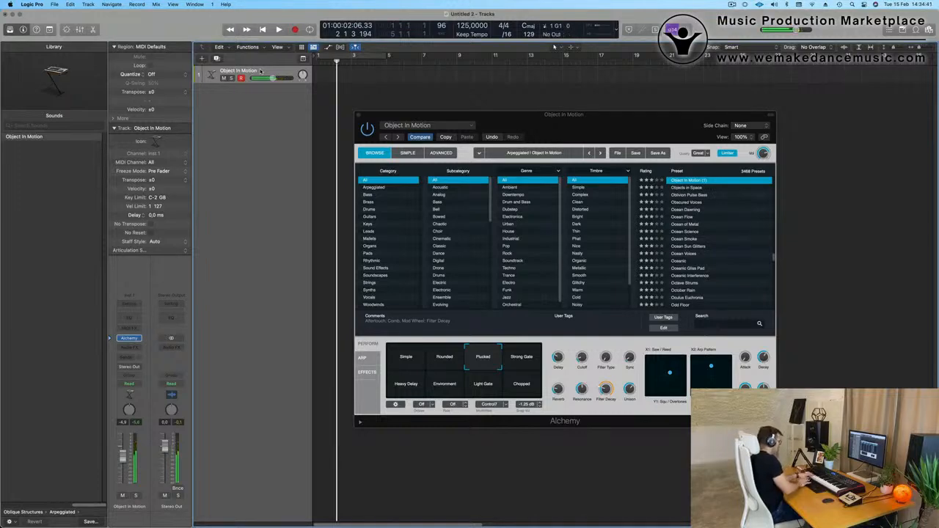
Record a four-bar bassline on the Object In Motion track and trim the region's start to bar 5.
key("r")
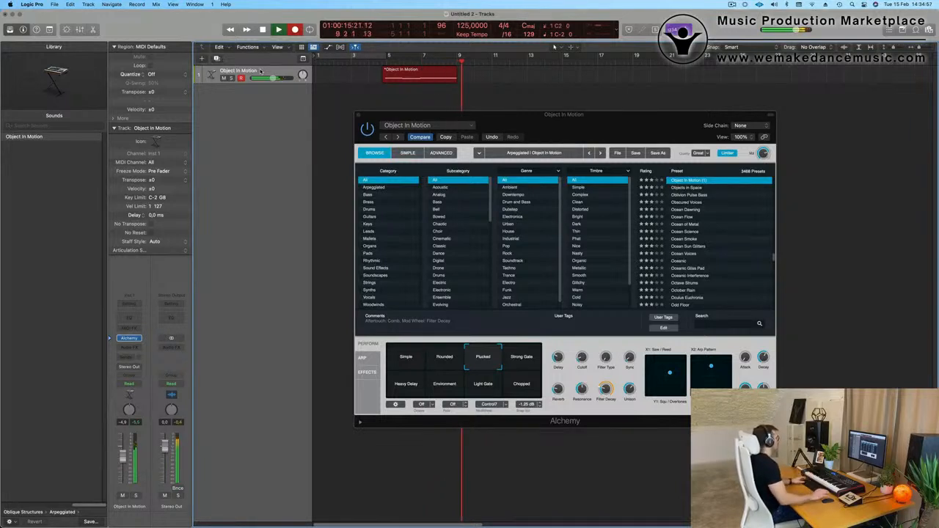
key("space")
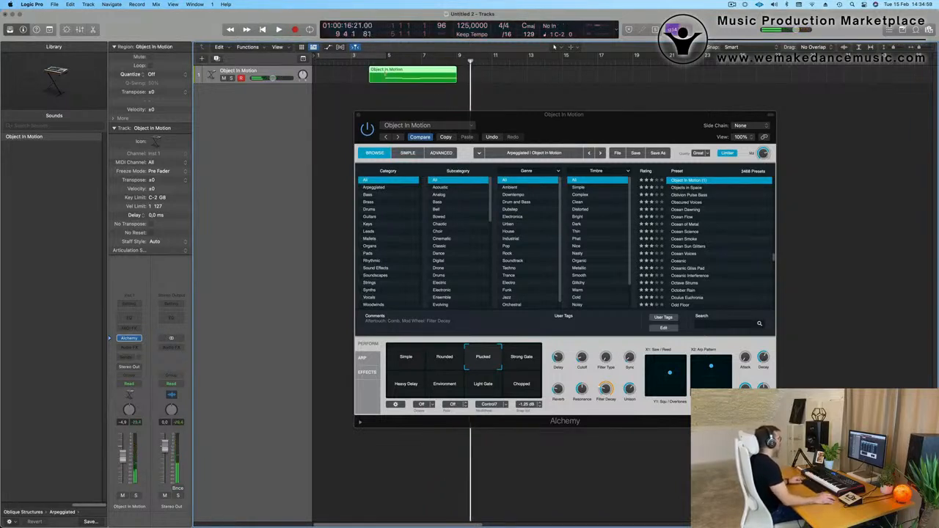
double_click(385, 73, "super")
left_click(525, 183)
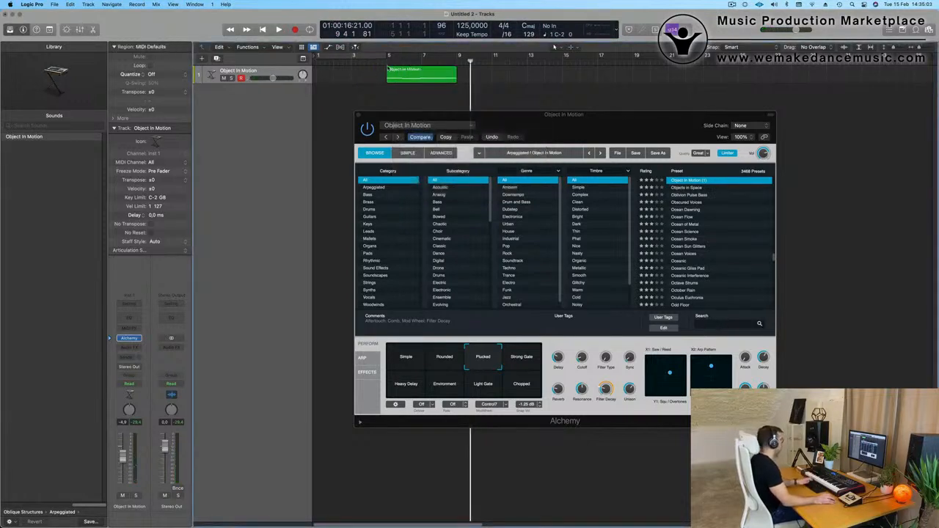
Move the recorded region to bar 1, cycle bars 1 to 5 and play it back.
left_click_drag(420, 72, 350, 72)
left_click(364, 56)
key("space")
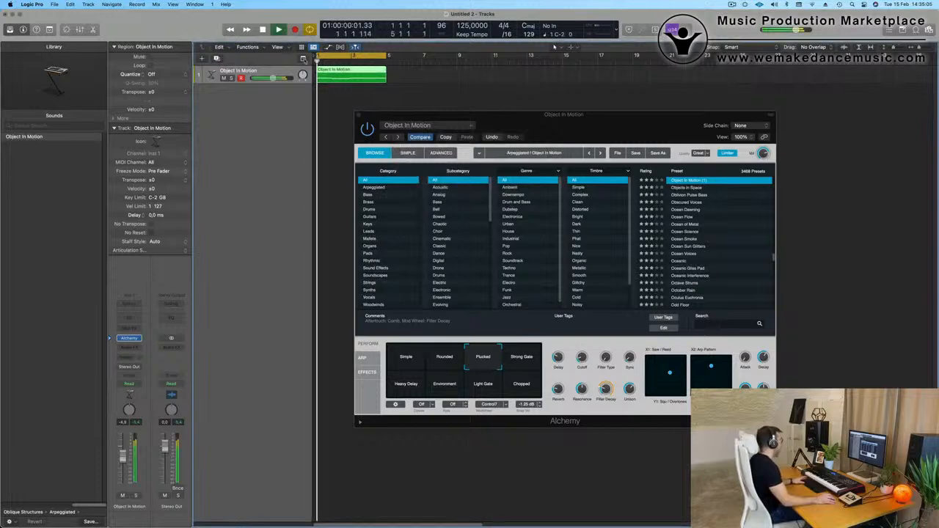
Open the region in the Piano Roll and shift its last three notes later so the second note starts on bar 2.
double_click(353, 71)
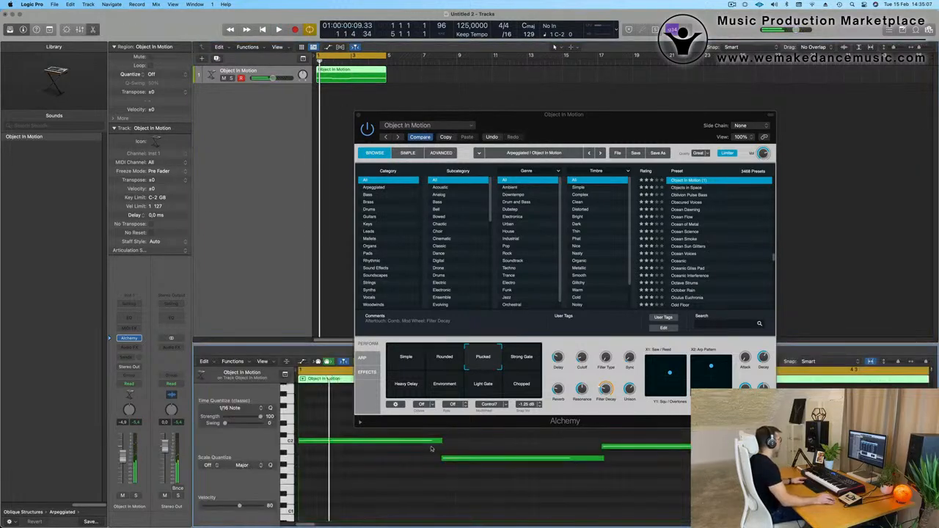
scroll(431, 489, "down", 3)
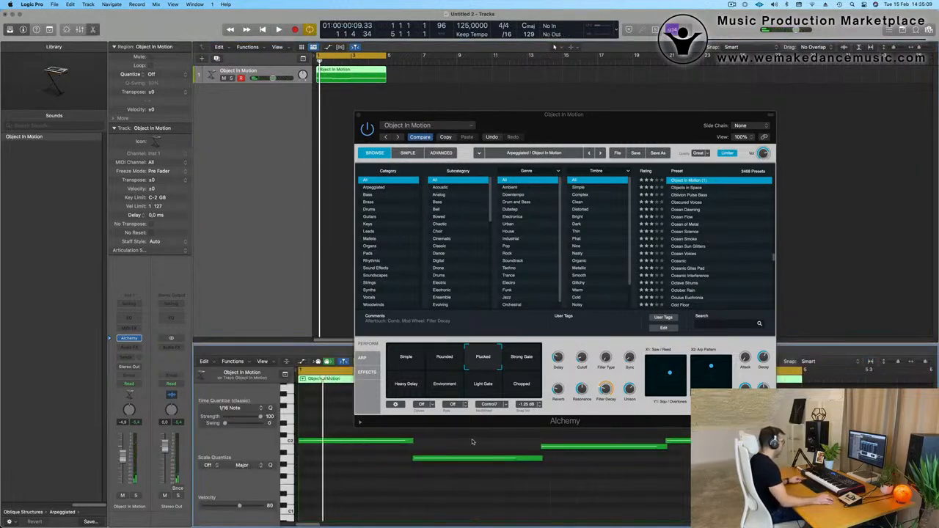
left_click_drag(473, 442, 682, 481)
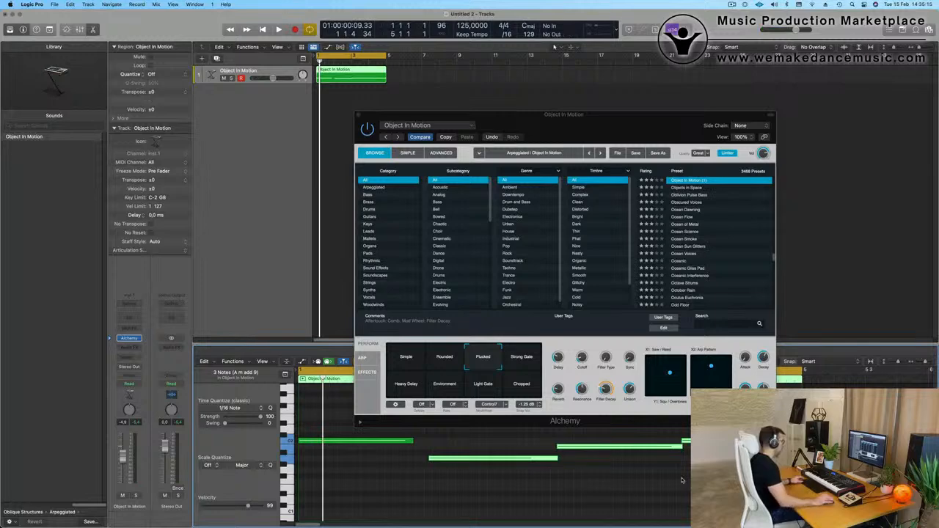
left_click(594, 476)
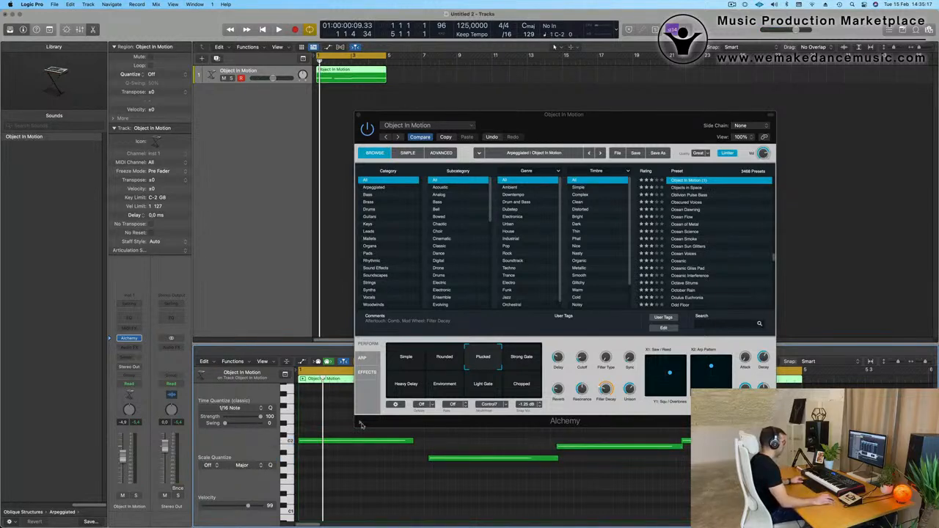
key("super+a")
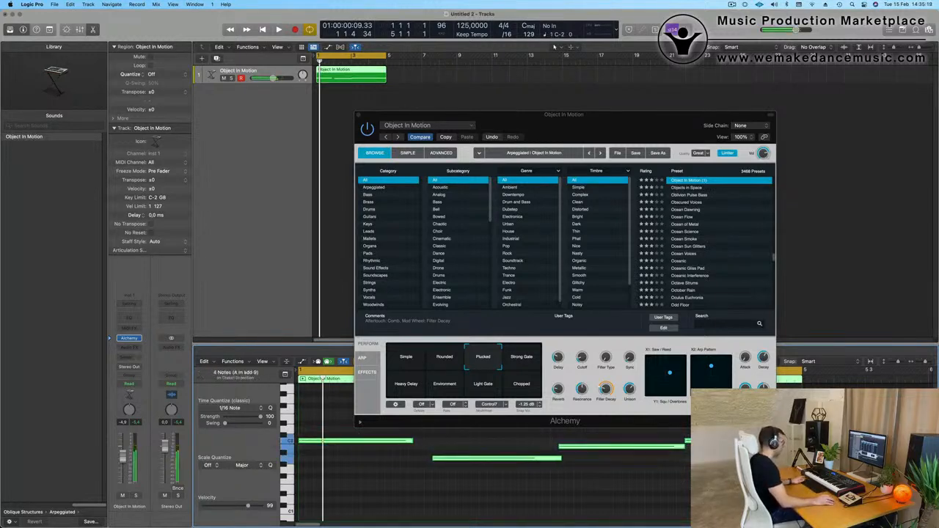
left_click(518, 481)
key("super+a")
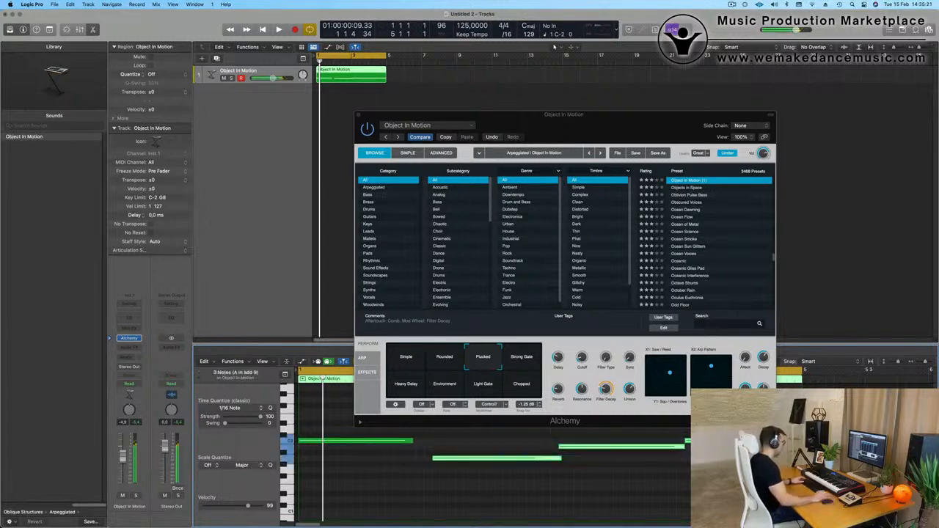
Adjust the note lengths so the first three notes each end where the following note starts, with playback running.
left_click(623, 469)
left_click_drag(550, 461, 552, 460)
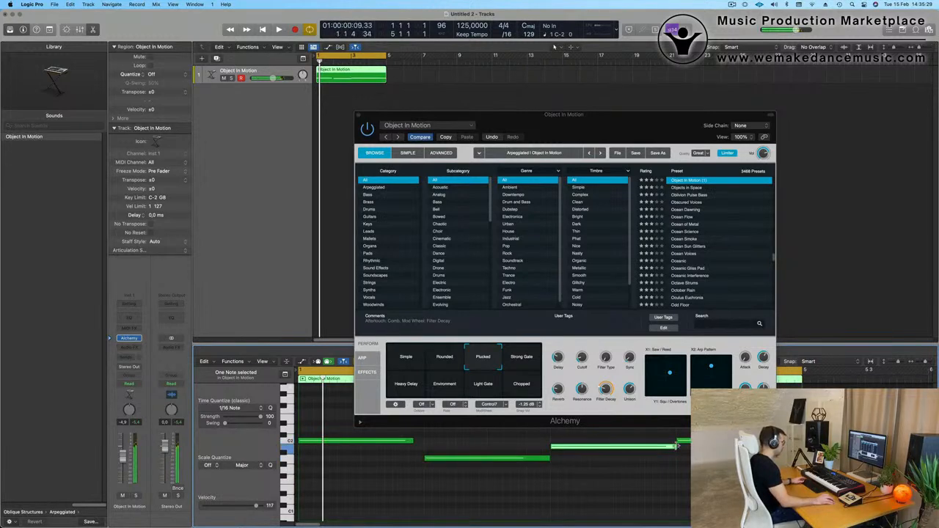
key("space")
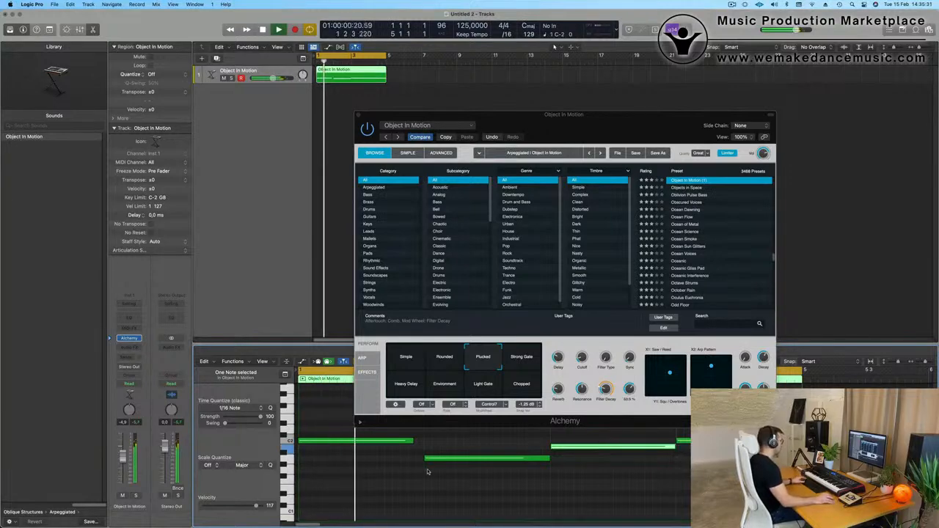
left_click_drag(412, 443, 423, 444)
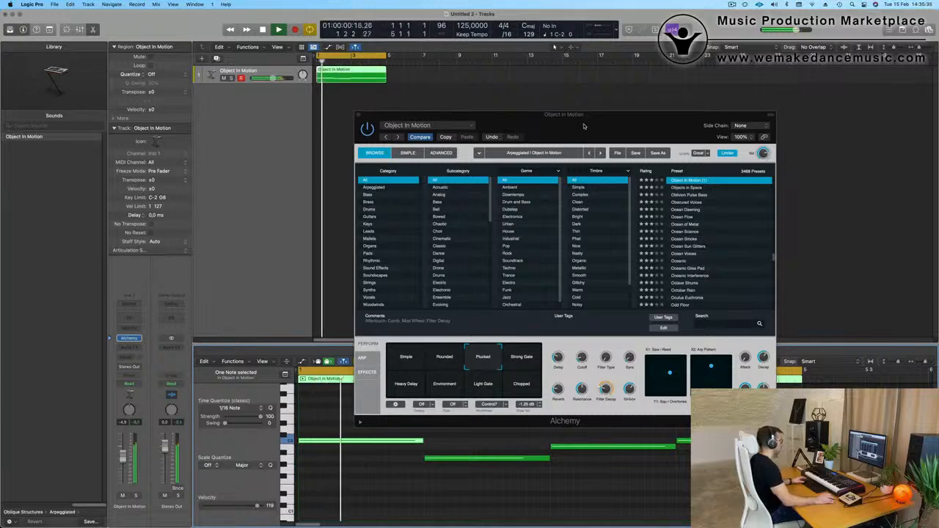
Move the Alchemy window clear of the notes in the Piano Roll.
left_click_drag(585, 125, 680, 76)
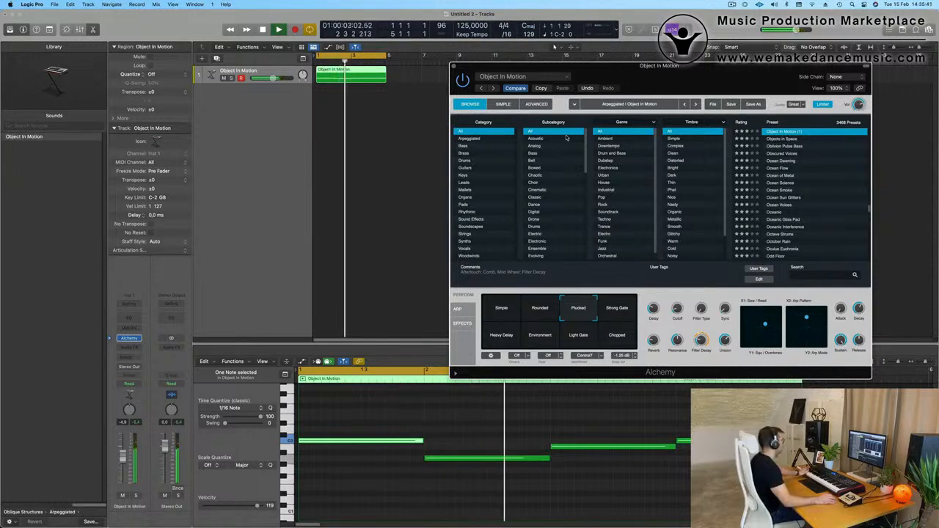
left_click_drag(669, 69, 661, 68)
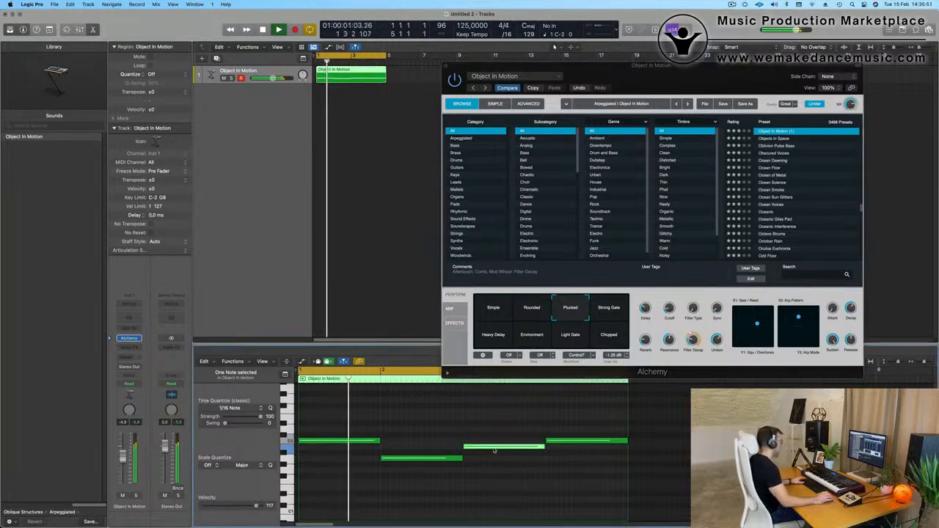
Try the third note at G1 during playback and return it to B1.
left_click_drag(494, 451, 503, 472)
key("space")
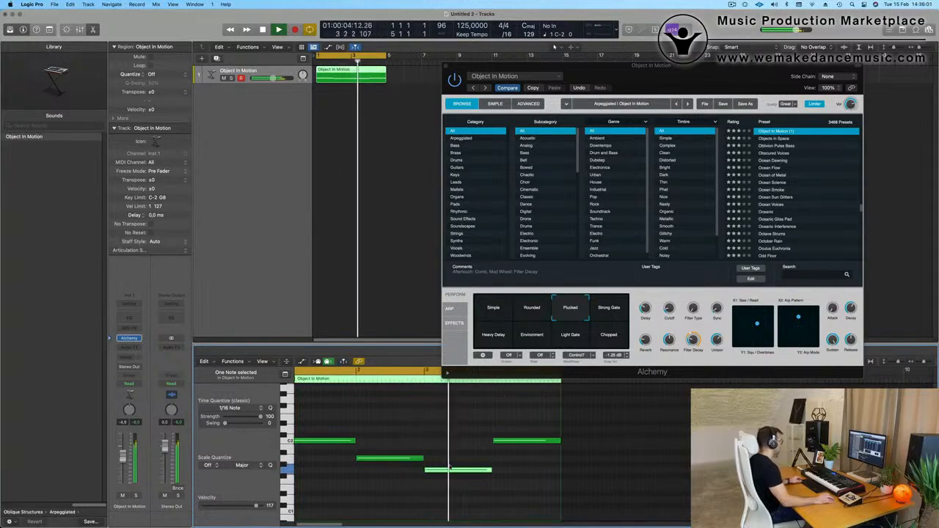
left_click_drag(455, 469, 456, 450)
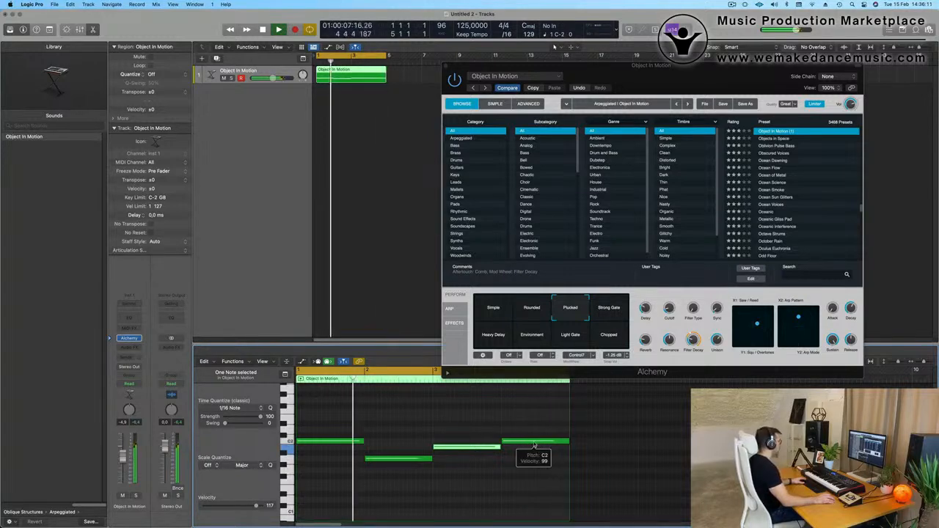
Try the last note two semitones higher, delete it and extend the third note to the region's end.
left_click_drag(534, 445, 534, 435)
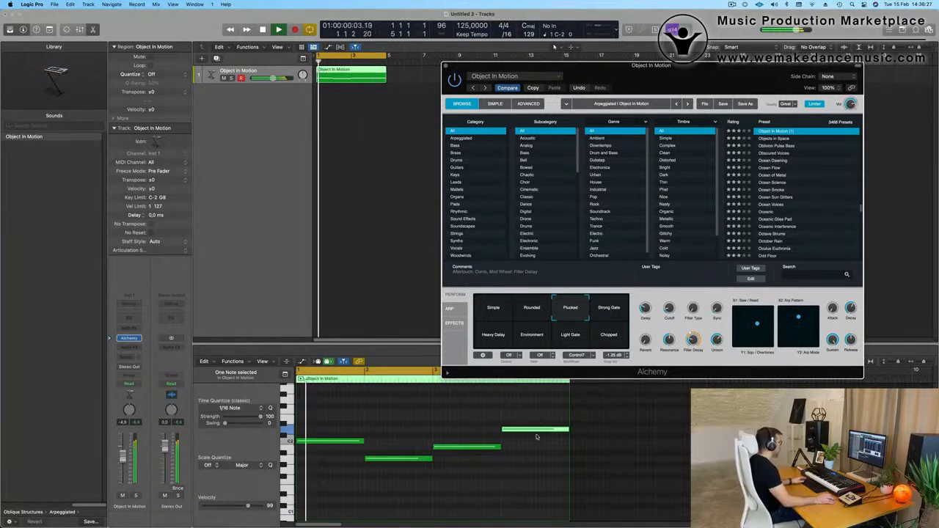
key("BackSpace")
left_click_drag(502, 446, 569, 447)
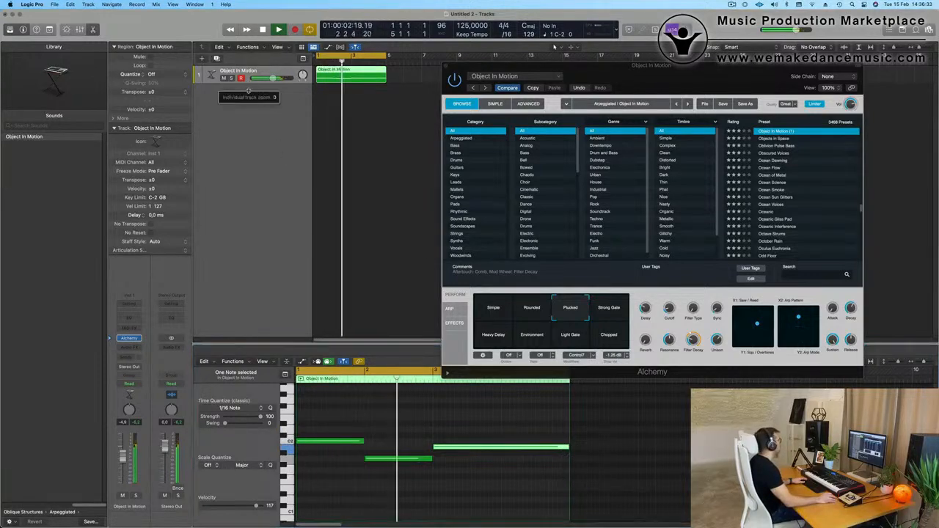
Enlarge the Object In Motion track's height, close the Alchemy window and stop playback.
left_click_drag(249, 90, 250, 209)
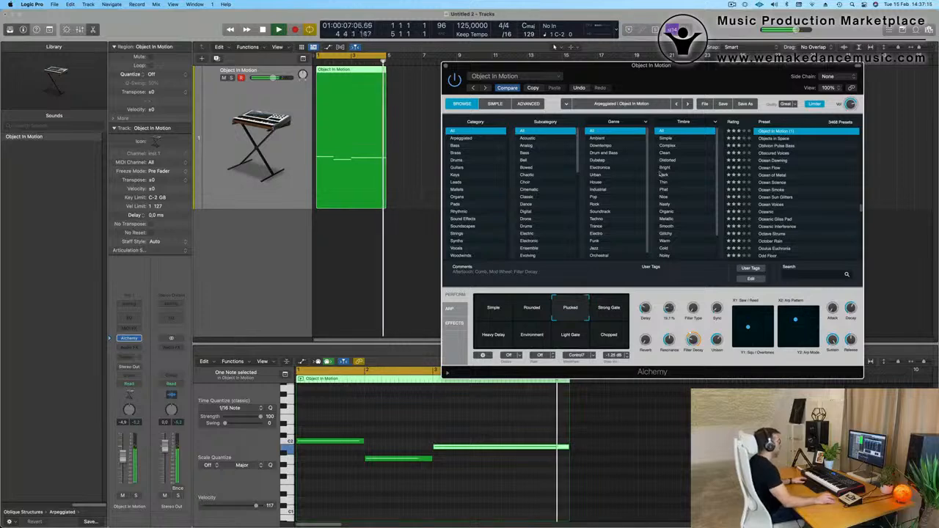
left_click_drag(448, 68, 513, 83)
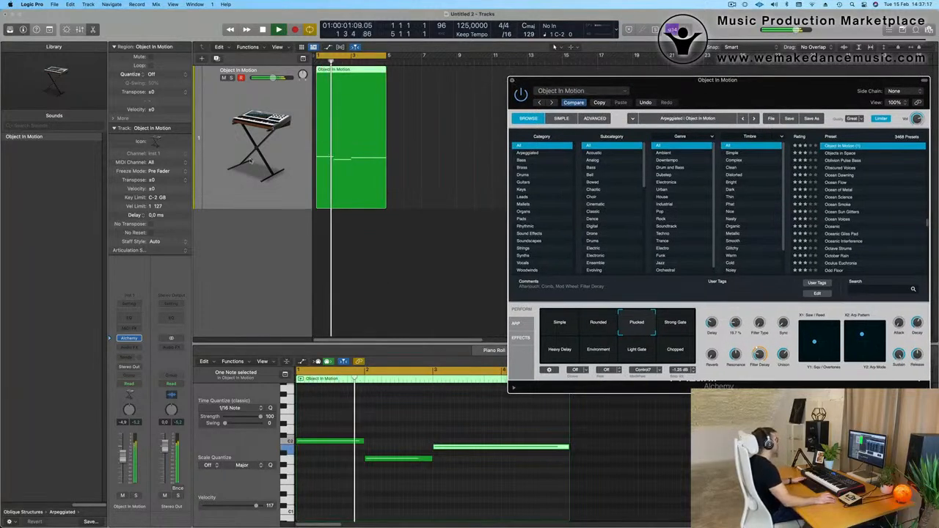
left_click(513, 81)
key("space")
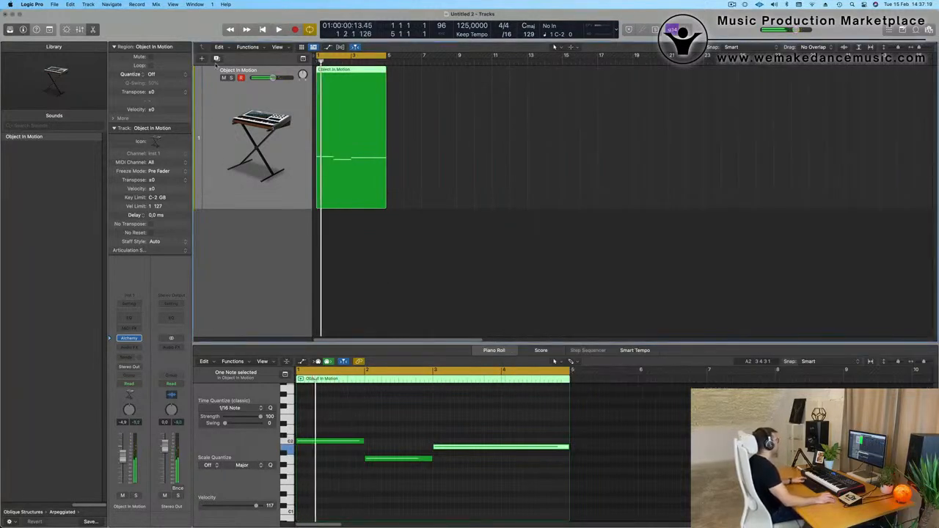
Duplicate the Object In Motion track and replace the new track's instrument with Drum Machine Designer.
left_click(215, 59)
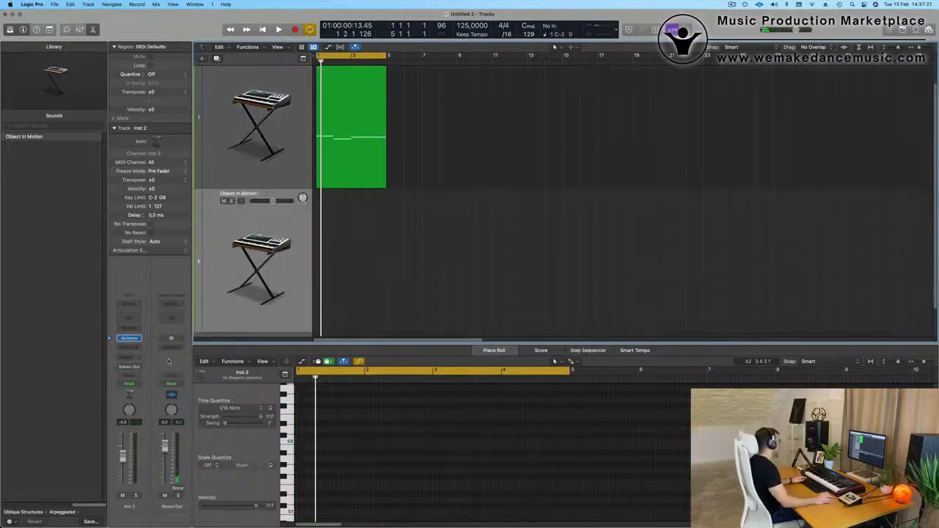
left_click(130, 339)
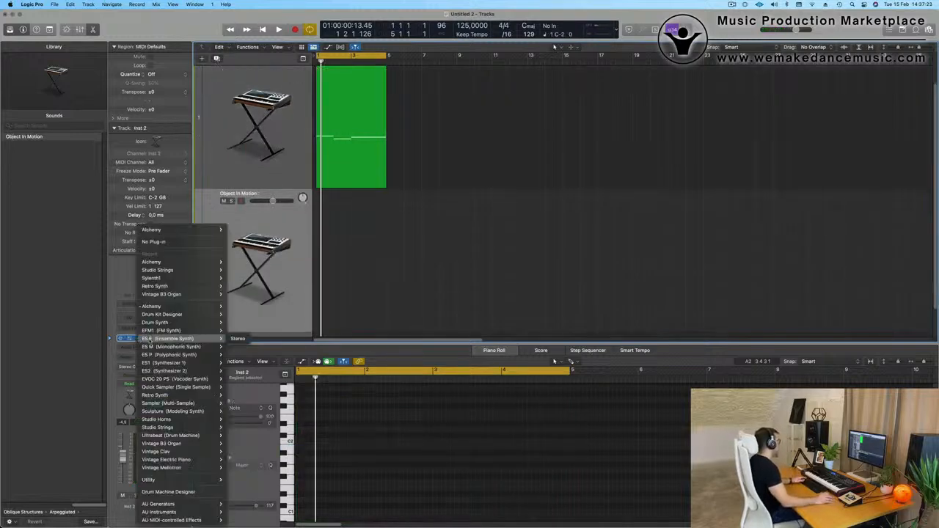
left_click(169, 493)
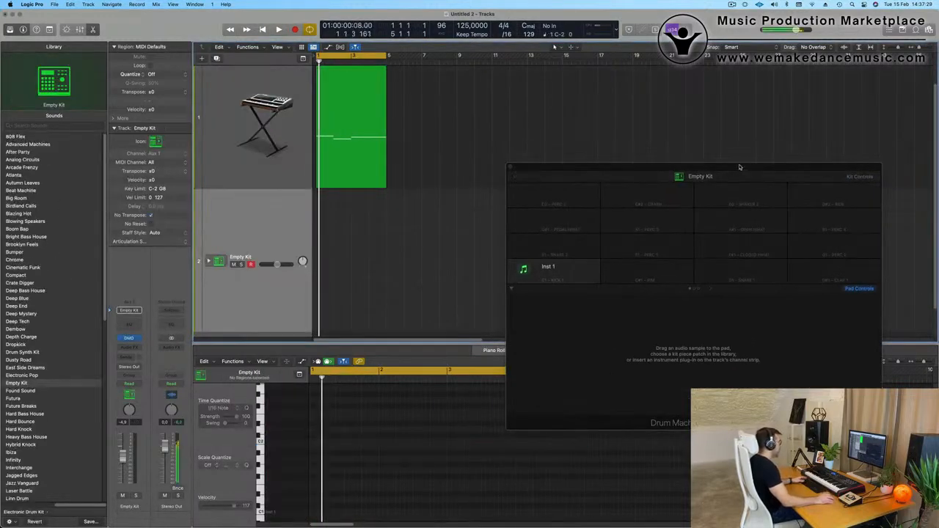
left_click_drag(729, 176, 608, 171)
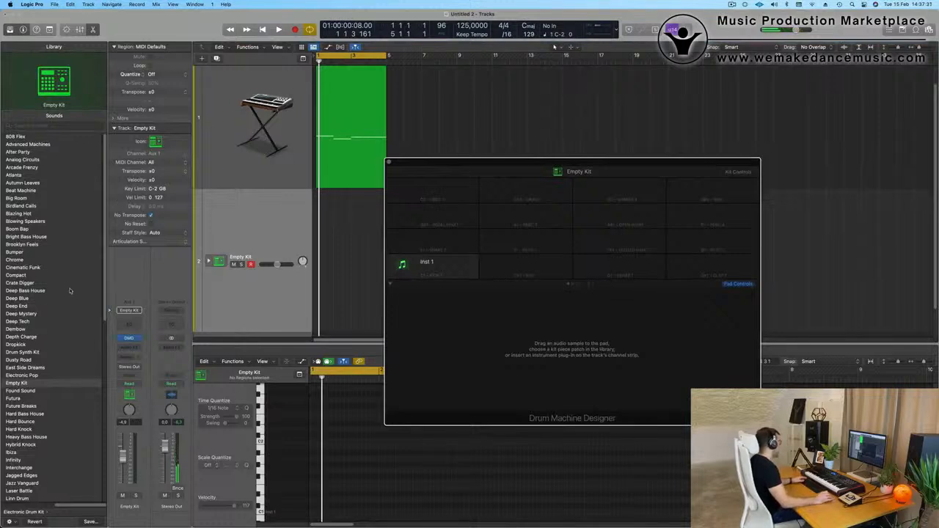
Load the Radiant drum kit from the library and reposition the Drum Machine Designer window.
scroll(63, 312, "down", 10)
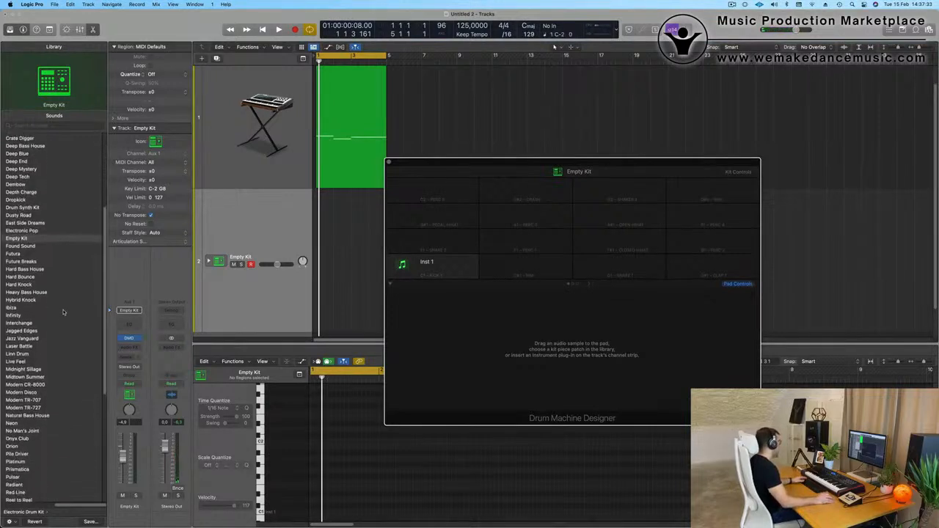
scroll(63, 312, "down", 8)
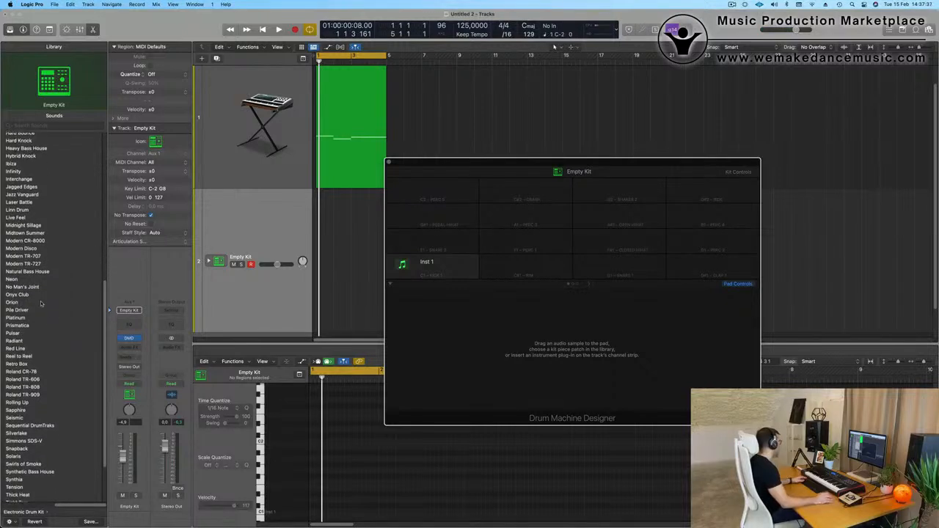
scroll(41, 304, "down", 1)
left_click(20, 334)
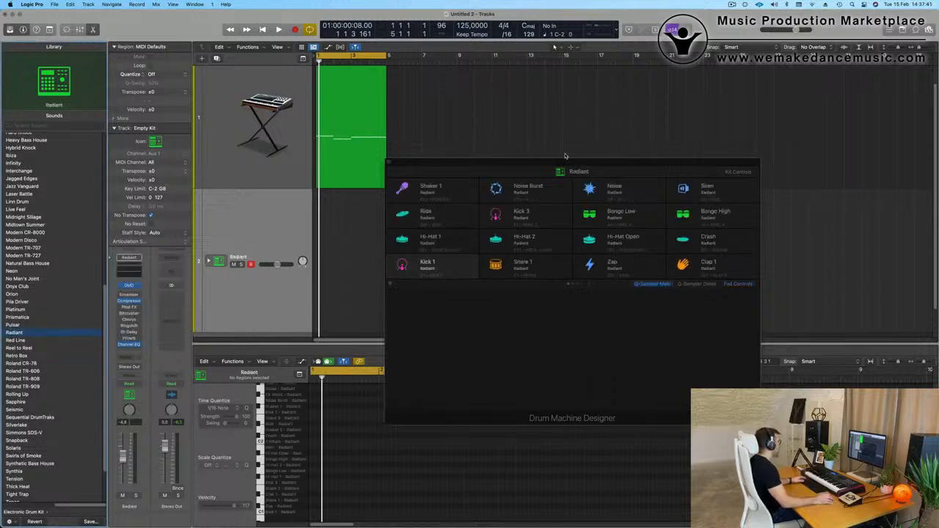
left_click_drag(547, 163, 578, 164)
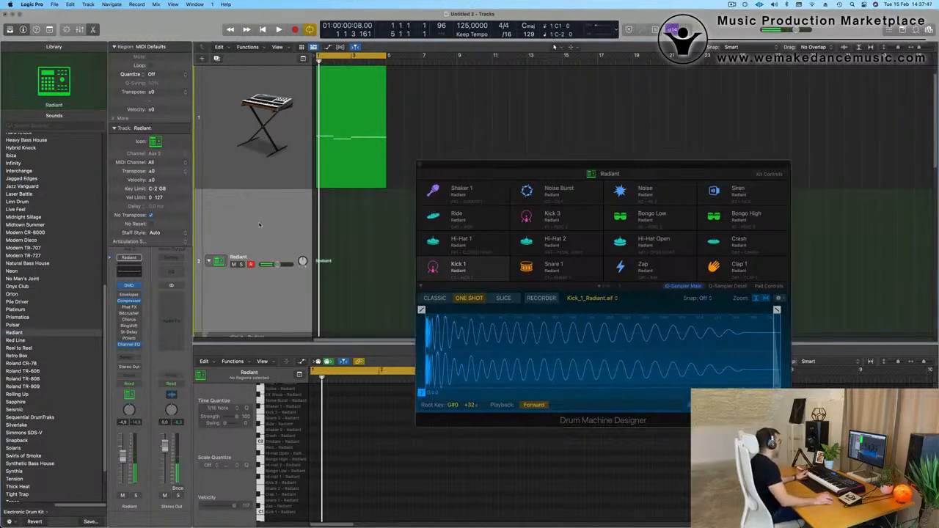
Expand the Radiant kit's tracks, compare Kick 2 with Kick 1 and select Kick 1.
left_click(284, 244)
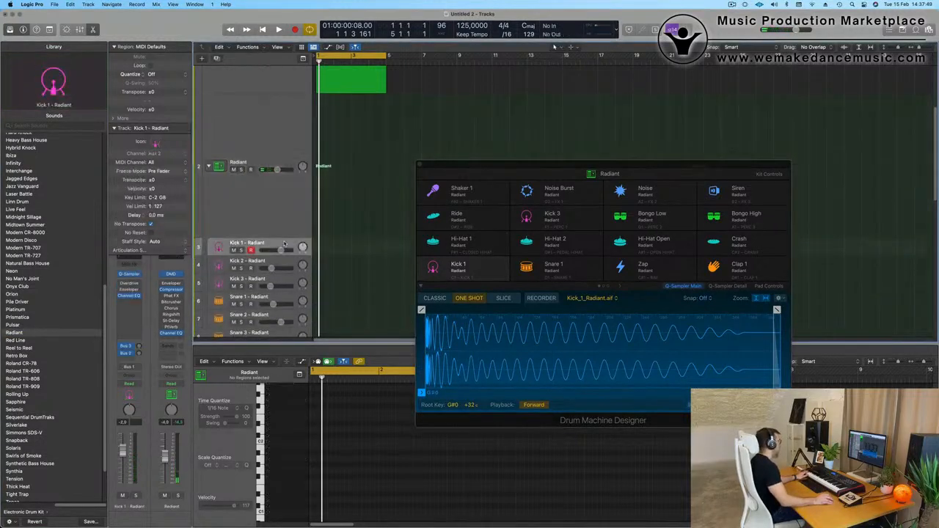
left_click(286, 262)
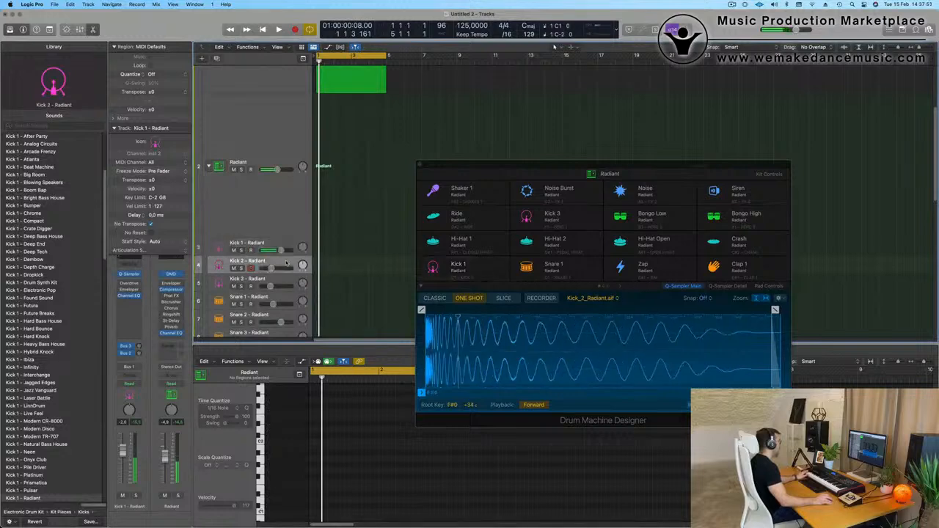
left_click(284, 247)
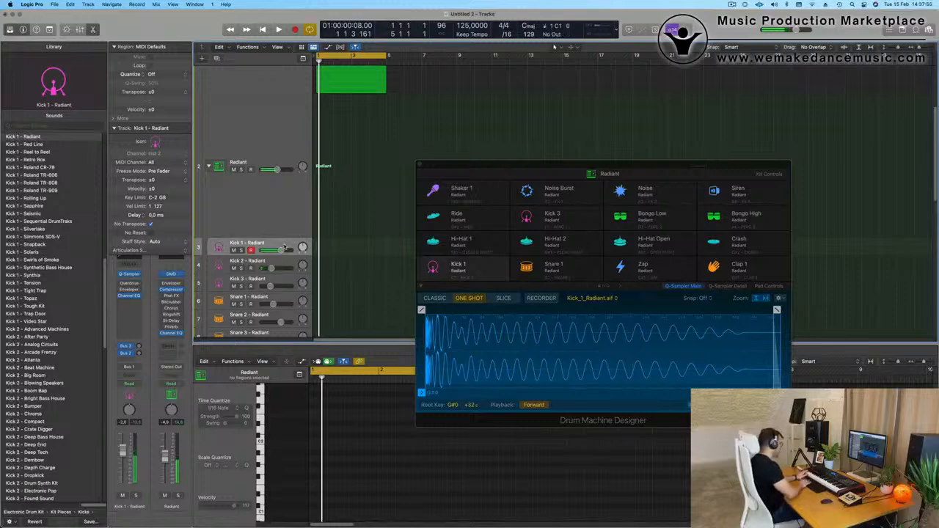
Record four kick hits in bar 1 of the Kick 1 track and play the take back.
key("space")
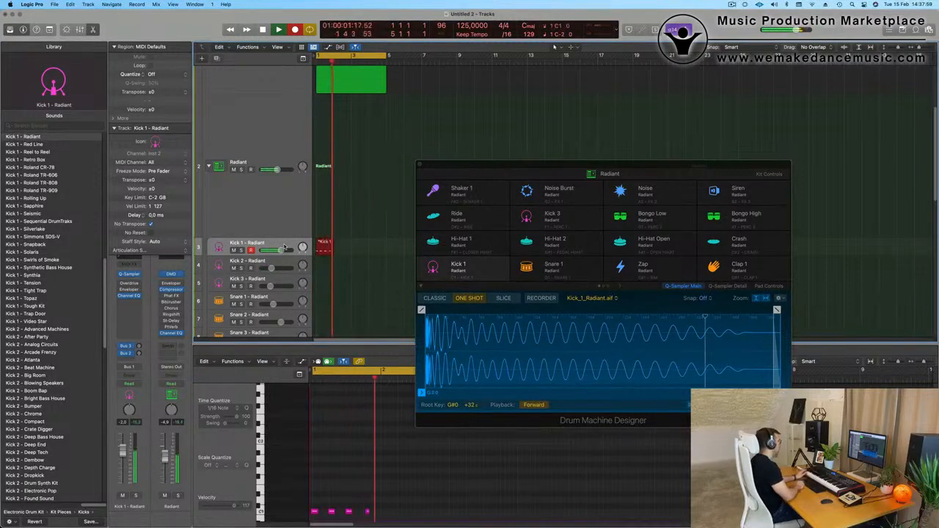
key("space")
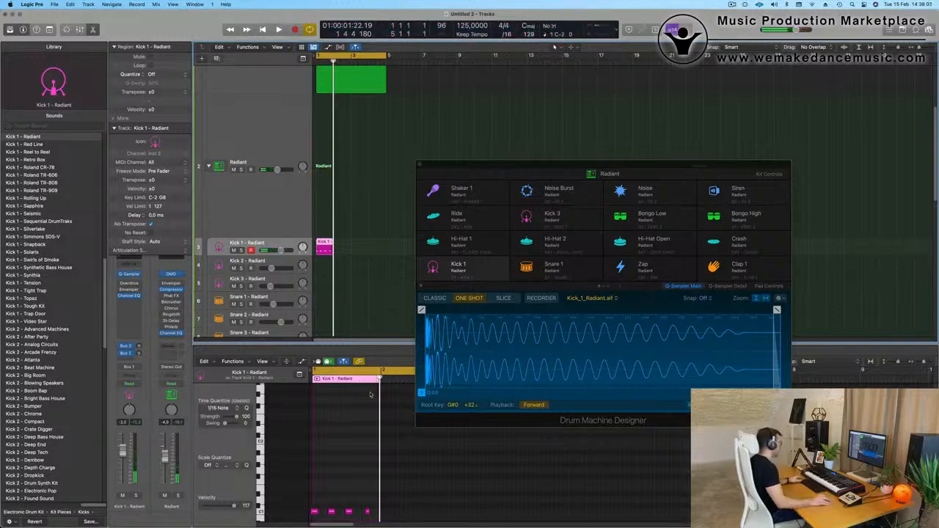
scroll(347, 481, "down", 3)
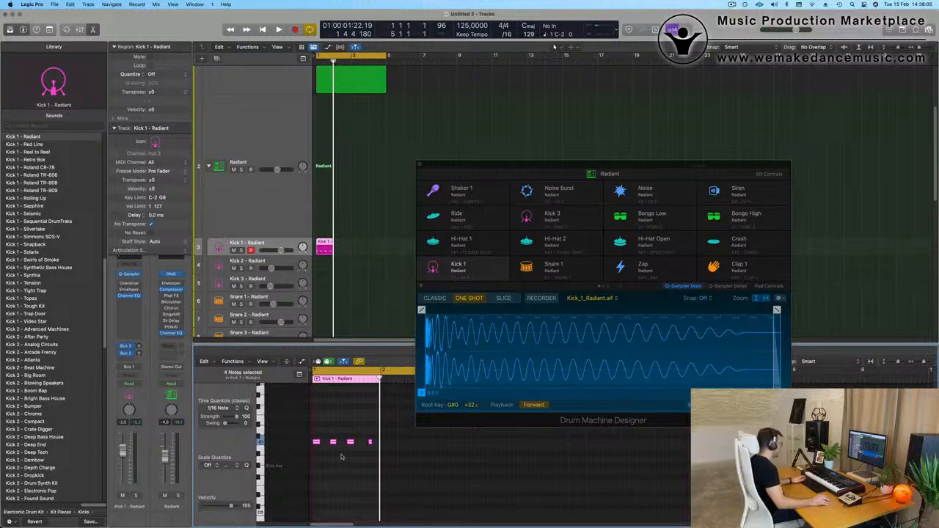
key("space")
key("super+Right")
key("super+Right")
key("super+Right")
key("super+Right")
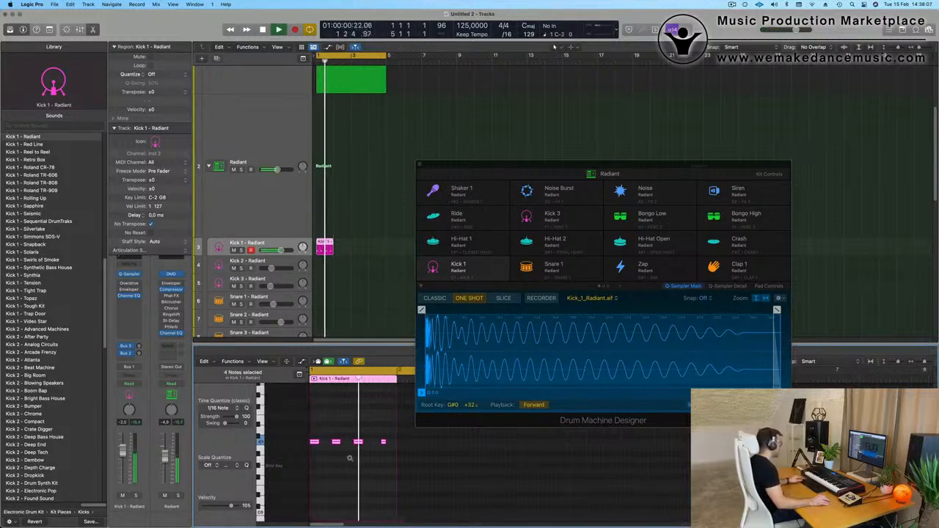
key("space")
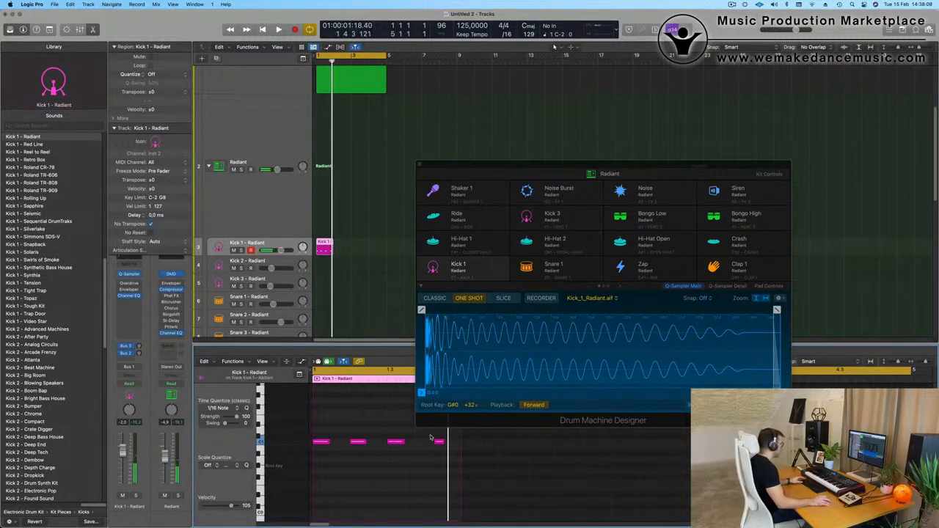
Move the Drum Machine Designer window clear of the Piano Roll and replace the fourth kick note with a copy of the third at 1 4 1 1.
left_click_drag(516, 167, 662, 94)
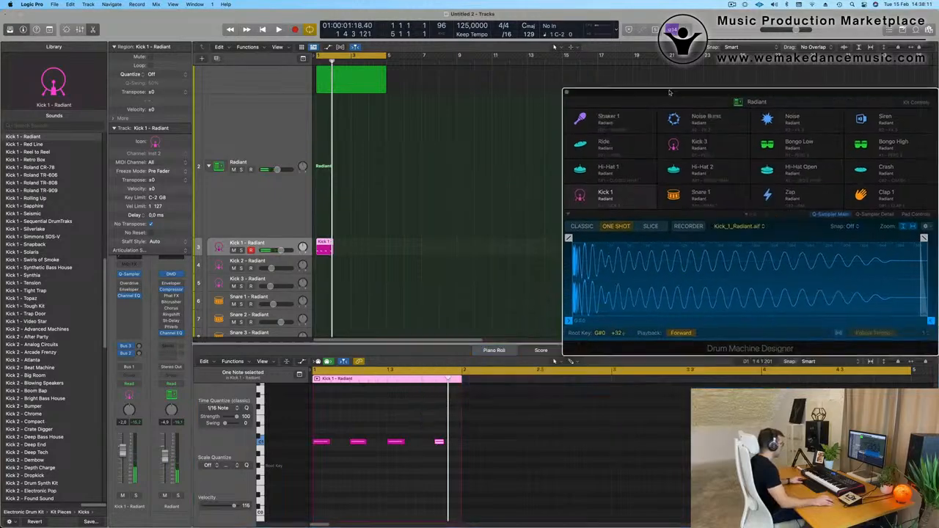
left_click_drag(420, 427, 427, 452)
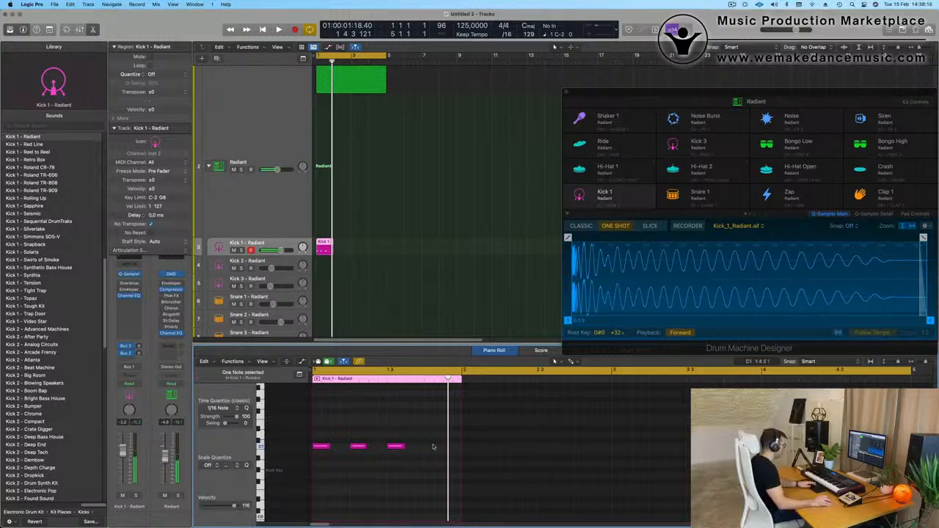
left_click(431, 447)
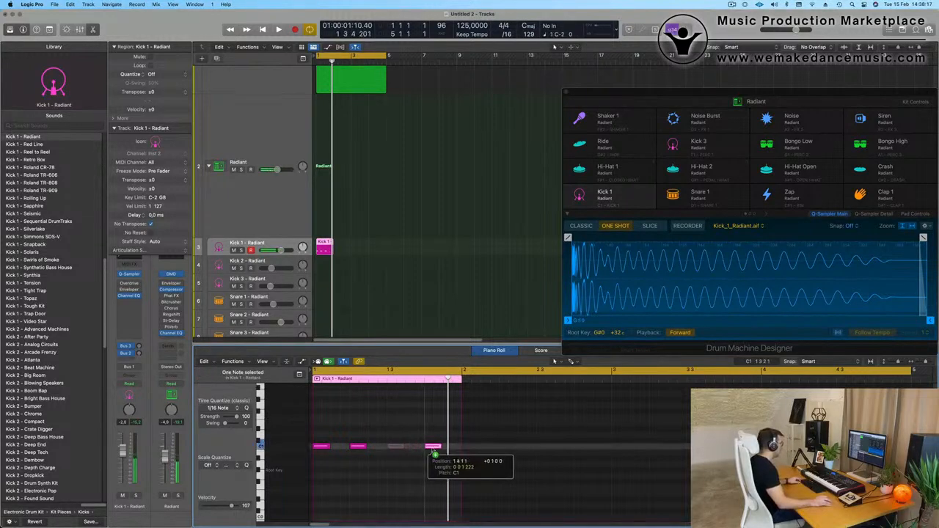
Repeat the one-bar Kick 1 region three times to fill the four-bar cycle and play the loop.
left_click(383, 260)
left_click(310, 249)
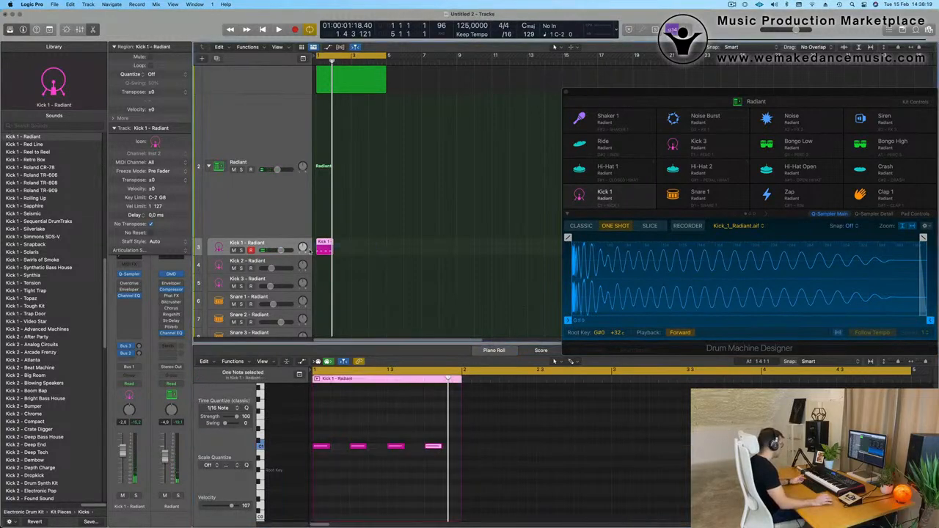
key("super+r")
key("super+r")
key("super+r")
key("space")
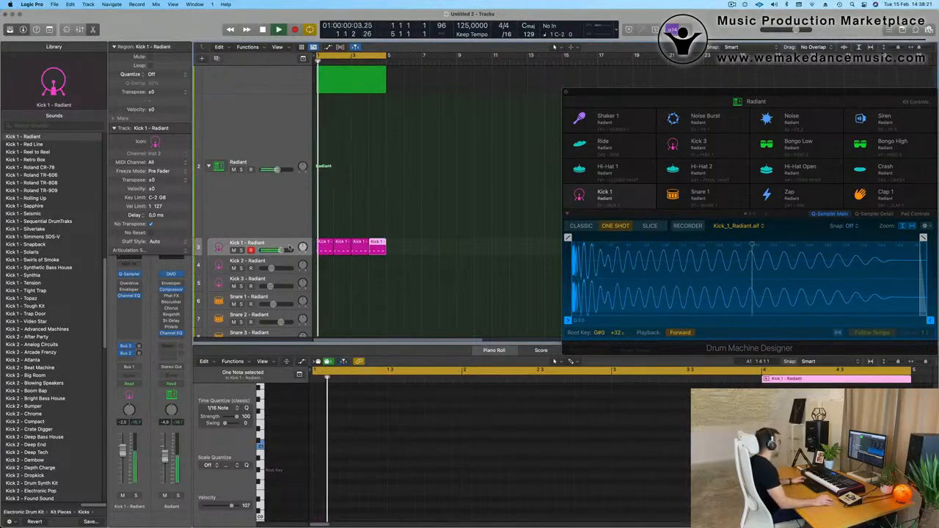
Lower the Object In Motion track's volume to balance the bassline against the kick.
left_click(280, 80)
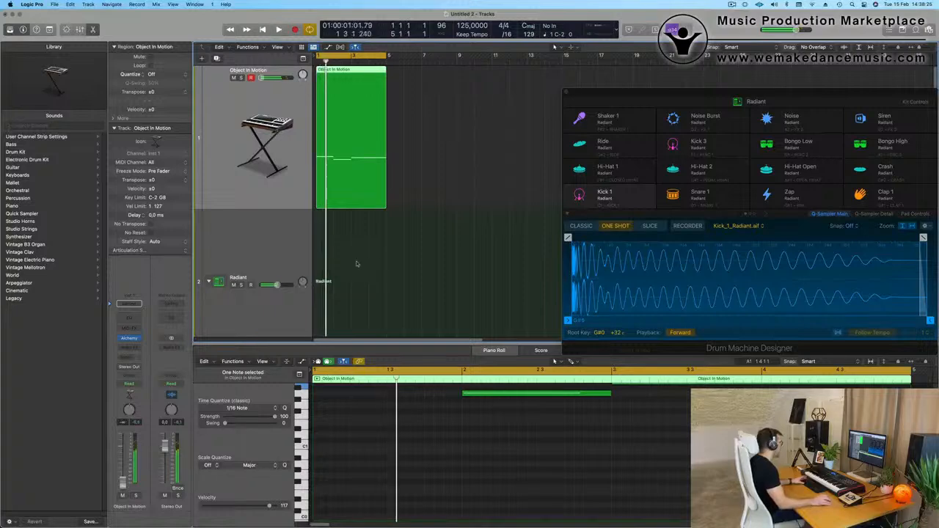
scroll(360, 276, "down", 2)
scroll(360, 276, "down", 3)
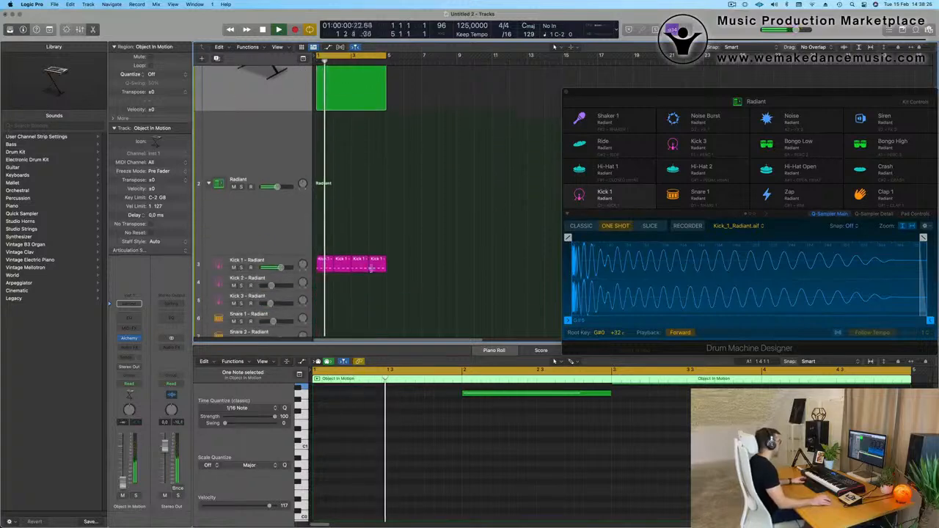
Audition the Deep End, Dembow, Hard Bass House and Hard Knock sounds on the Kick 1 track and load Kick 1 - Ibiza.
left_click(271, 260)
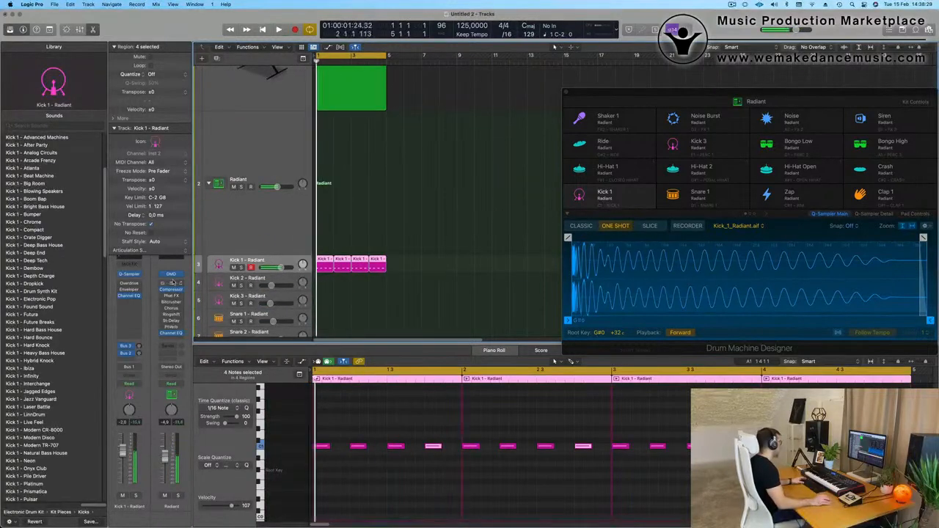
left_click(26, 253)
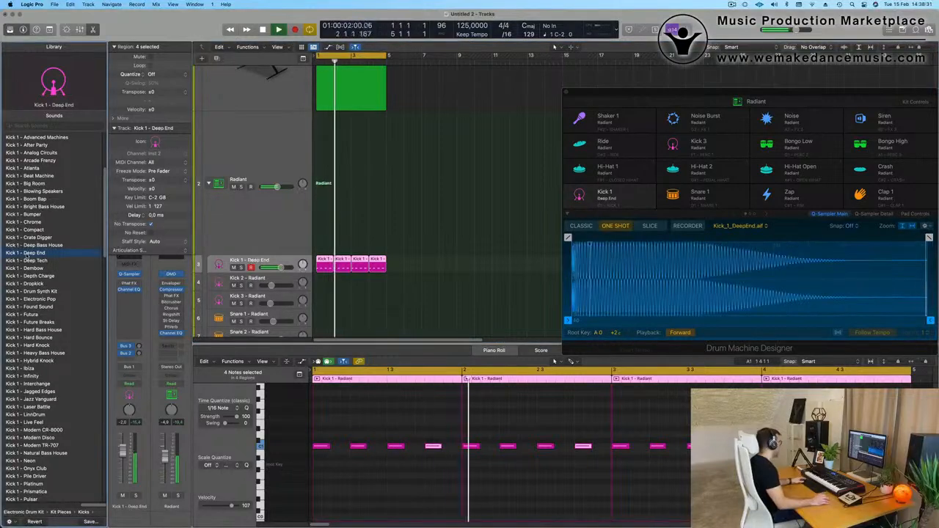
scroll(38, 246, "down", 2)
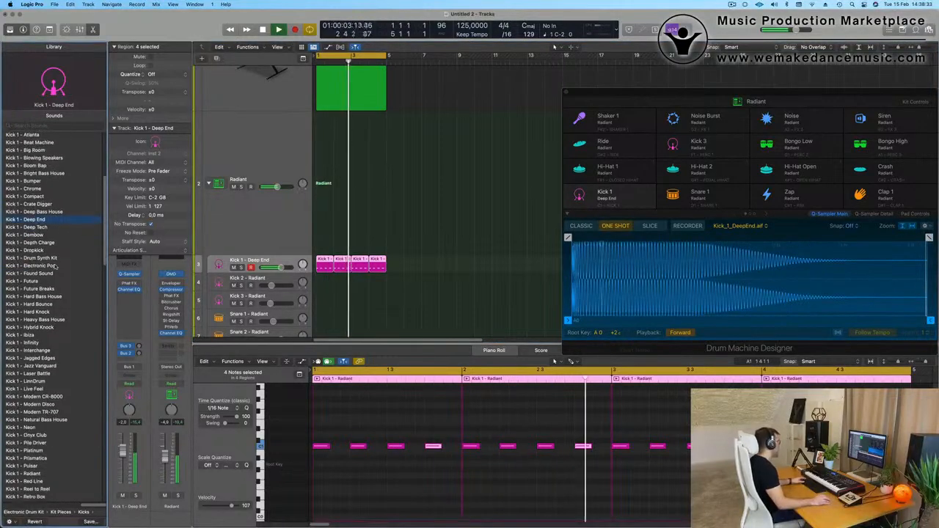
left_click(30, 234)
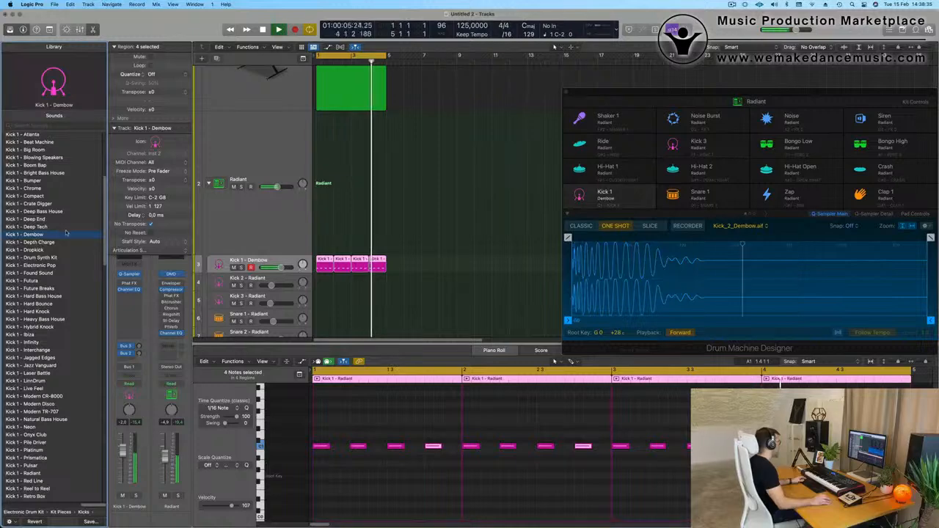
scroll(64, 176, "up", 2)
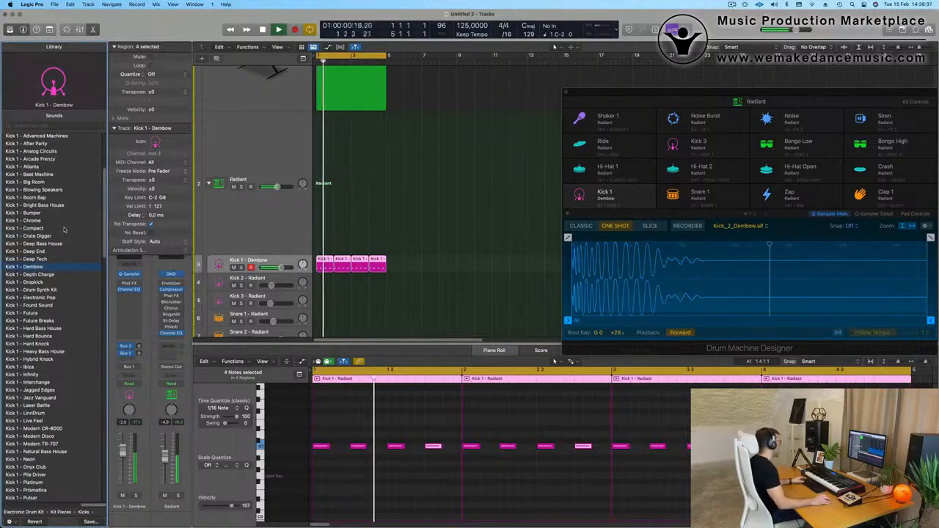
scroll(66, 257, "down", 2)
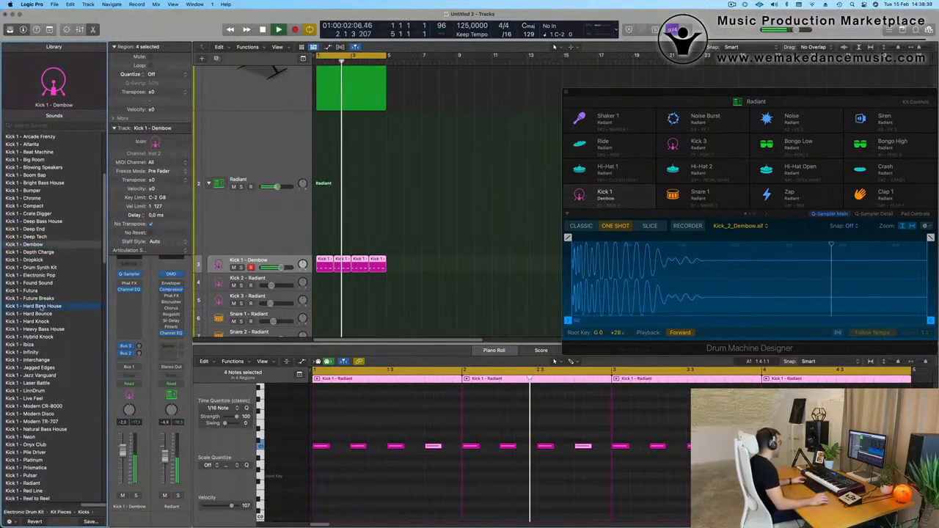
left_click(42, 307)
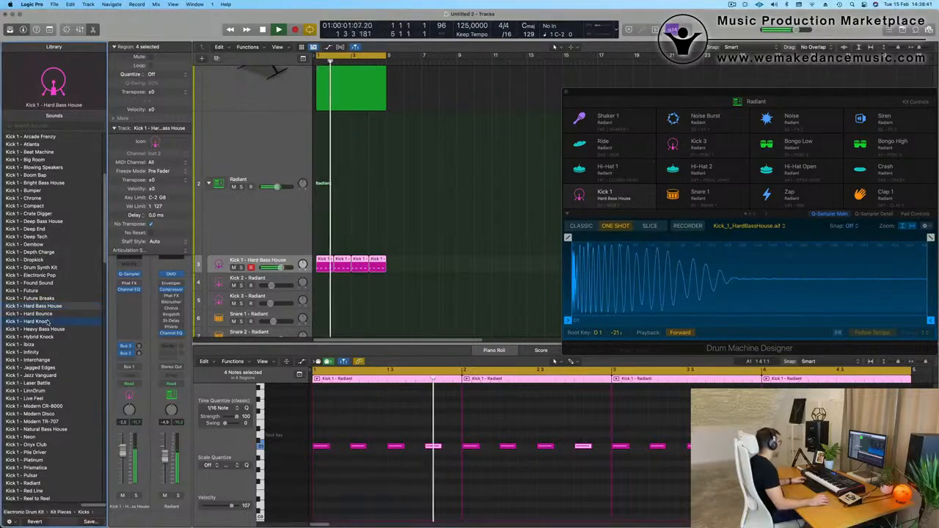
left_click(47, 321)
scroll(44, 316, "down", 2)
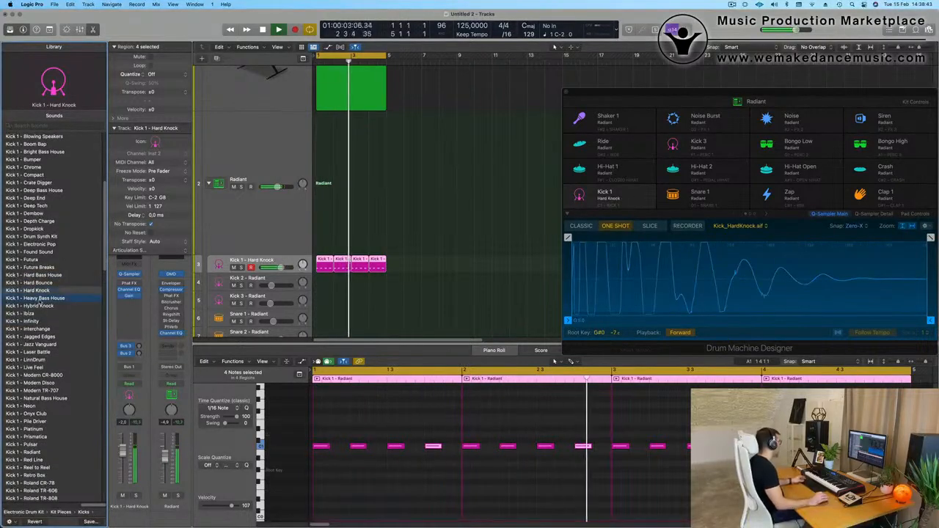
left_click(40, 305)
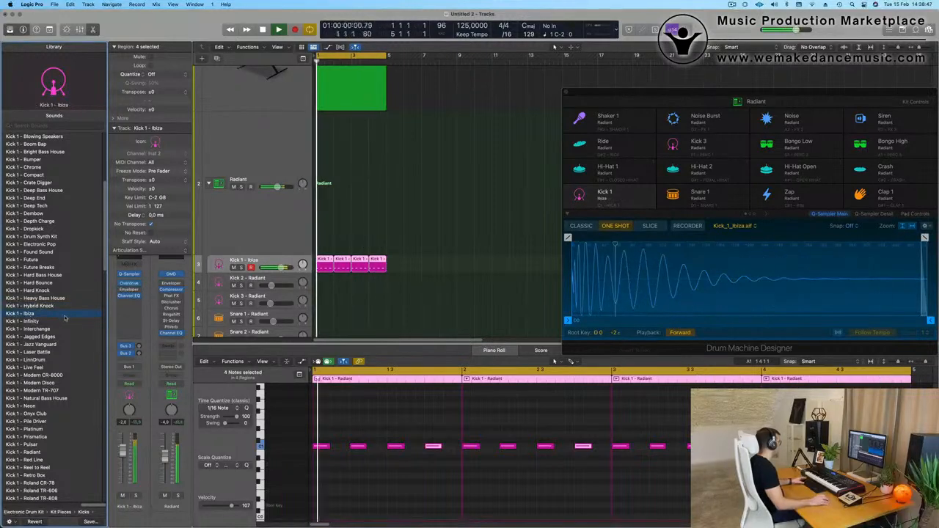
Transpose all the Kick 1 notes down one octave and play the loop from the start.
left_click(383, 470)
key("super+a")
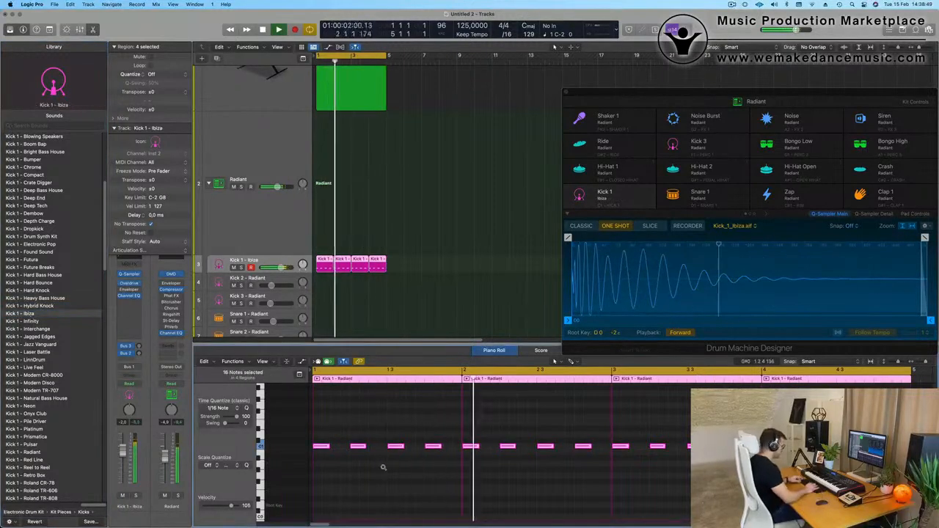
key("alt+shift+Down")
key("Return")
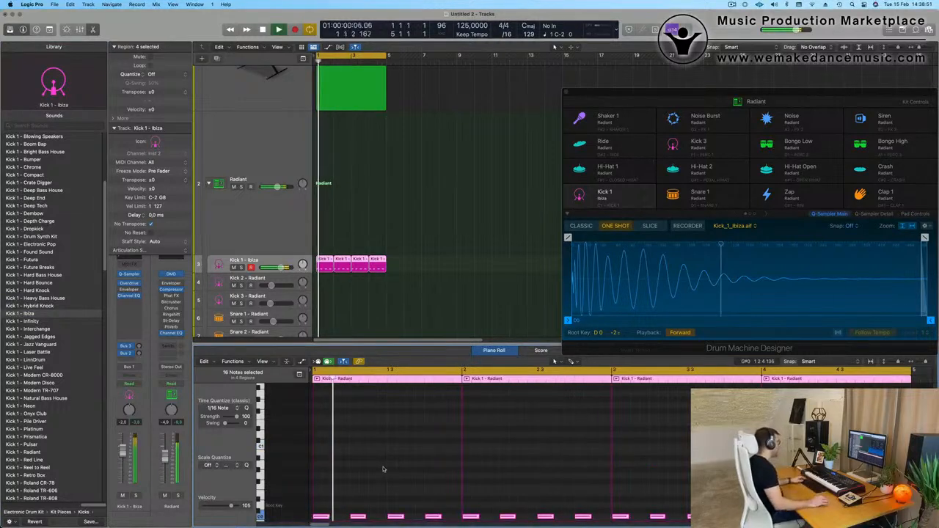
scroll(328, 228, "down", 3)
key("space")
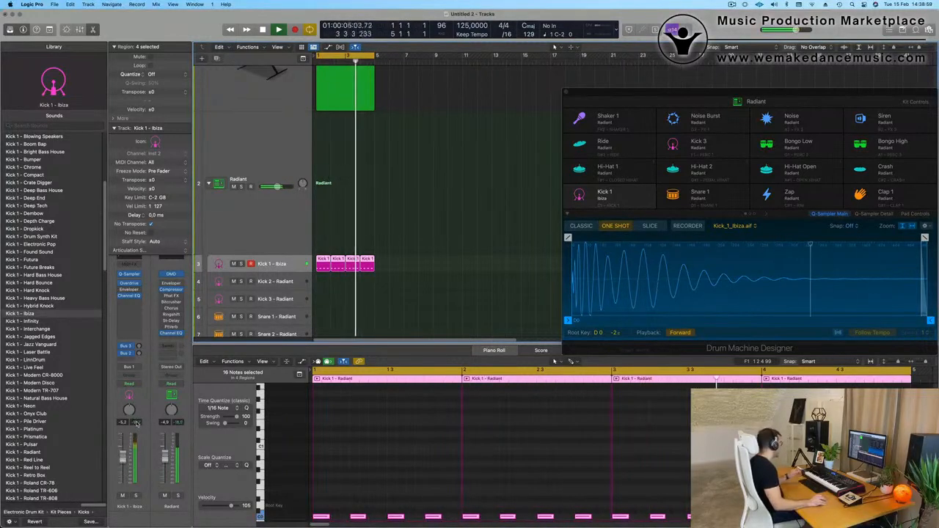
Add a Channel EQ to the Object In Motion track and close its window.
scroll(242, 103, "up", 3)
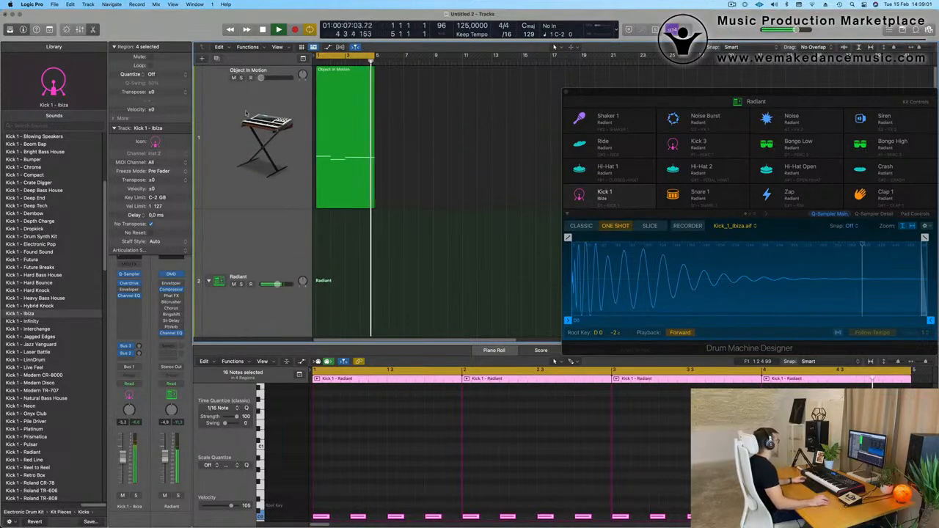
left_click(247, 112)
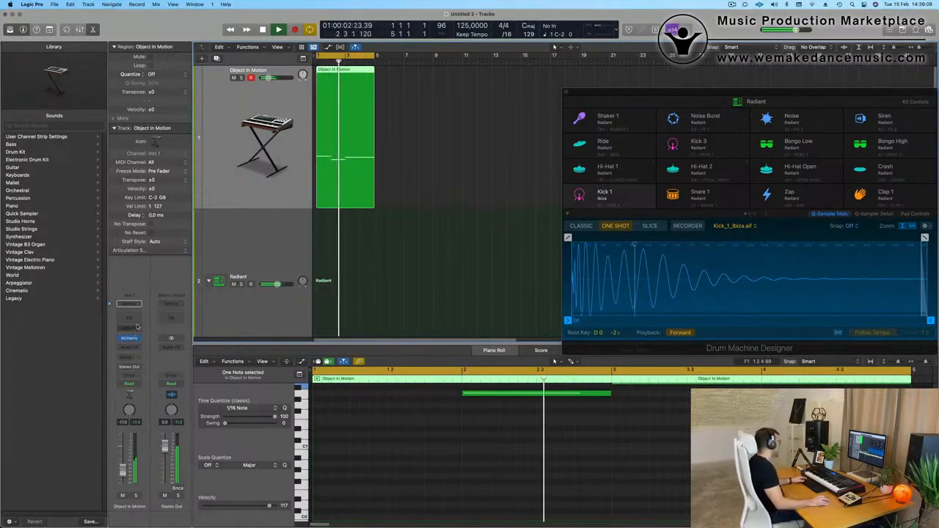
left_click(129, 302)
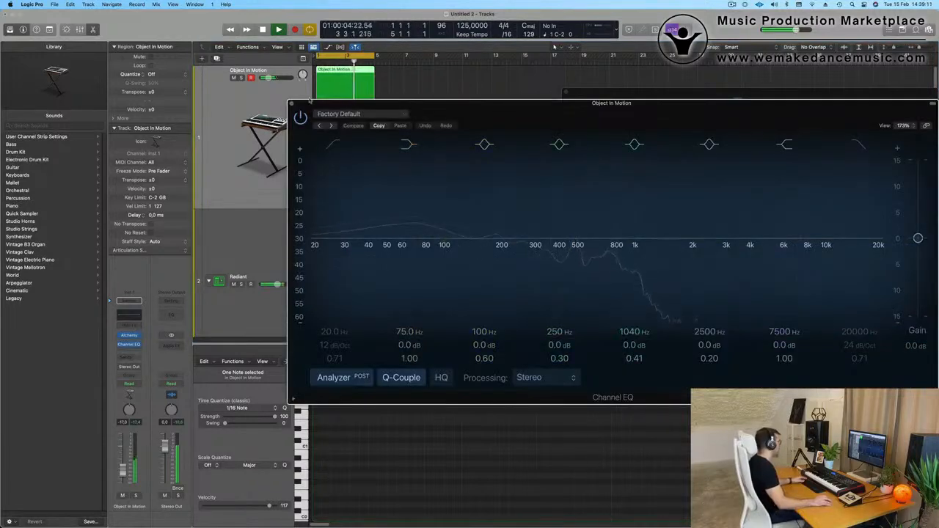
left_click(292, 104)
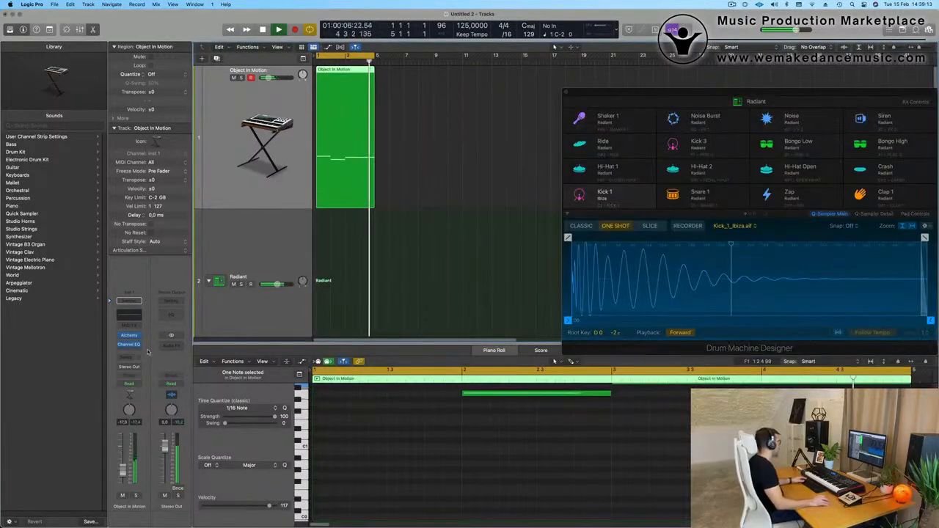
Add a stereo Compressor below the Channel EQ on Object In Motion with Kick 1 - Ibiza (Inst 2) as its side-chain source.
left_click(132, 347)
mouse_move(141, 378)
left_click(191, 377)
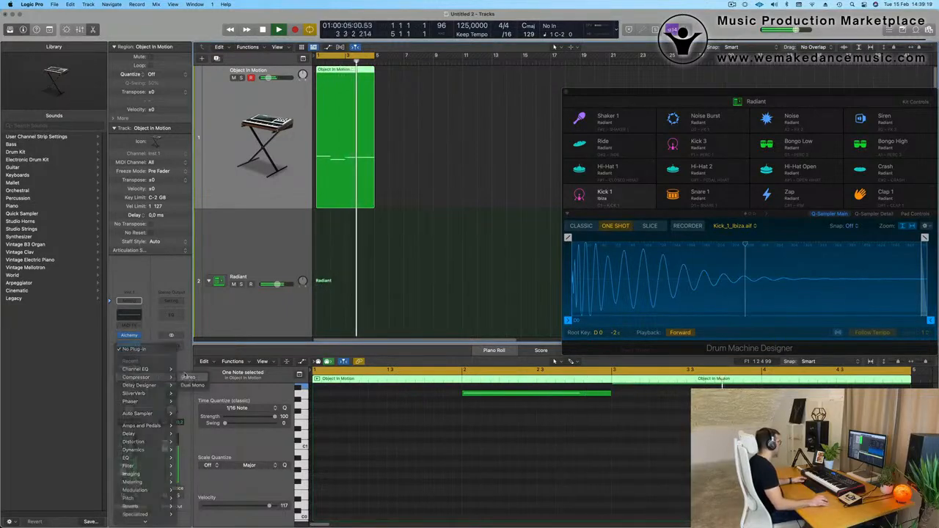
left_click(705, 115)
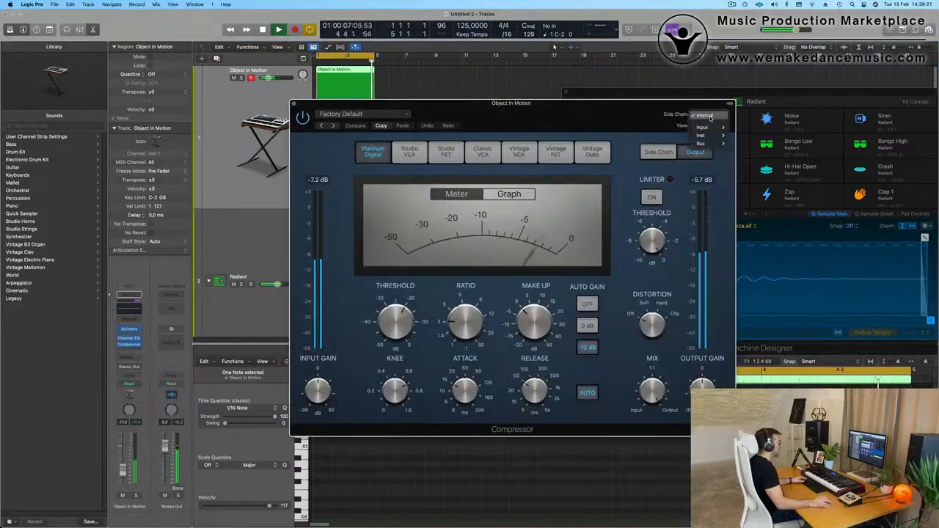
mouse_move(724, 127)
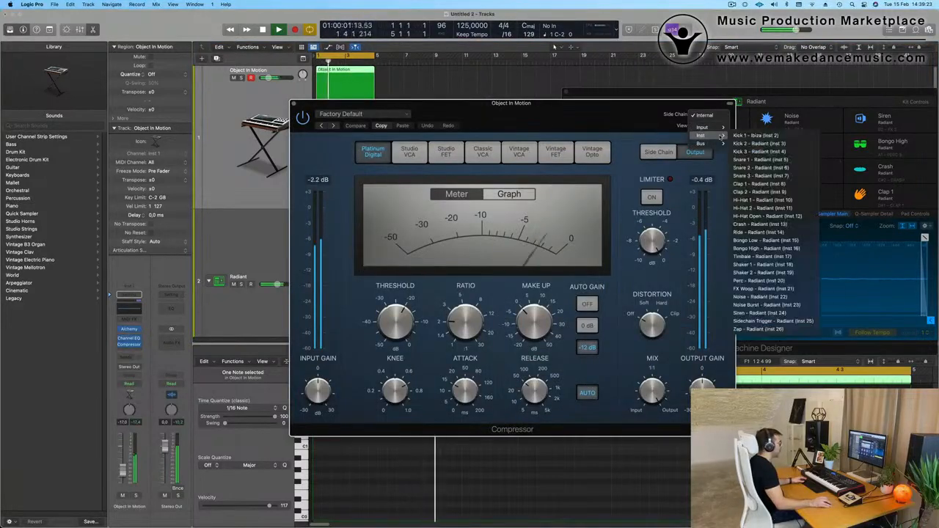
left_click(756, 137)
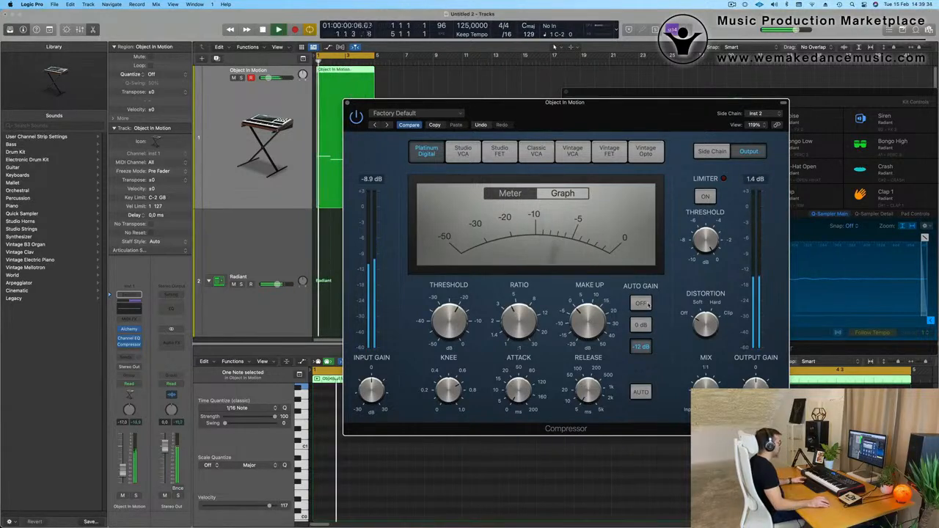
Turn the Compressor's auto gain off, raise the Object In Motion track's volume and close the plug-in window.
left_click(641, 304)
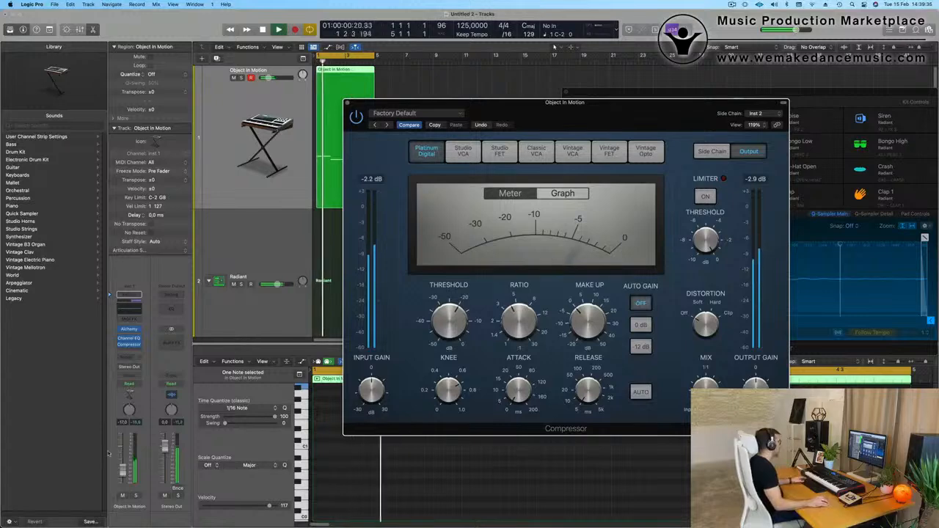
left_click_drag(123, 471, 123, 462)
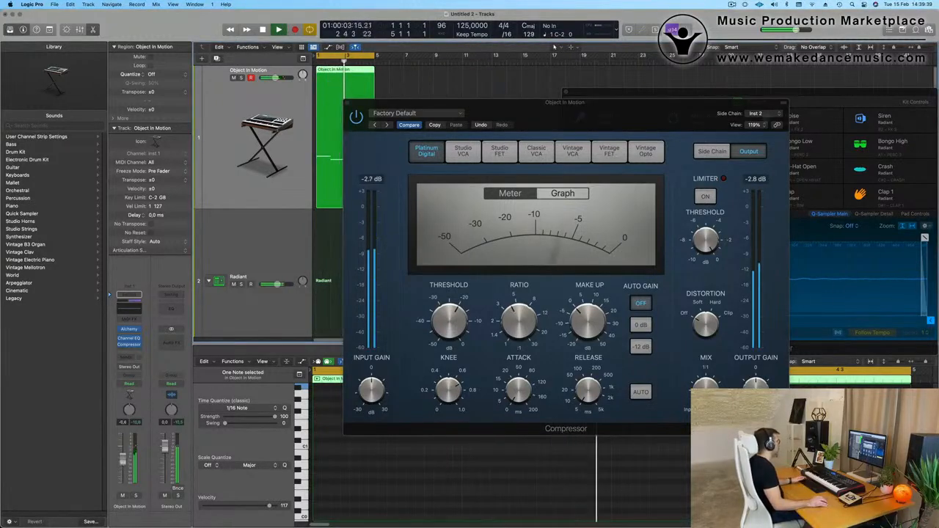
left_click(349, 105)
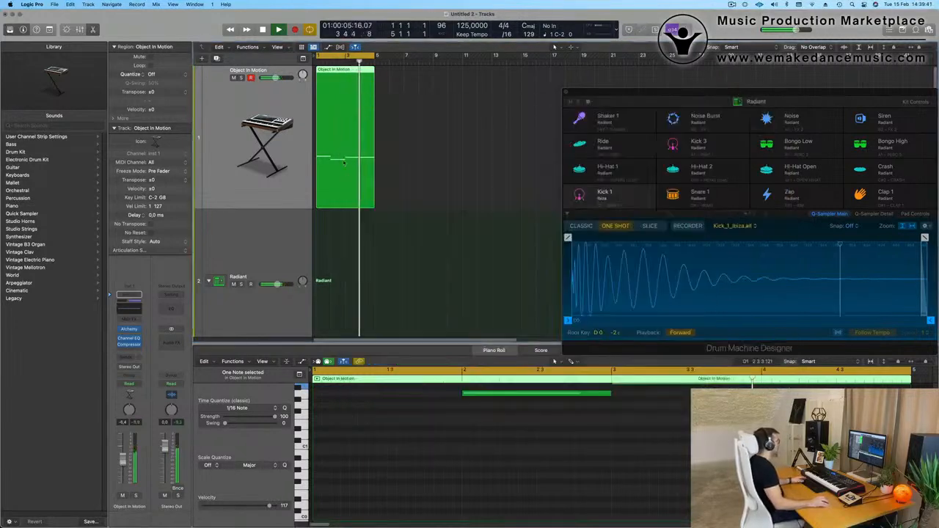
Stop playback and copy the last Kick 1 - Ibiza region to the start of the Hi-Hat 1 track.
scroll(355, 247, "down", 3)
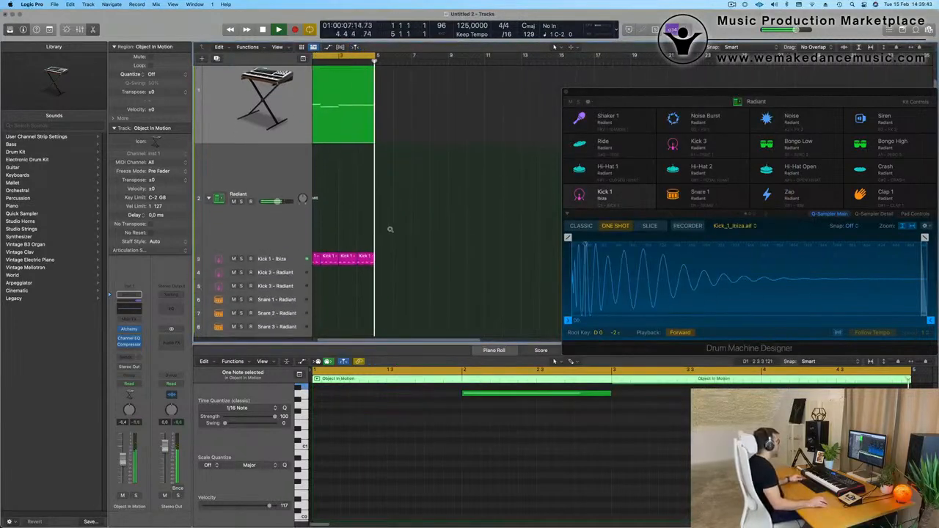
scroll(416, 262, "down", 3)
key("space")
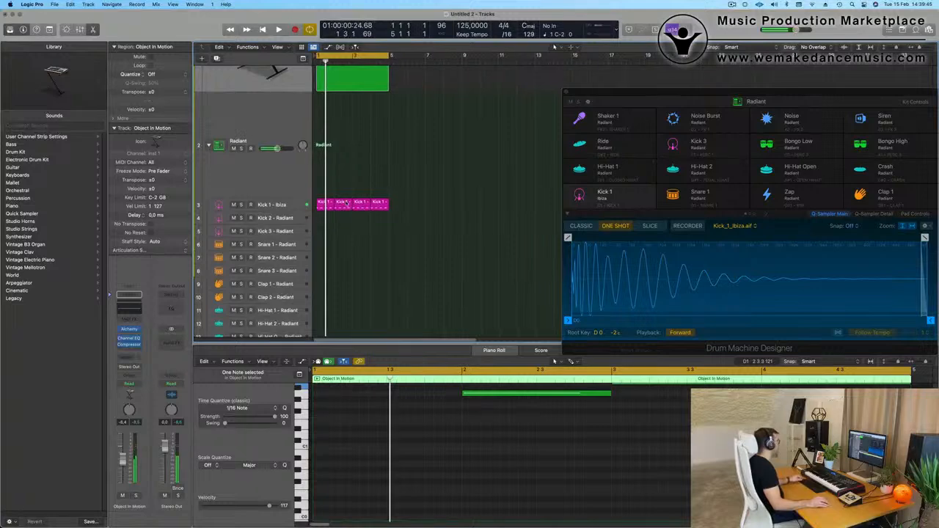
left_click(339, 184)
left_click(377, 204)
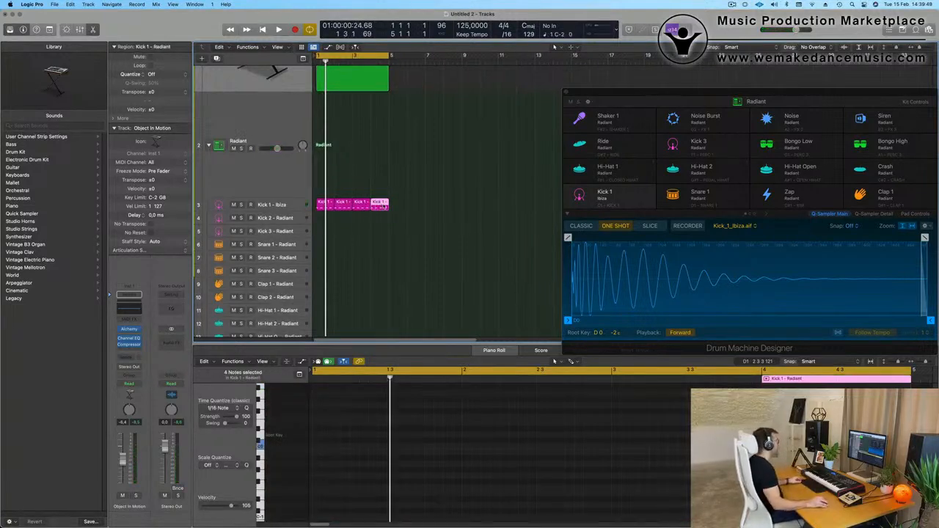
left_click_drag(381, 214, 327, 178)
Transpose the Hi-Hat 1 region's four notes up, shift them onto the off-beats and play the result.
left_click_drag(322, 426, 496, 480)
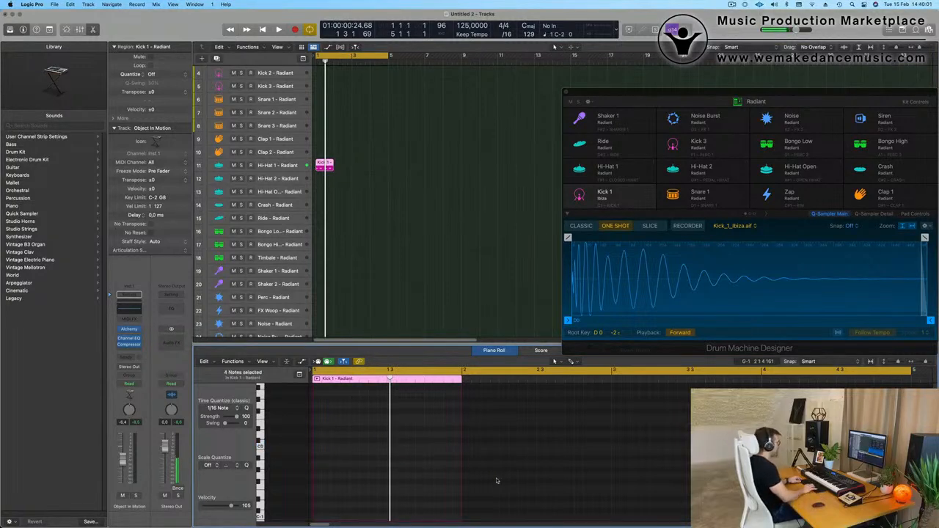
key("space")
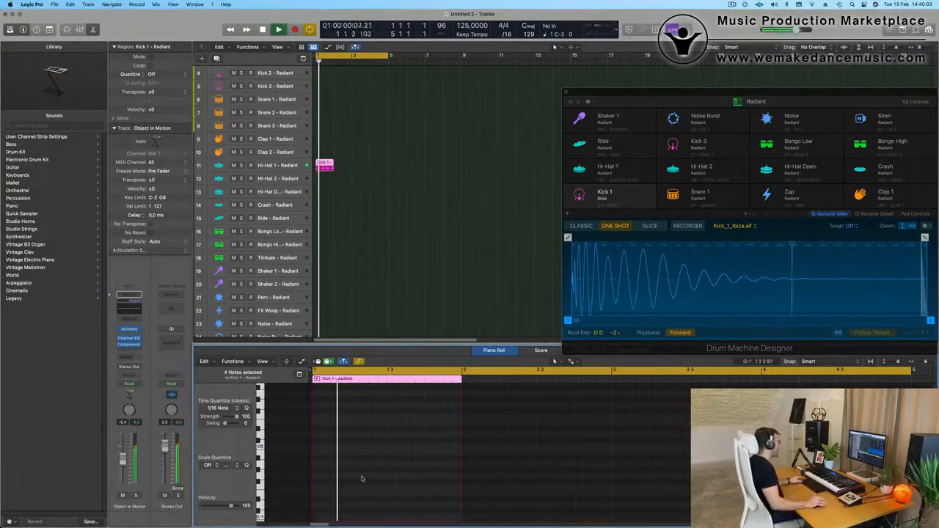
scroll(355, 425, "up", 5)
key("space")
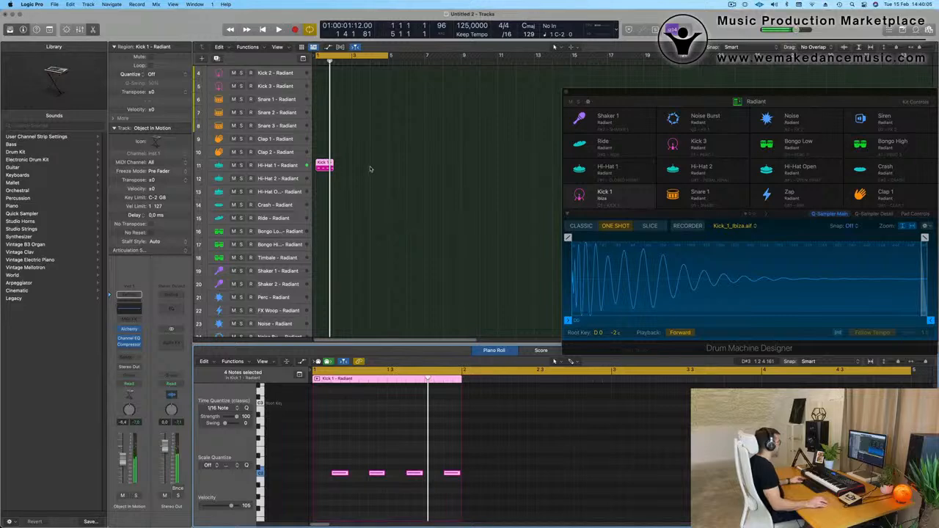
Repeat the Hi-Hat 1 region three times and lower the Hi-Hat 1 track's volume to about -16.8 dB during playback.
key("super+r")
key("super+r")
key("super+r")
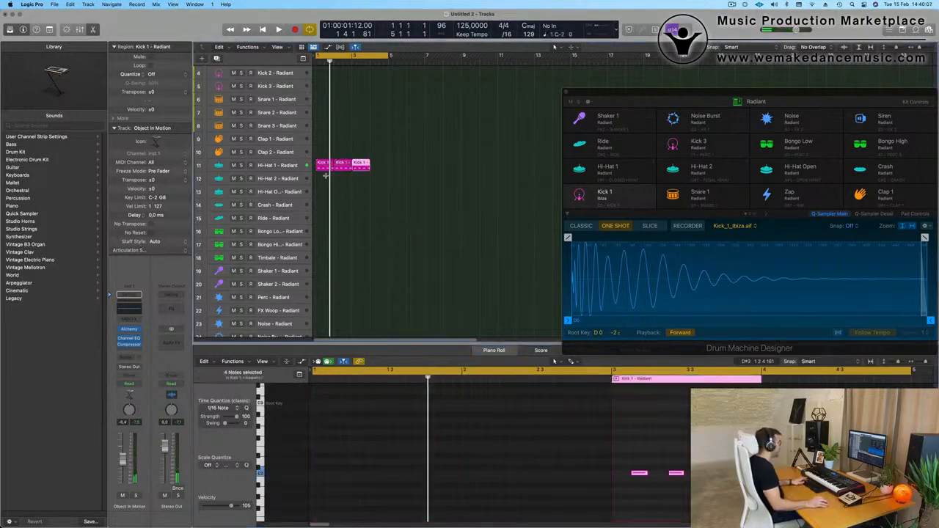
left_click(271, 166)
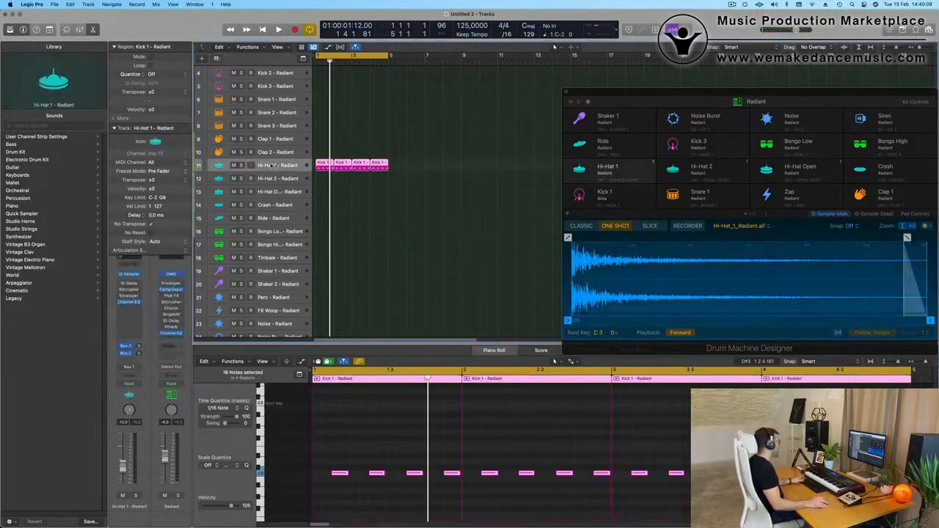
key("space")
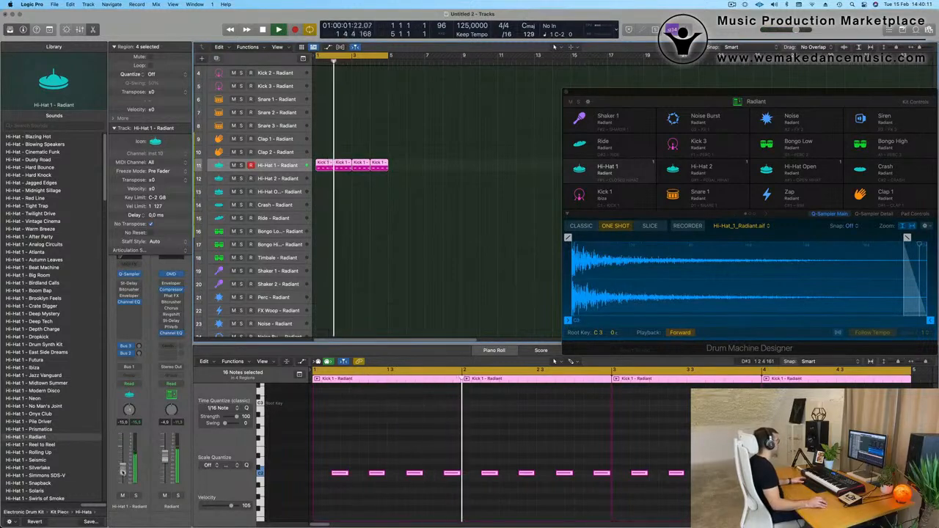
Copy the first Hi-Hat 1 region to the Hi-Hat 2 track, with its notes transposed up one octave and shortened.
scroll(331, 121, "down", 2)
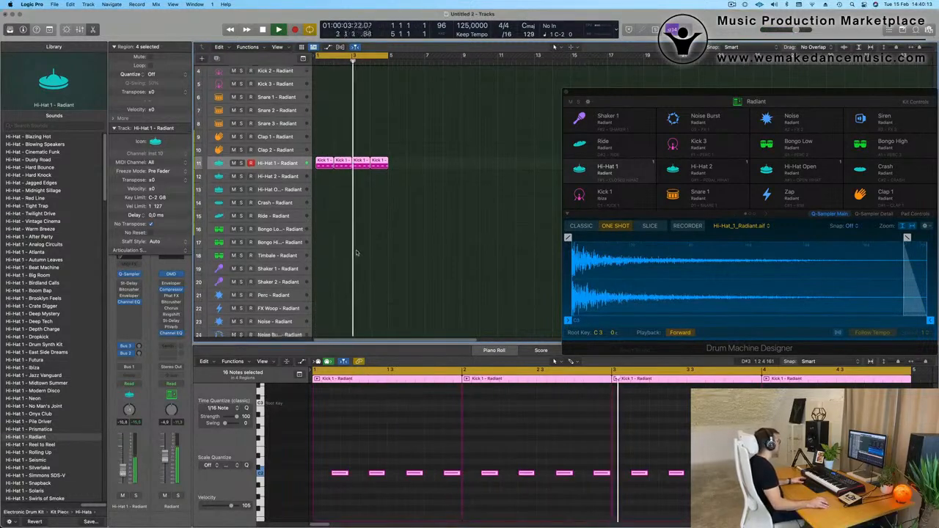
left_click(331, 121)
left_click(329, 138)
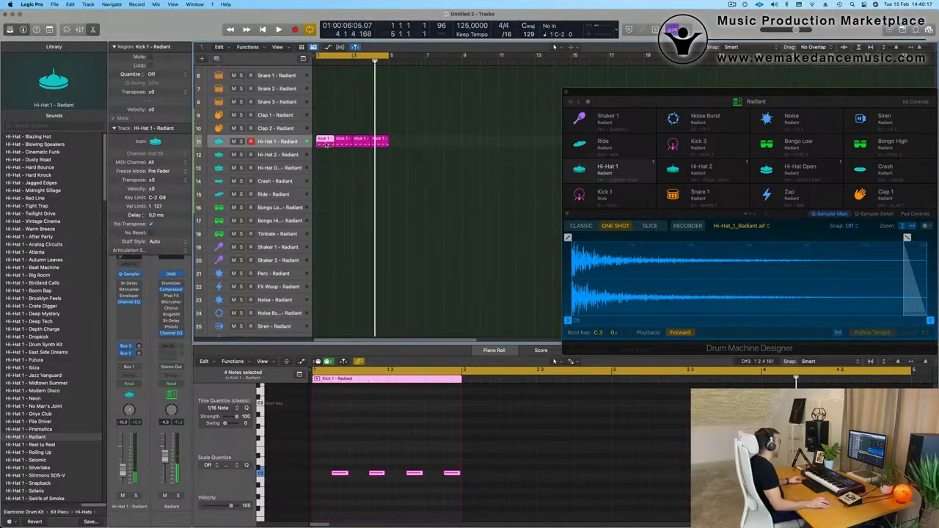
left_click_drag(324, 159, 325, 157)
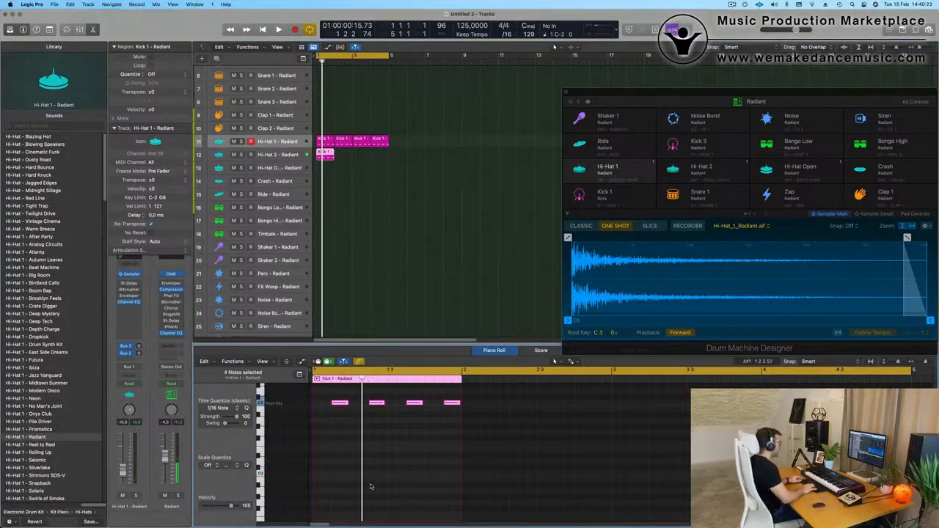
key("space")
key("space")
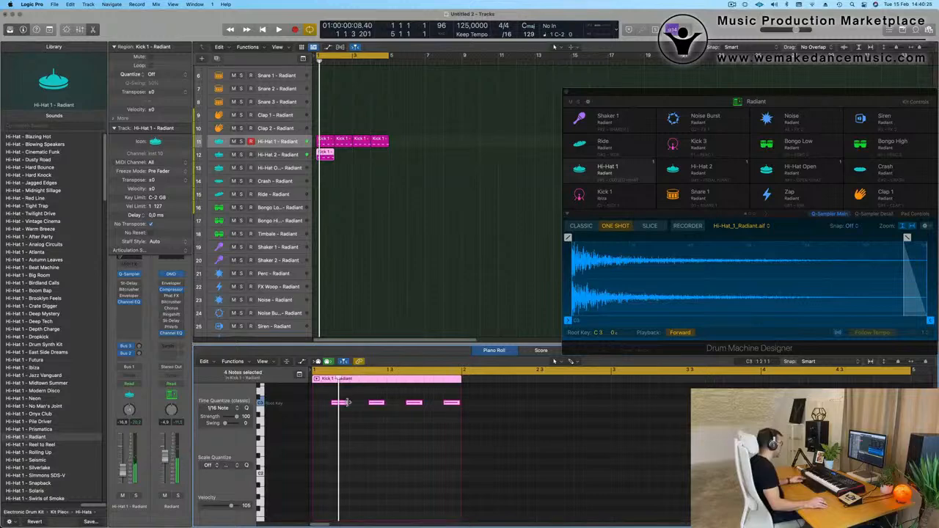
left_click_drag(346, 402, 335, 406)
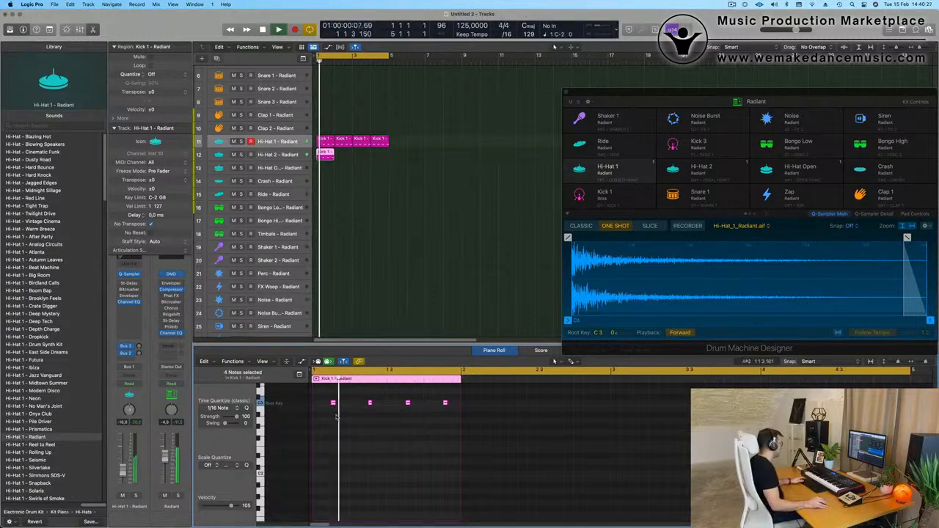
Select the Hi-Hat 2 track and trim its sample end to 0.04 s in Drum Machine Designer during playback.
left_click_drag(778, 88, 642, 71)
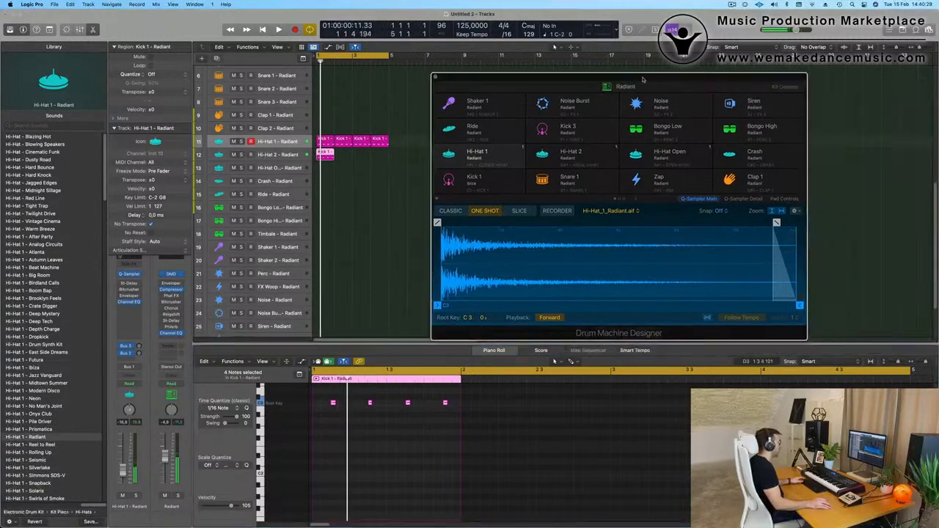
key("space")
left_click(283, 154)
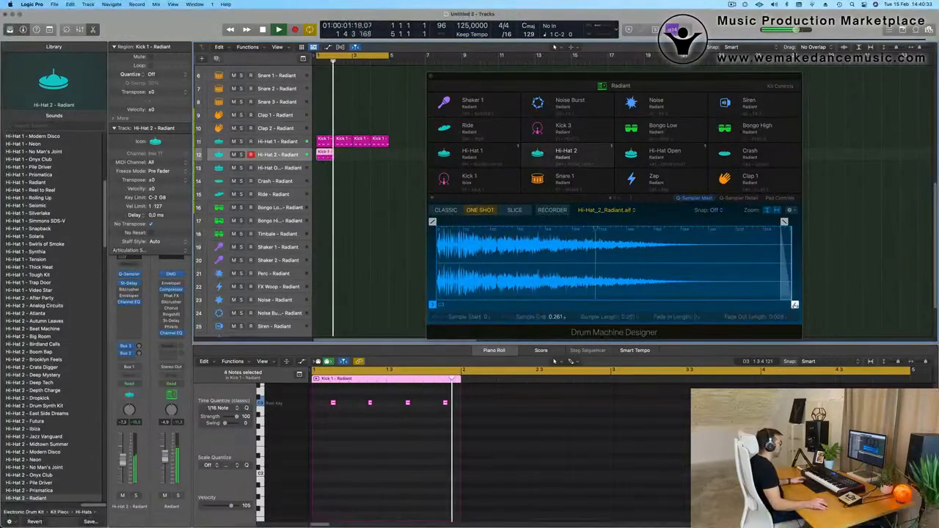
mouse_move(796, 305)
left_mouse_down()
mouse_move(503, 307)
mouse_move(510, 313)
left_mouse_up()
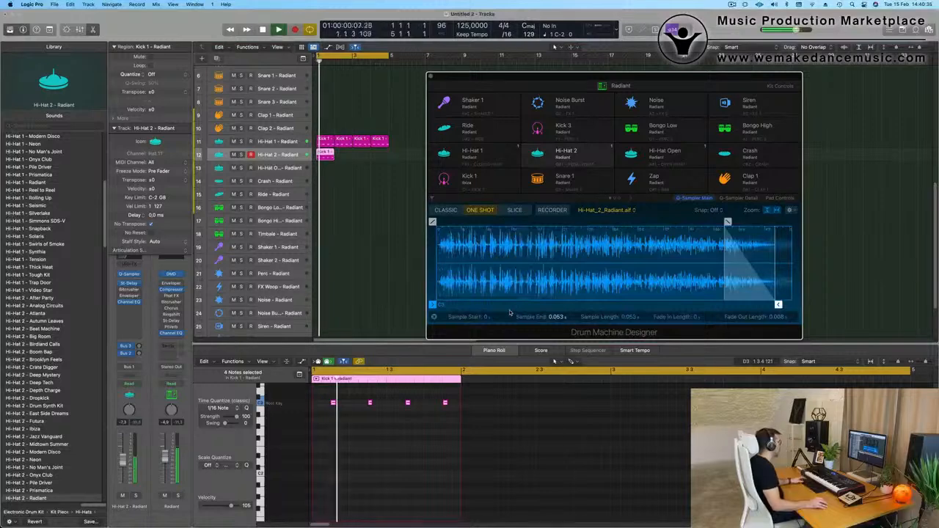
left_click_drag(778, 305, 692, 305)
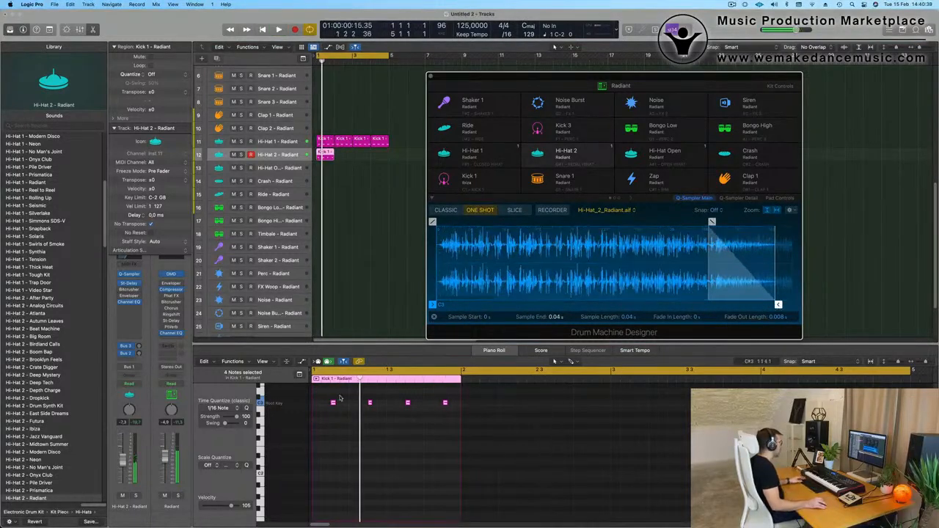
Duplicate the Hi-Hat 2 notes so they fill the first, second and fourth sixteenth of every beat in bar 1.
left_click_drag(321, 397, 473, 420)
scroll(392, 430, "up", 2)
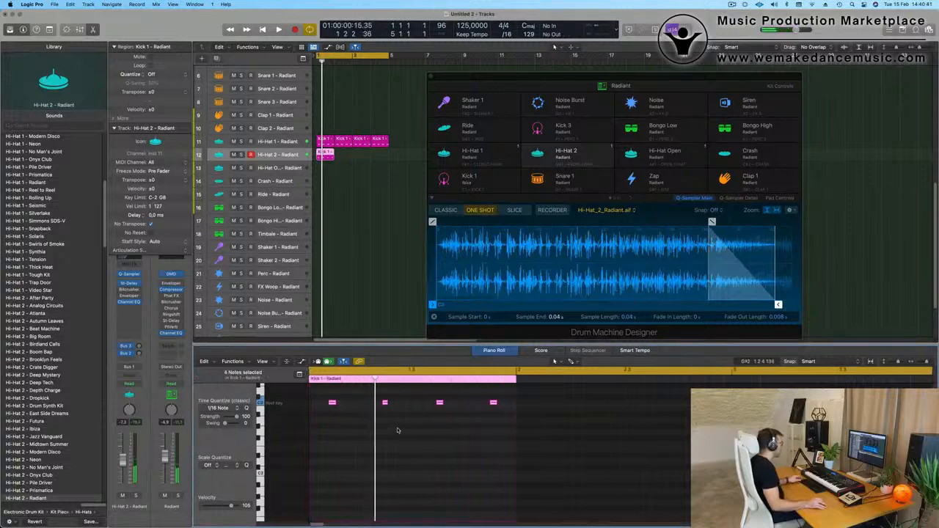
mouse_move(344, 404)
left_mouse_down()
mouse_move(317, 405)
mouse_move(360, 412)
left_mouse_up()
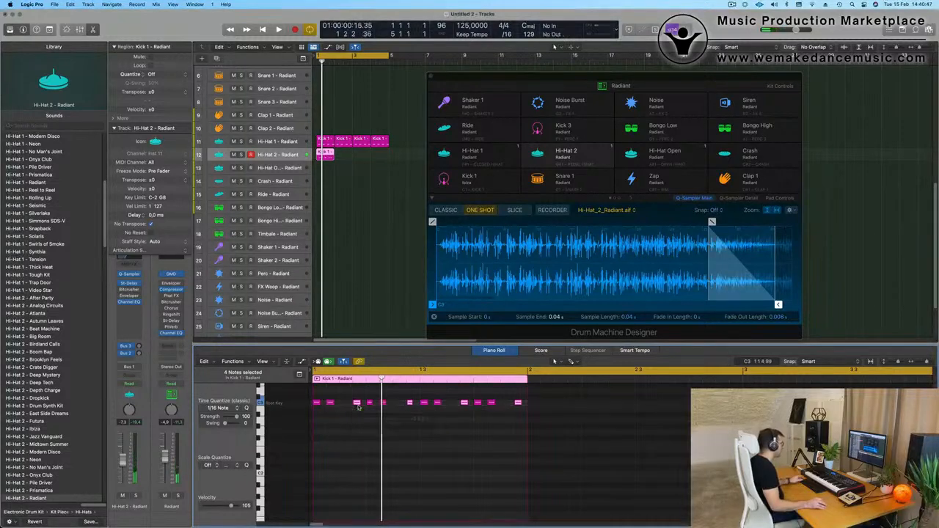
key("space")
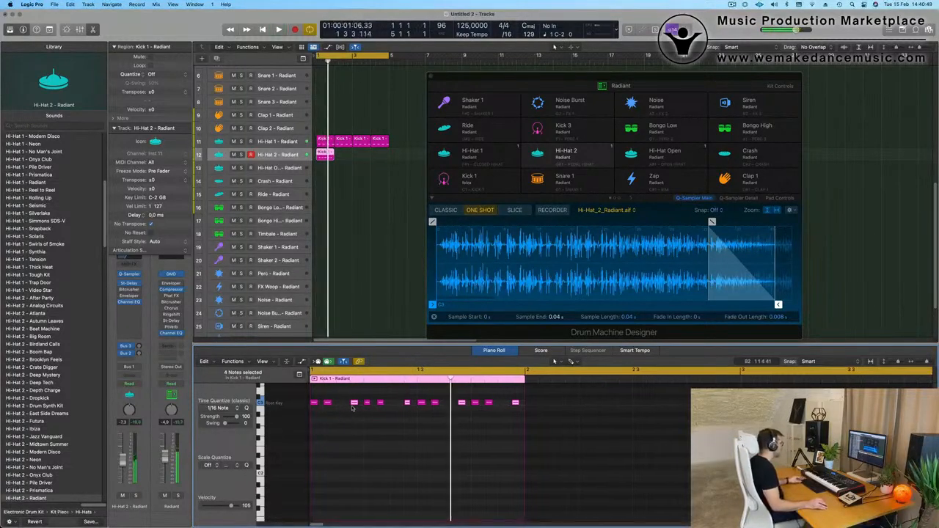
left_click_drag(354, 405, 342, 411)
Repeat the Hi-Hat 2 region three times, lower the track's volume to about -23.5 dB and close the Drum Machine Designer window.
key("space")
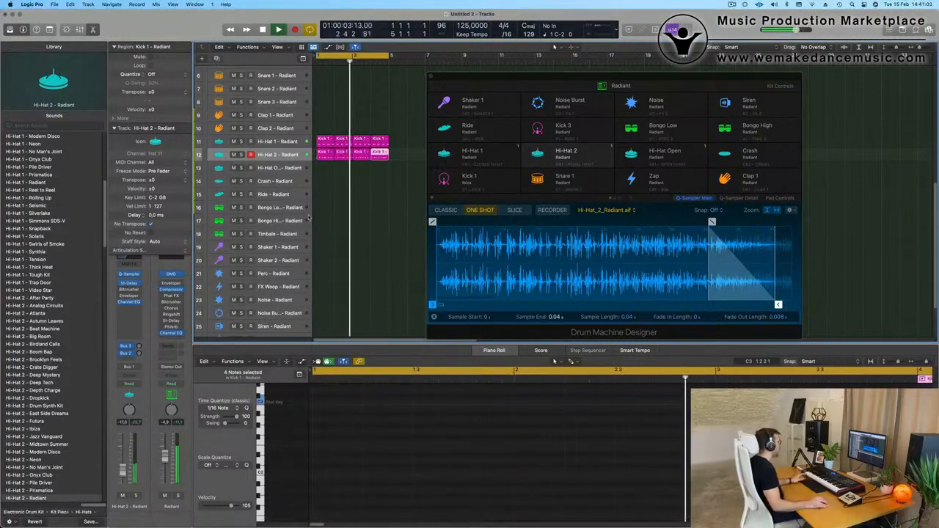
mouse_move(576, 78)
left_mouse_down()
mouse_move(550, 75)
mouse_move(587, 79)
left_mouse_up()
key("Return")
left_click(171, 426)
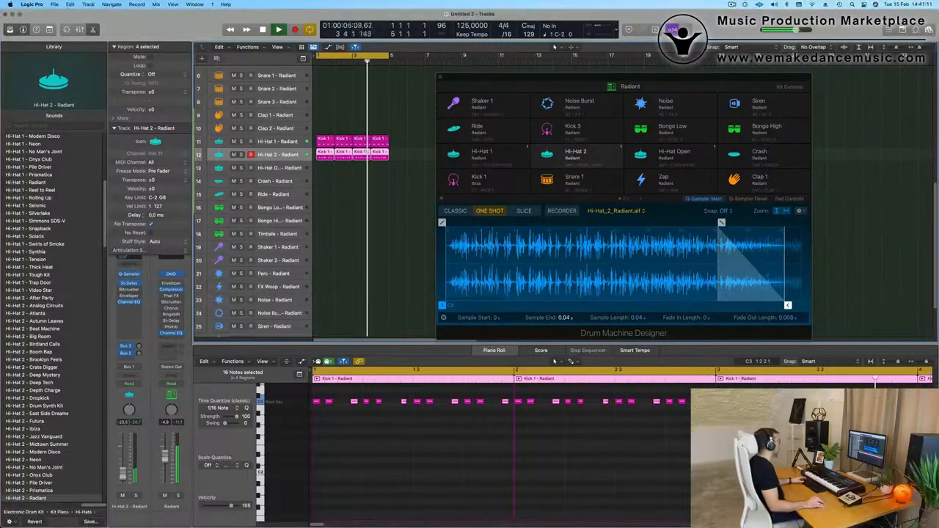
key("super+w")
Copy the first Kick 1 region to the Snare 1 track, keep only the notes on beats 2 and 4 and transpose them up.
scroll(347, 139, "up", 5)
left_click(332, 143)
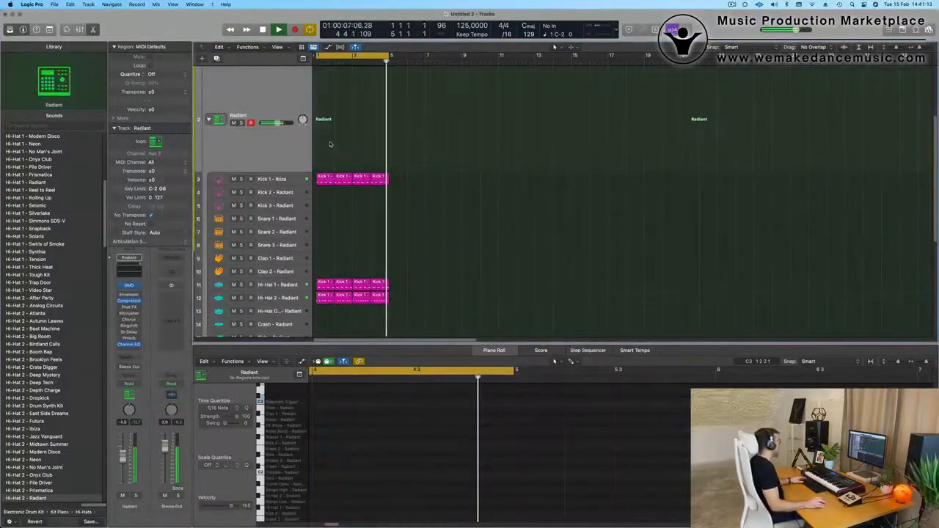
scroll(347, 219, "down", 1)
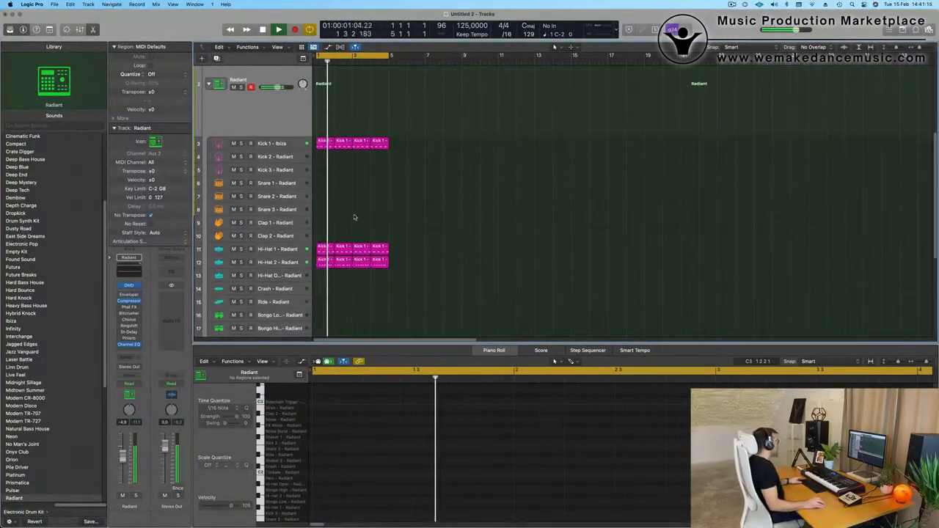
left_click(324, 142)
left_click_drag(324, 144, 325, 190)
left_click(324, 445)
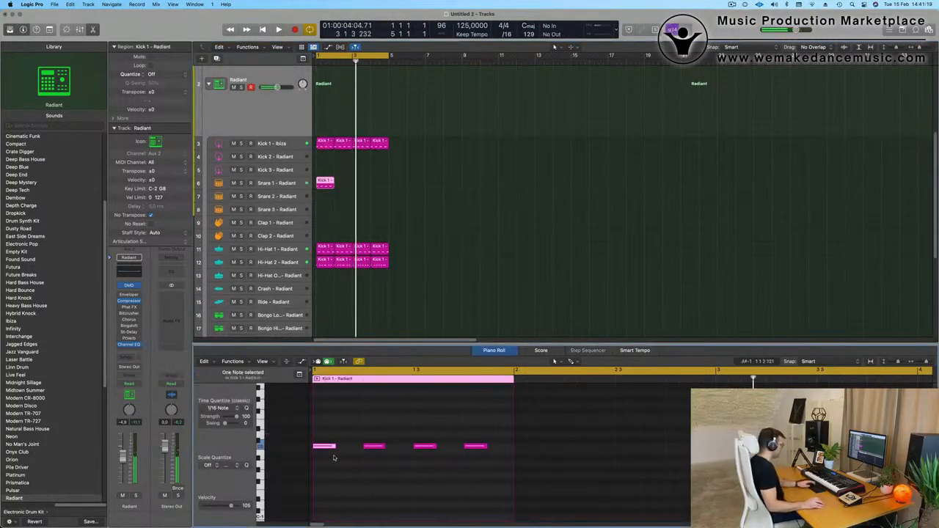
left_click_drag(373, 436, 498, 490)
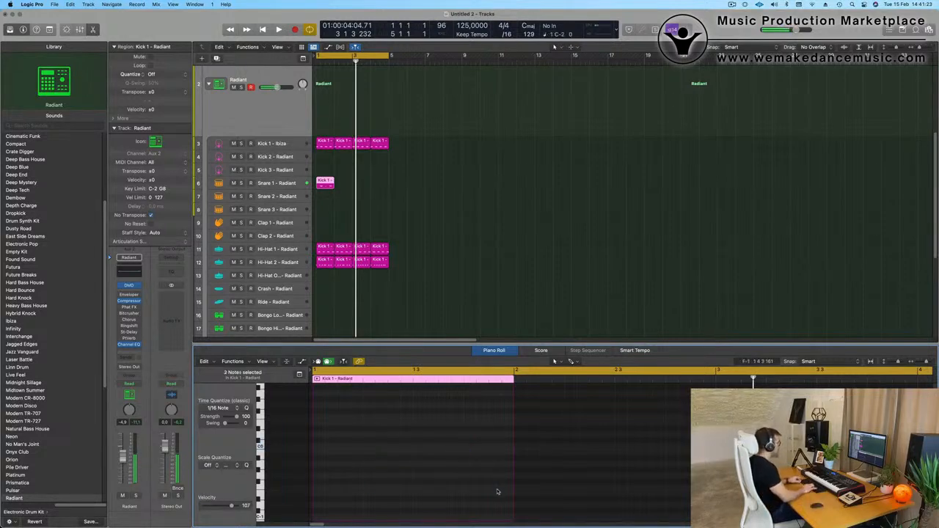
Repeat the Snare 1 region three times and bring the Snare 1 track's volume to about -15.2 dB during playback.
left_click_drag(435, 182, 321, 195)
key("super+r")
key("super+r")
key("super+r")
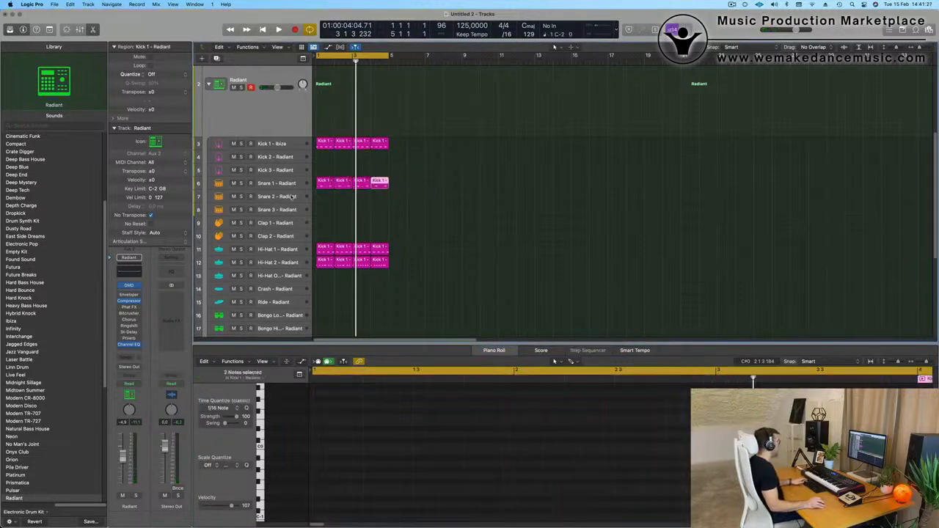
key("space")
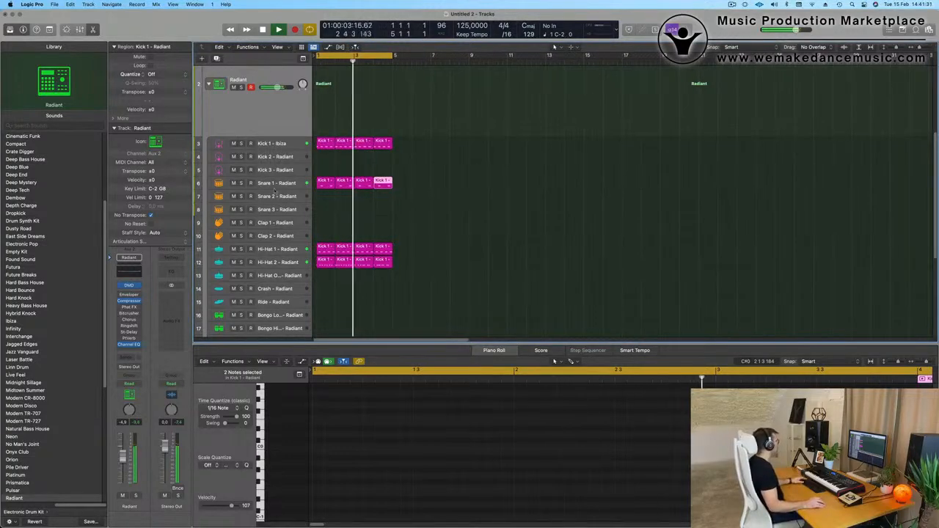
left_click(283, 182)
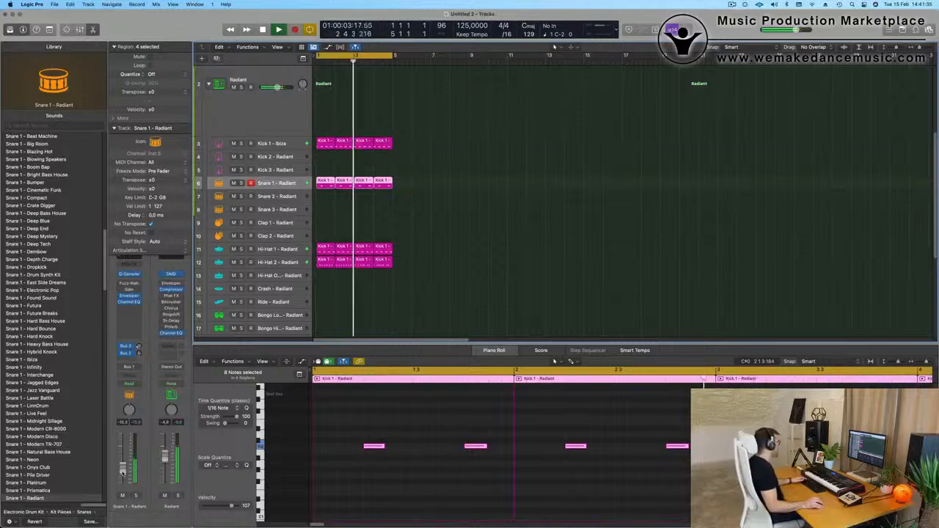
Copy the first Hi-Hat 2 region to the Bongo High track and delete all but its first three notes.
scroll(394, 272, "down", 2)
scroll(394, 272, "down", 5)
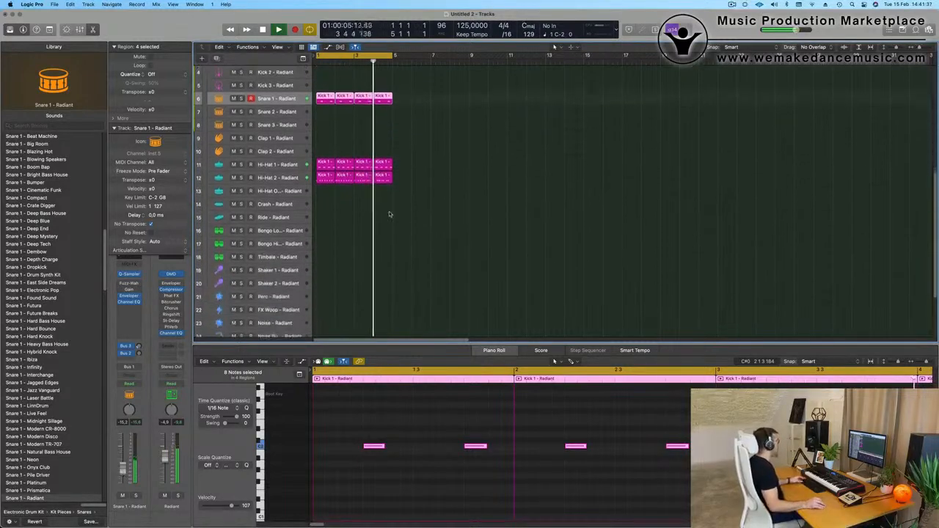
left_click(329, 154)
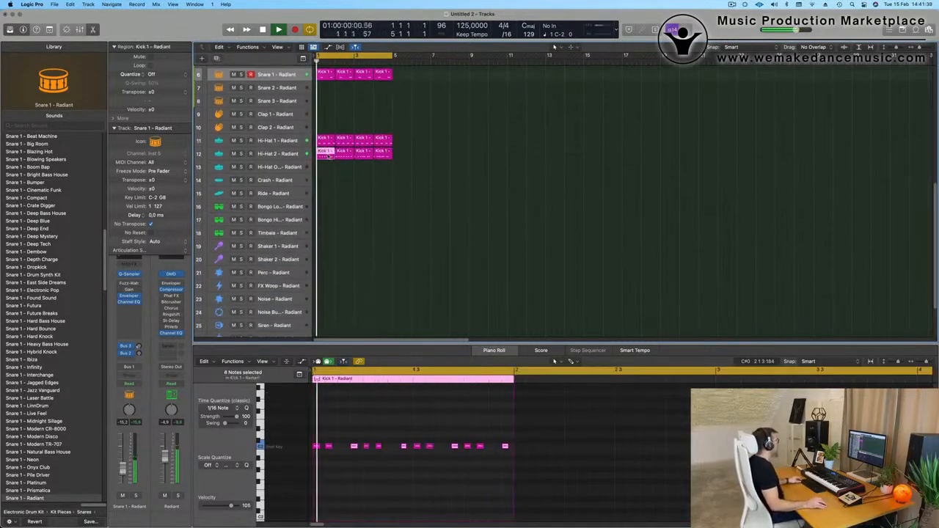
left_click_drag(328, 154, 327, 218)
left_click(289, 219)
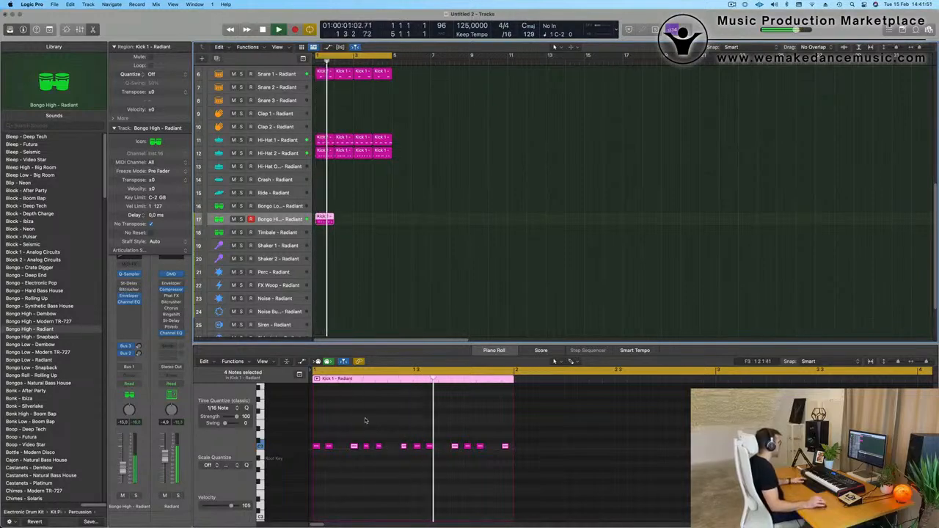
left_click(378, 446)
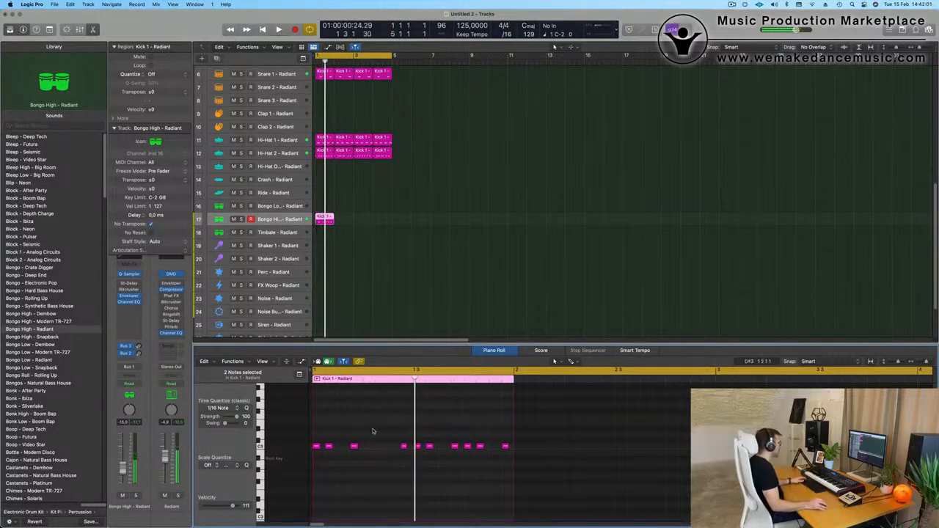
left_click_drag(372, 431, 571, 488)
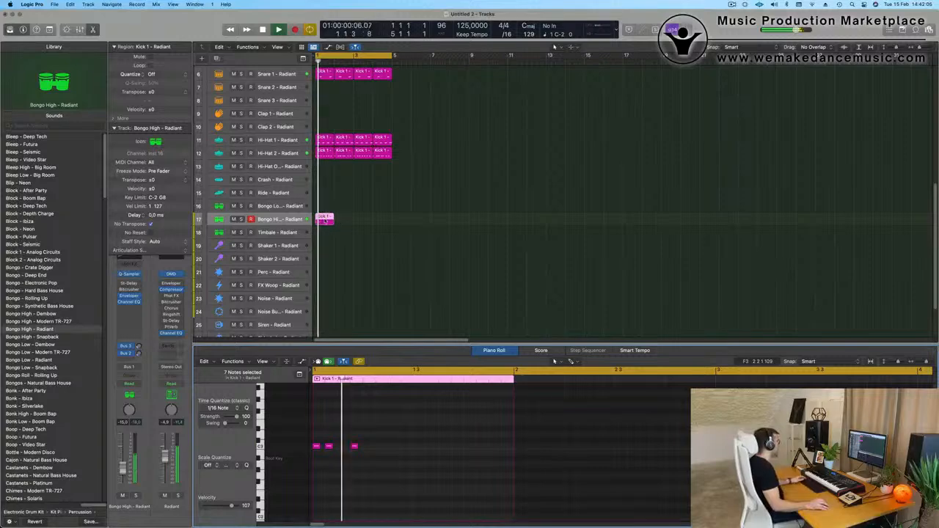
Repeat the Bongo High region three times so the pattern fills the four-bar loop, and listen to it.
key("super+r")
key("super+r")
key("super+r")
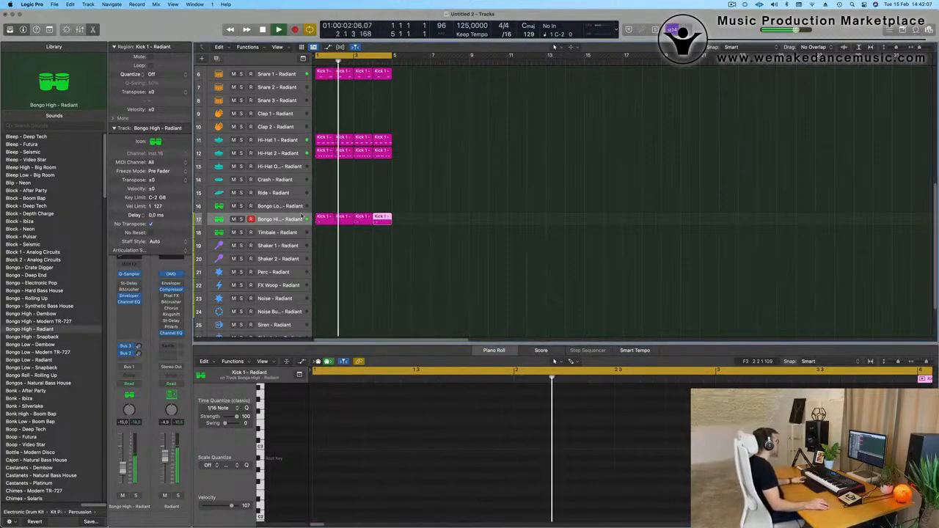
left_click(289, 220)
left_click(428, 254)
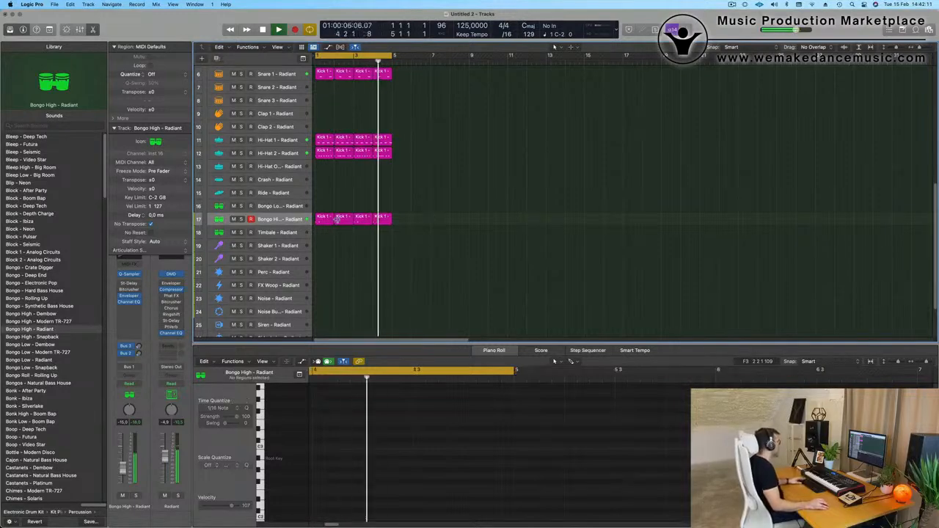
Copy the first Bongo High region to the Perc track, shift its notes to the second half of the bar and delete the middle one.
left_click_drag(337, 219, 334, 272)
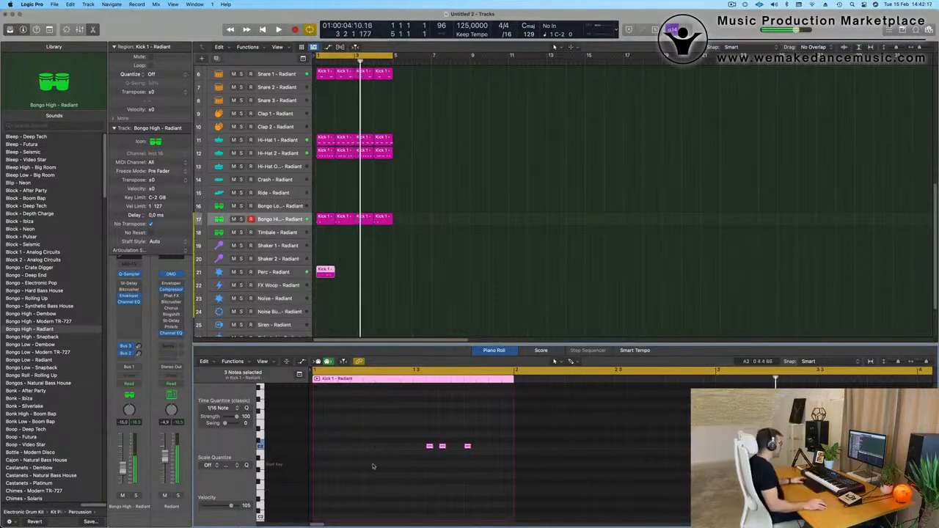
left_click(442, 446)
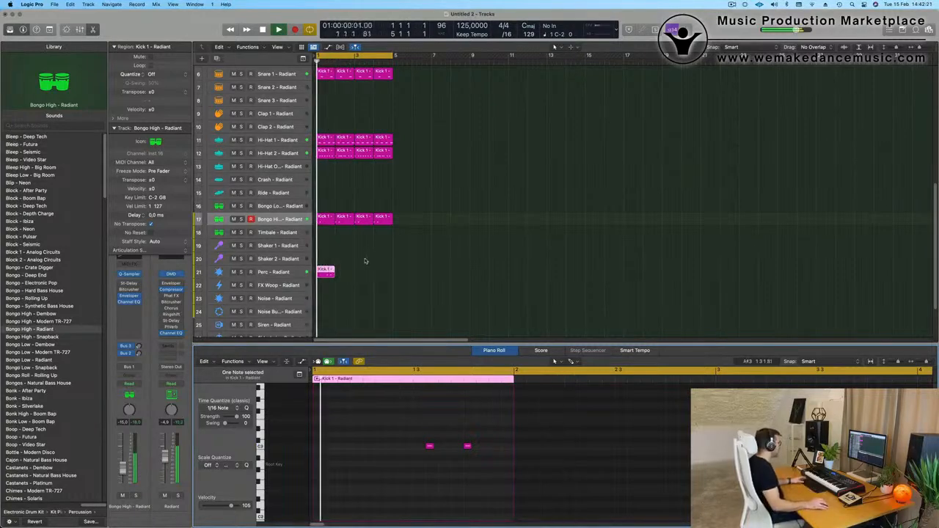
left_click_drag(362, 265, 332, 277)
Repeat the Perc region three times, then select the Perc track and adjust its volume during playback.
key("super+r")
key("super+r")
key("super+r")
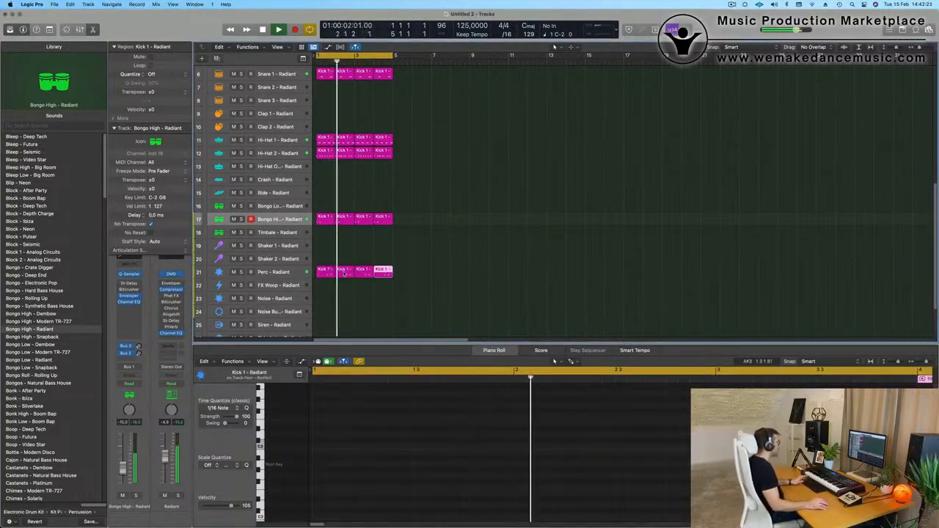
left_click(353, 265)
left_click(293, 272)
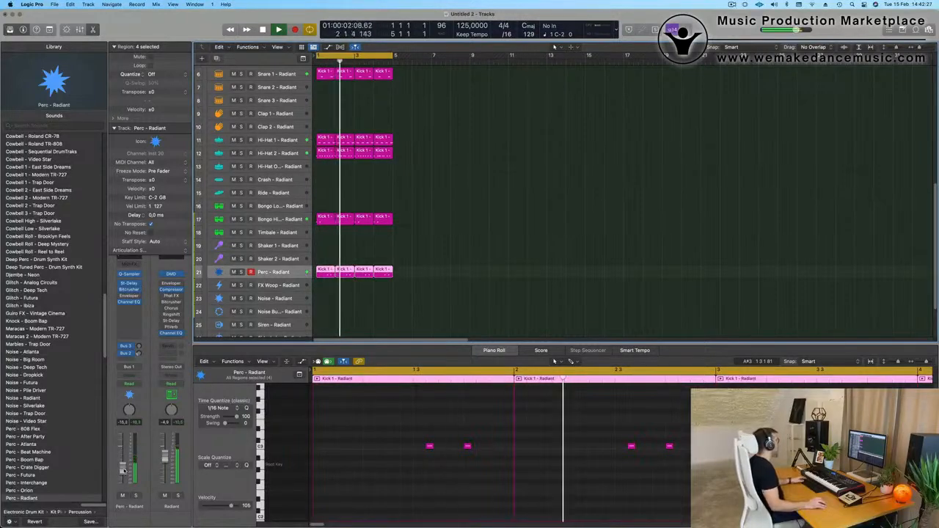
scroll(417, 259, "up", 5)
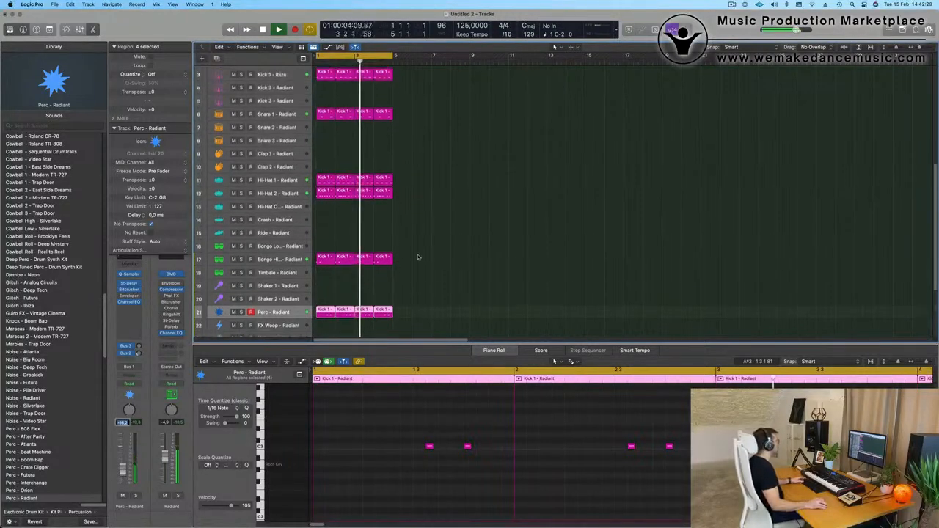
Duplicate the Object In Motion track as a new, empty instrument track and restart playback.
scroll(418, 256, "right", 4)
scroll(425, 251, "down", 2)
scroll(429, 249, "down", 1)
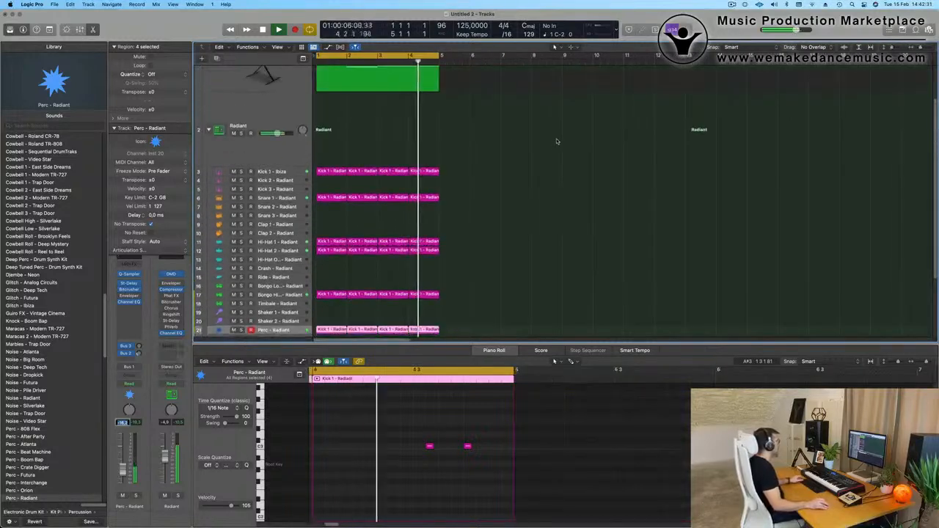
scroll(556, 144, "up", 3)
left_click(557, 143)
left_click(229, 102)
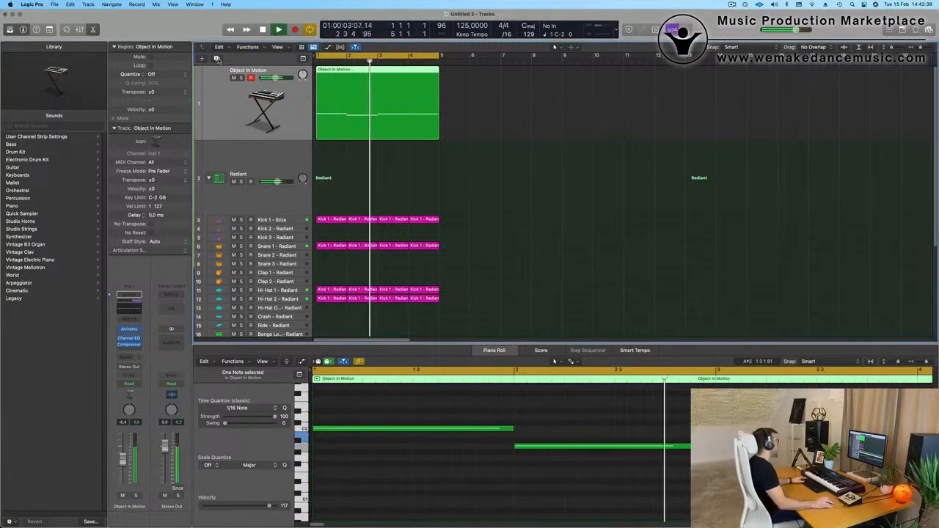
key("super+d")
key("space")
key("space")
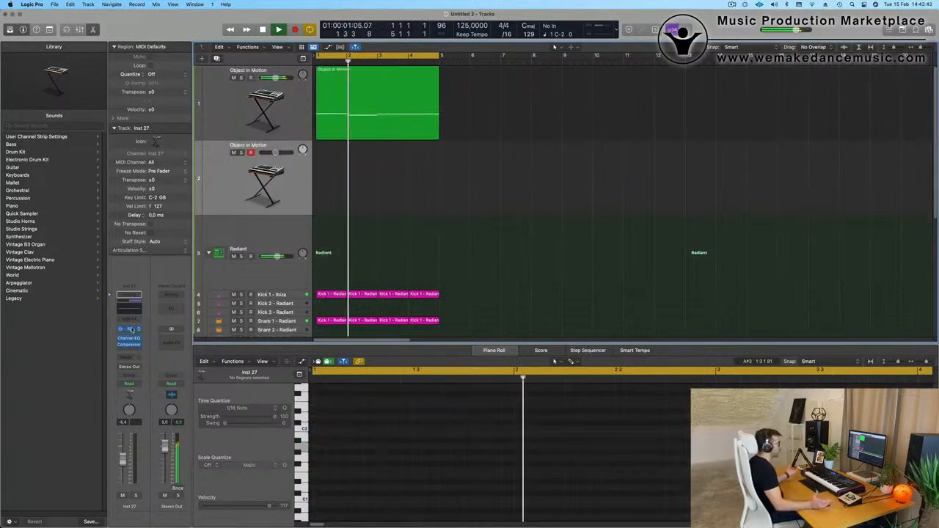
Open Alchemy on the duplicated track and load the Heavy Pulse Bass setting from the Bass category of Oblique Structures.
left_click(130, 329)
left_click_drag(403, 99, 340, 9)
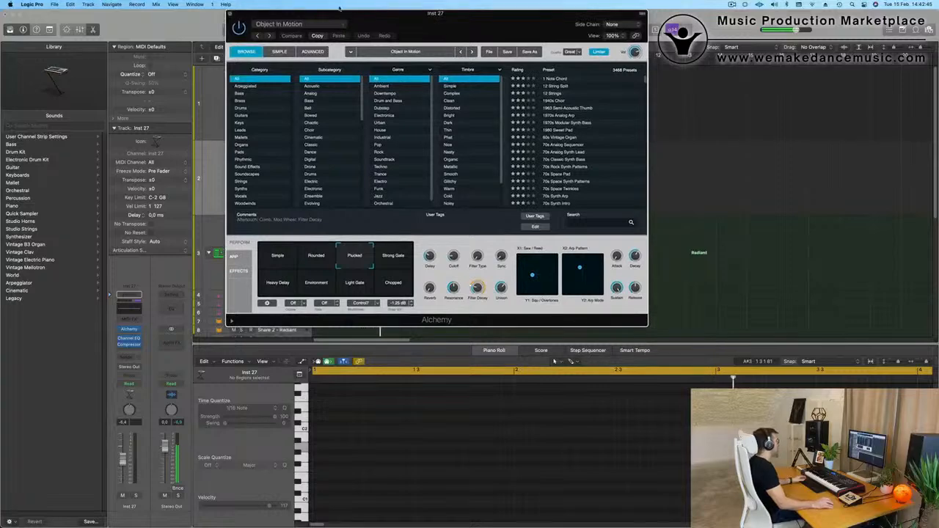
left_click(325, 26)
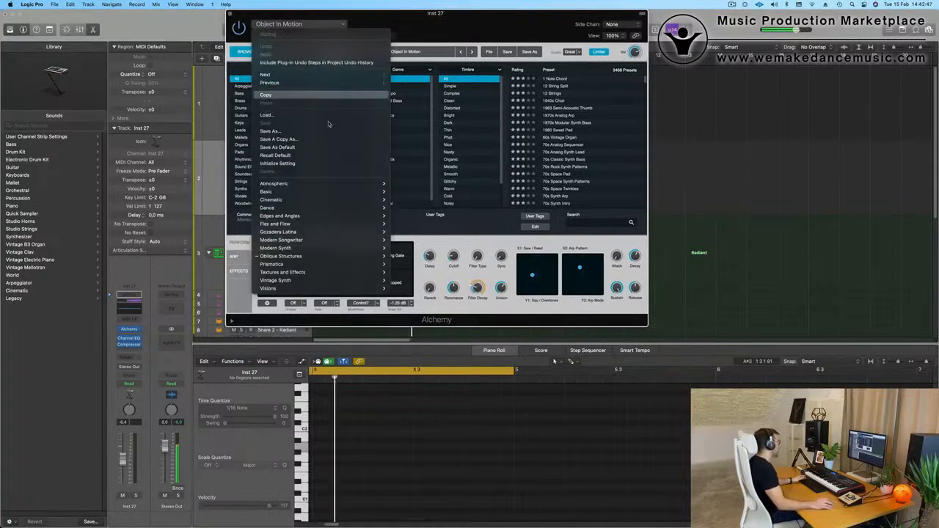
mouse_move(345, 194)
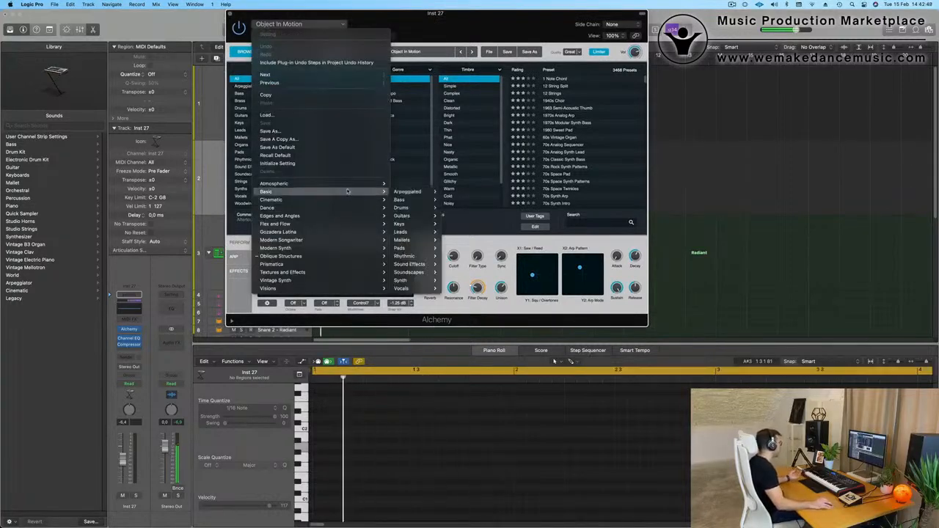
mouse_move(350, 256)
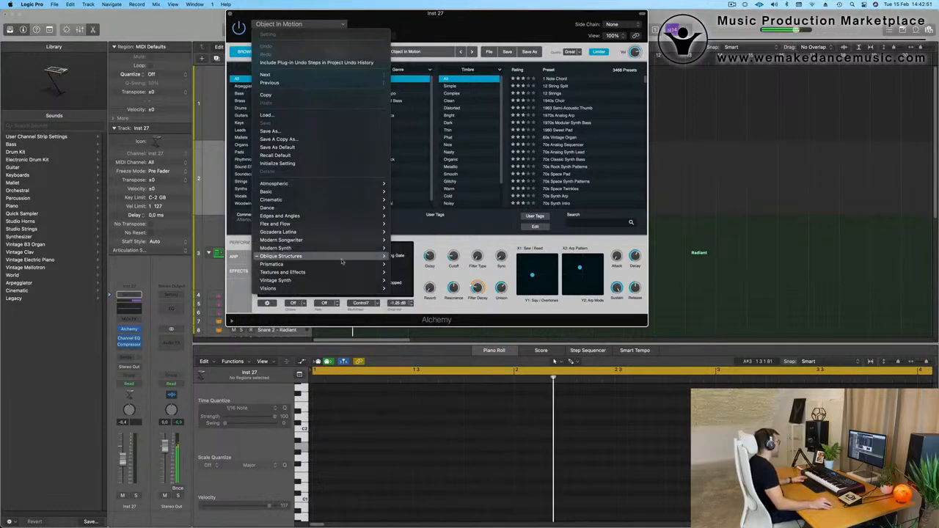
mouse_move(418, 265)
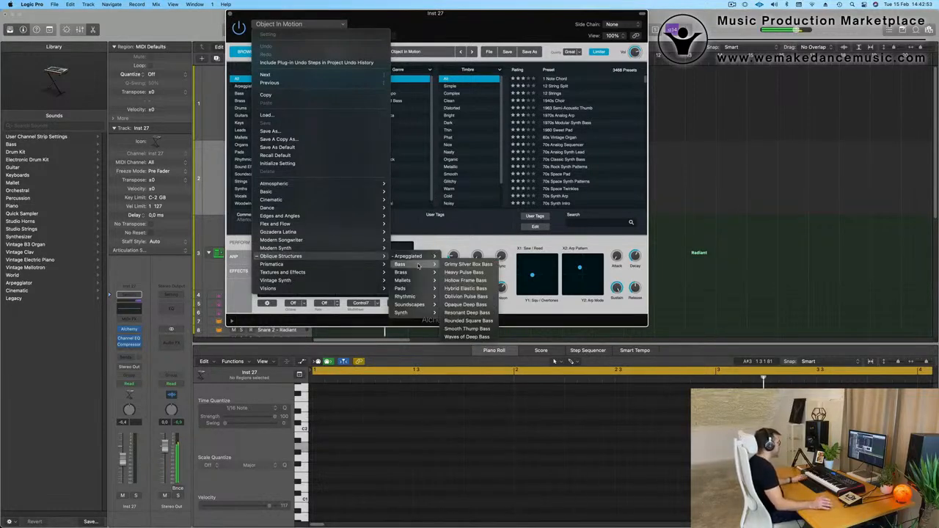
left_click(469, 273)
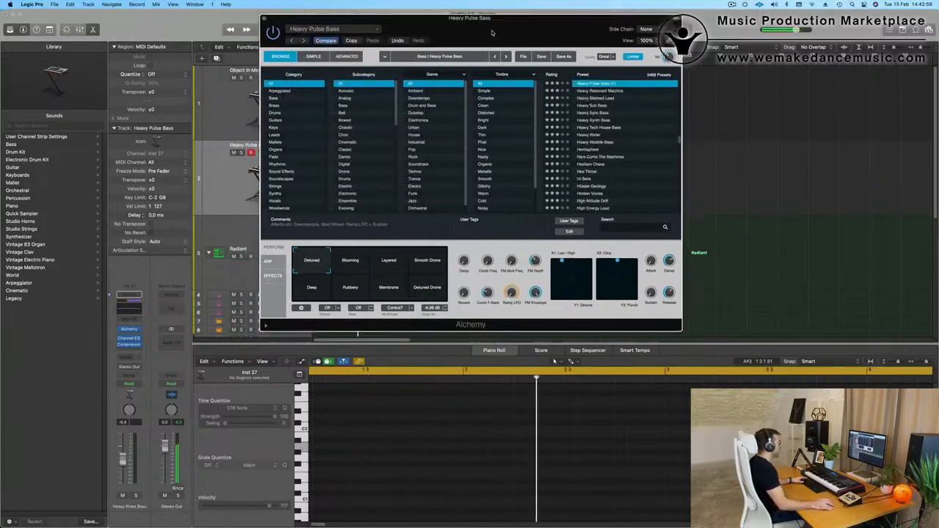
Try Heavy Pulse Bass over the loop with its Blooming snapshot and the track volume raised to -2.3 dB.
left_click_drag(458, 28, 532, 55)
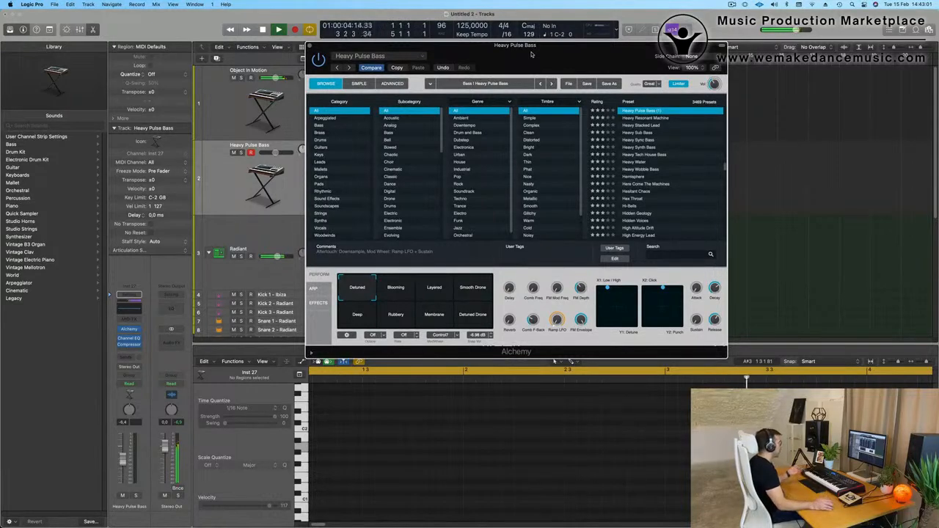
scroll(613, 123, "up", 5)
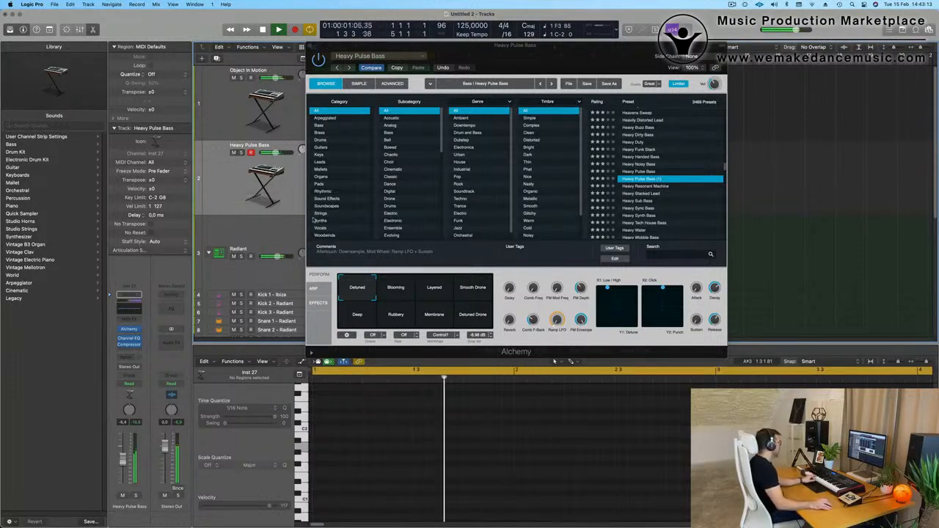
left_click(381, 288)
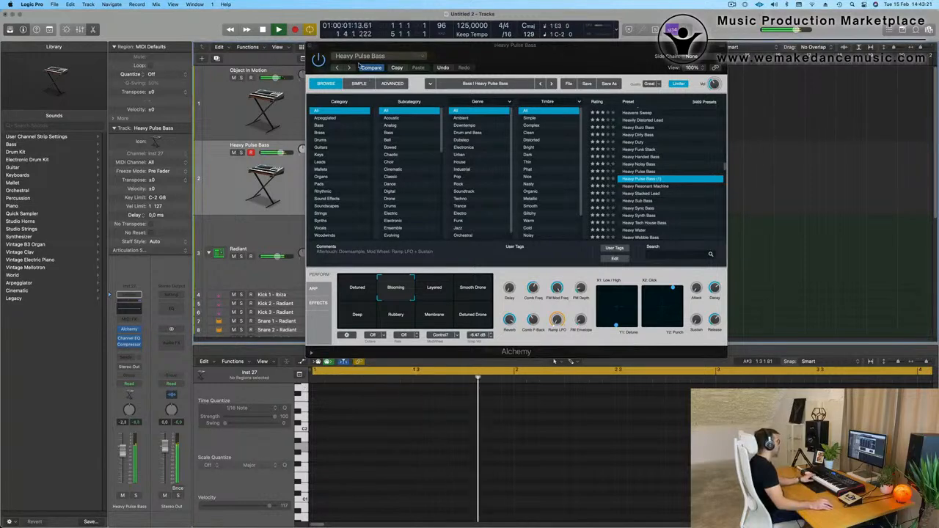
Load the Opaque Deep Bass setting from Oblique Structures and lower the track's volume to about -3.6 dB while auditioning it.
left_click(370, 57)
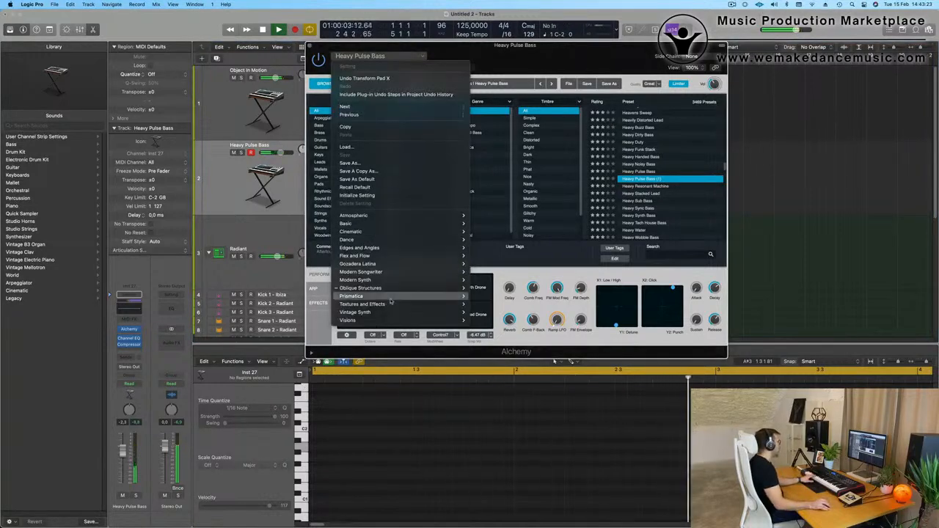
mouse_move(398, 292)
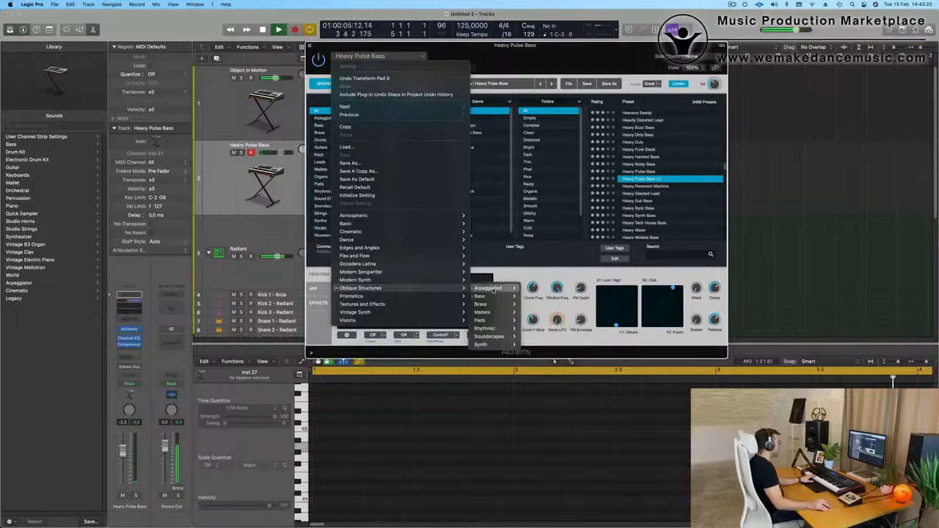
mouse_move(490, 289)
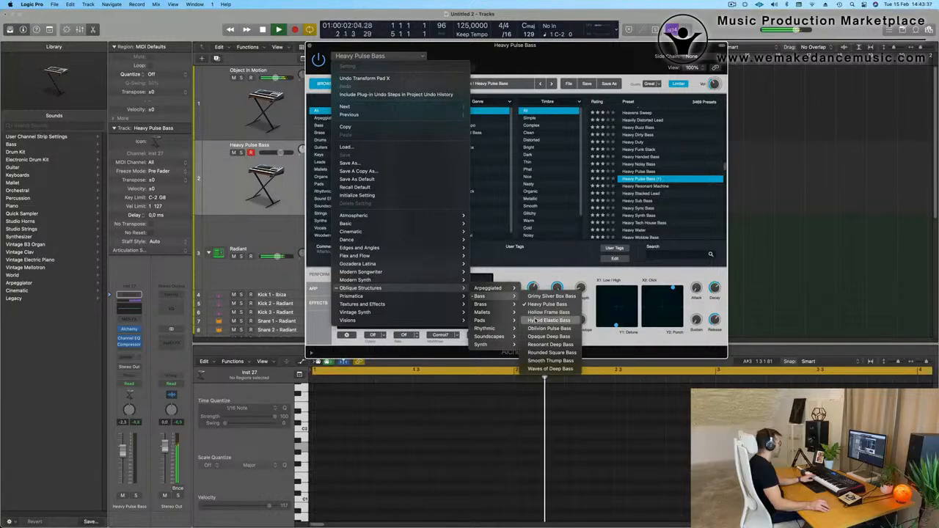
left_click(547, 336)
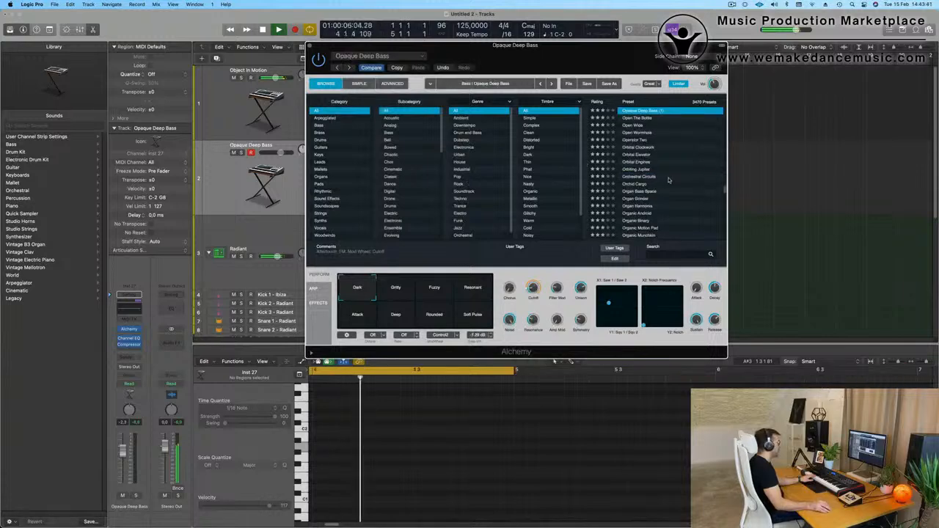
scroll(616, 173, "up", 3)
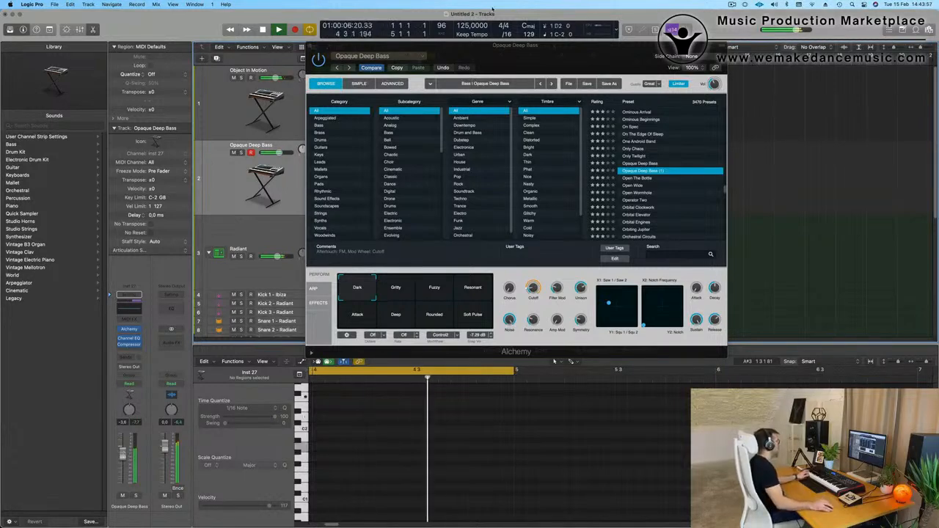
Uncover the arrangement behind the Alchemy window and copy the Object In Motion region to the Opaque Deep Bass track at bar 1.
left_click_drag(524, 50, 777, 71)
left_click(369, 87)
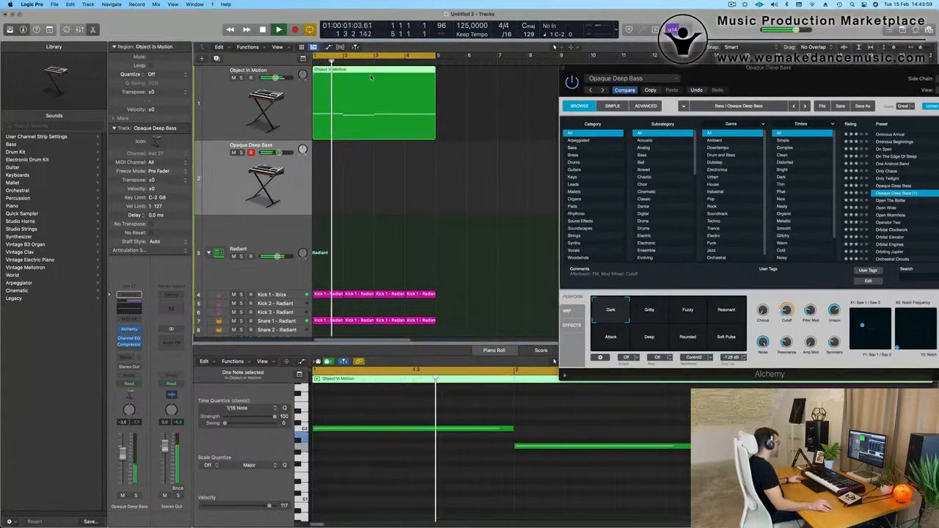
left_click_drag(368, 87, 368, 161)
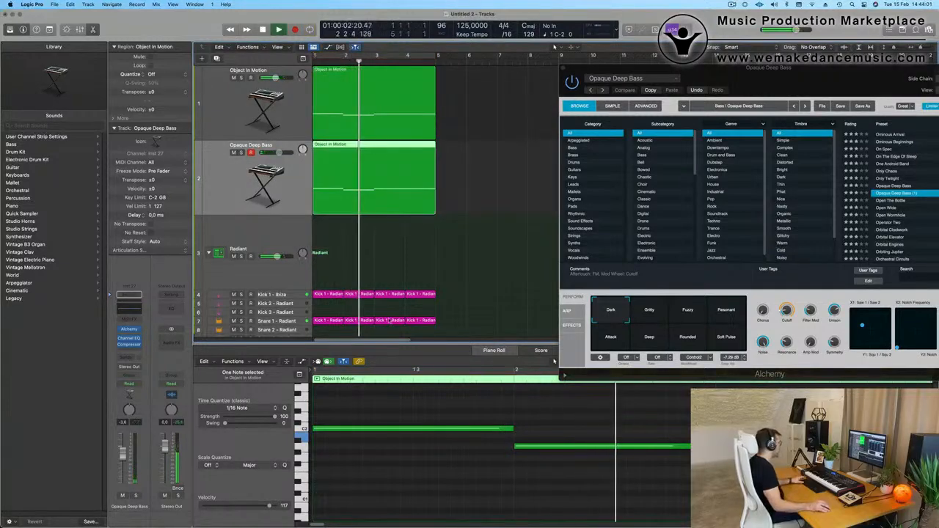
left_click(455, 242)
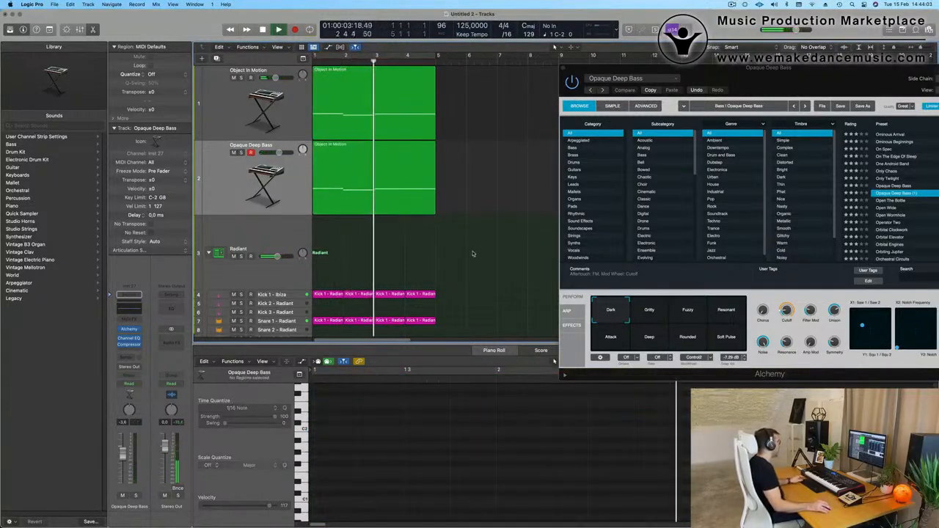
Turn the cycle area over bars 1 to 4 back on and restart playback.
key("space")
key("space")
scroll(441, 198, "down", 2)
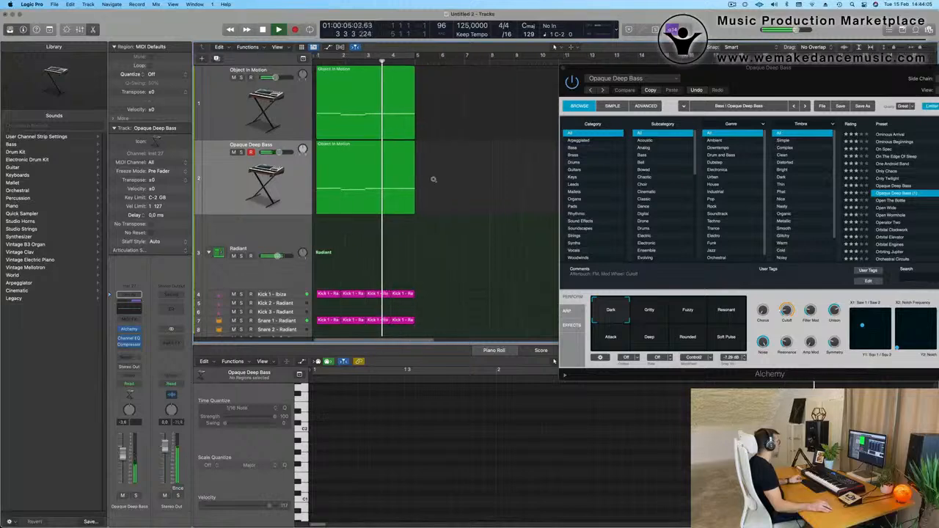
key("space")
left_click(355, 55)
key("space")
Transpose all notes of the copied region on the Opaque Deep Bass track up.
left_click(369, 167)
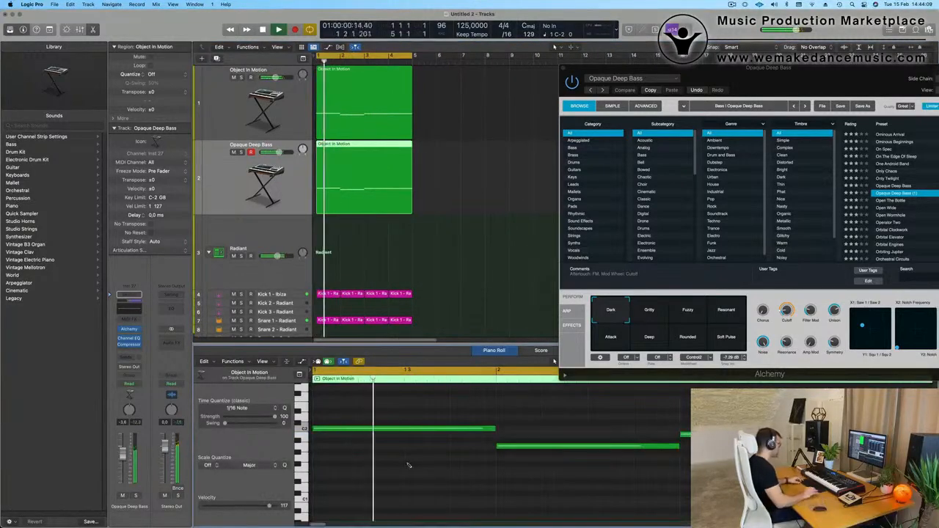
key("super+a")
key("Delete")
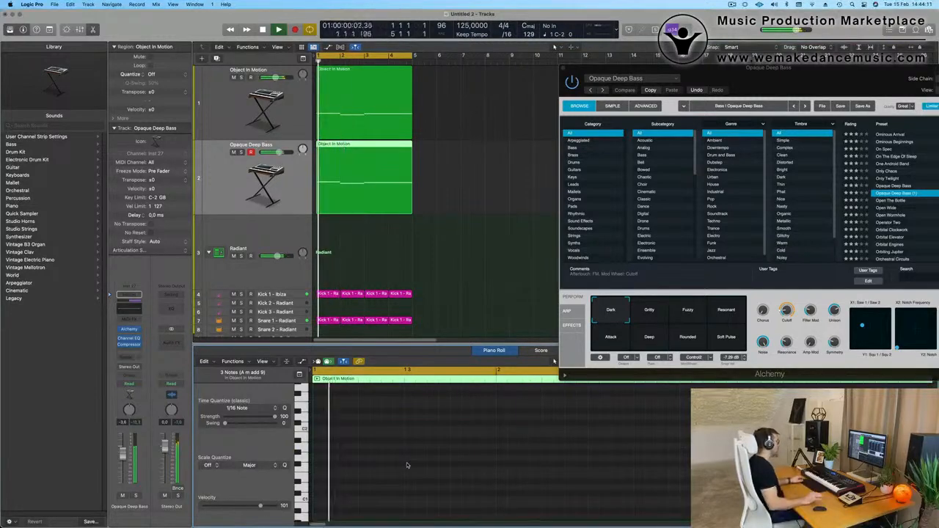
Audition Alchemy's Gritty, Fuzzy, Resonant, Soft Pulse, Rounded and Deep snapshots over the loop, and select Attack.
left_click_drag(770, 75, 581, 124)
left_click(457, 360)
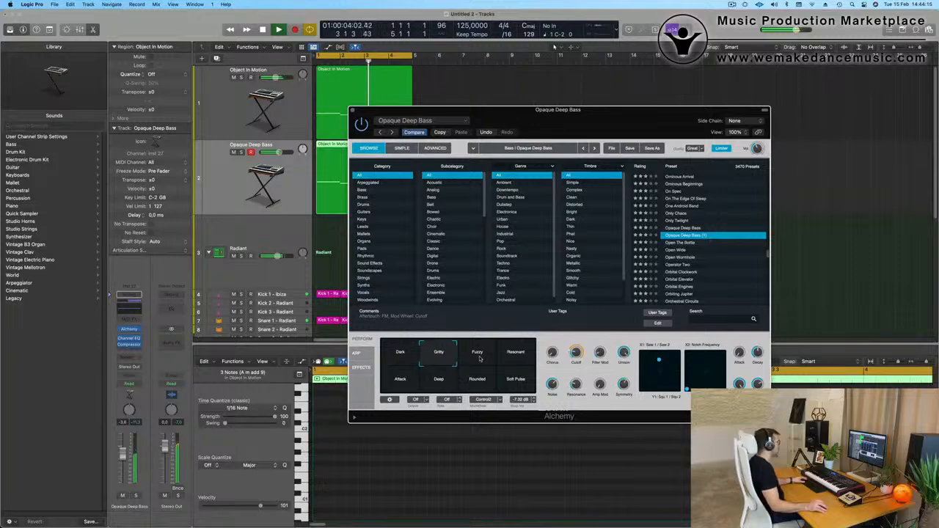
left_click(480, 359)
left_click(513, 357)
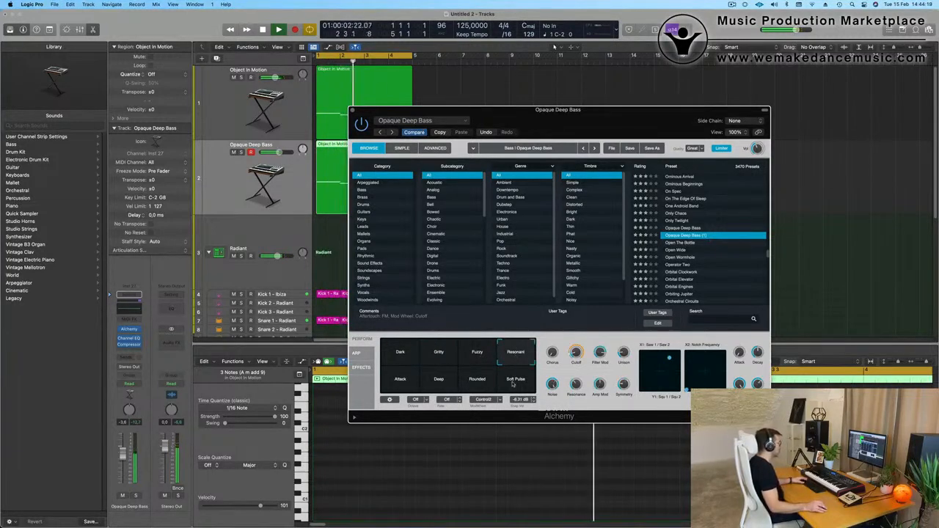
left_click(511, 383)
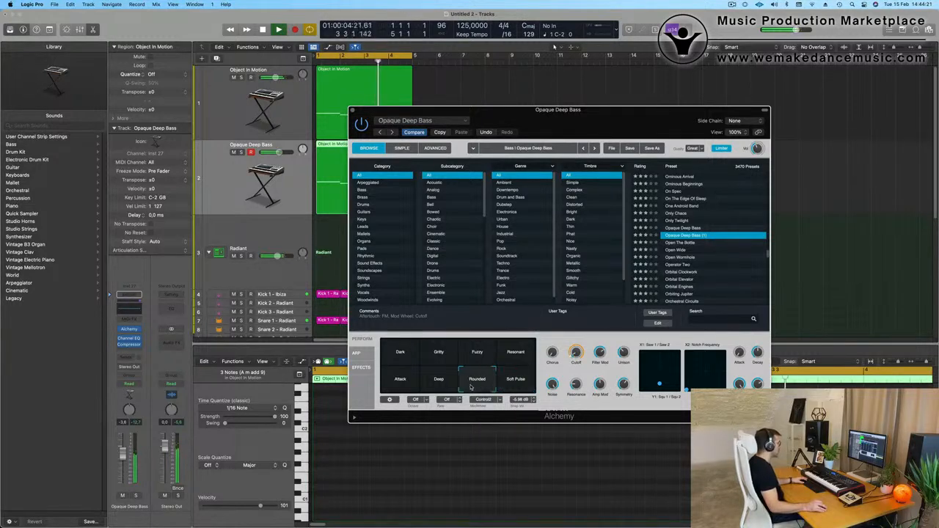
left_click(443, 386)
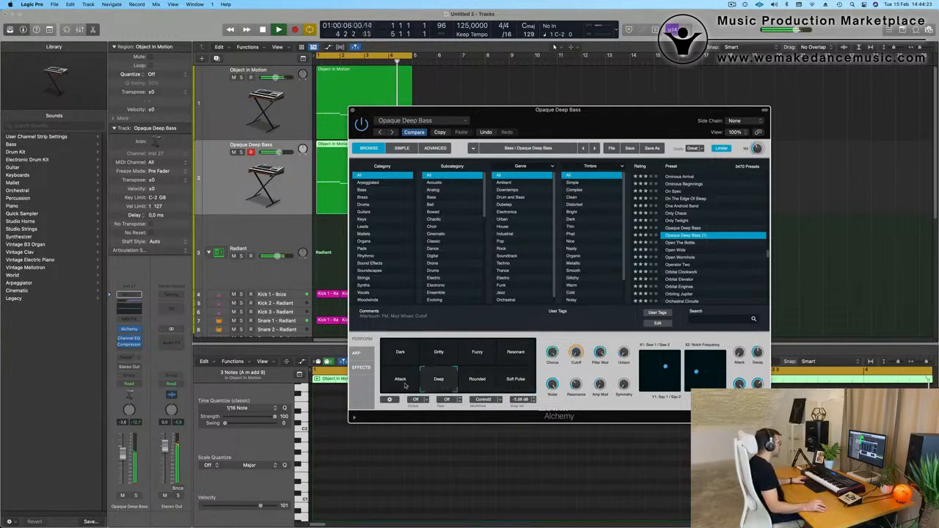
left_click(396, 383)
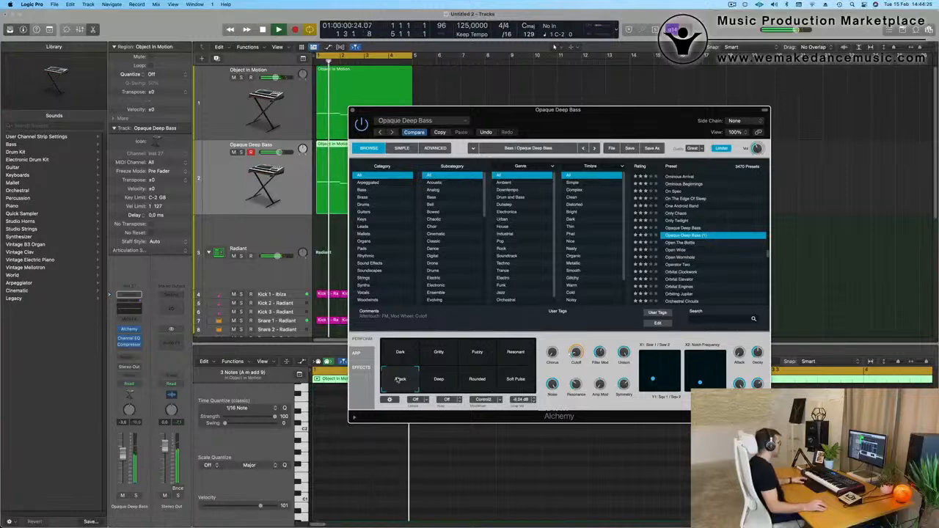
Audition the Resonant, Fuzzy and Gritty snapshots of the Opaque Deep Bass sound, select Dark, and uncover the arrangement behind Alchemy.
left_click(499, 355)
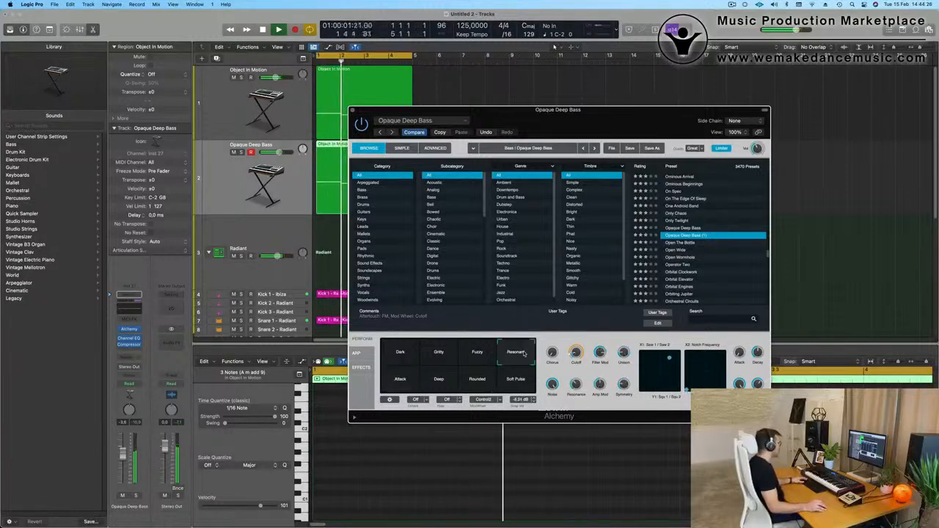
left_click(478, 353)
left_click(449, 355)
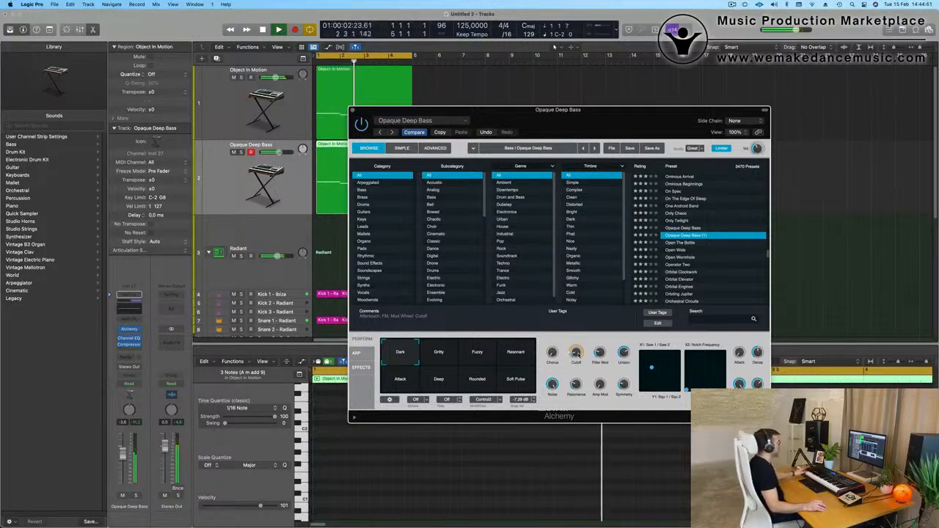
left_click_drag(484, 107, 556, 49)
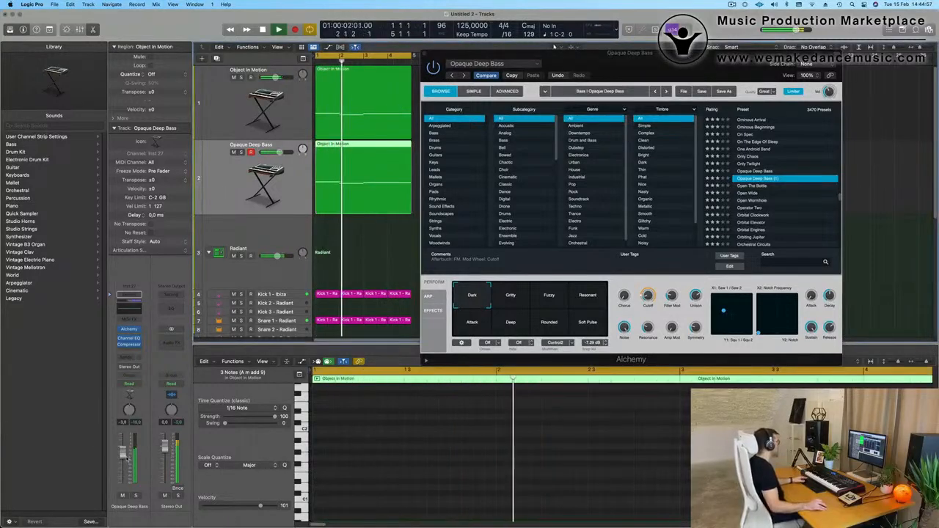
Shape the Object In Motion track's Channel EQ with an 18 dB/Oct low cut at 87.5 Hz and a +1.0 dB boost at 155 Hz.
left_click(244, 100)
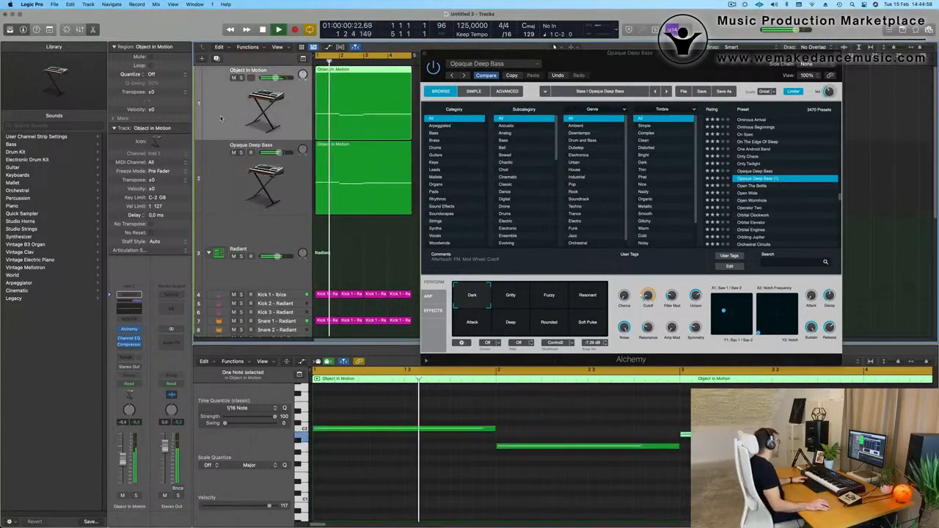
left_click(128, 298)
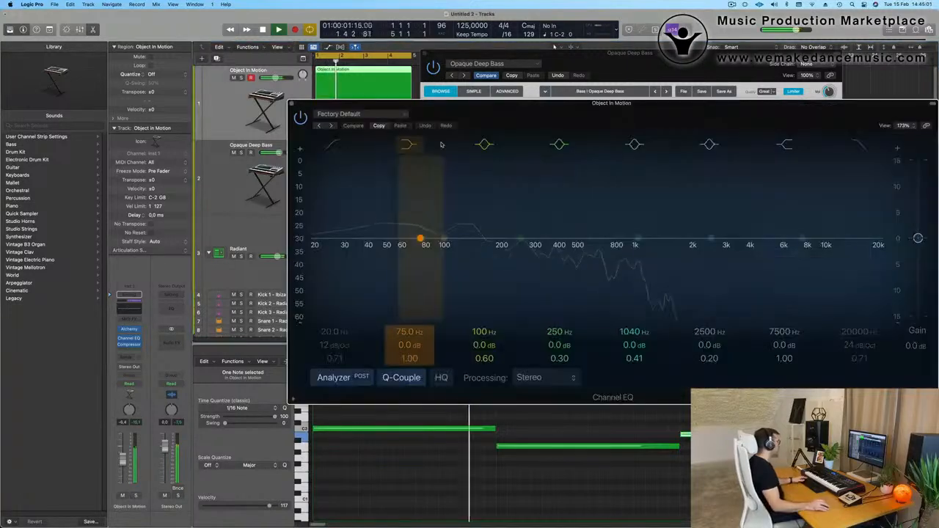
left_click_drag(327, 217, 400, 214)
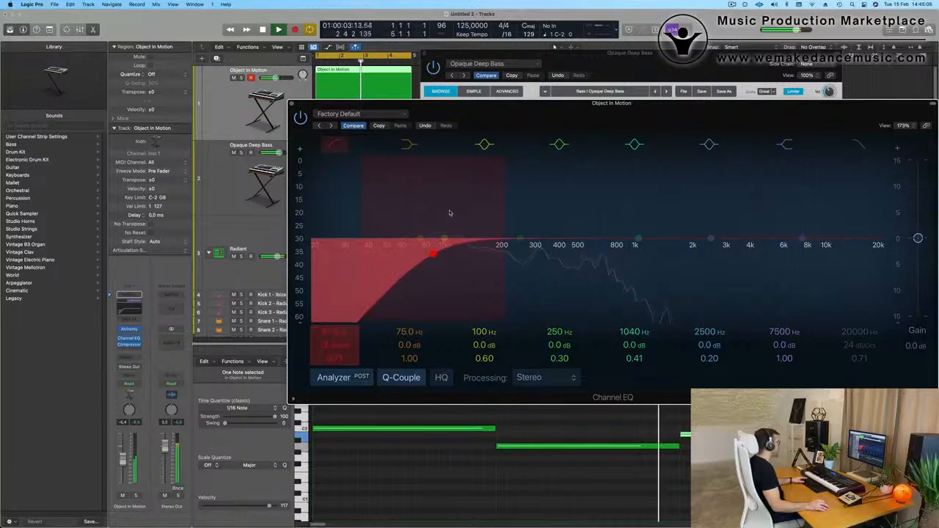
left_click_drag(520, 241, 480, 236)
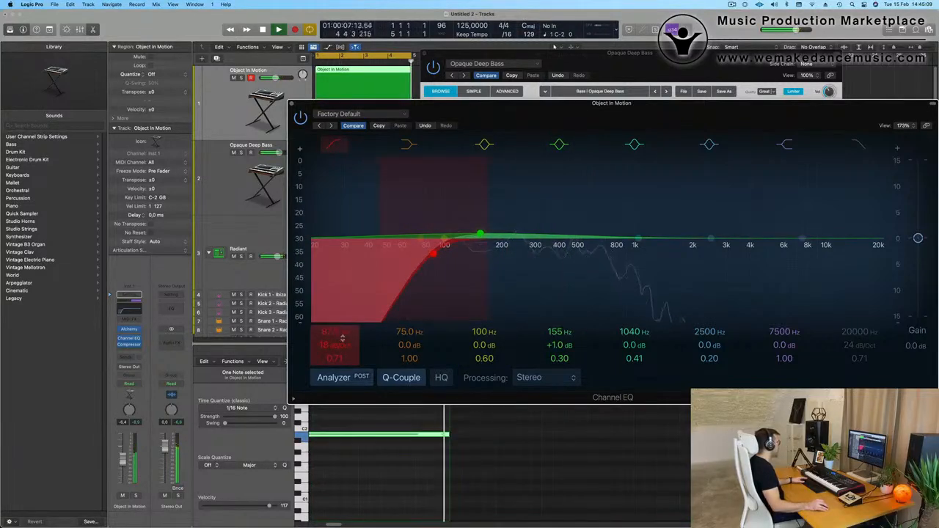
left_click_drag(324, 110, 266, 150)
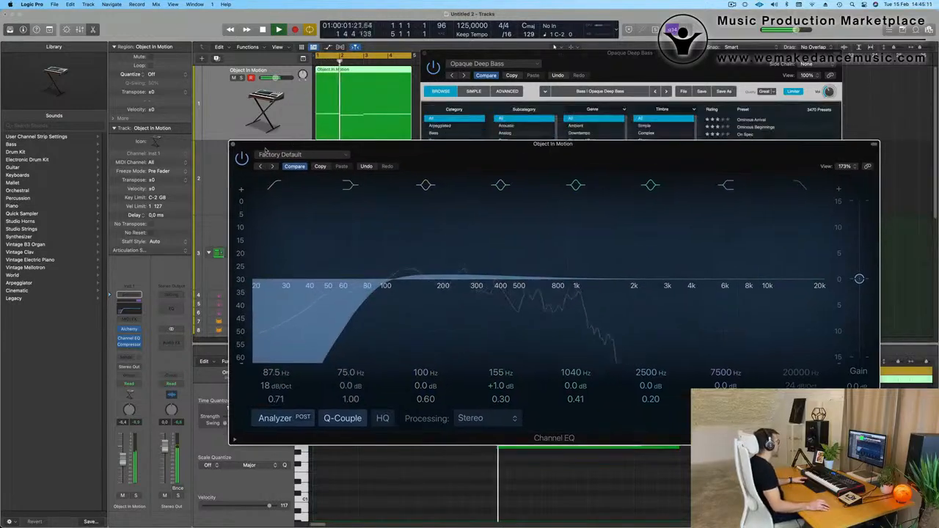
left_click(233, 144)
Raise the Pattern knob in the arpeggiator of the Object In Motion track's Alchemy.
left_click_drag(622, 54, 658, 345)
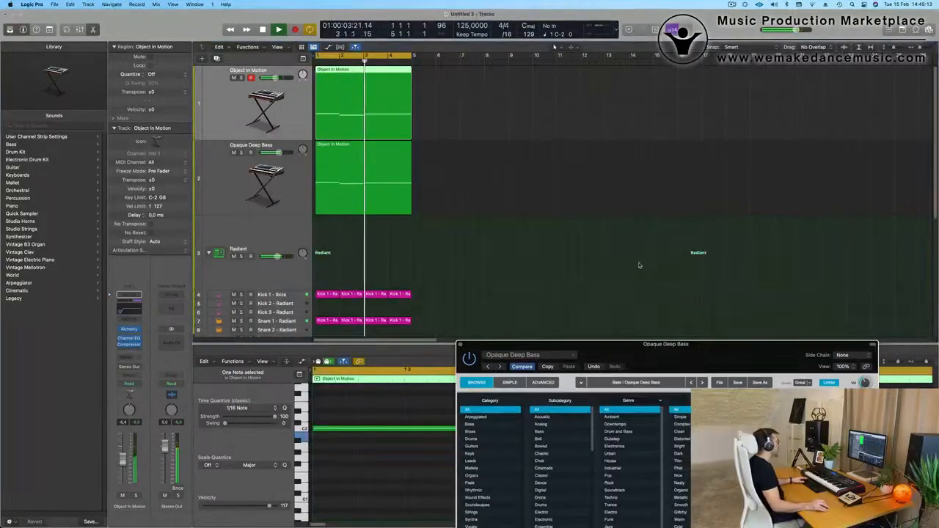
left_click(219, 112)
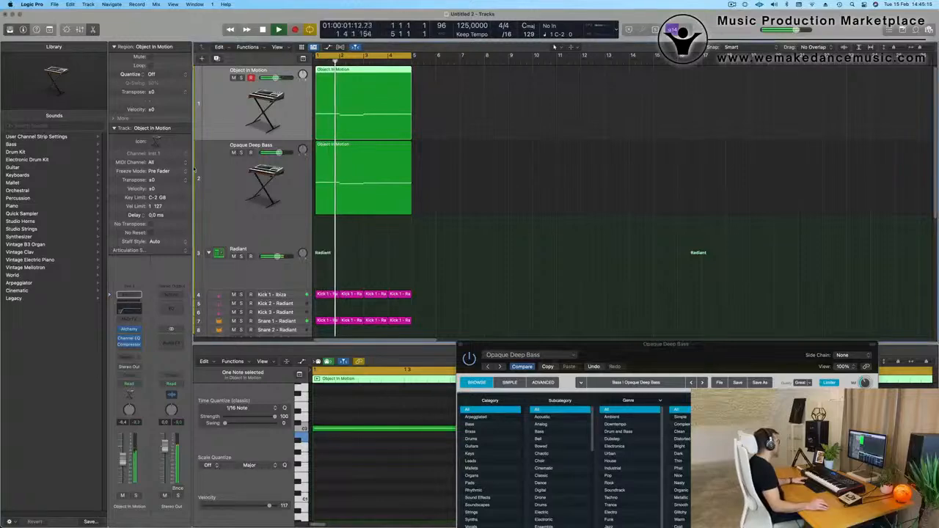
left_click(130, 330)
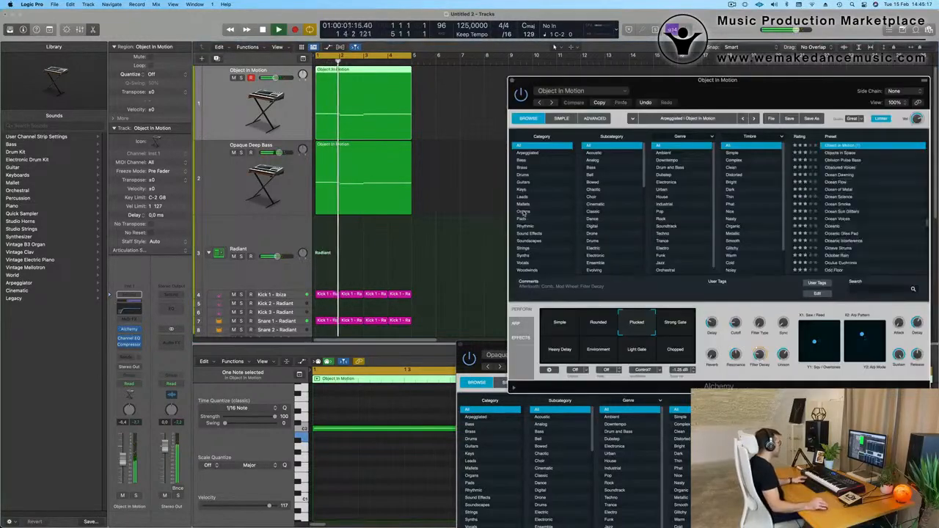
left_click_drag(737, 102, 555, 85)
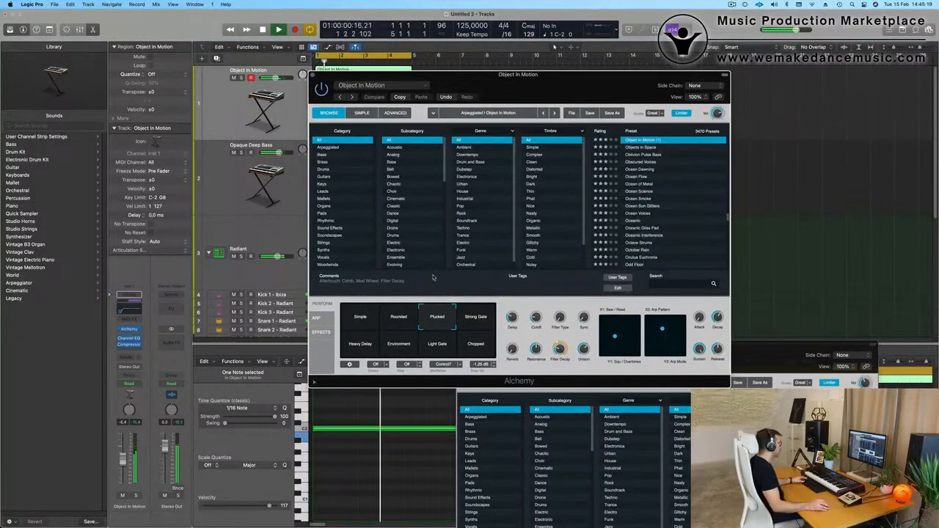
left_click(315, 318)
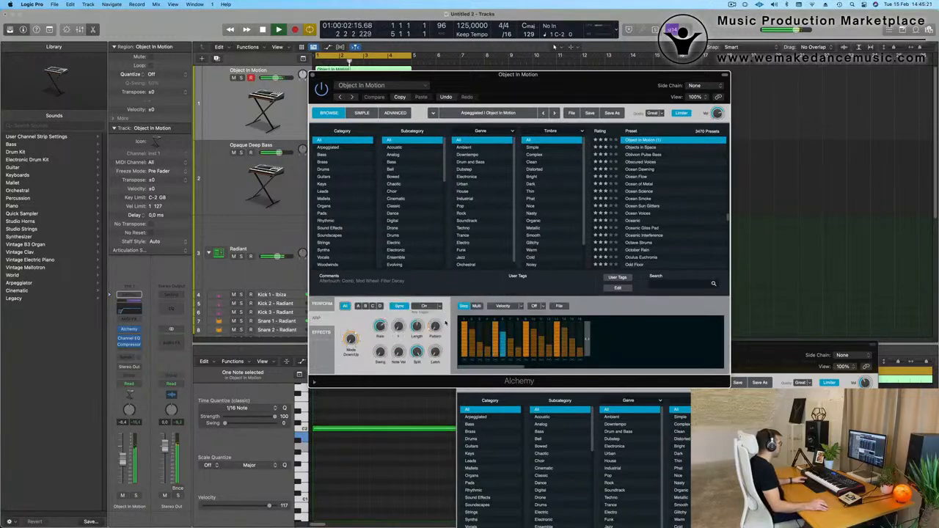
left_click_drag(439, 327, 440, 318)
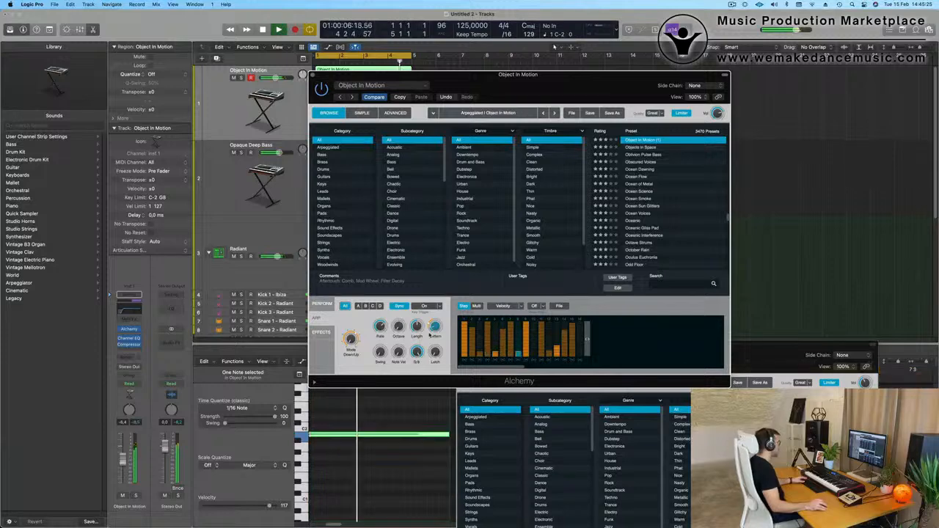
Set the Cutoff of the Object In Motion sound to about 22.8% and close its Alchemy window.
left_click(322, 304)
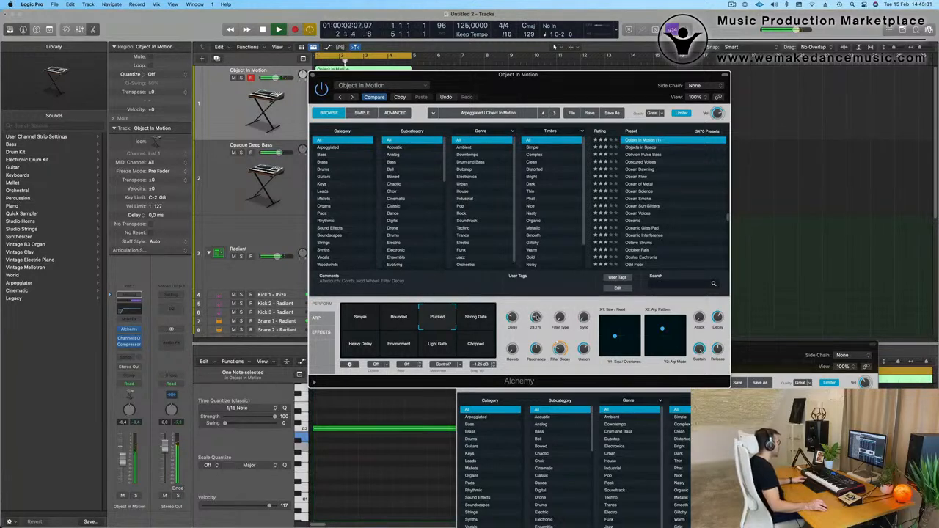
left_click_drag(316, 76, 408, 94)
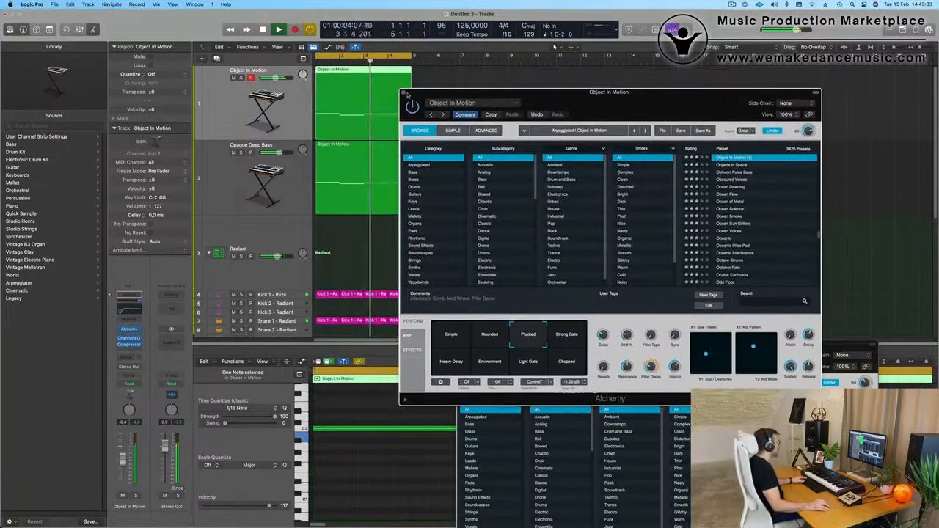
left_click(405, 94)
Reopen Alchemy on the Opaque Deep Bass track, adjust its Filter Mod knob, and close the window.
left_click(239, 188)
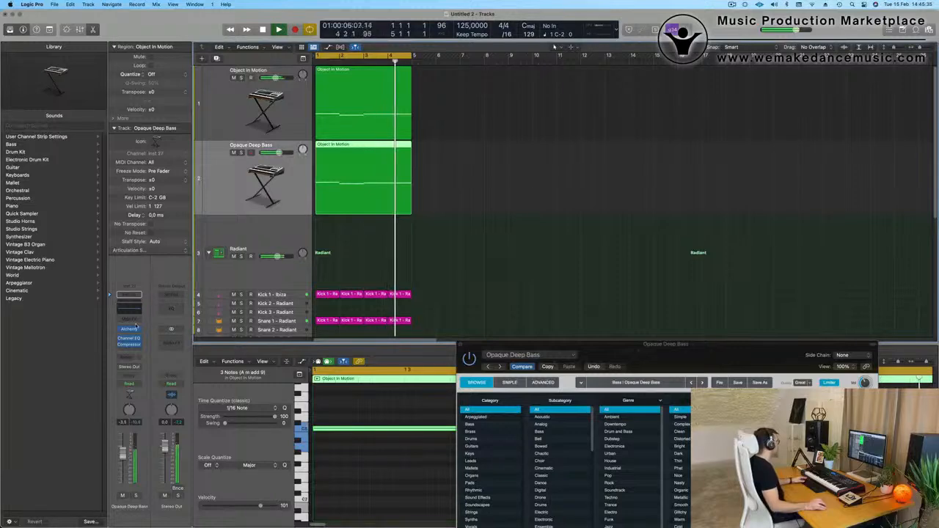
left_click(461, 344)
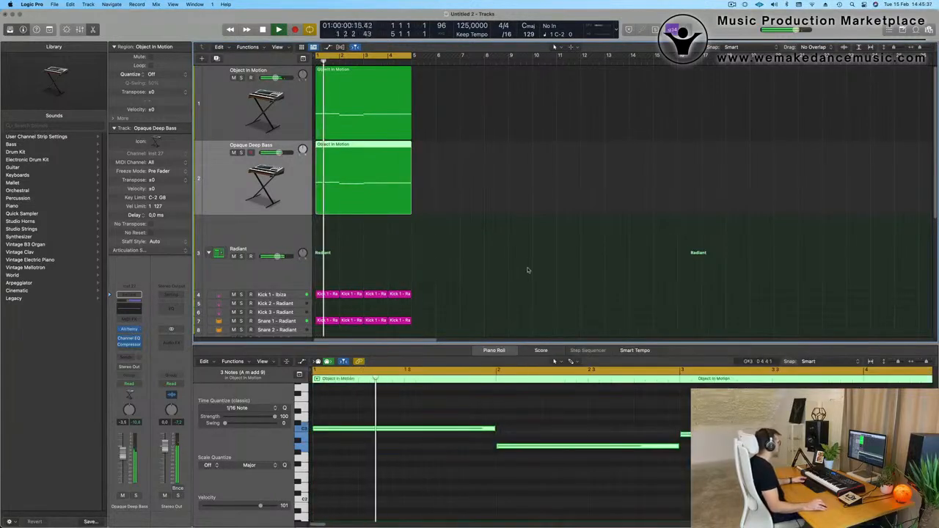
left_click(129, 329)
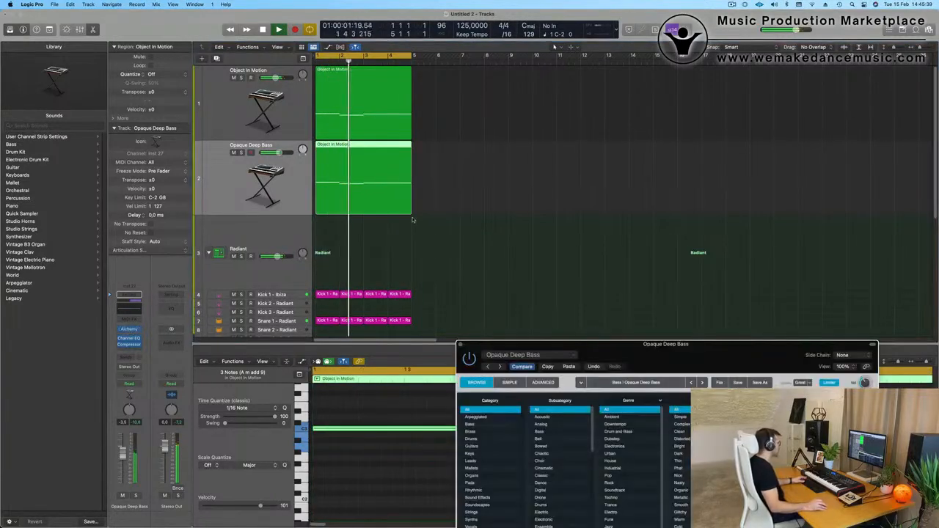
left_click_drag(673, 347, 596, 86)
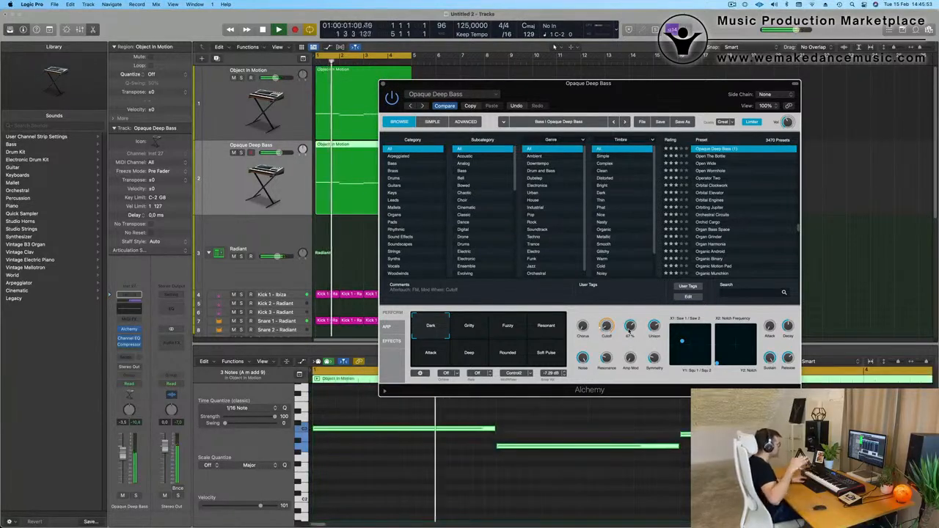
left_click_drag(651, 109, 633, 181)
Select the Hi-Hat 1 - Radiant track and set its volume to about -21.5 dB.
left_click(365, 156)
left_click_drag(411, 214, 454, 215)
scroll(455, 216, "down", 5)
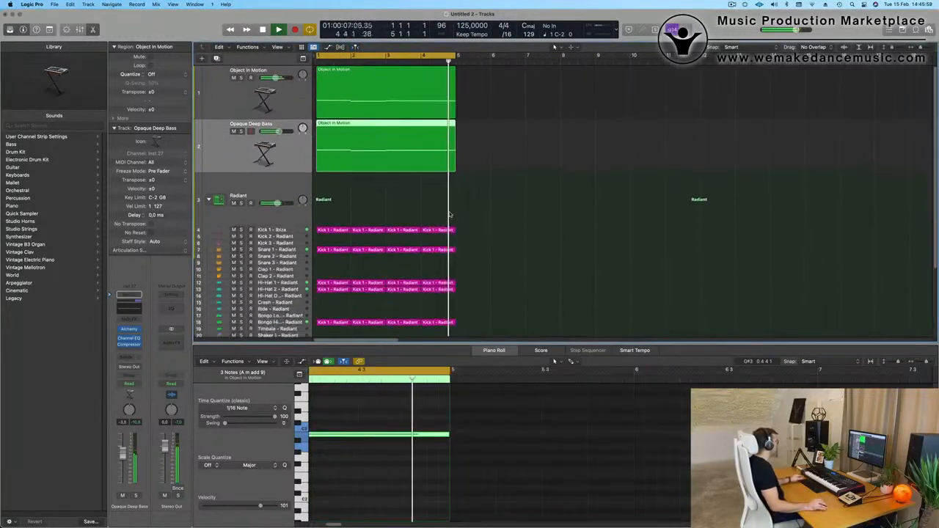
left_click(291, 265)
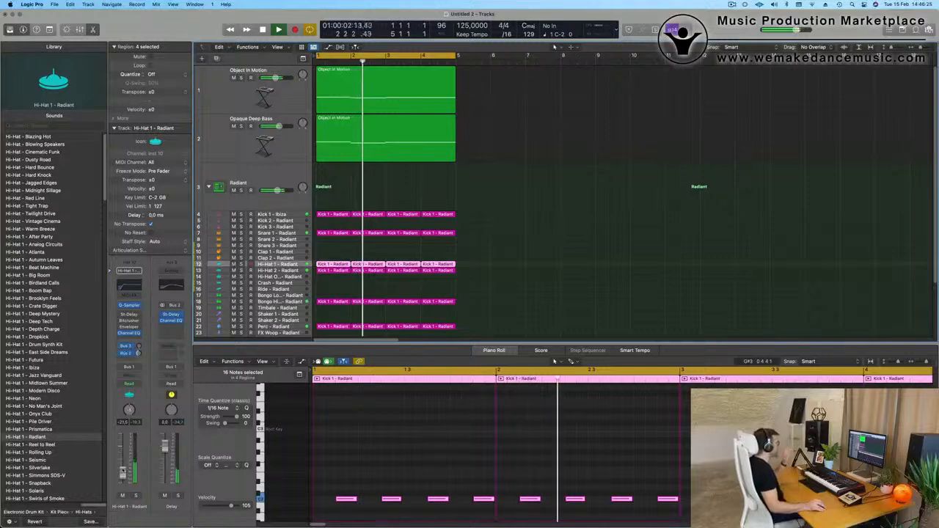
Duplicate the Object In Motion track with its channel settings and place the copy below Opaque Deep Bass.
scroll(543, 208, "up", 1)
scroll(540, 208, "down", 2)
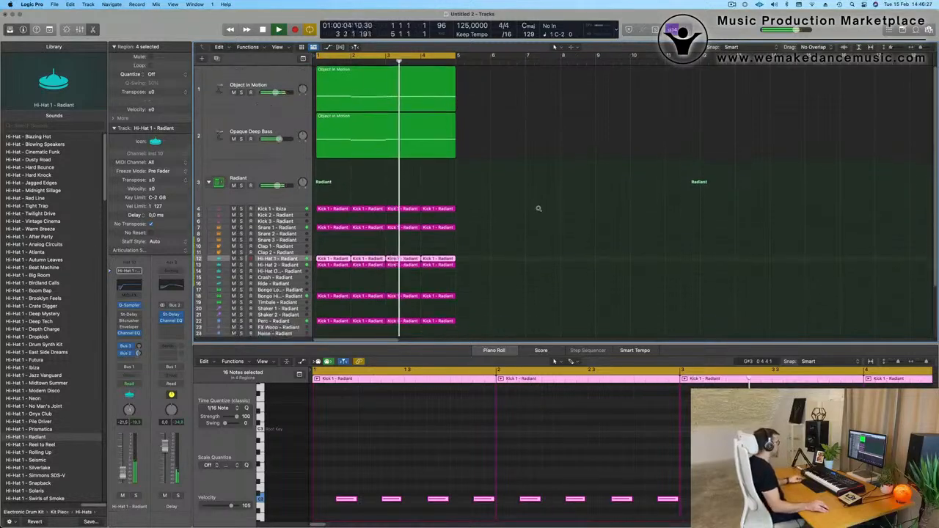
scroll(539, 208, "down", 2)
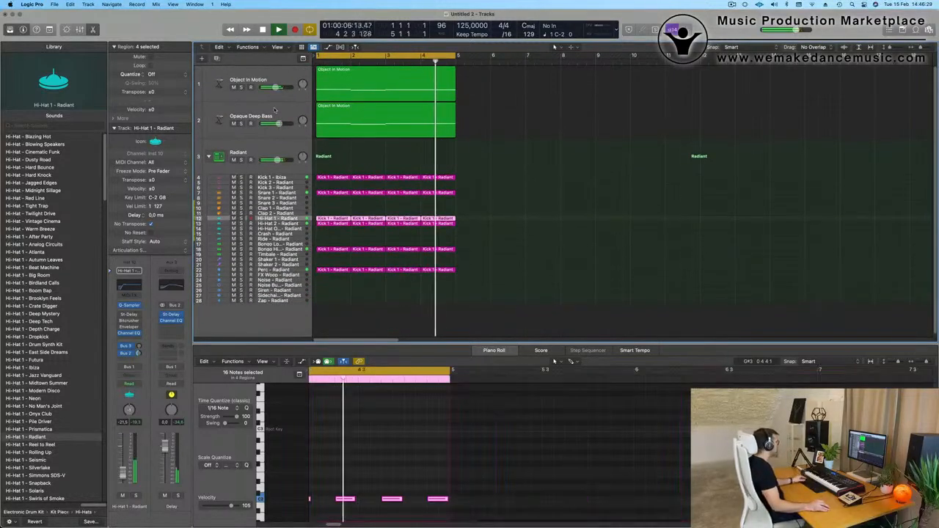
left_click(249, 121)
left_click(244, 70)
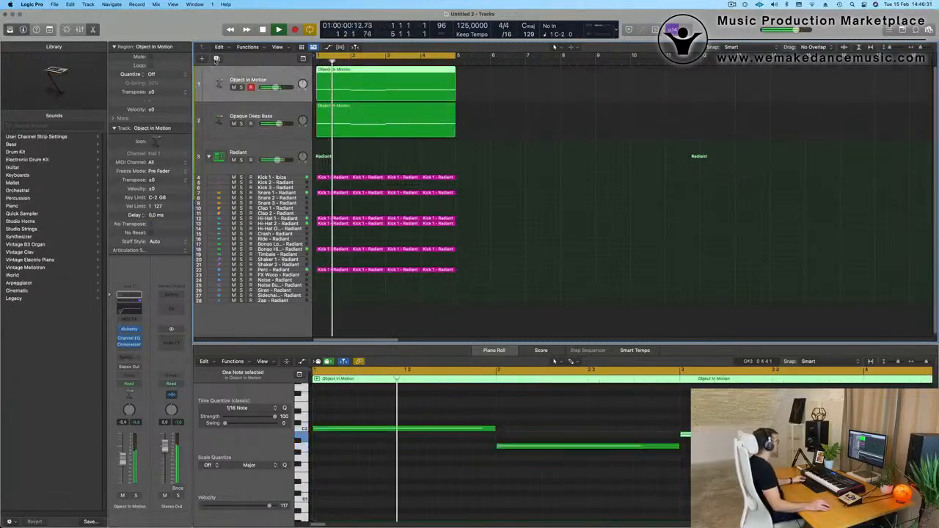
key("super+d")
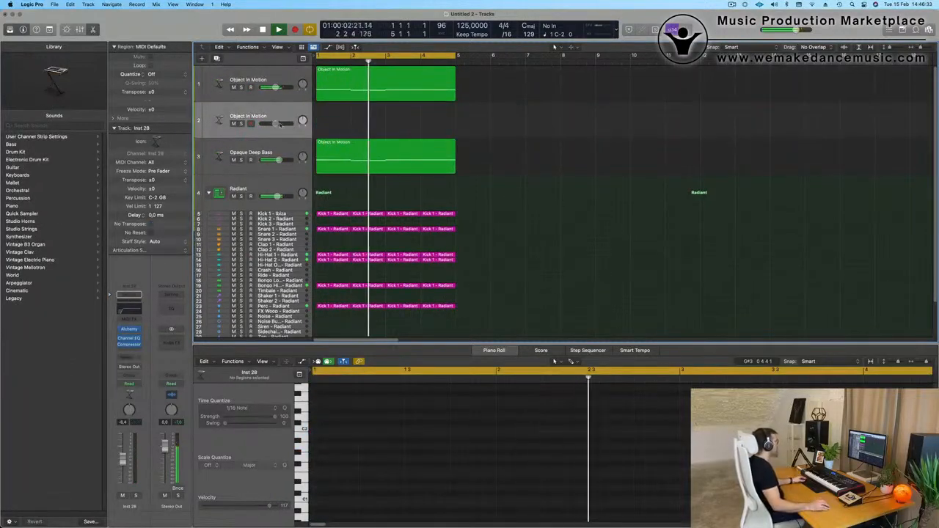
left_click_drag(277, 135, 277, 173)
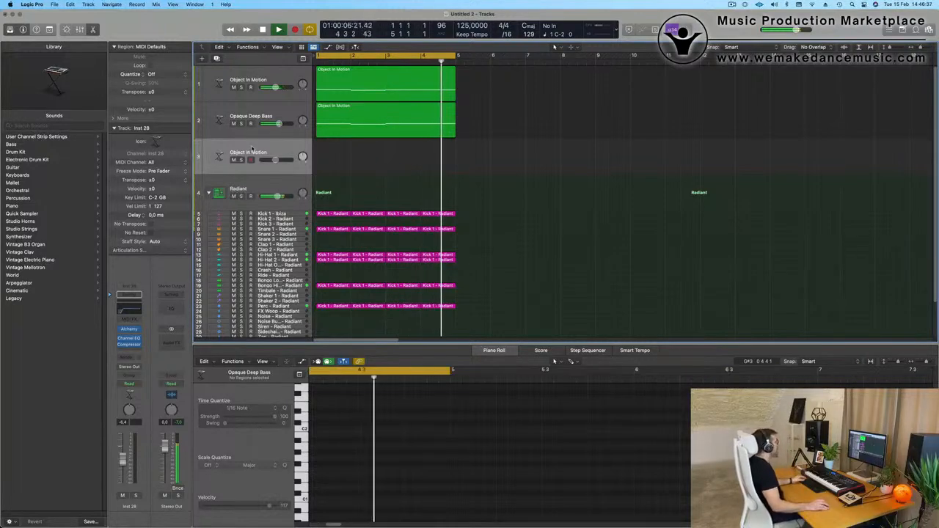
Lower the Channel EQ low cut on the duplicated Object In Motion track to 20 Hz and close the EQ.
left_click(124, 311)
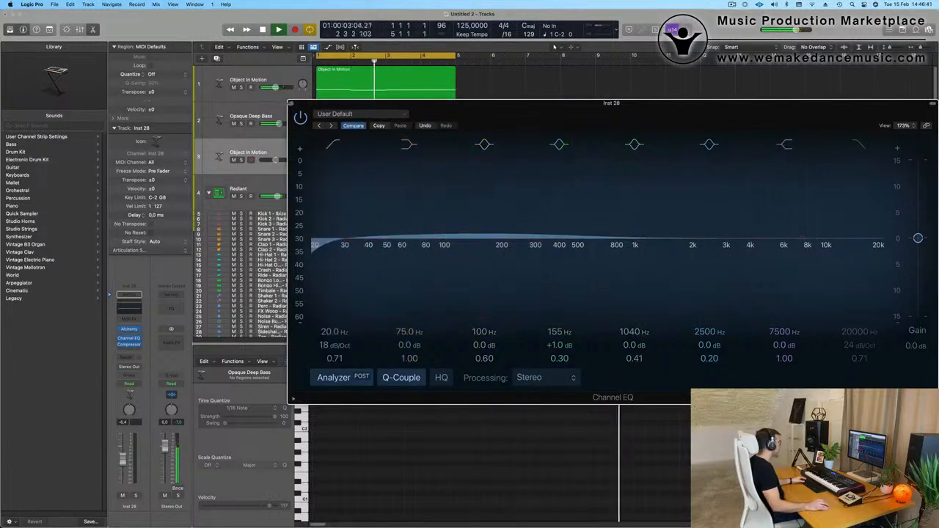
left_click(290, 104)
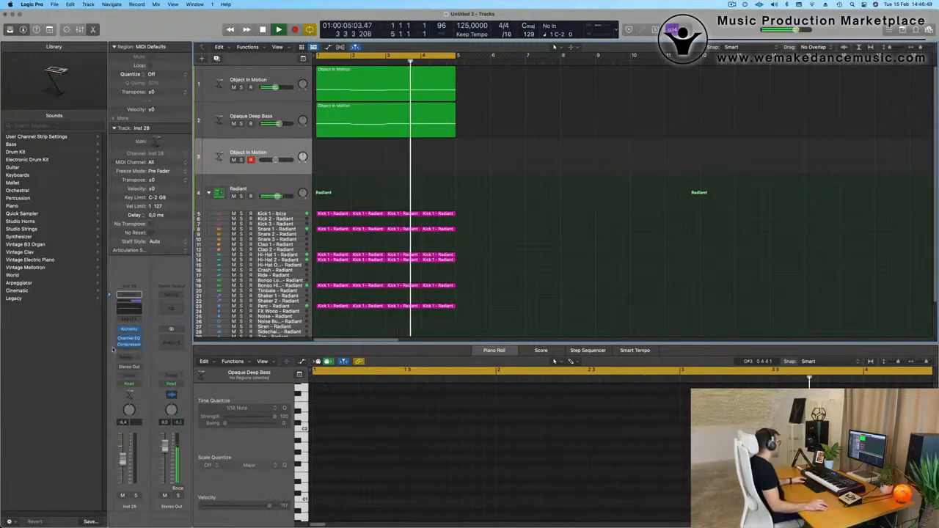
Add a Bus 5 send to the duplicated Object In Motion track and insert a stereo SilverVerb on the bus's aux channel.
left_click(130, 356)
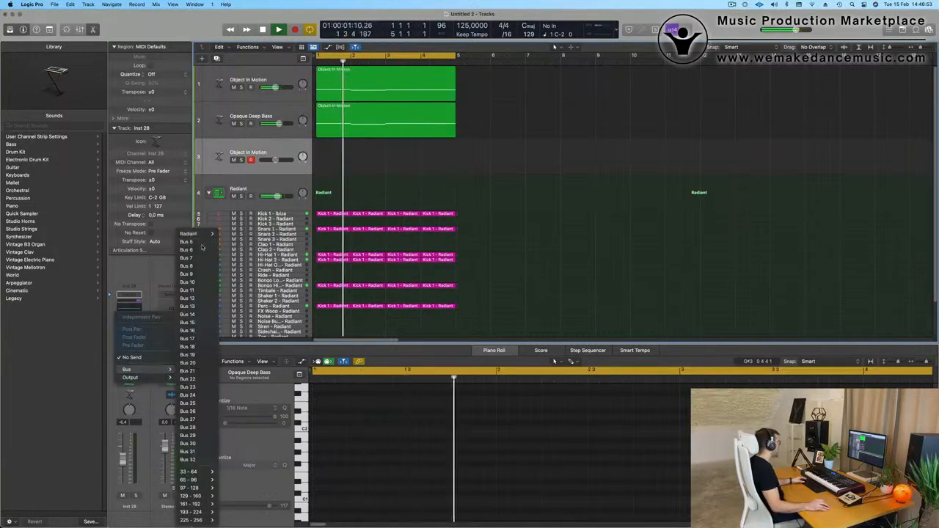
left_click(133, 358)
left_click(170, 334)
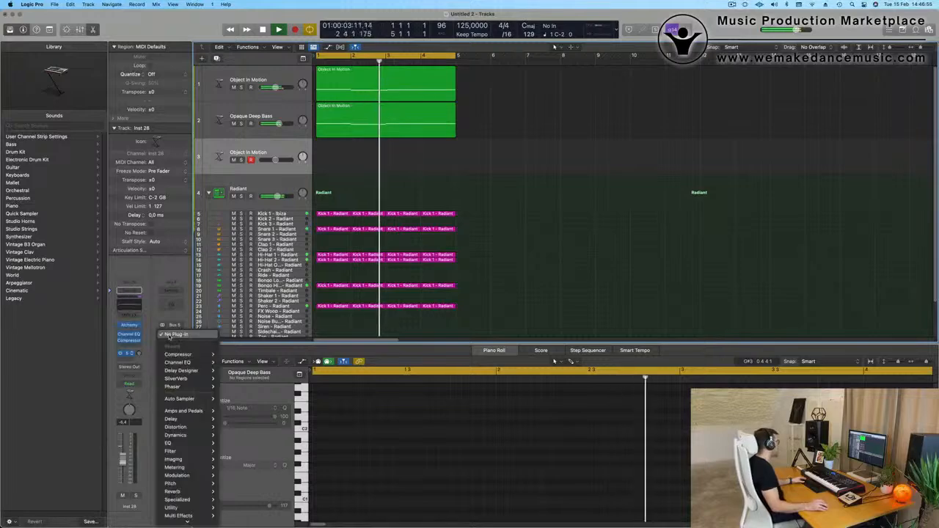
mouse_move(183, 486)
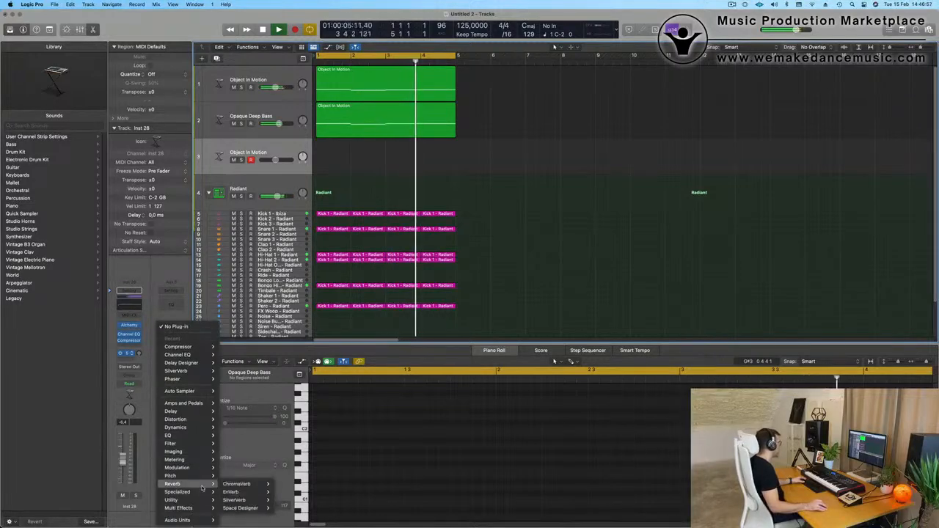
mouse_move(254, 500)
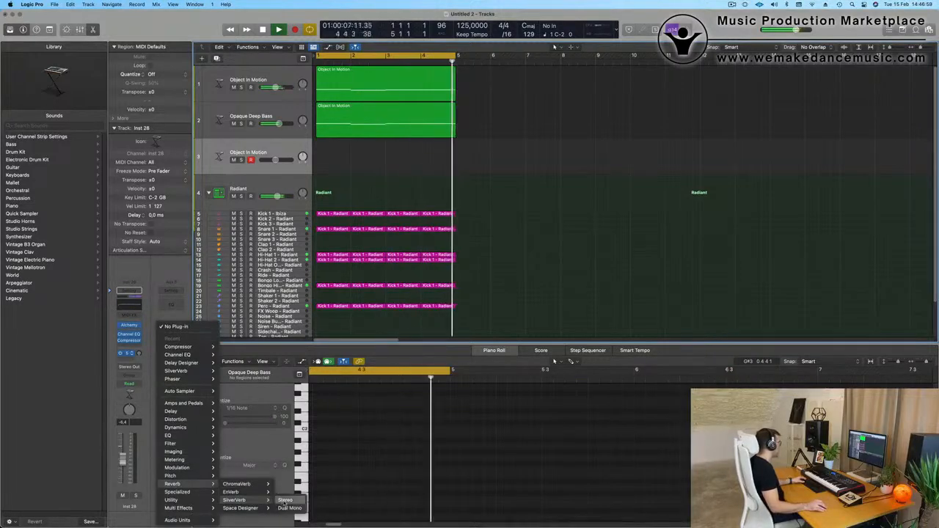
left_click(287, 501)
Load the grandiose setting in the aux channel's SilverVerb.
left_click(363, 114)
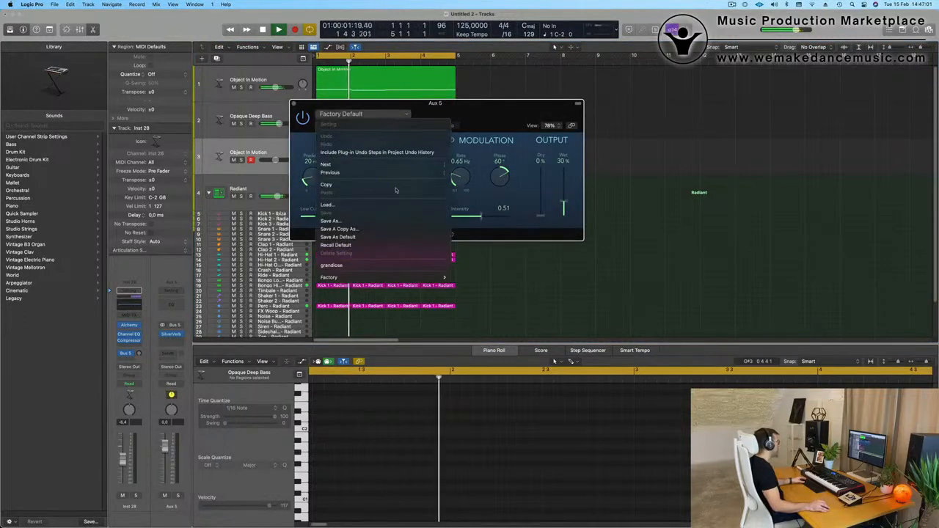
left_click(334, 265)
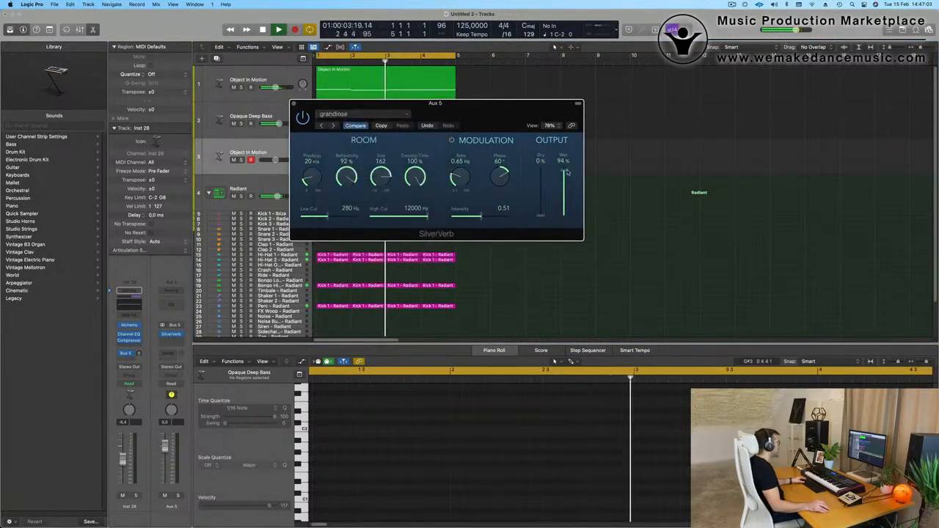
Repeat the four-bar bass and drum regions three times up to bar 17 and extend the cycle range to cover them.
left_click(294, 104)
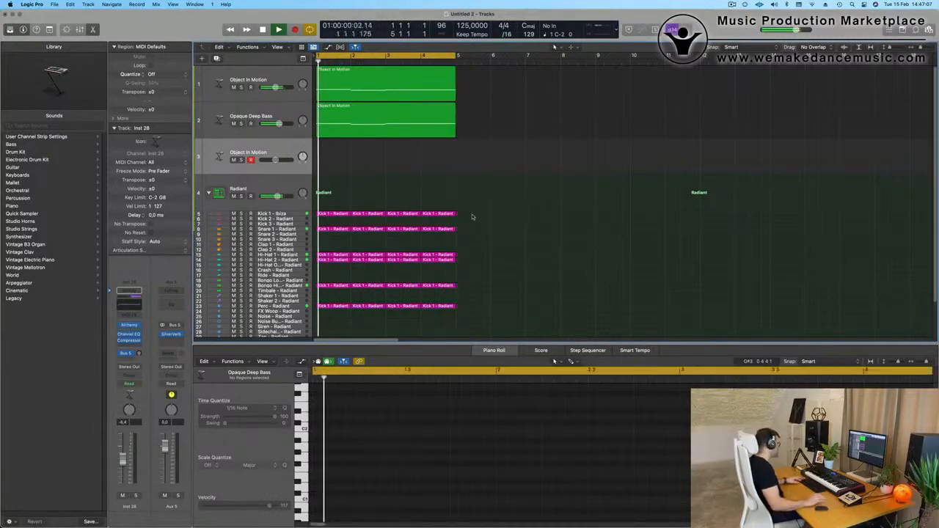
key("super+r")
key("super+r")
key("super+r")
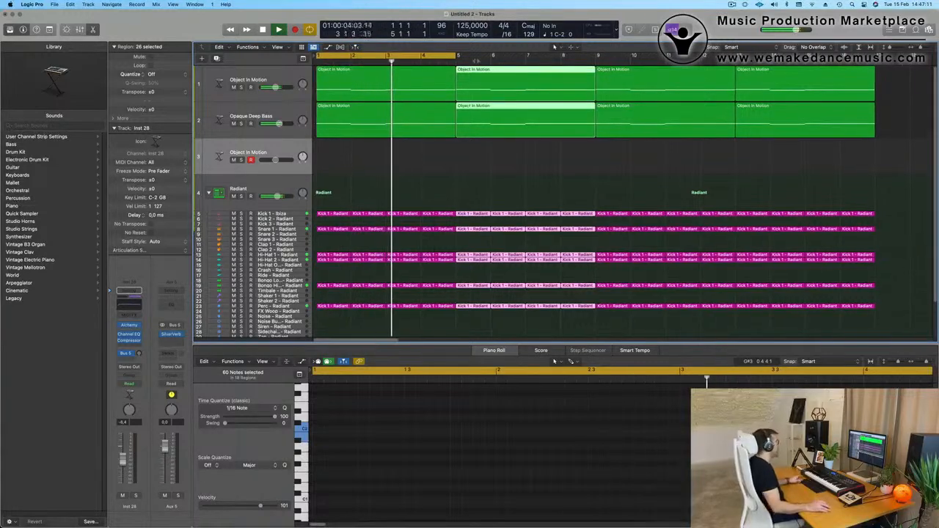
left_click_drag(464, 56, 875, 57)
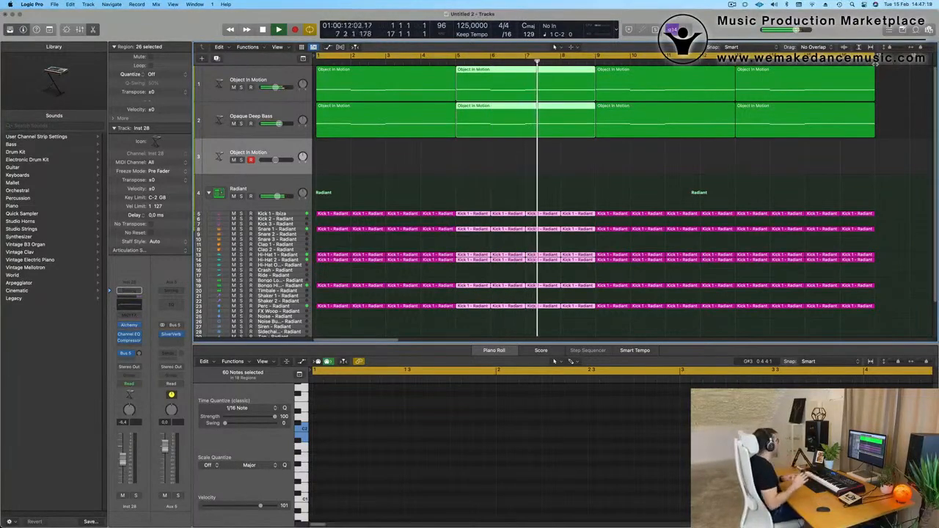
left_click(463, 165)
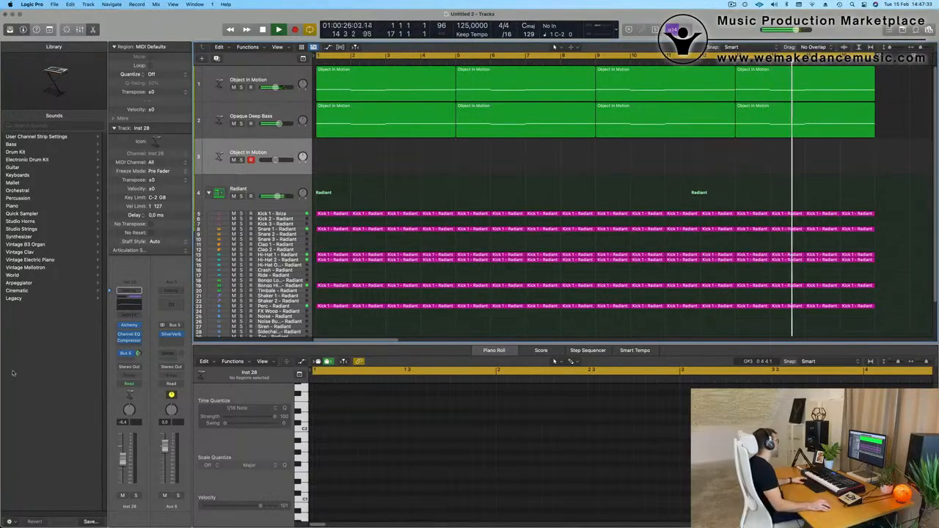
Load the Weighted Pluck preset from Oblique Structures mallets in the duplicated track's Alchemy and raise the track's volume.
left_click(130, 325)
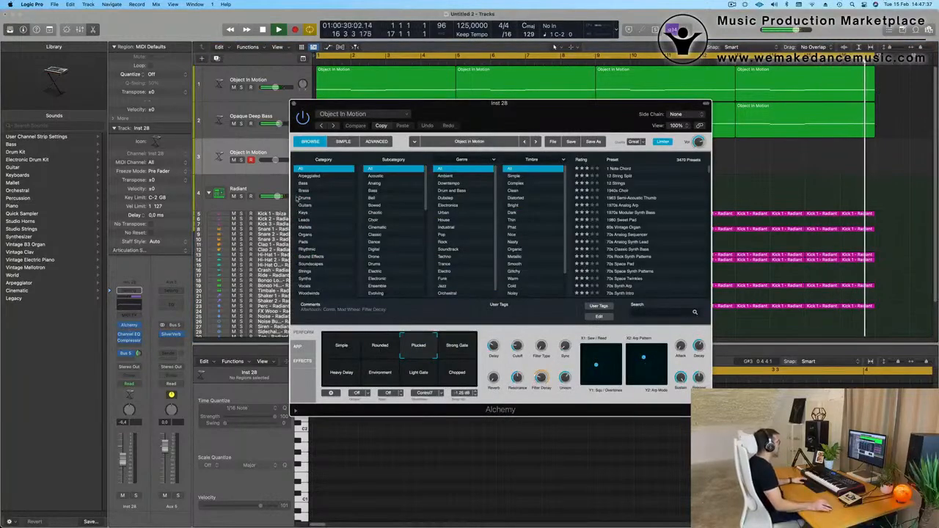
left_click(376, 115)
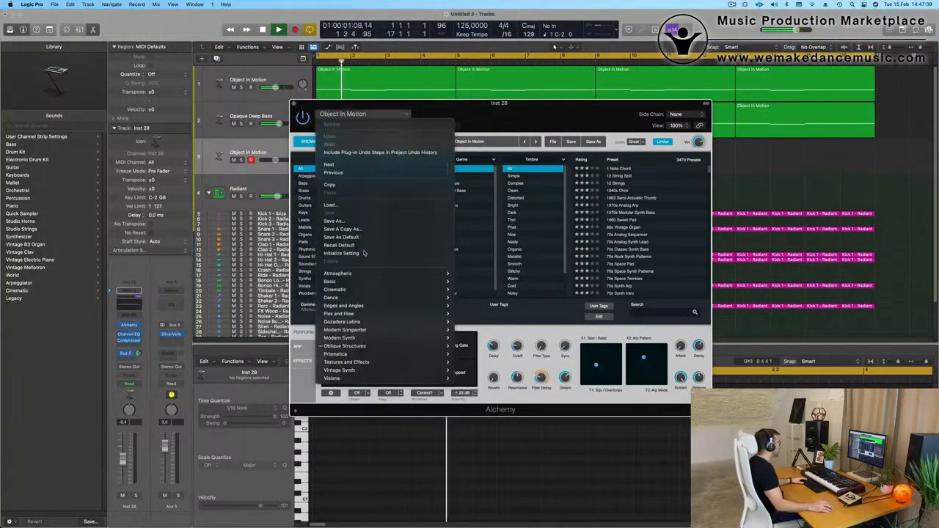
mouse_move(395, 347)
mouse_move(473, 374)
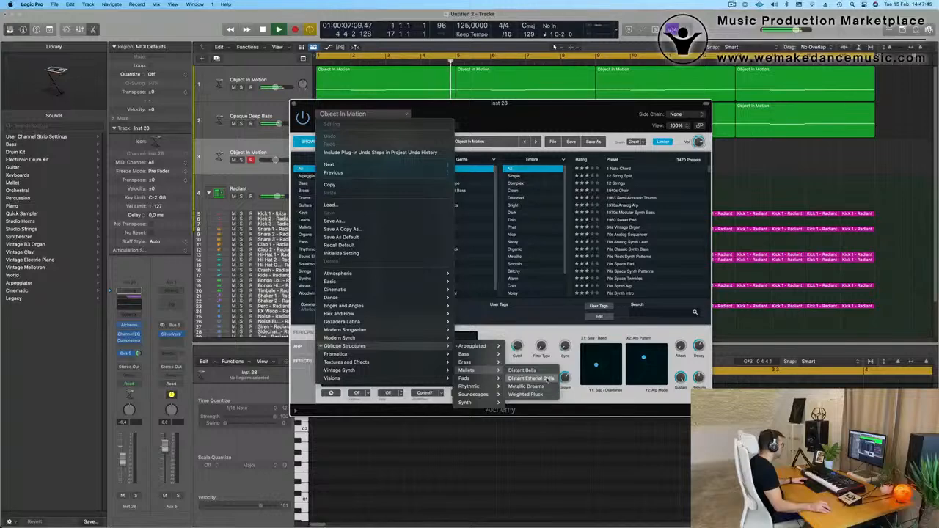
left_click(527, 395)
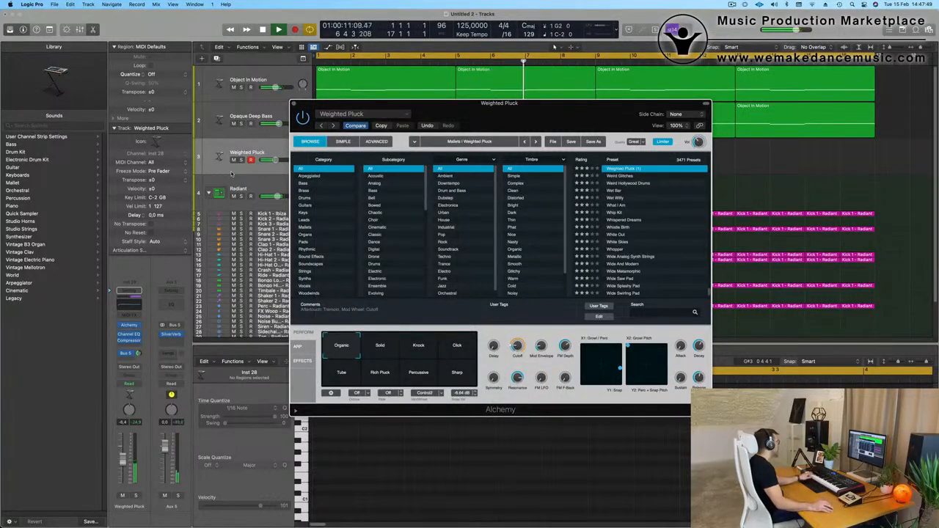
left_click(124, 446)
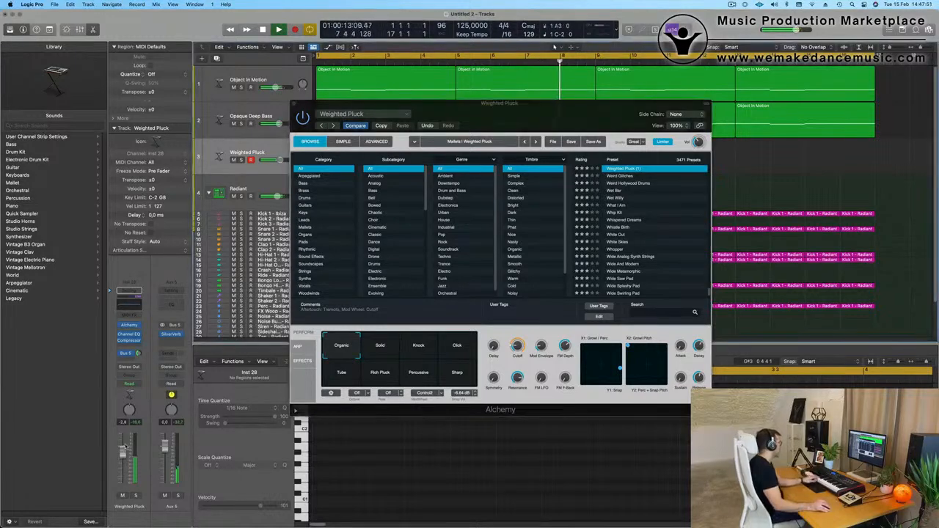
Audition Weighted Pluck's Solid, Knock, Click, Rich Pluck, Percussive and Sharp variations during playback.
left_click(381, 357)
left_click(434, 351)
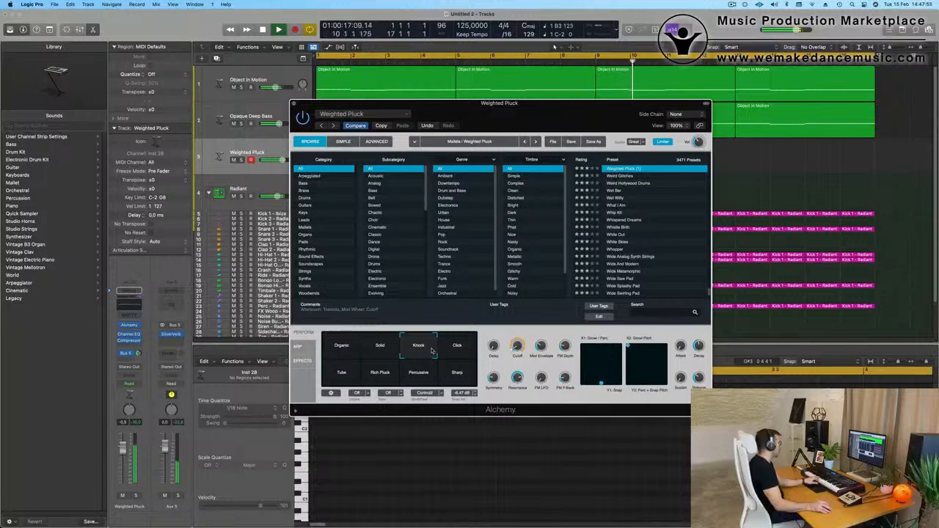
left_click(455, 352)
left_click(380, 349)
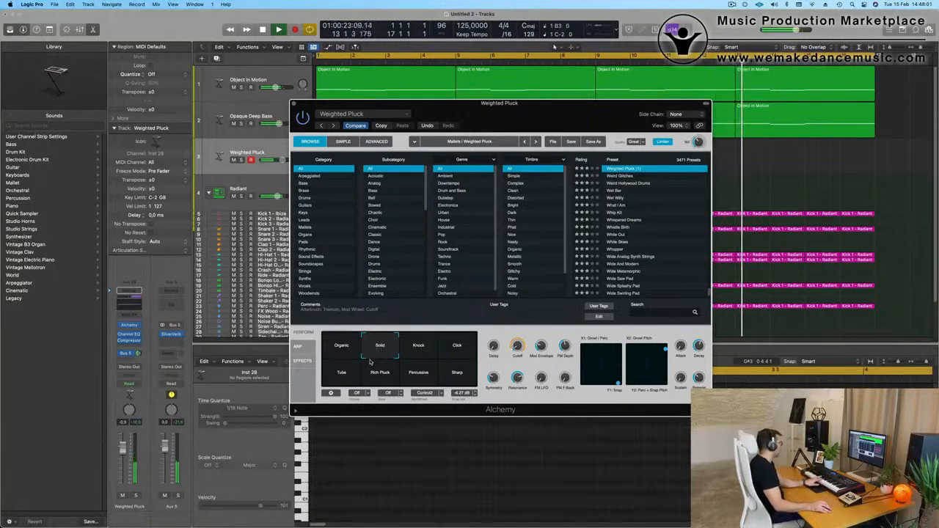
left_click(389, 376)
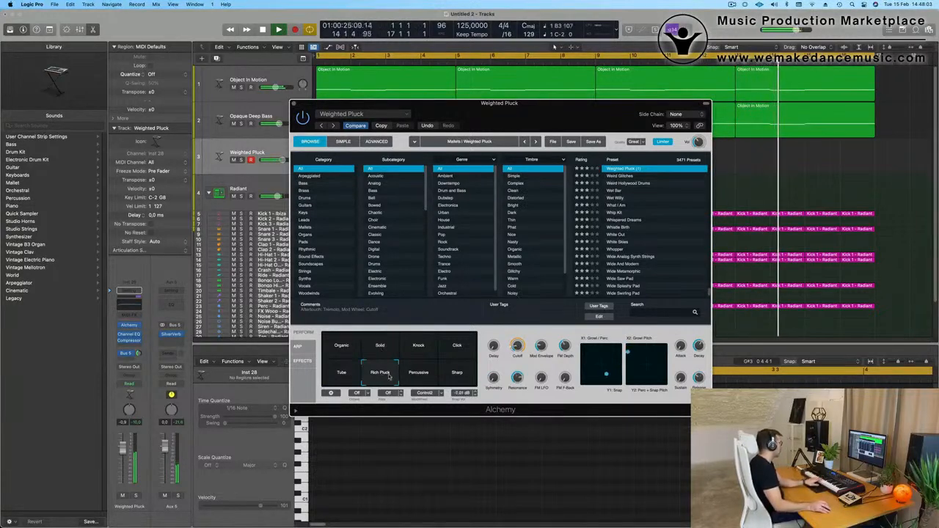
left_click(418, 376)
left_click(455, 376)
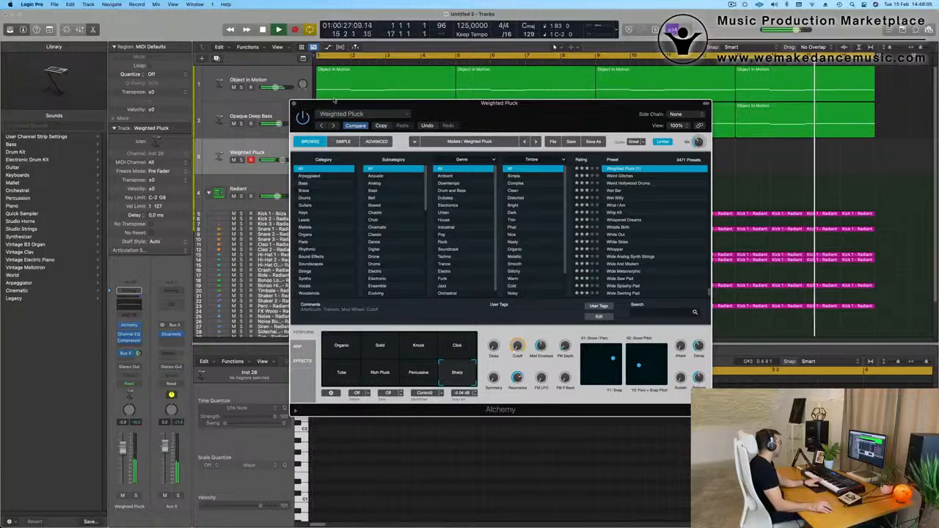
Load the Distant Etherial Bells preset from Oblique Structures mallets and lower the track's volume to -13.6 dB.
left_click(352, 115)
mouse_move(366, 346)
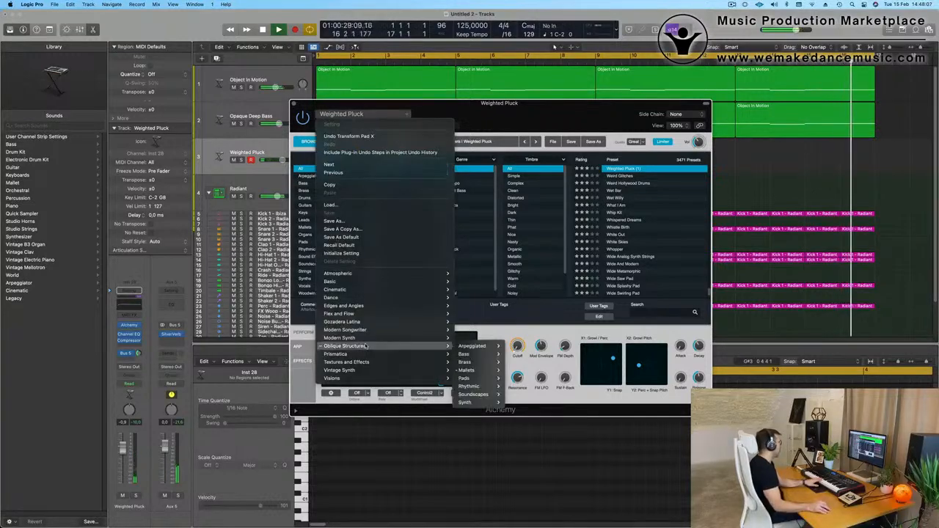
mouse_move(466, 370)
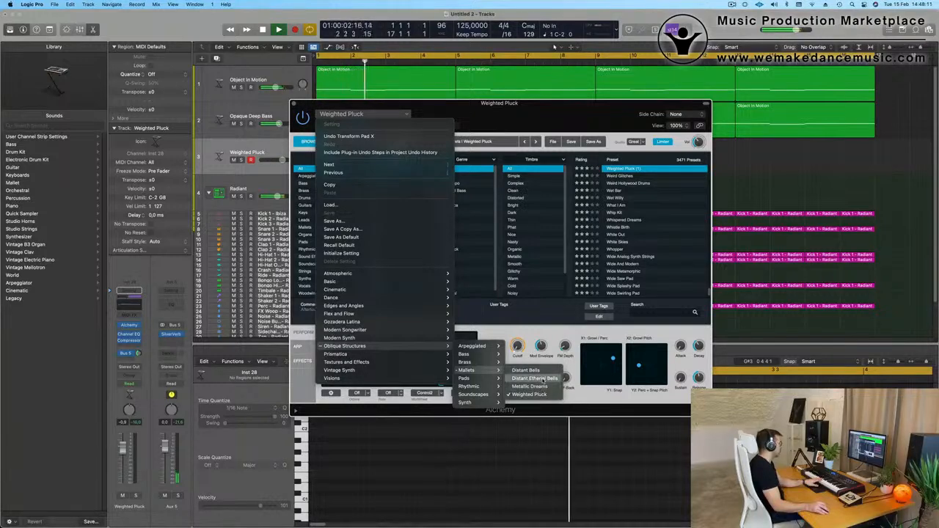
left_click(544, 379)
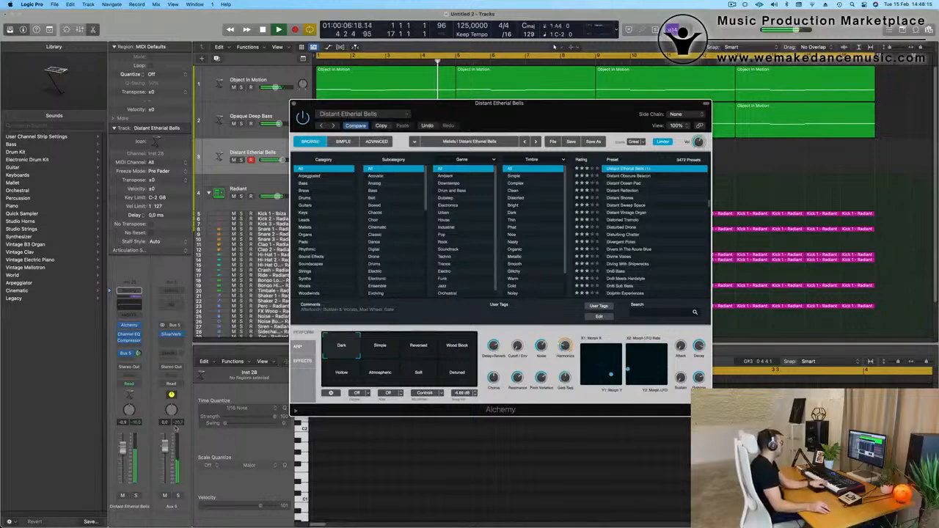
left_click_drag(125, 468, 126, 470)
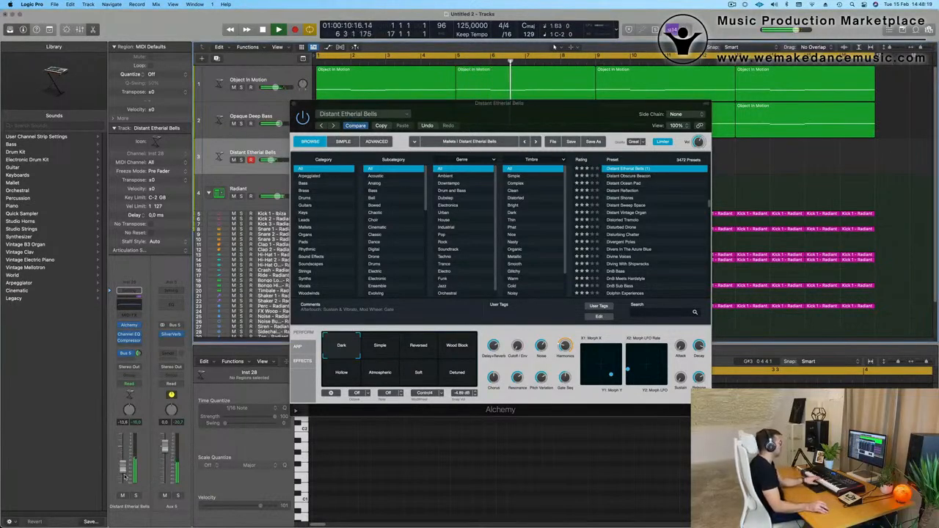
Choose the Reversed variation of Distant Etherial Bells and record a four-note part on its track up to the cycle's end.
left_click(381, 347)
left_click(419, 349)
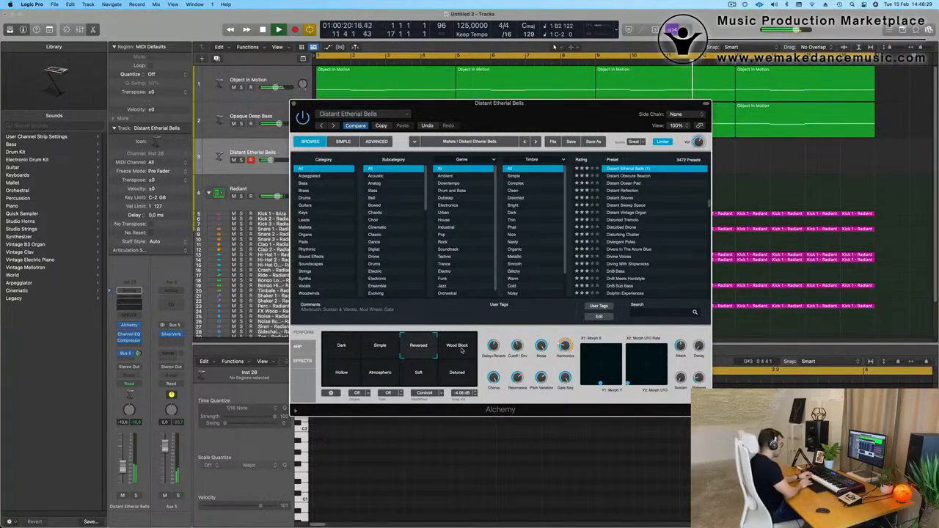
key("r")
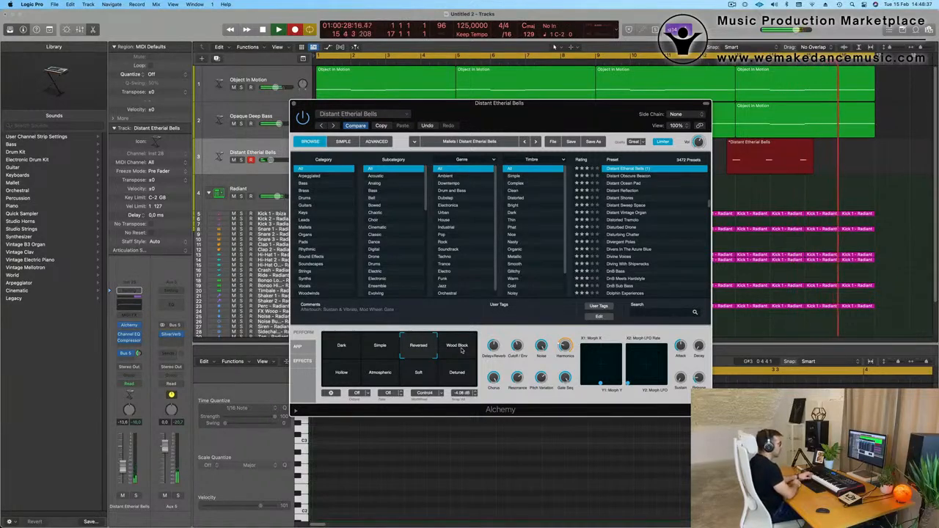
key("space")
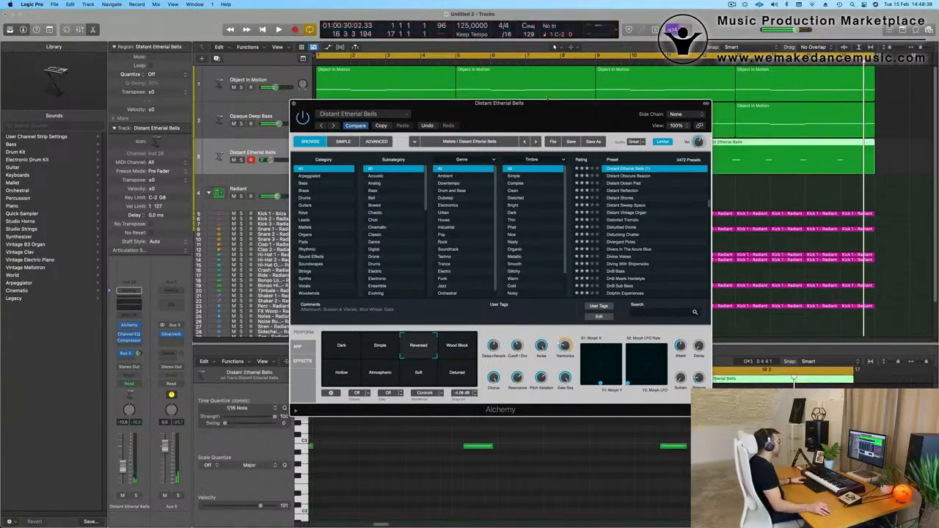
Shift the recorded bell notes slightly later in the piano roll to align their timing.
left_click_drag(570, 110, 508, 383)
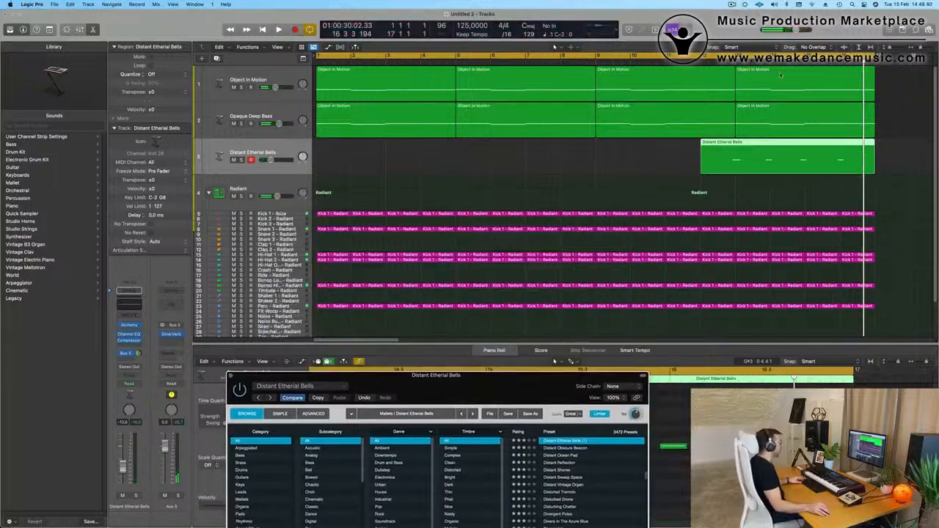
key("e")
double_click(737, 144)
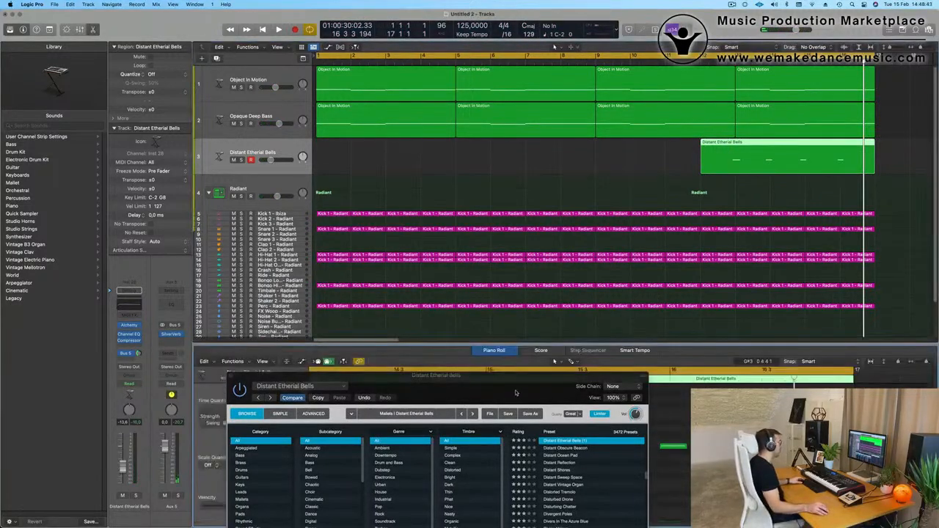
left_click_drag(499, 381, 686, 76)
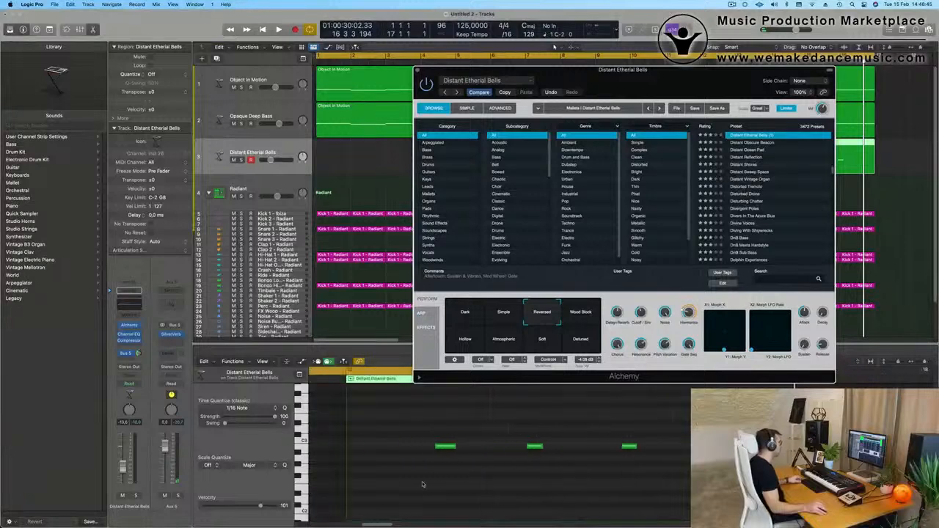
left_click(473, 479)
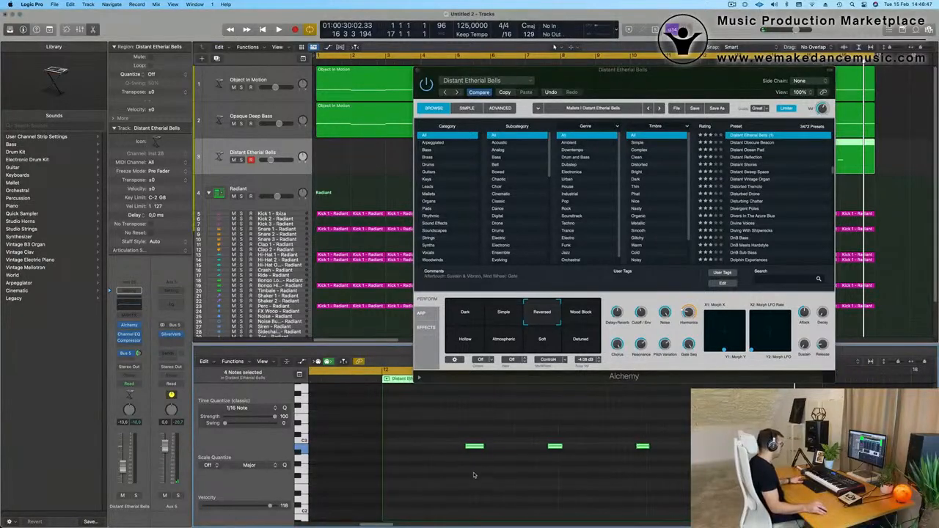
left_click_drag(465, 426, 693, 455)
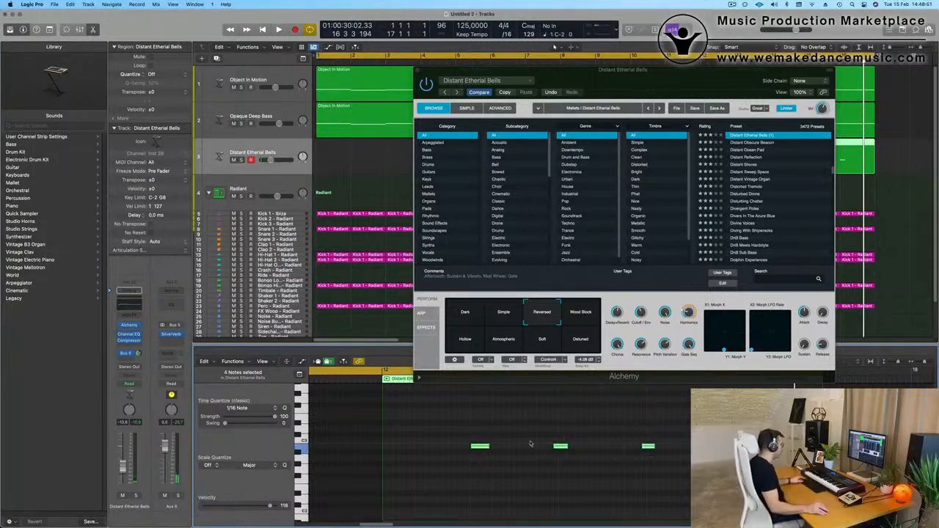
left_click_drag(547, 423, 691, 480)
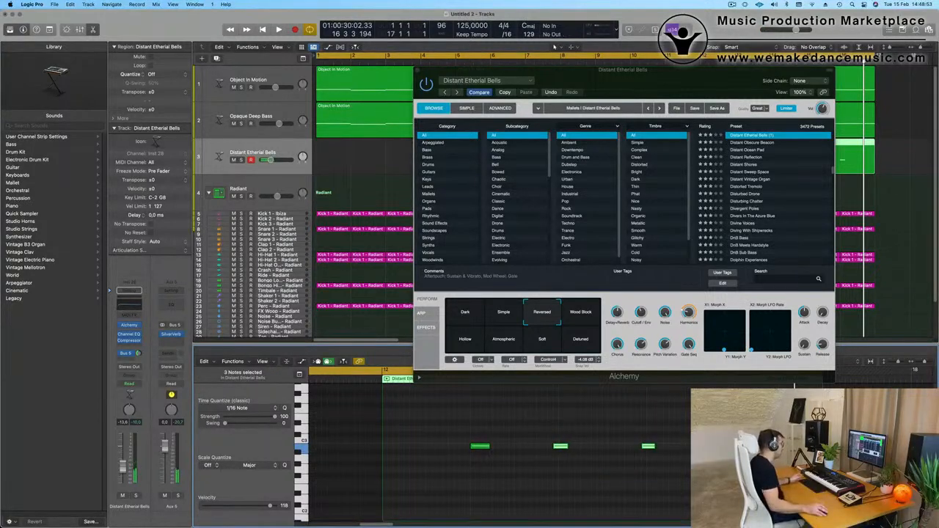
left_click_drag(555, 433, 691, 477)
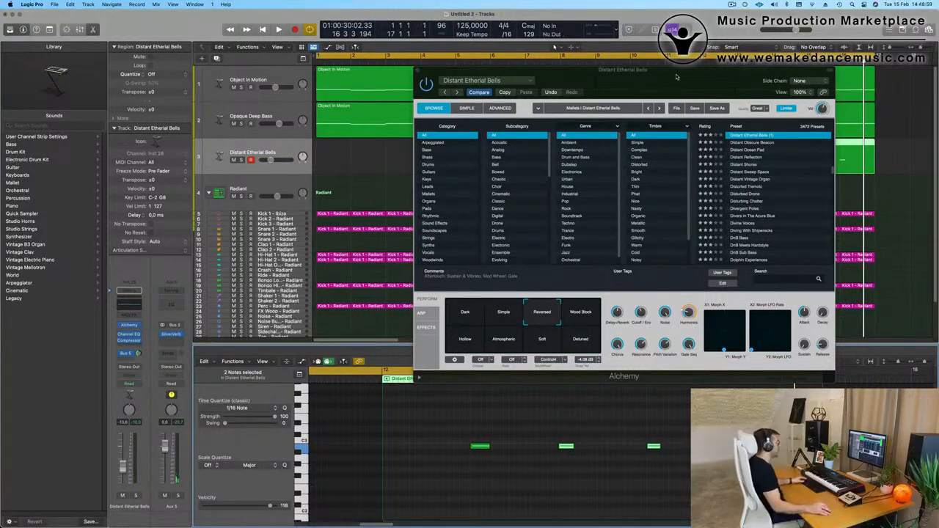
Trim the recorded bells region to start at bar 13, move it to bar 1 and play it from the start.
left_click_drag(677, 76, 665, 292)
left_click(735, 151)
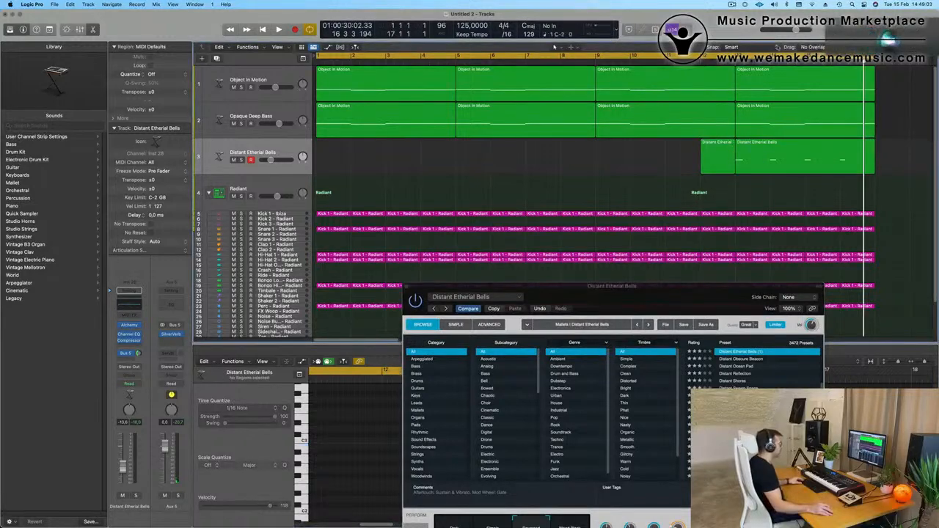
left_click(728, 153)
key("Delete")
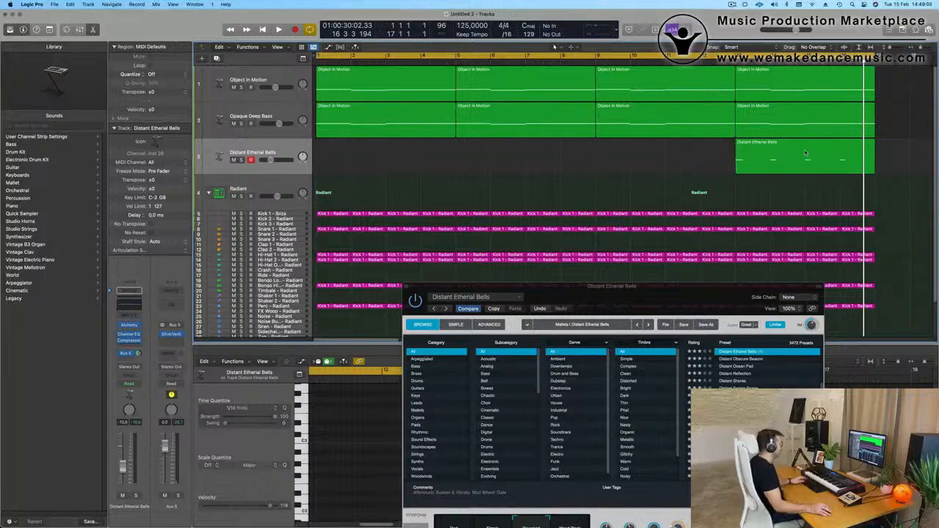
left_click_drag(808, 157, 388, 163)
key("space")
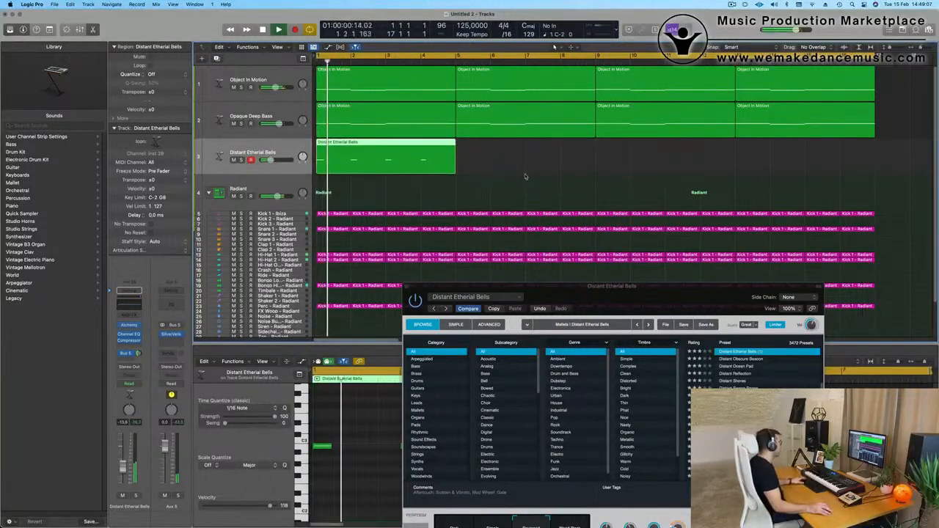
key("space")
key("space")
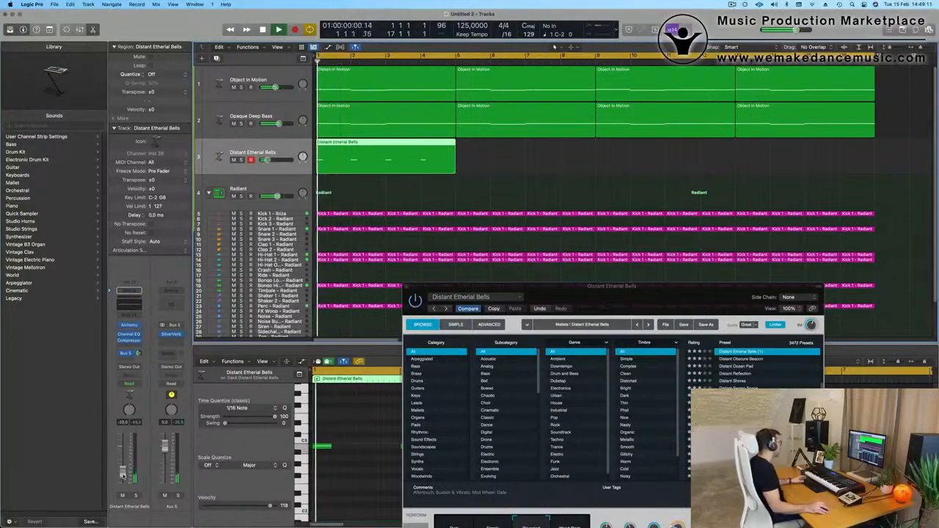
Repeat the Distant Etherial Bells region three times up to bar 17 and lower the track's volume slightly during playback.
left_click_drag(575, 305, 399, 437)
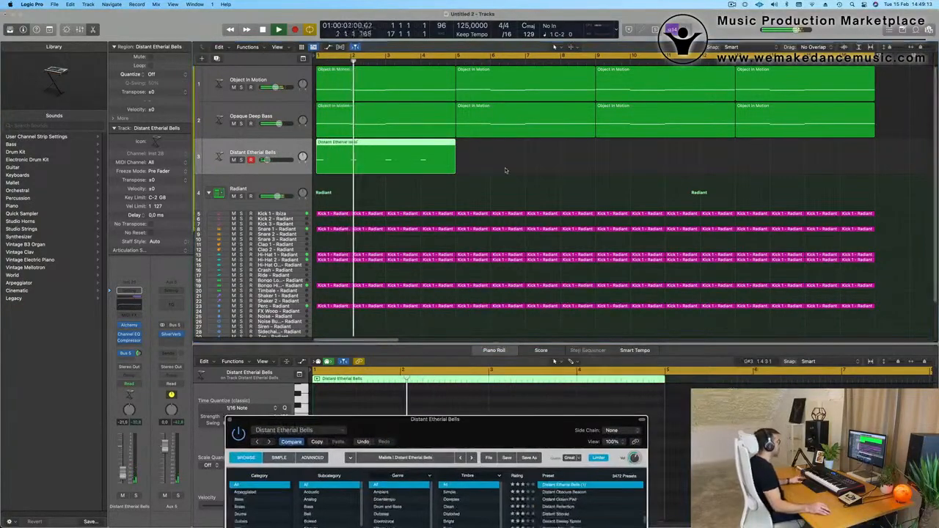
left_click_drag(507, 171, 366, 163)
key("super+r")
key("super+r")
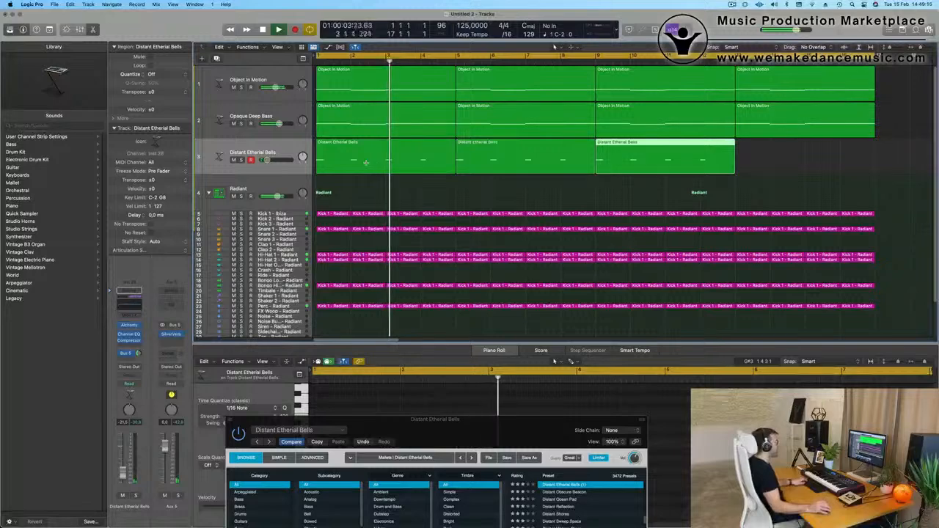
key("super+r")
key("super+Left")
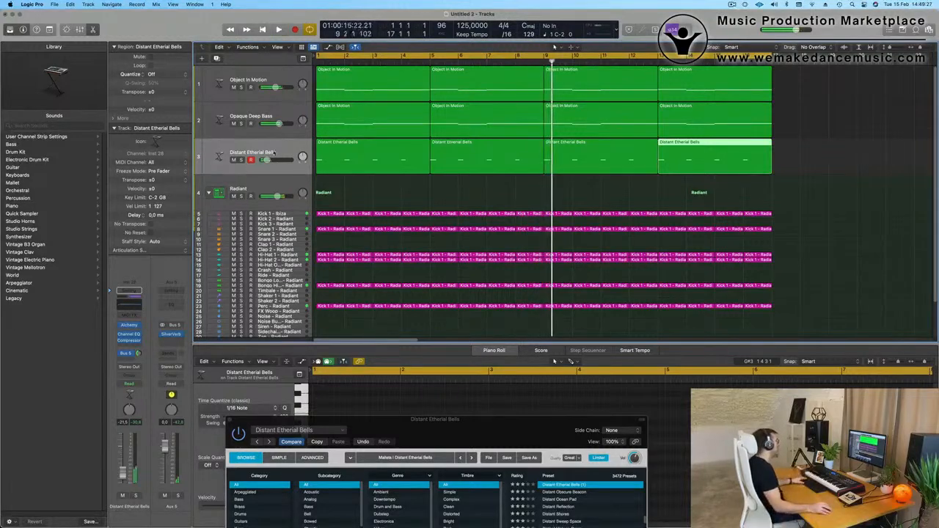
key("Return")
left_click(123, 475)
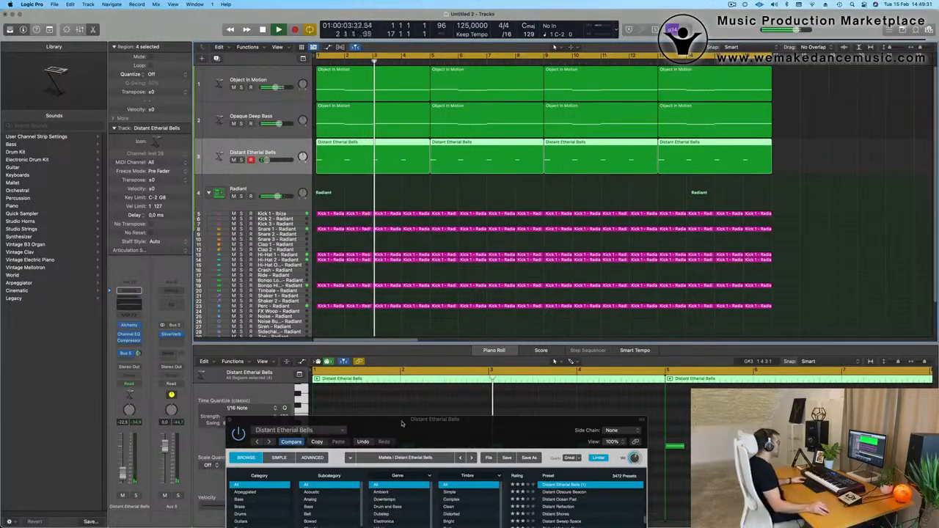
Audition the Wood Block variation of Distant Etherial Bells, return to Reversed and adjust its Cutoff / Env amount during playback.
left_click_drag(403, 419, 383, 192)
key("Return")
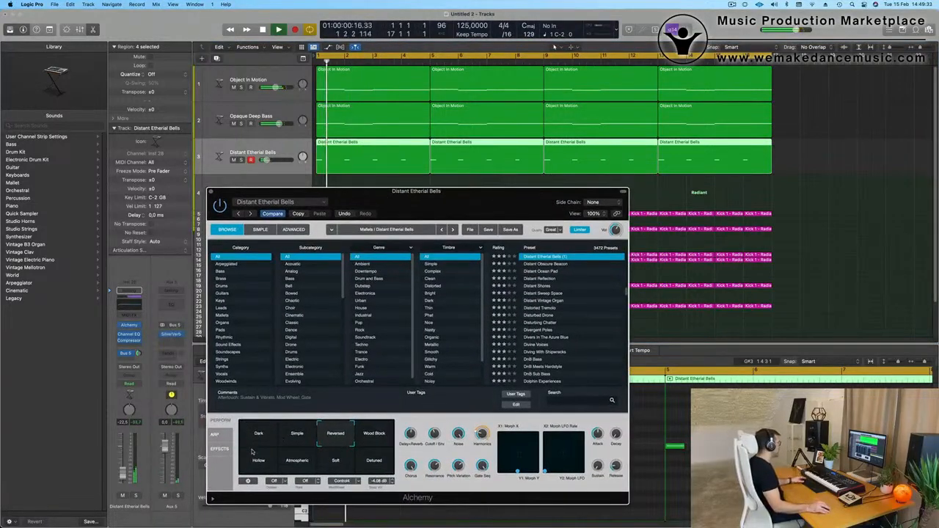
left_click(377, 439)
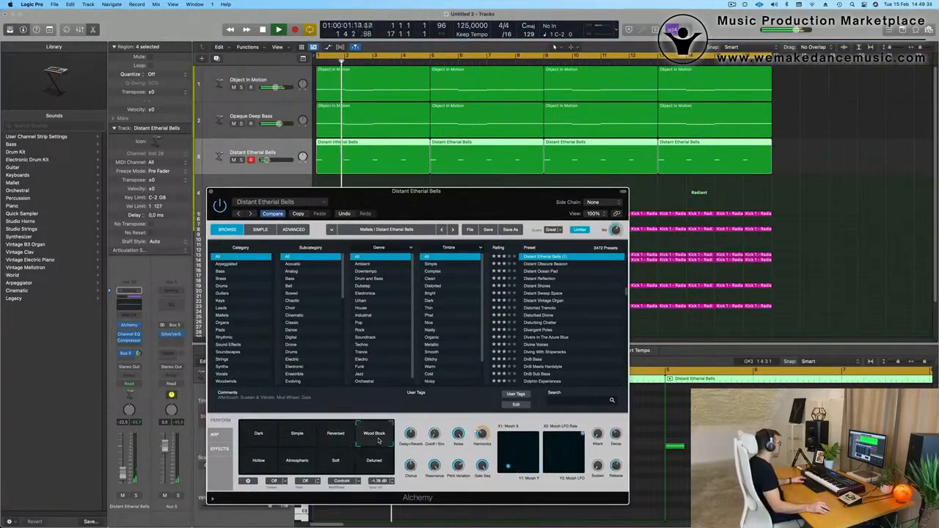
left_click(336, 433)
key("space")
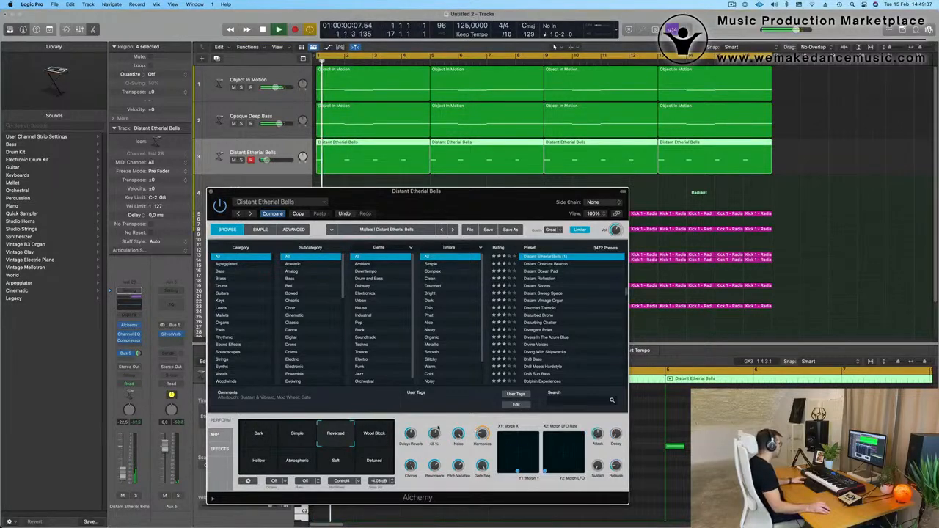
key("space")
left_click_drag(436, 435, 436, 439)
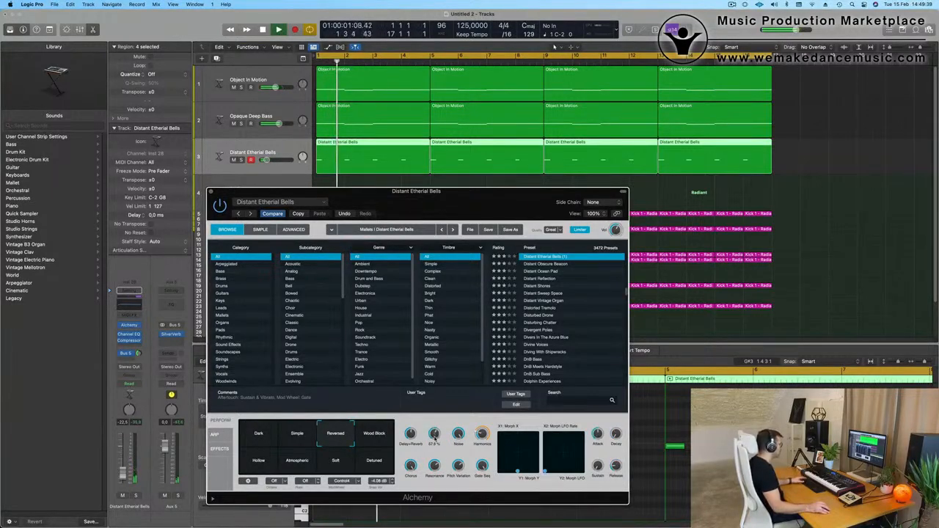
Lower the Distant Etherial Bells track's volume further, set its Cutoff / Env to about 44% and close the instrument window.
left_click_drag(491, 204, 584, 266)
key("space")
key("space")
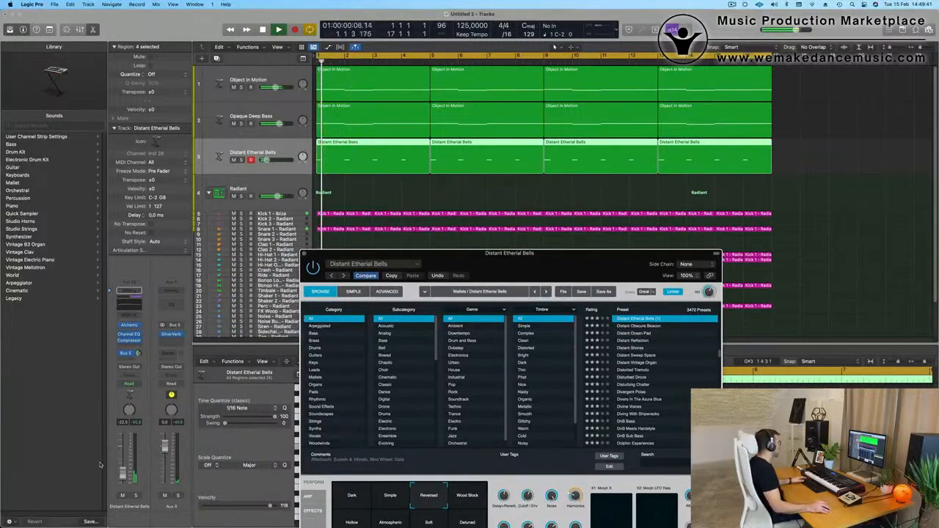
left_click_drag(123, 479, 124, 481)
key("space")
key("space")
left_click_drag(529, 253, 528, 235)
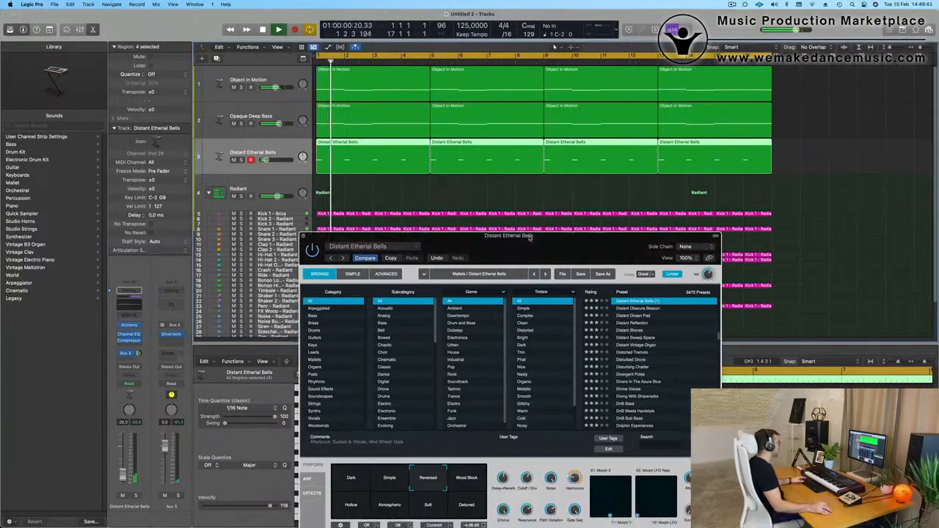
key("space")
key("space")
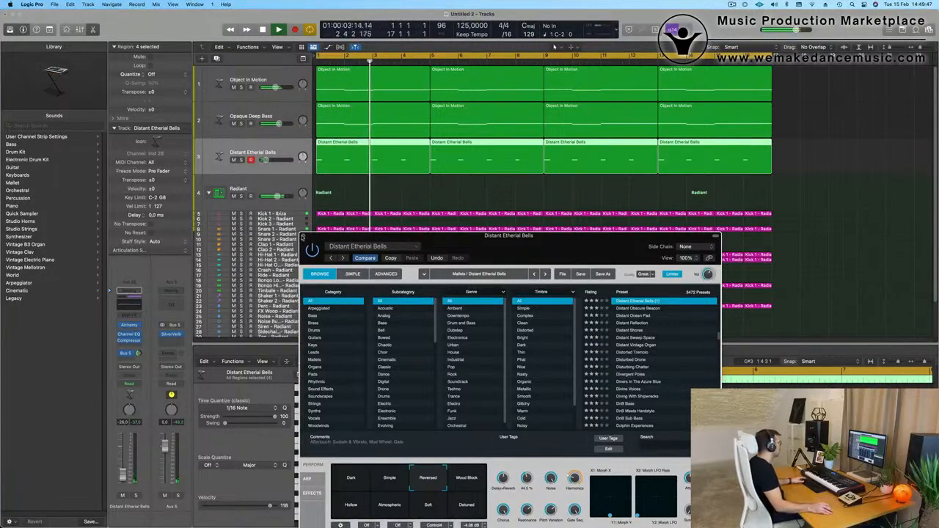
key("super+w")
key("Return")
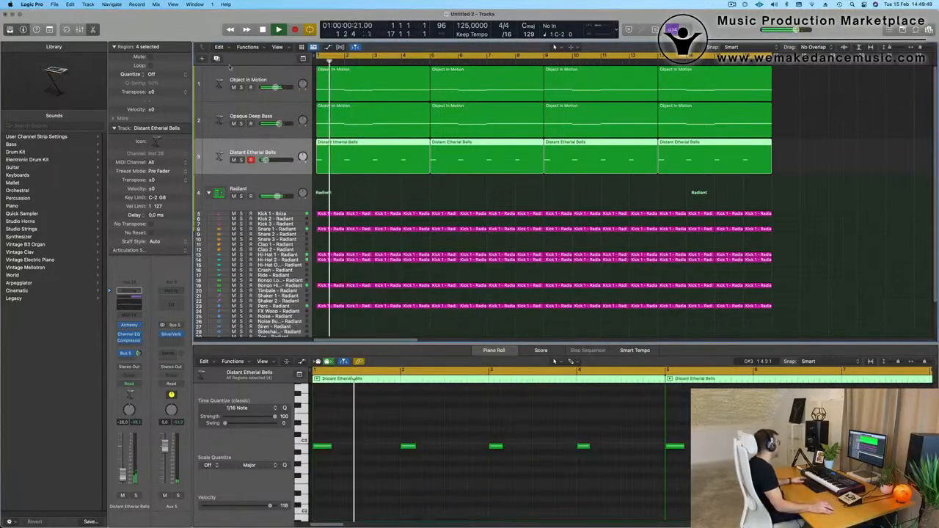
Duplicate the Distant Etherial Bells track without its regions and filter the new track's Alchemy presets to the Mallets category.
left_click(217, 58)
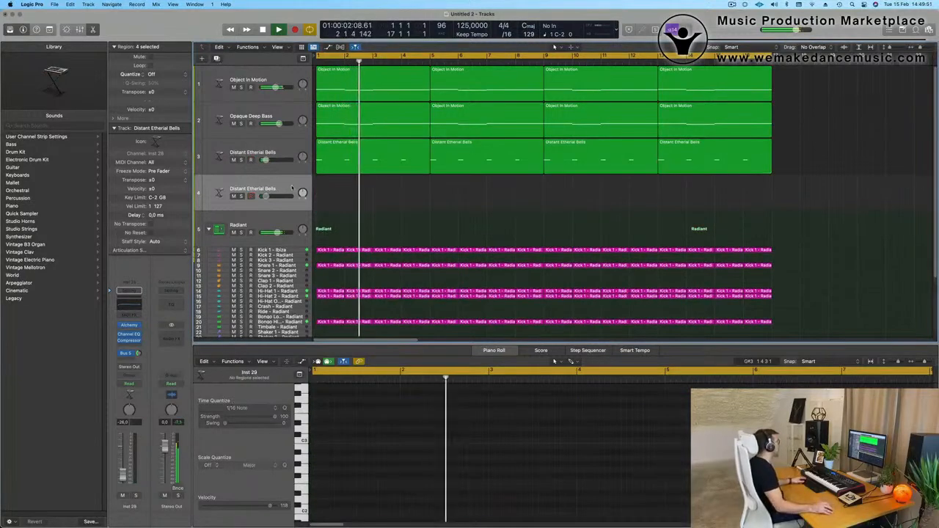
left_click(130, 327)
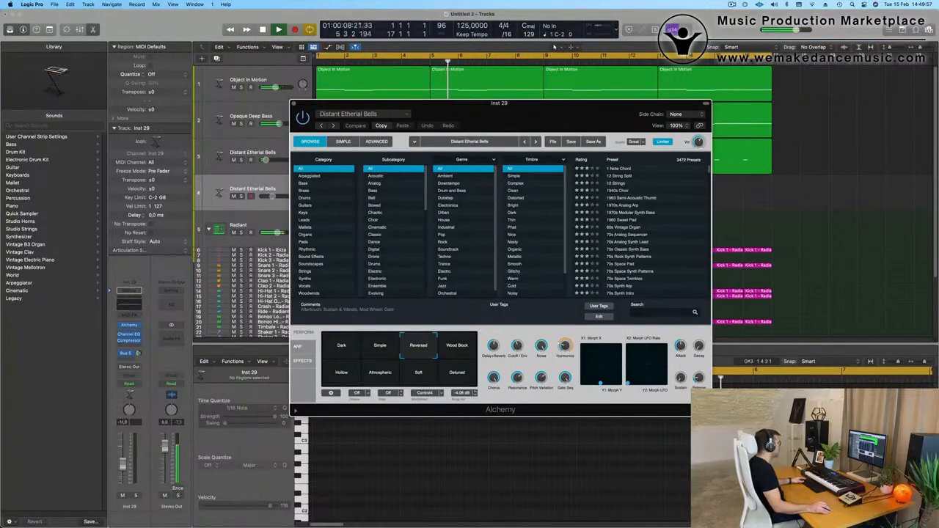
left_click(239, 160)
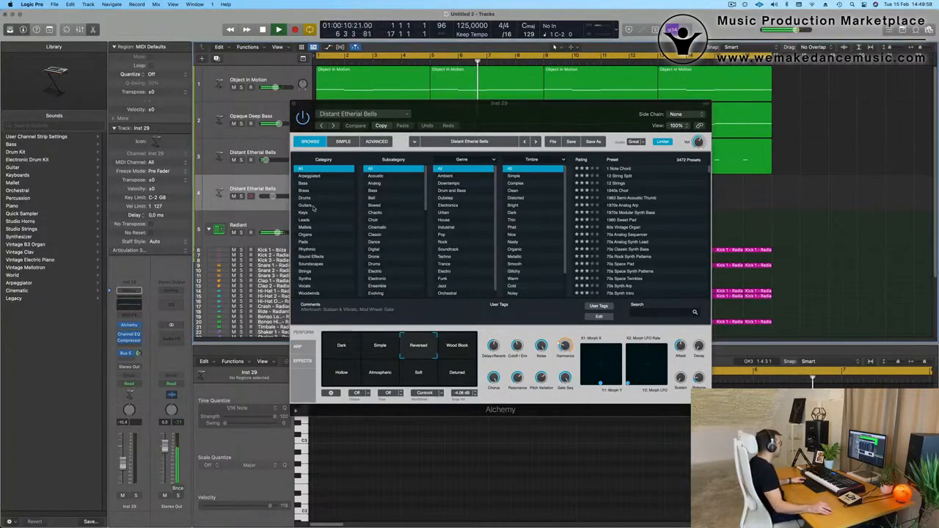
left_click(307, 228)
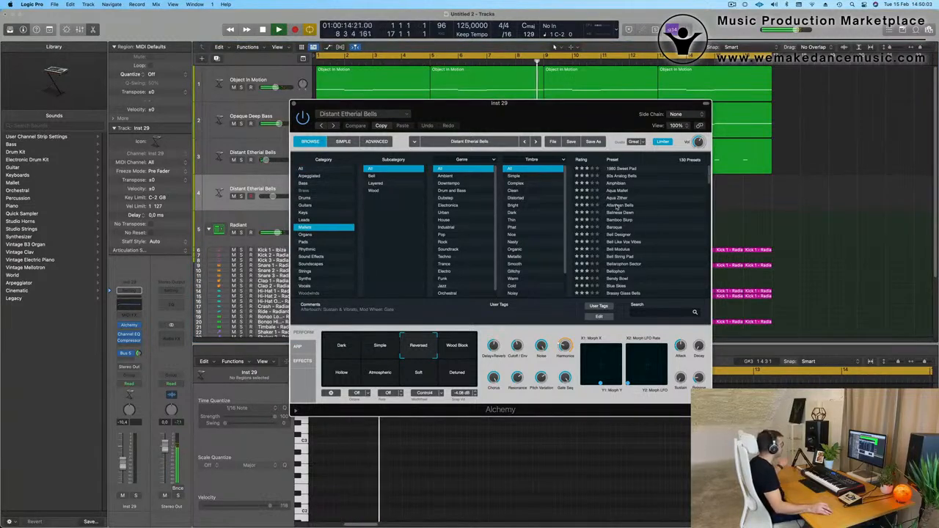
Audition the Atlantean Bells preset with its Damped and Warm Ambience variations while adjusting the new track's volume and Bus 5 send.
left_click(618, 206)
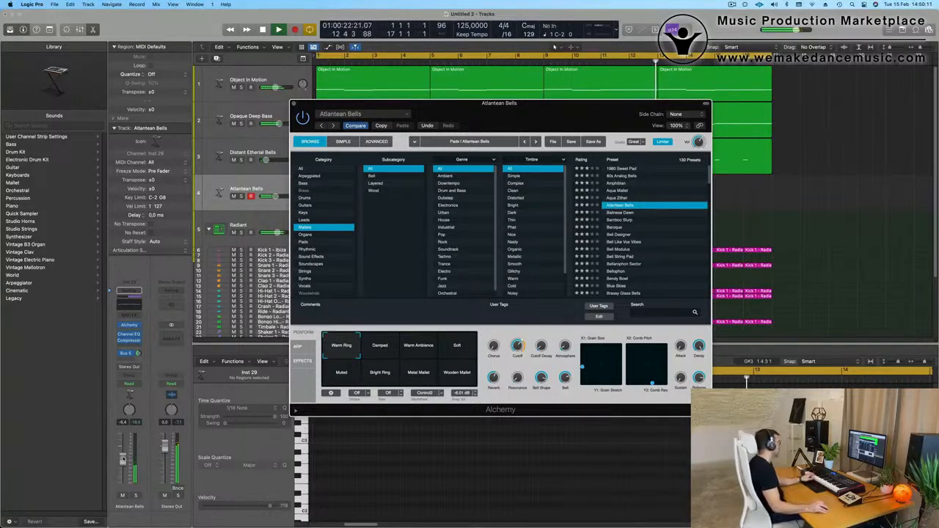
left_click(124, 458)
left_click(139, 354)
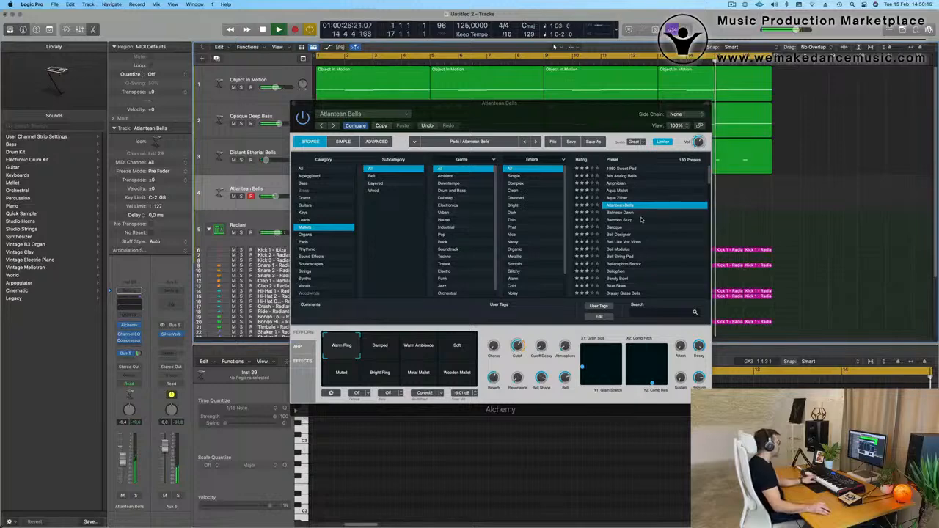
left_click(385, 351)
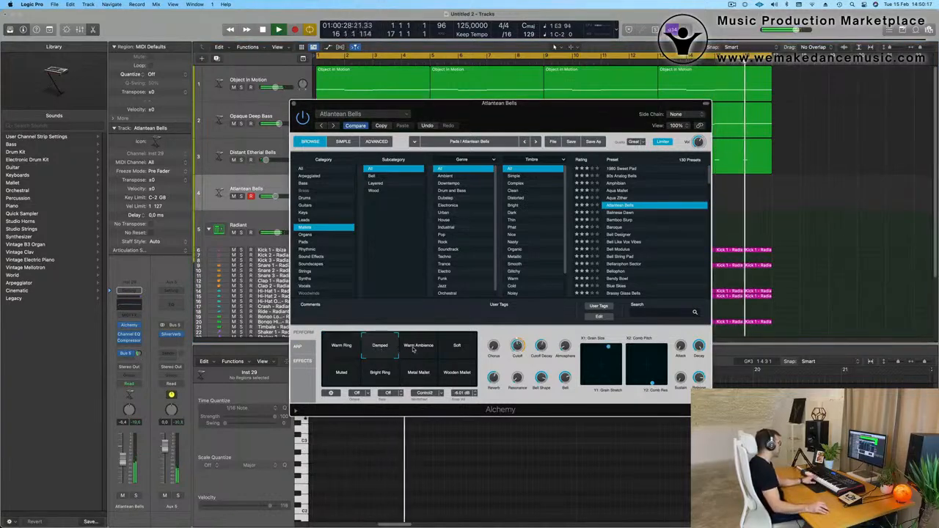
left_click(413, 350)
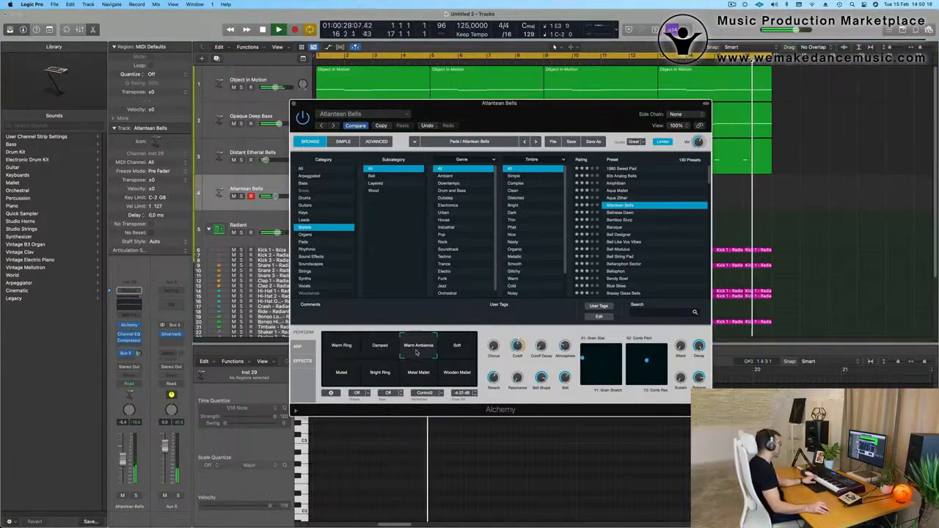
Audition the Balinese Dawn preset through its mallet and pad variations at a higher track volume, and try the Bamboo Slurp preset.
left_click(624, 213)
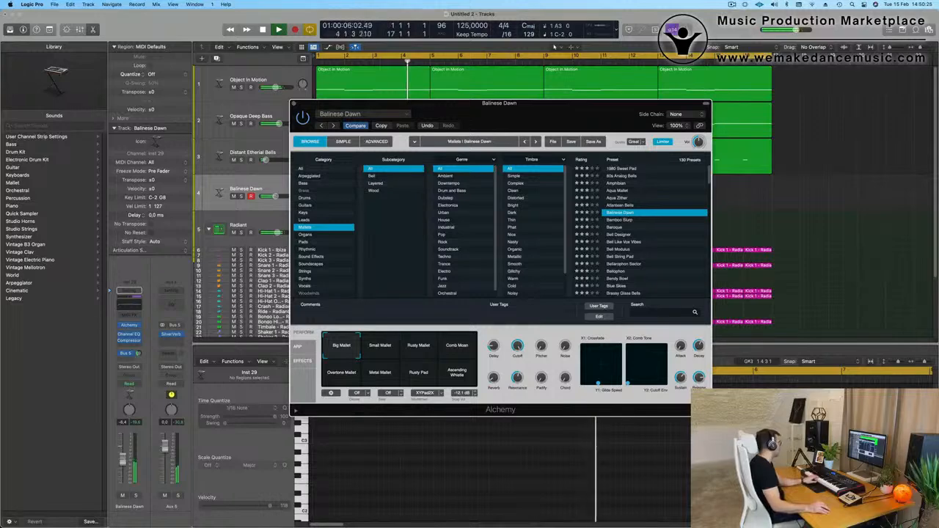
left_click_drag(126, 442, 126, 443)
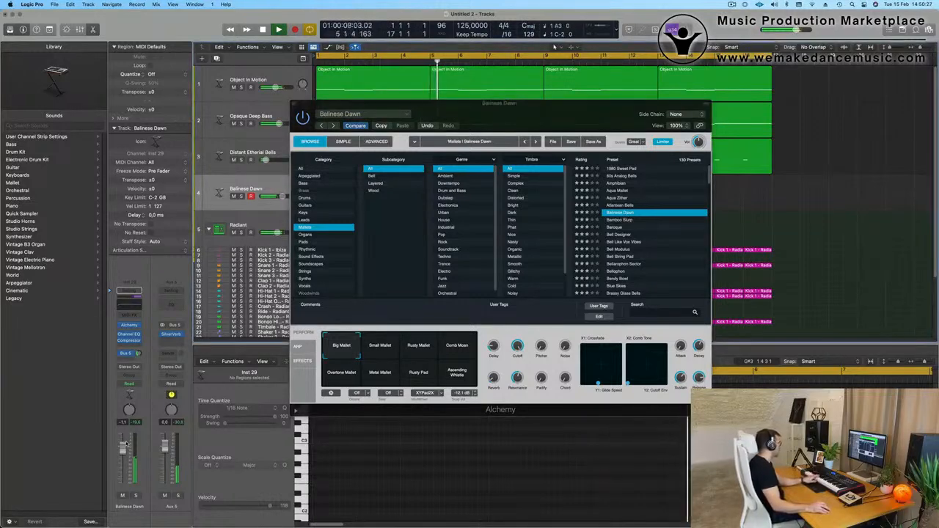
left_click(382, 345)
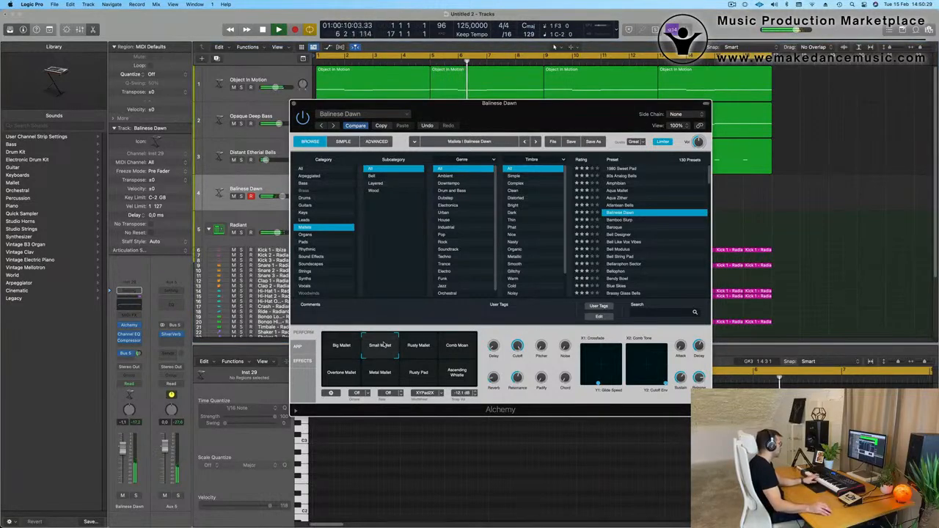
left_click(421, 350)
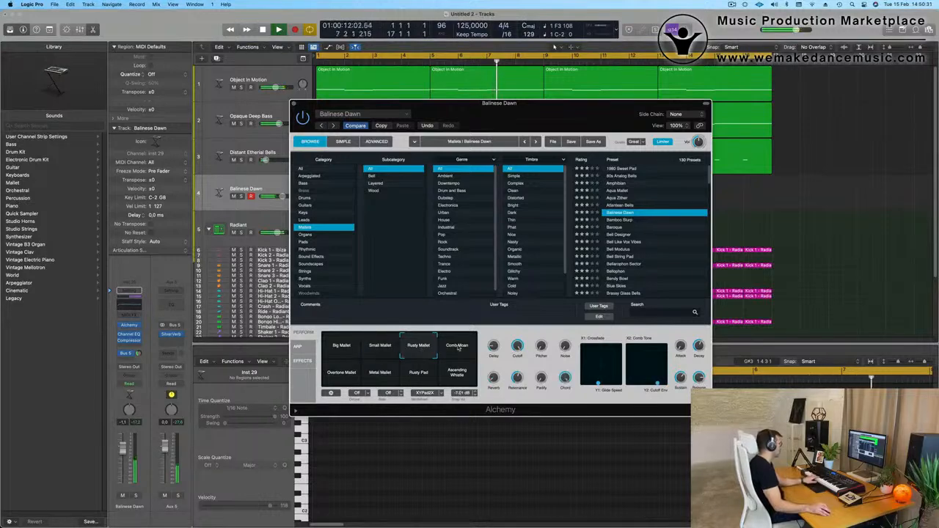
left_click(458, 348)
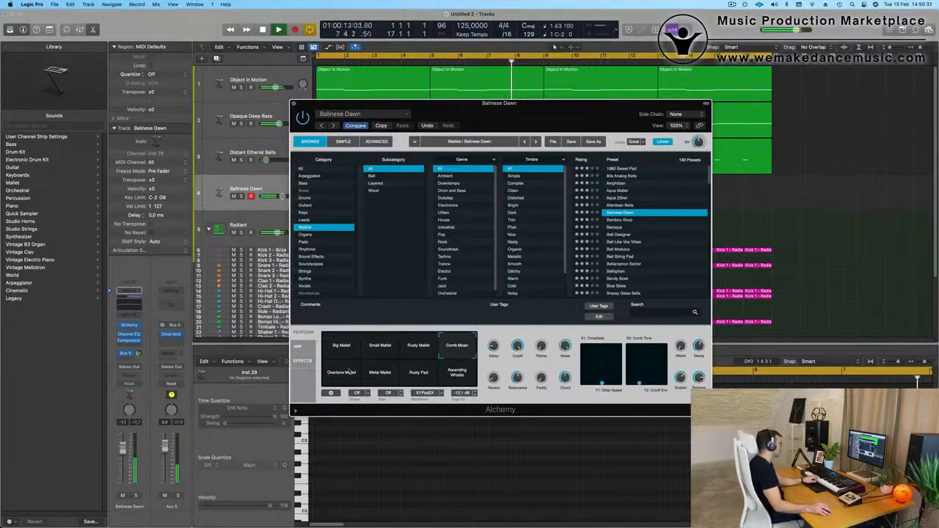
left_click(383, 374)
left_click(418, 373)
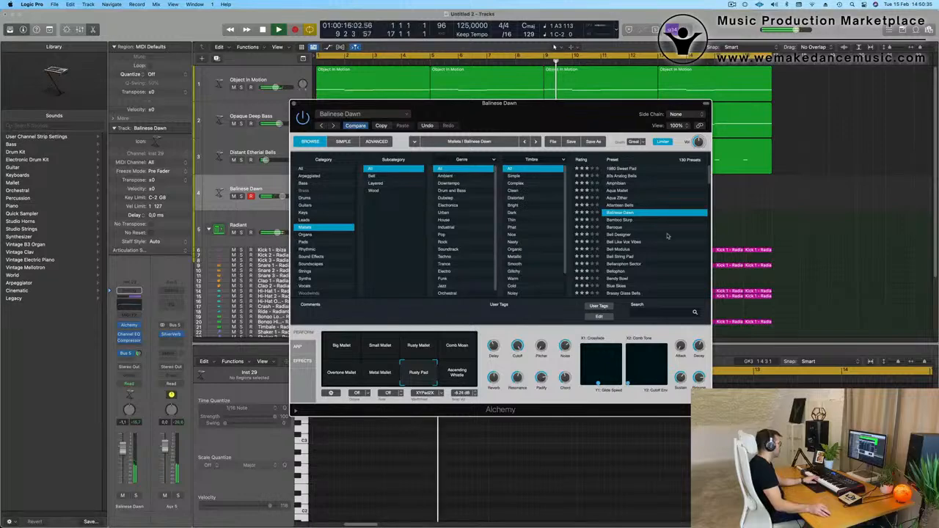
left_click(624, 221)
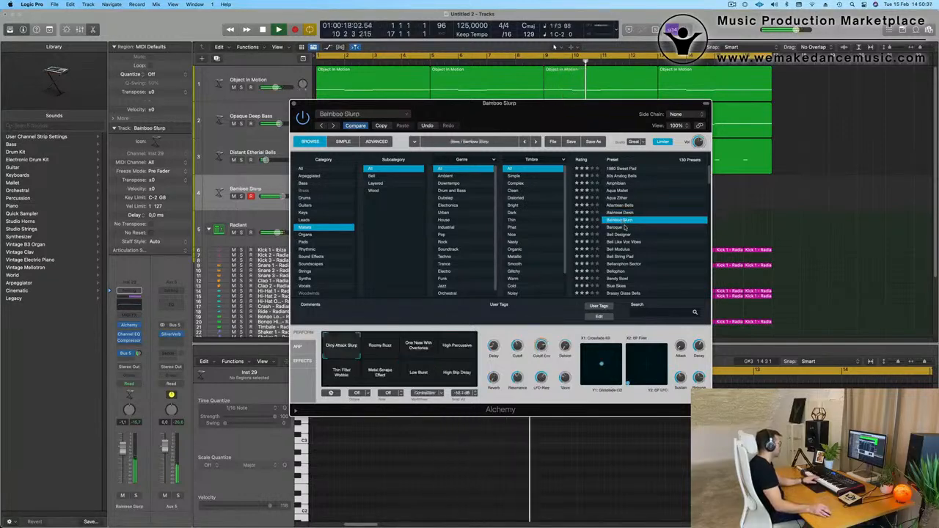
Load the Baroque preset, lower the track's volume slightly and compare its Round Bells and Release Stop variations.
left_click(619, 228)
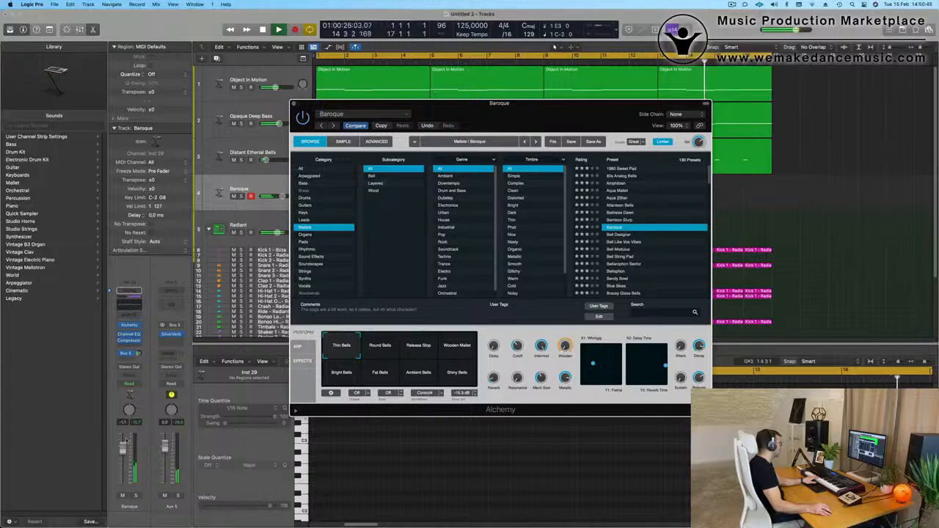
left_click_drag(123, 450, 123, 459)
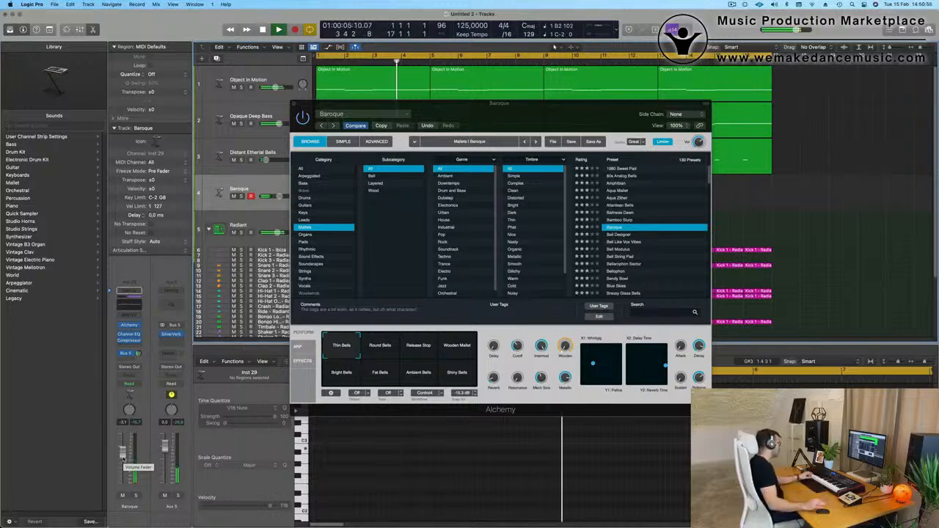
left_click(381, 353)
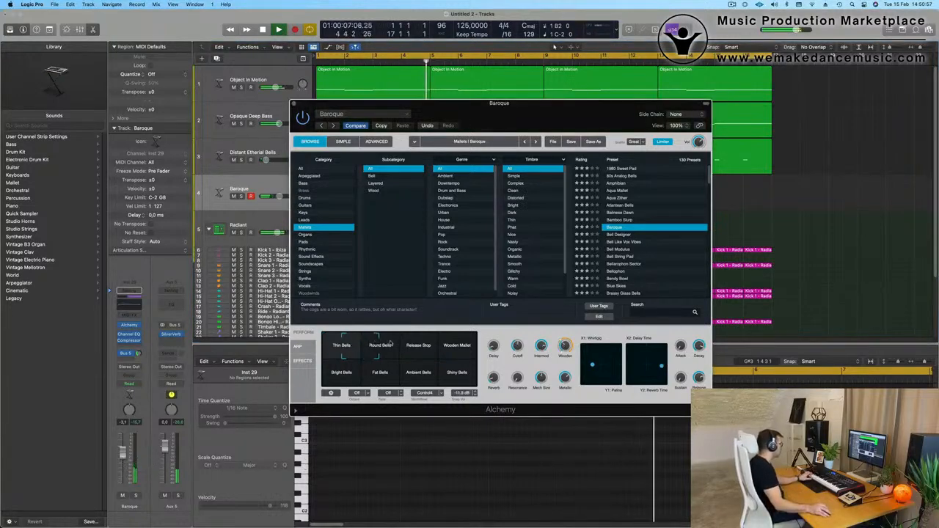
left_click(382, 354)
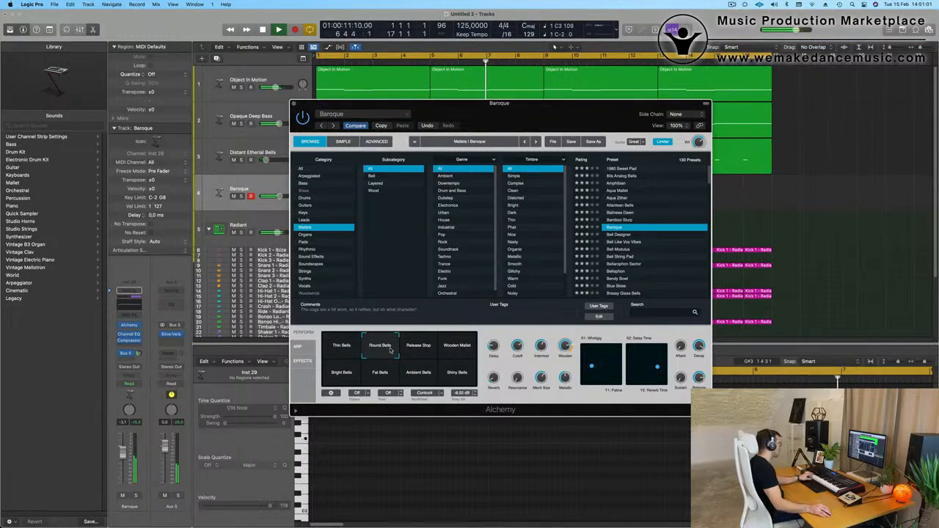
left_click(413, 350)
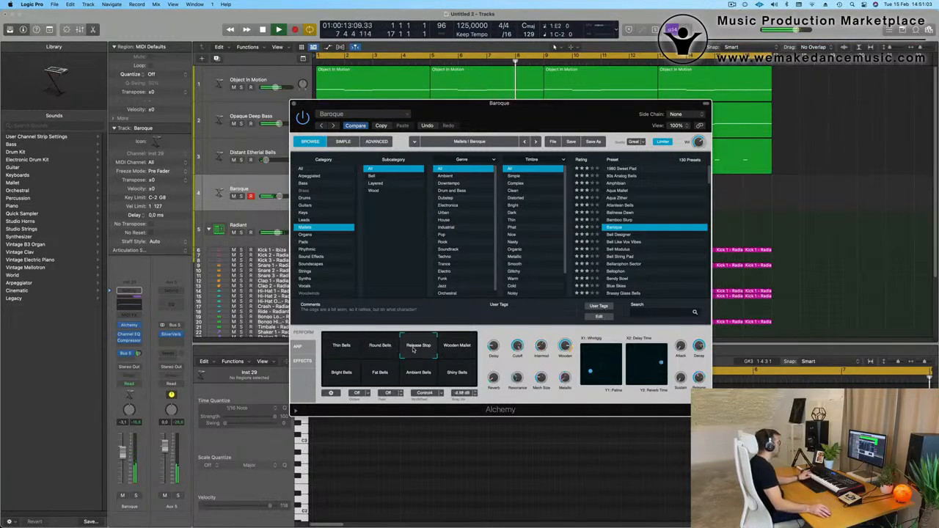
left_click(389, 350)
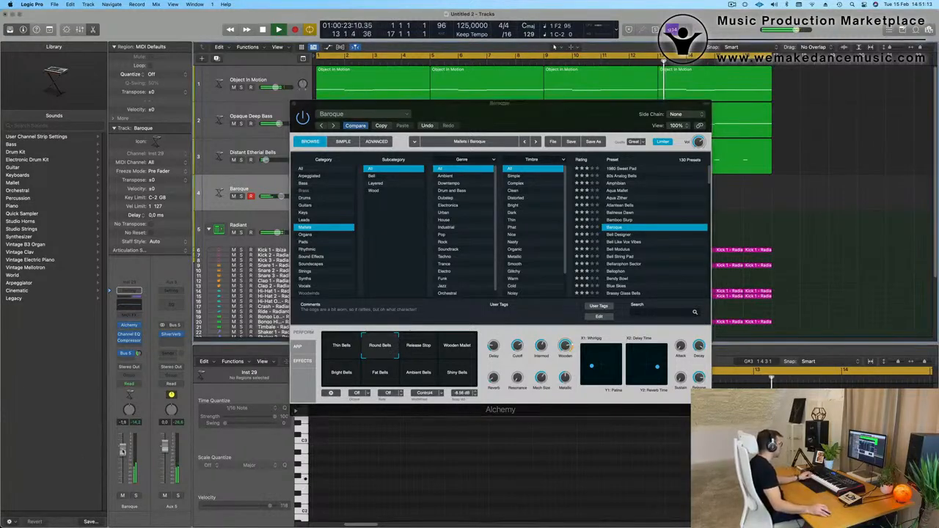
Audition Baroque's Wooden Mallet, Release Stop, Bright Bells, Ambient Bells and Shiny Bells variations, and choose Fat Bells.
left_click(454, 350)
left_click(422, 351)
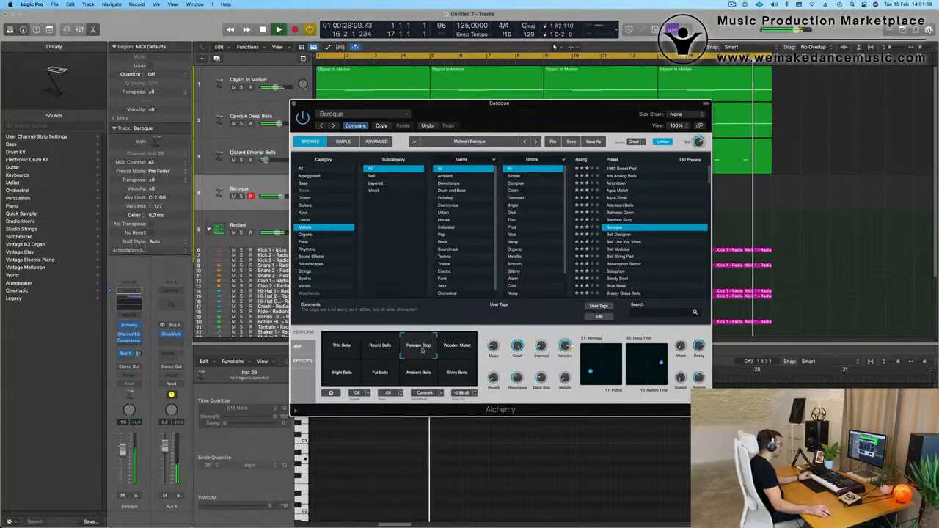
left_click(358, 372)
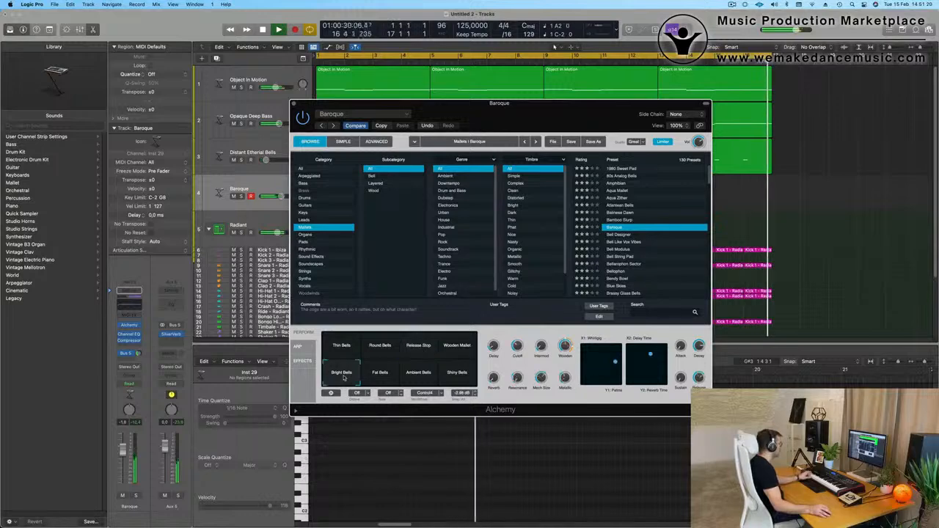
left_click(380, 375)
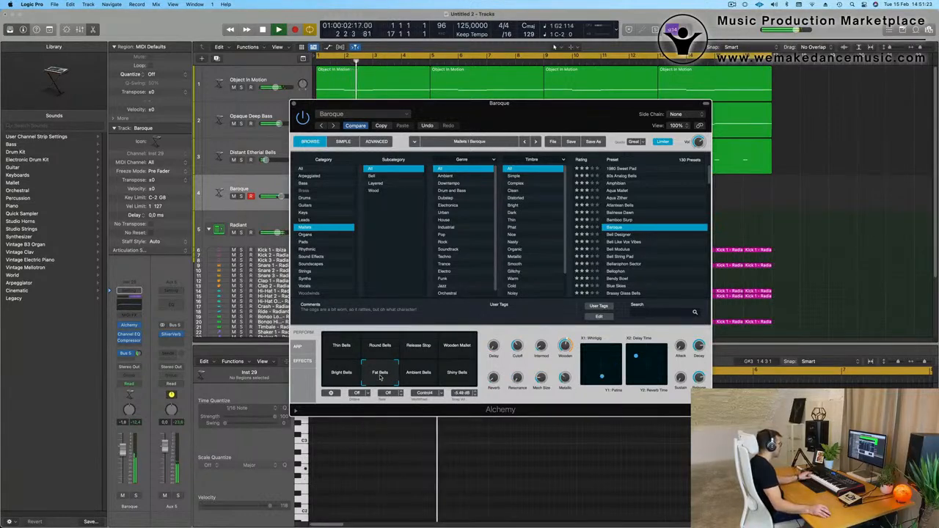
left_click(420, 375)
left_click(456, 376)
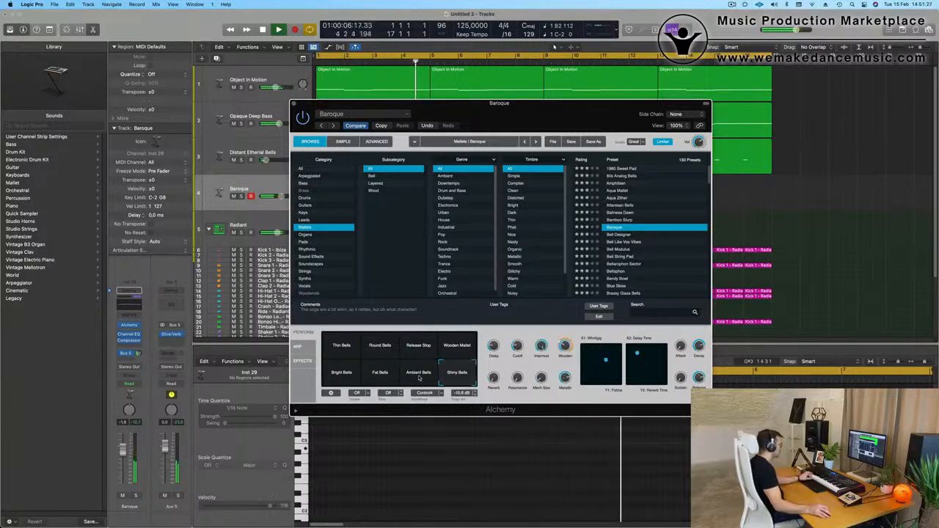
left_click(382, 376)
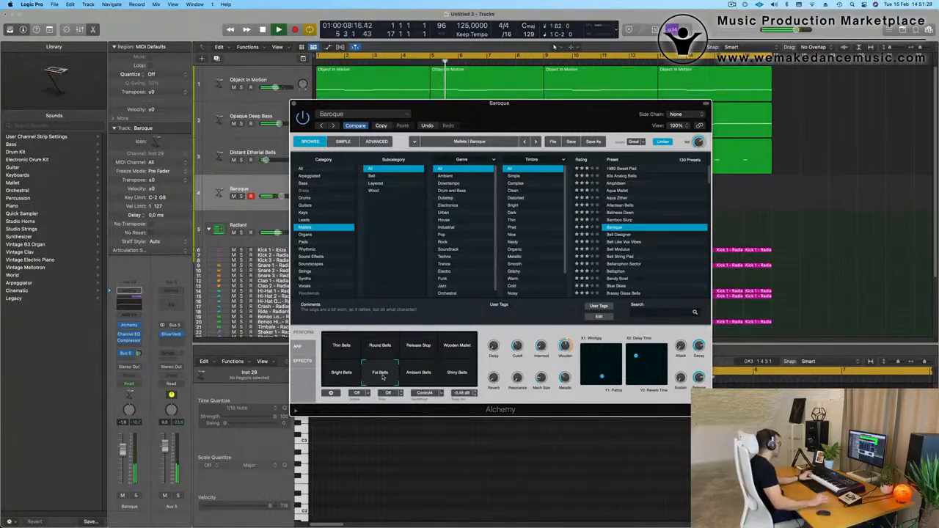
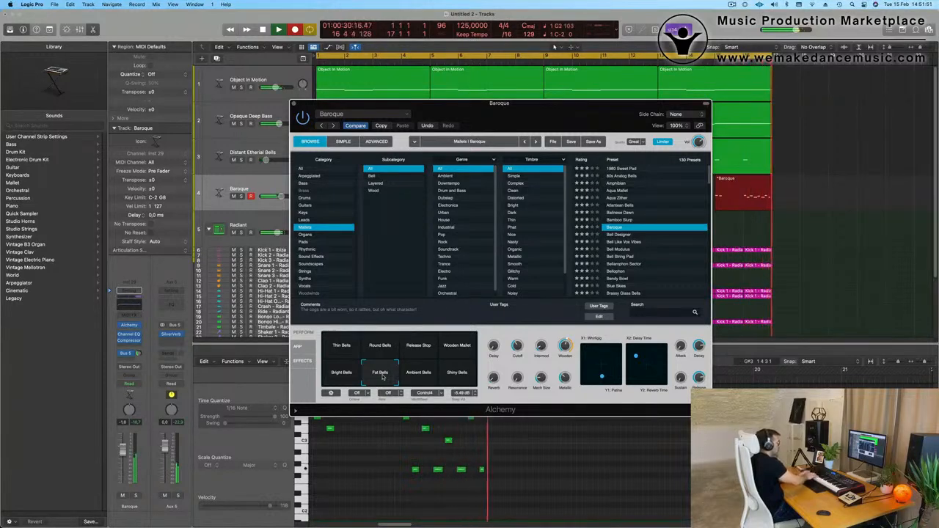
Stop recording, keep only the recorded Baroque region's part from bar 16 and move that one-bar region to bar 1.
key("space")
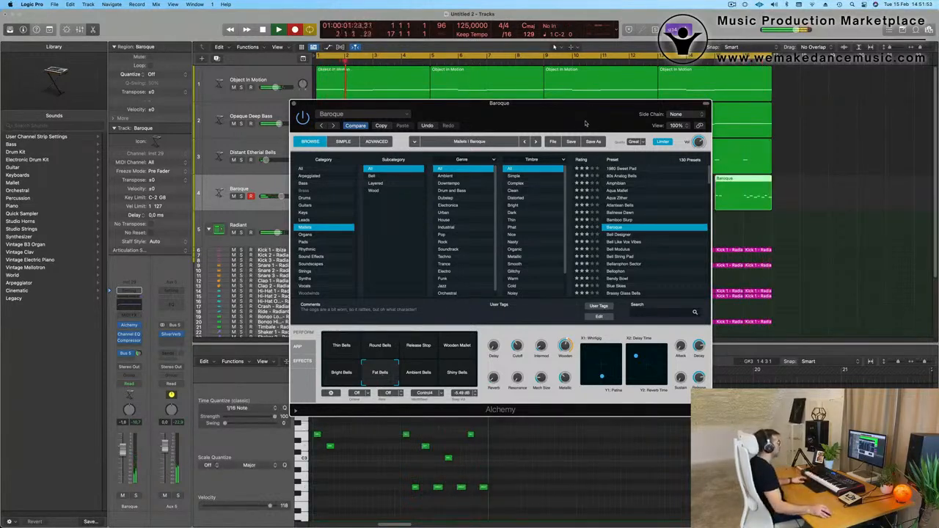
left_click_drag(585, 123, 574, 225)
left_click(744, 189)
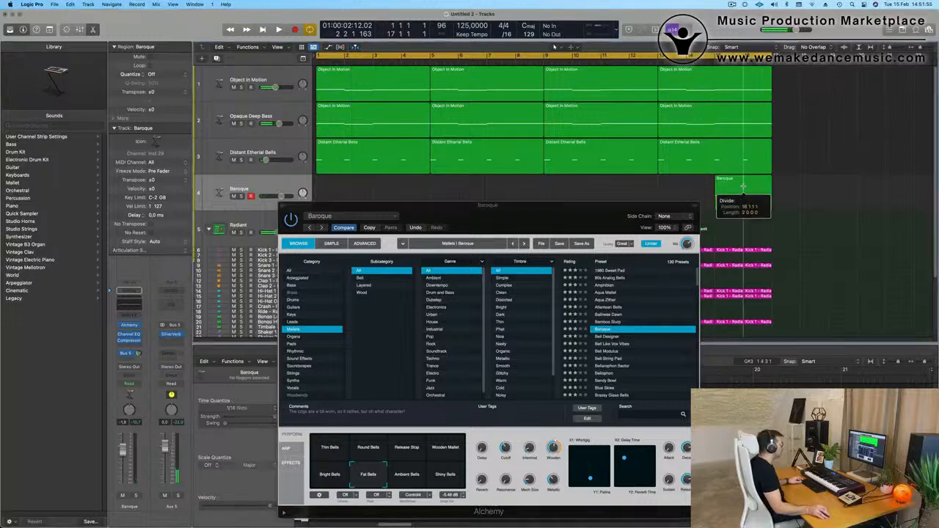
key("Delete")
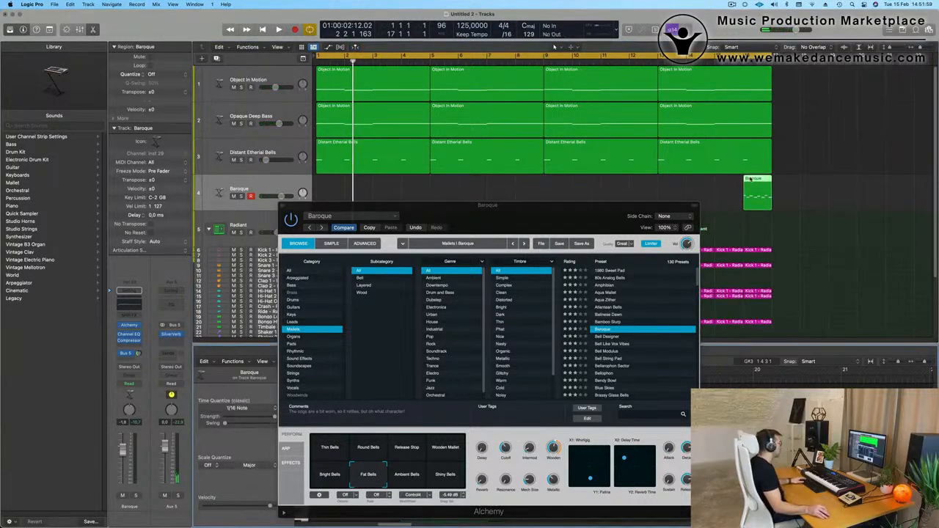
left_click_drag(748, 179, 330, 190)
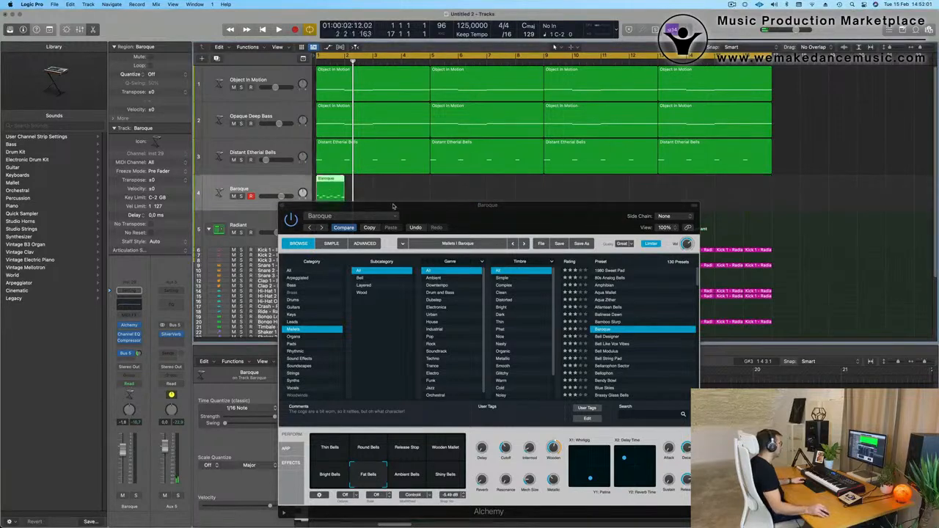
key("p")
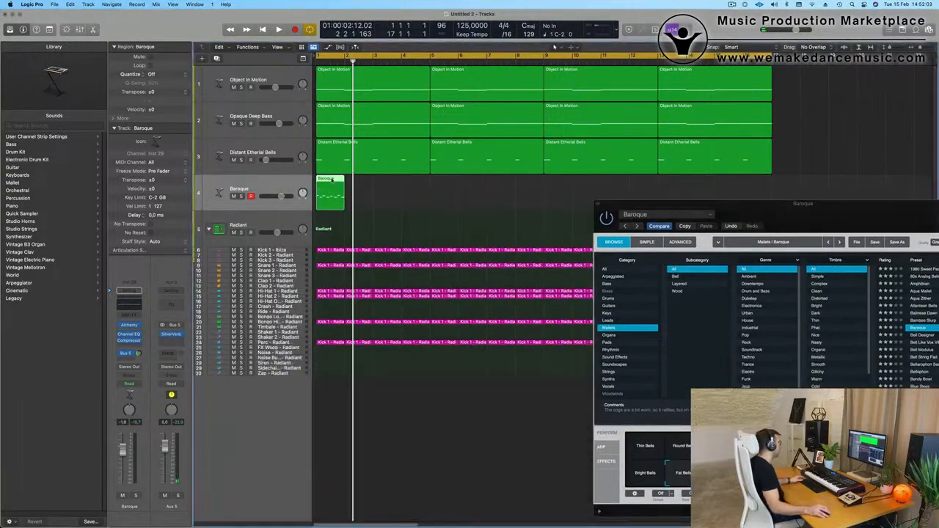
Play the Baroque region with its notes open and copy the region to bar 3.
double_click(332, 179)
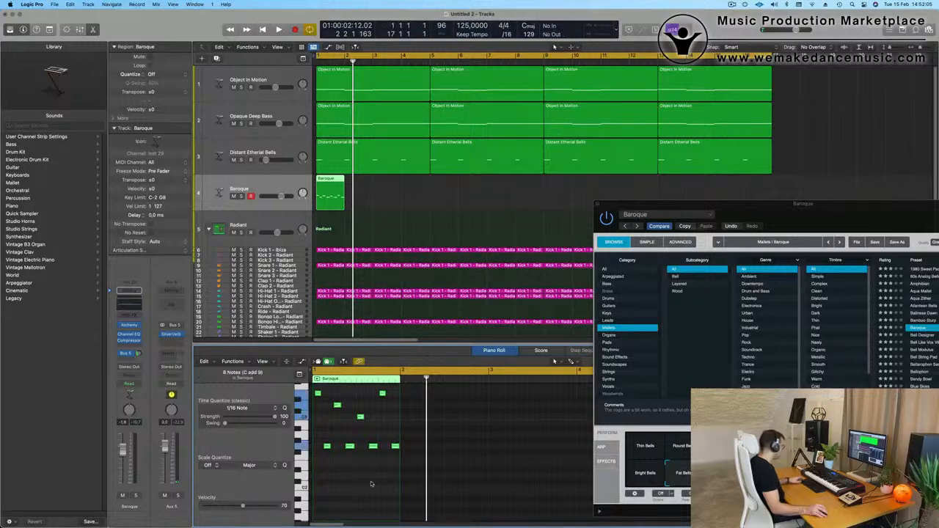
key("space")
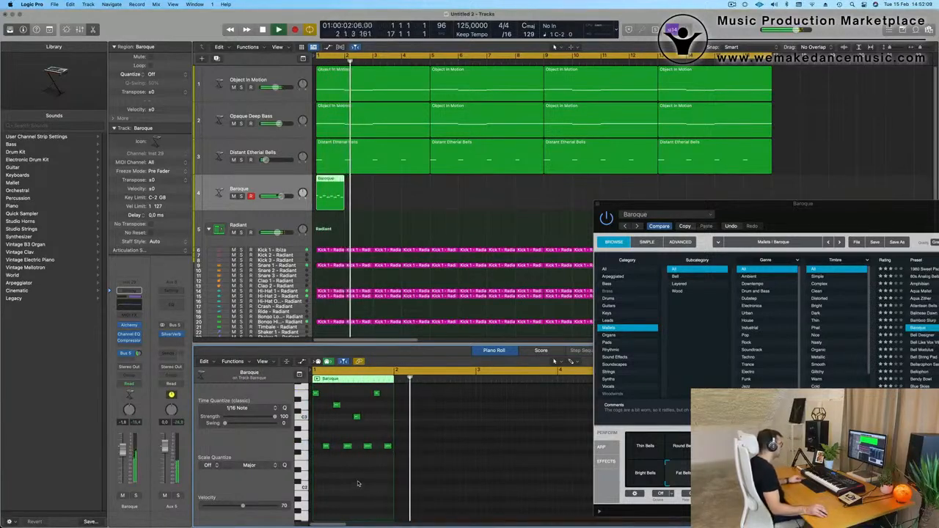
key("space")
key("space")
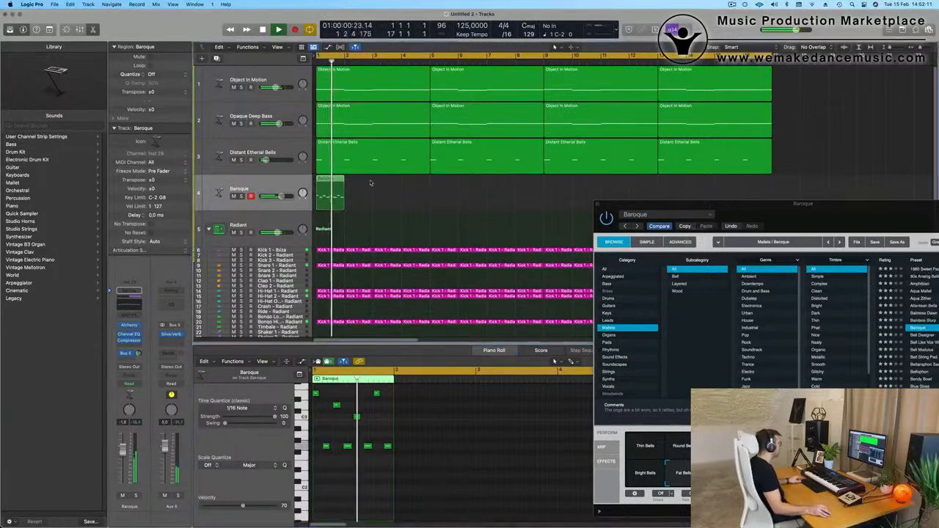
left_click_drag(334, 179, 394, 184)
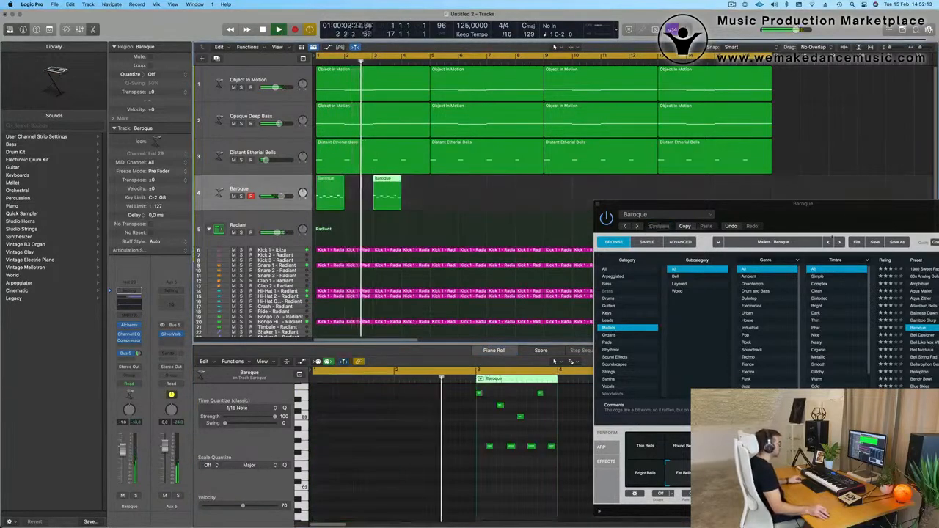
Replay the loop from the start and lower the Baroque track's volume to -7.2 dB.
left_click_drag(825, 204, 425, 192)
key("space")
key("space")
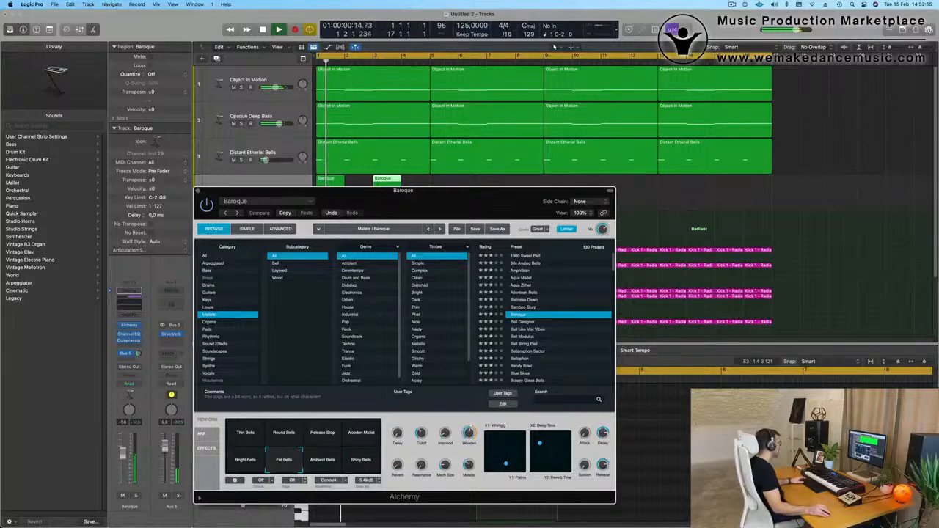
key("space")
key("space")
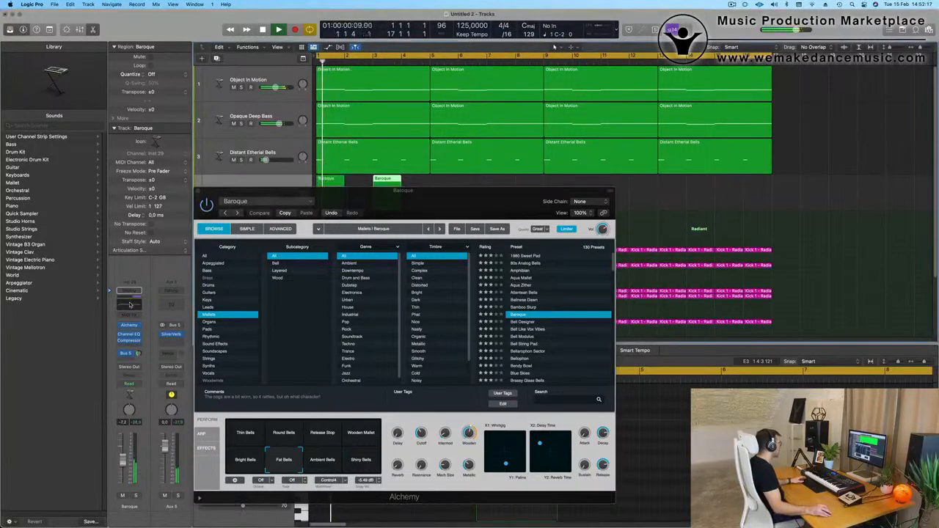
In the Baroque track's Channel EQ, enable the low cut at 560 Hz and set the low shelf to 368 Hz at +0.3 dB.
left_click(129, 305)
left_click(335, 145)
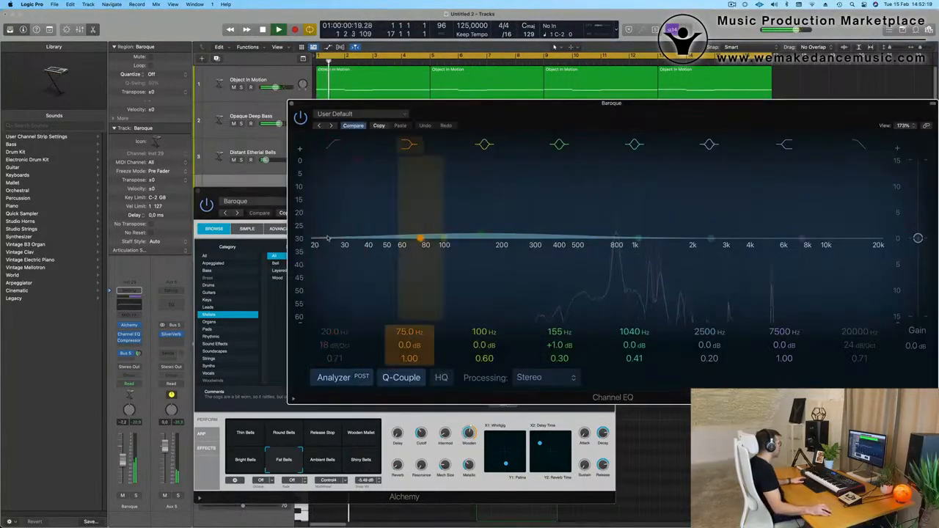
left_click_drag(420, 238, 551, 237)
left_click(329, 146)
left_click_drag(344, 246, 618, 246)
left_click_drag(488, 116, 509, 334)
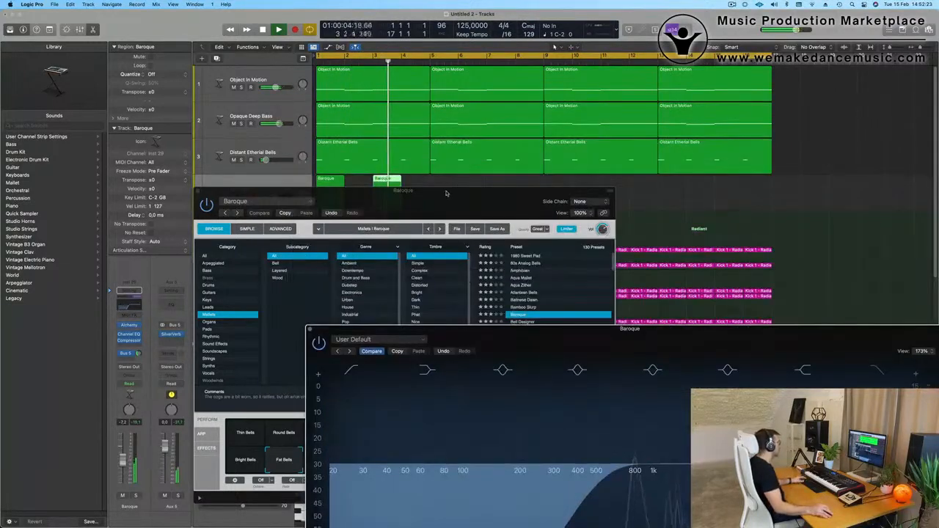
Move the plug-in windows aside and open the notes of the Baroque region copy at bar 3.
left_click_drag(445, 193, 790, 166)
left_click(391, 180)
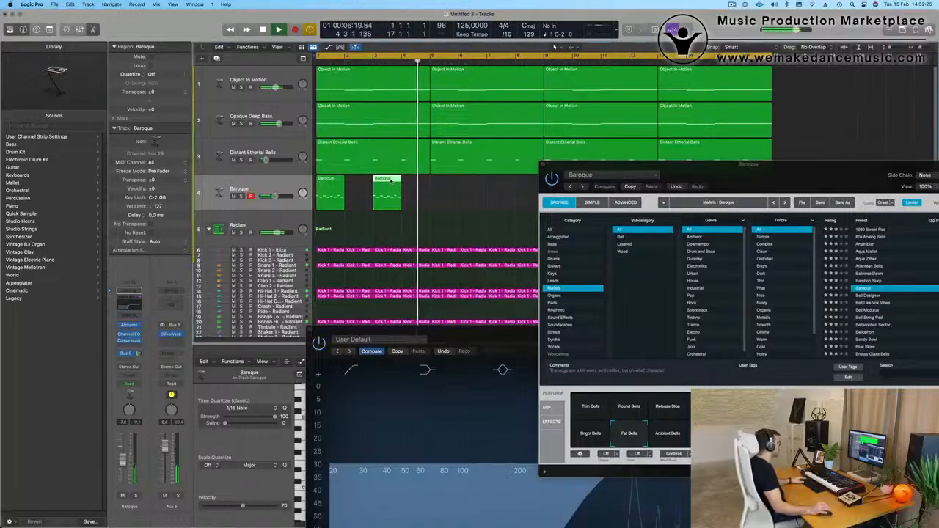
key("e")
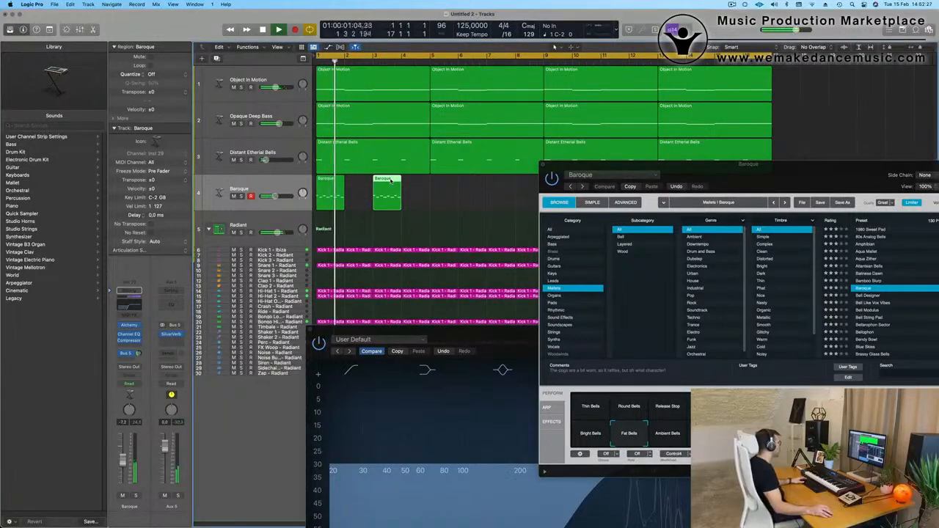
key("e")
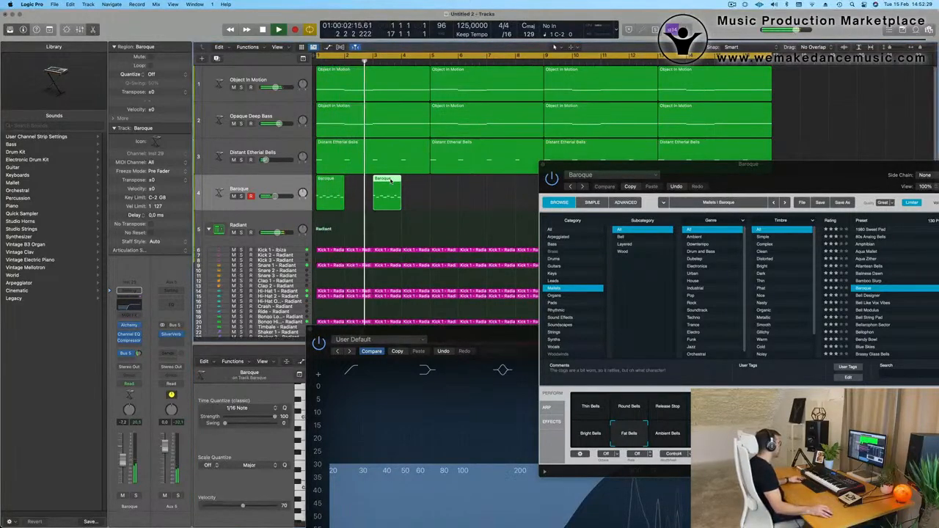
key("e")
left_click_drag(470, 329, 824, 78)
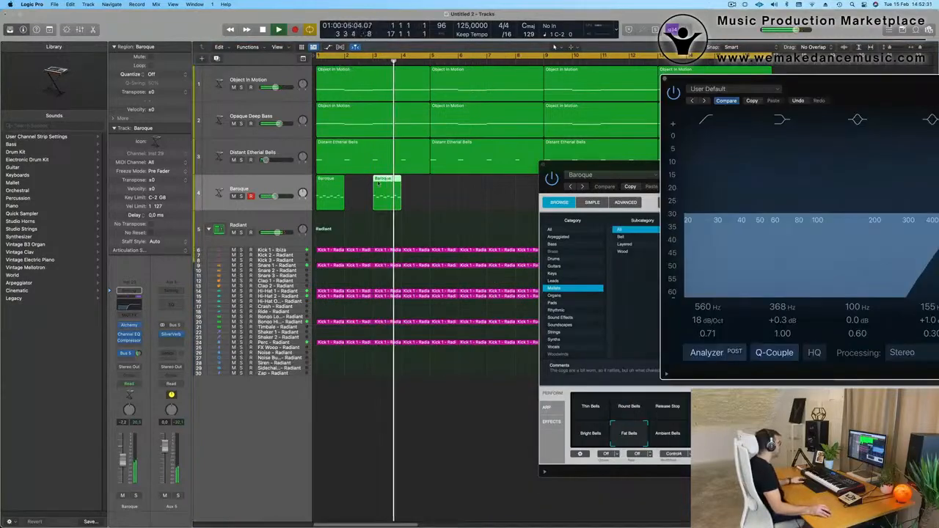
key("e")
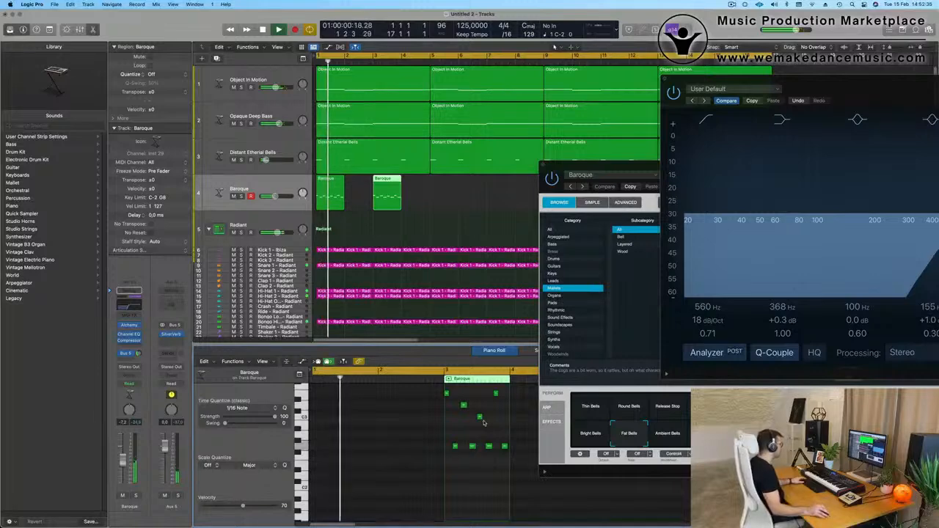
Try transposing the four lowest notes of bar 3's Baroque region two semitones up and down during playback, returning them to their original pitch.
key("space")
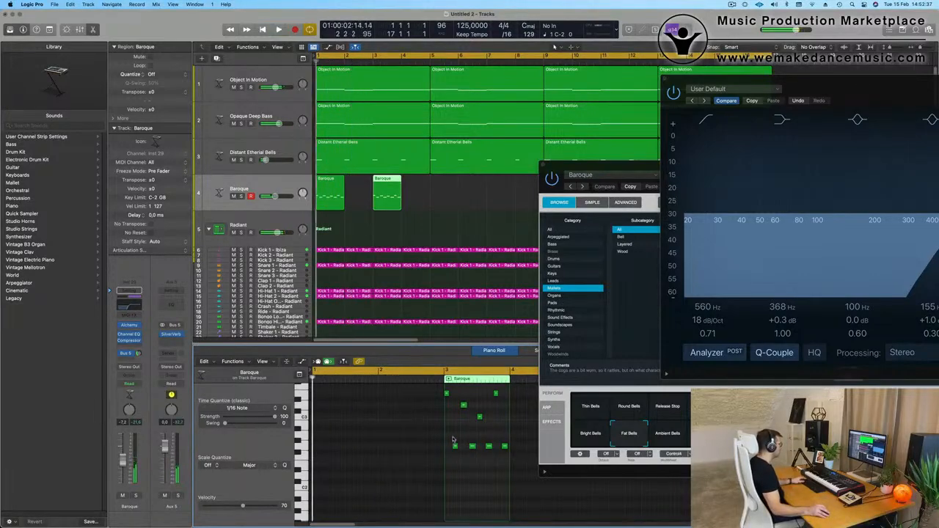
key("space")
left_click_drag(453, 440, 535, 456)
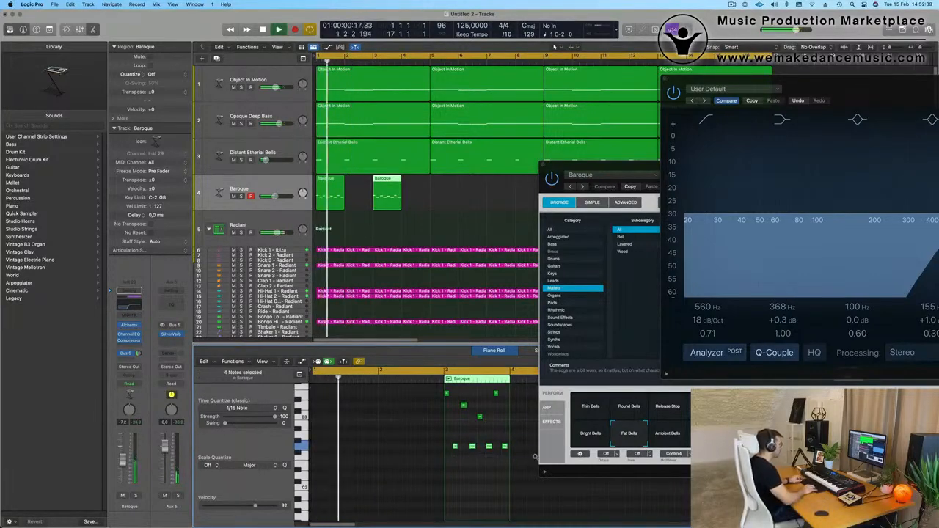
key("alt+Up")
key("alt+Up")
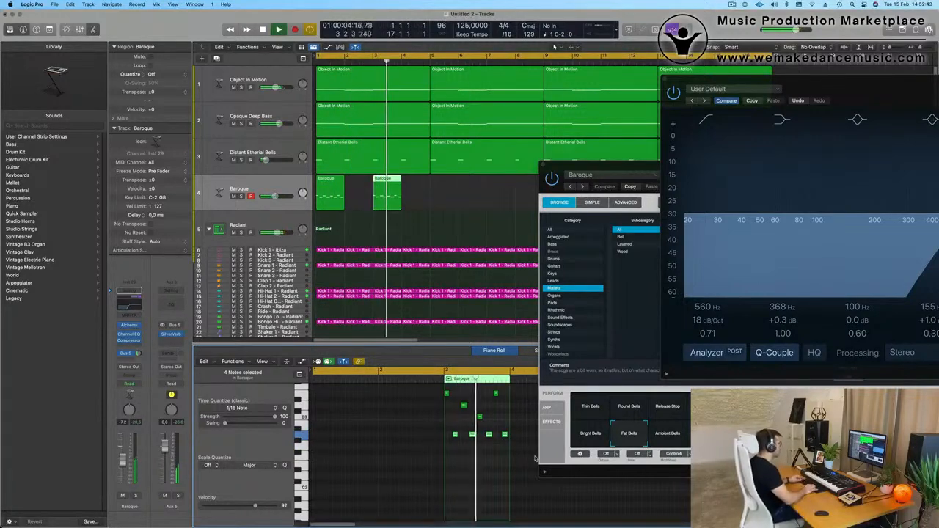
key("alt+Down")
key("alt+Down")
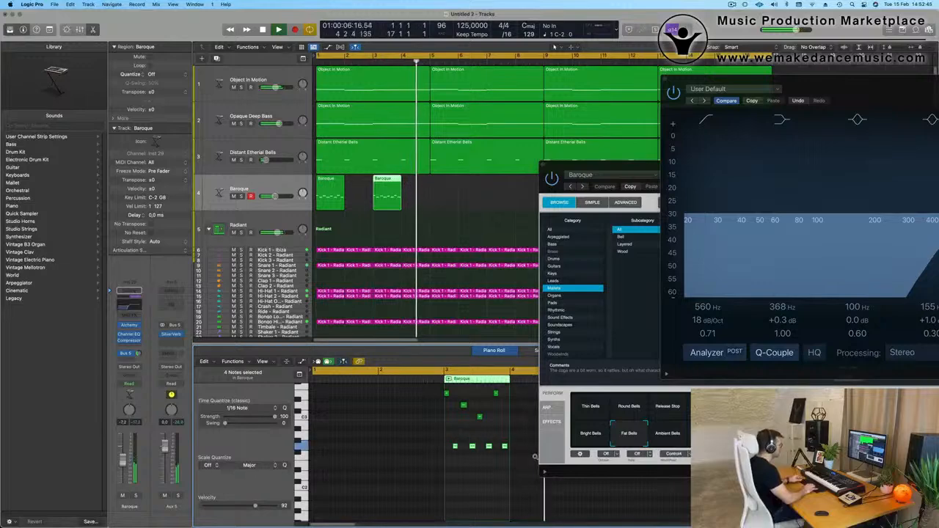
key("alt+Down")
key("alt+Down")
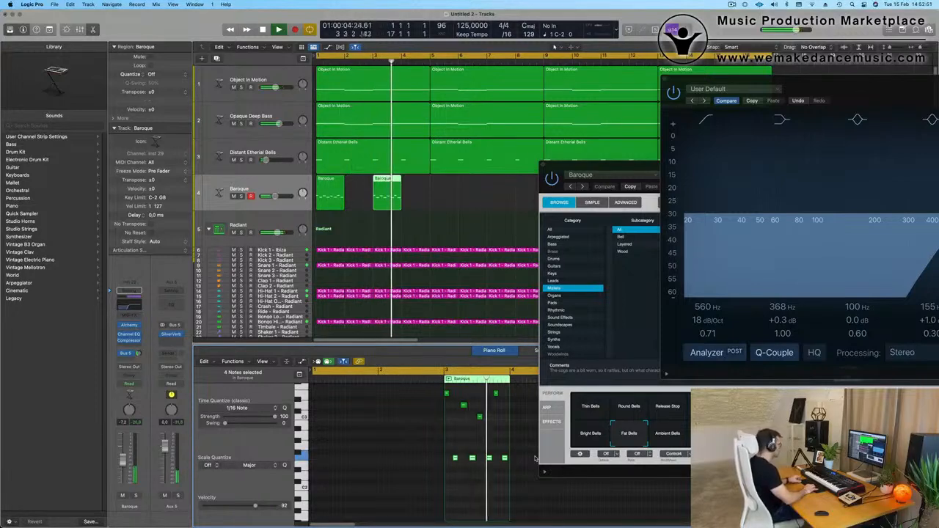
key("alt+Up")
key("alt+Up")
key("alt+Up")
key("alt+Up")
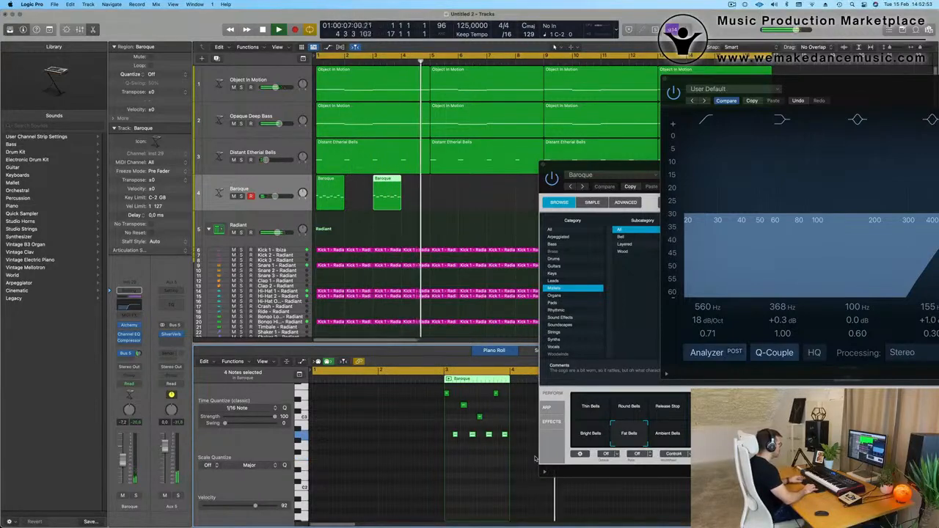
key("alt+Down")
key("alt+Down")
key("Return")
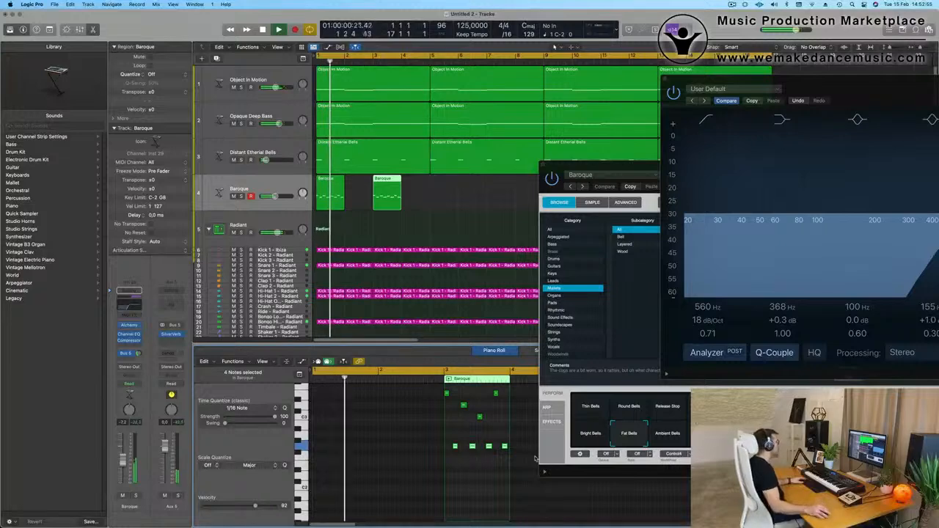
Raise the C3 note in bar 3's Baroque region to D3, lower the preceding note to B2 and play the result.
key("space")
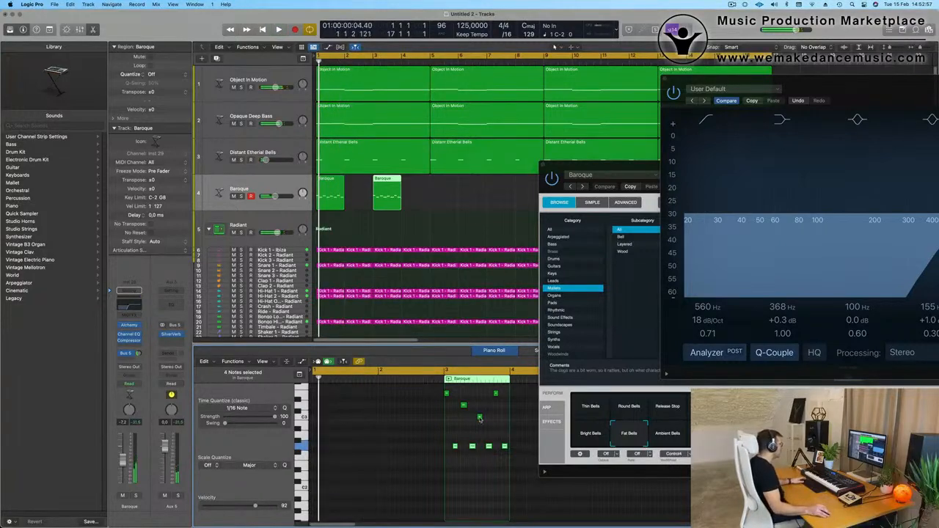
left_click(479, 417)
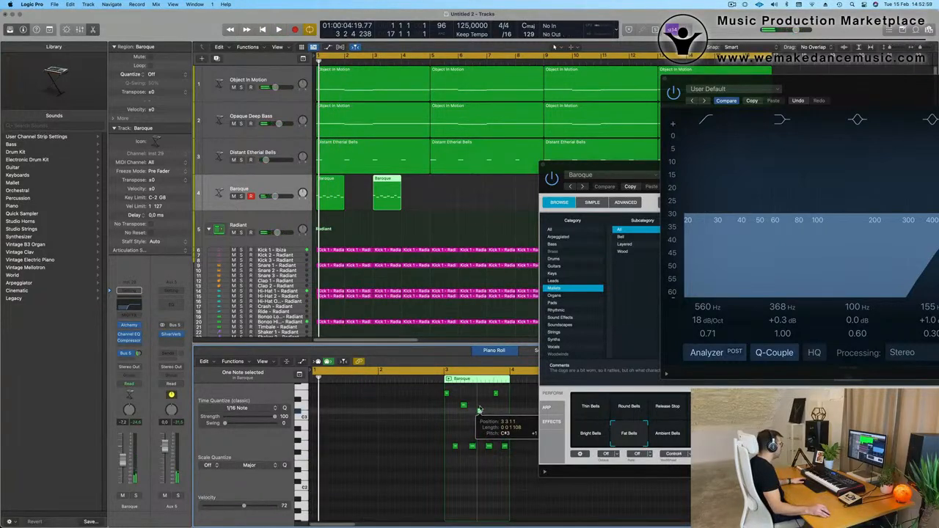
left_click_drag(479, 410, 464, 424)
key("space")
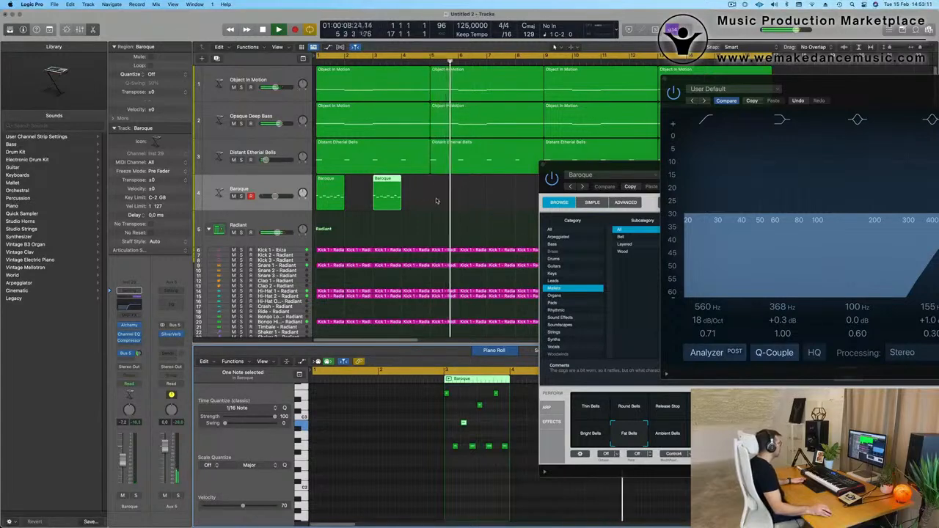
Select both Baroque regions and copy the pair four bars on, to bars 5 and 7.
left_click_drag(438, 202, 335, 193)
key("Return")
left_click_drag(596, 183, 353, 240)
left_click_drag(468, 234, 464, 268)
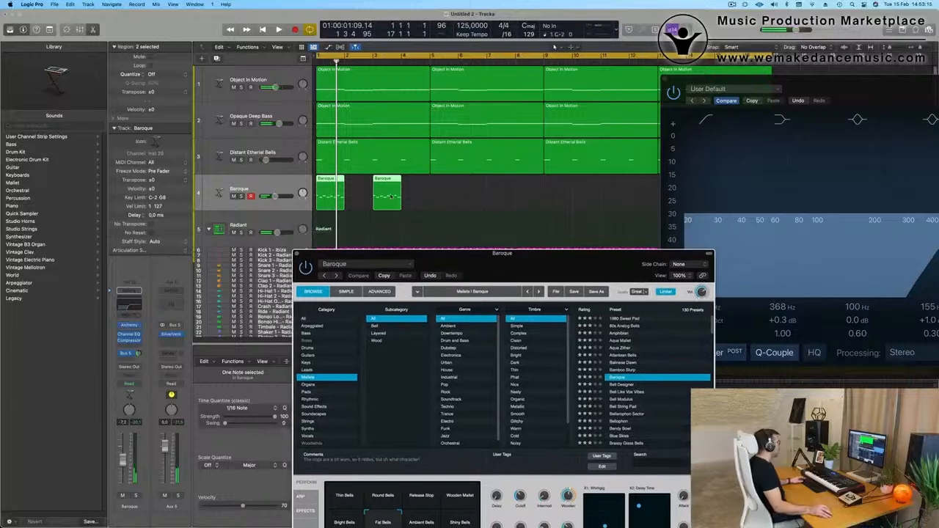
left_click(333, 177)
left_click_drag(374, 185, 489, 185)
Select all four regions on the Baroque track and copy them eight bars on, starting at bar 9.
left_click_drag(827, 83, 770, 290)
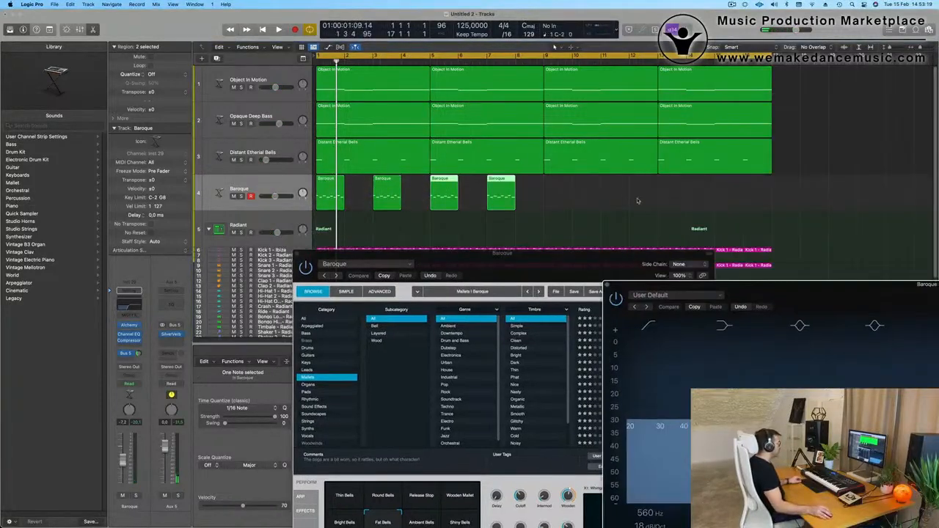
left_click(202, 205)
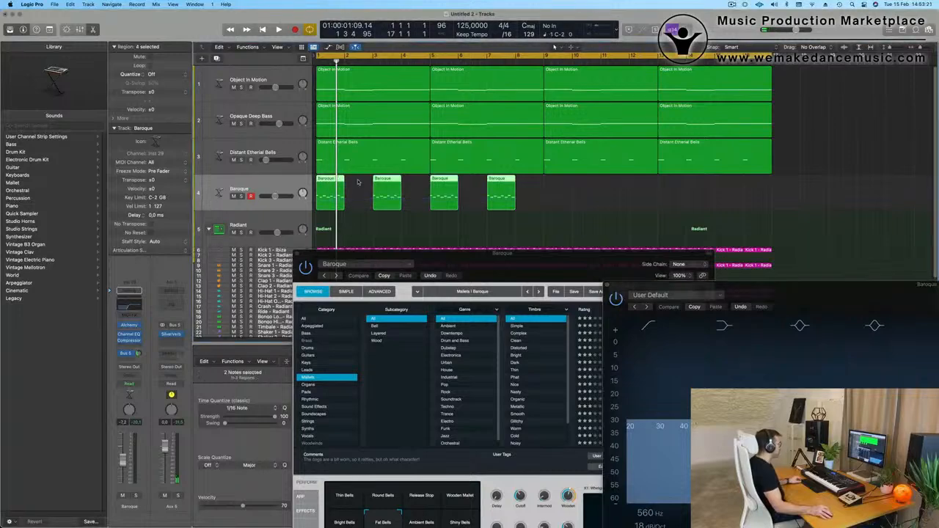
left_click_drag(326, 192, 554, 192)
Audition Baroque's Shiny Bells, Ambient Bells, Wooden Mallet, Release Stop, Round Bells and Thin Bells variations during playback and return to Fat Bells.
key("space")
left_click_drag(506, 267, 552, 108)
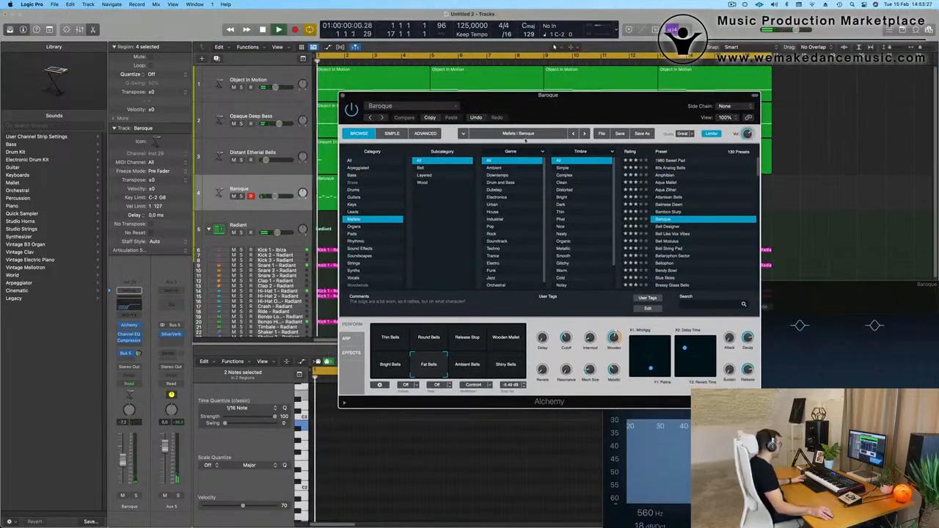
left_click(506, 364)
left_click(474, 373)
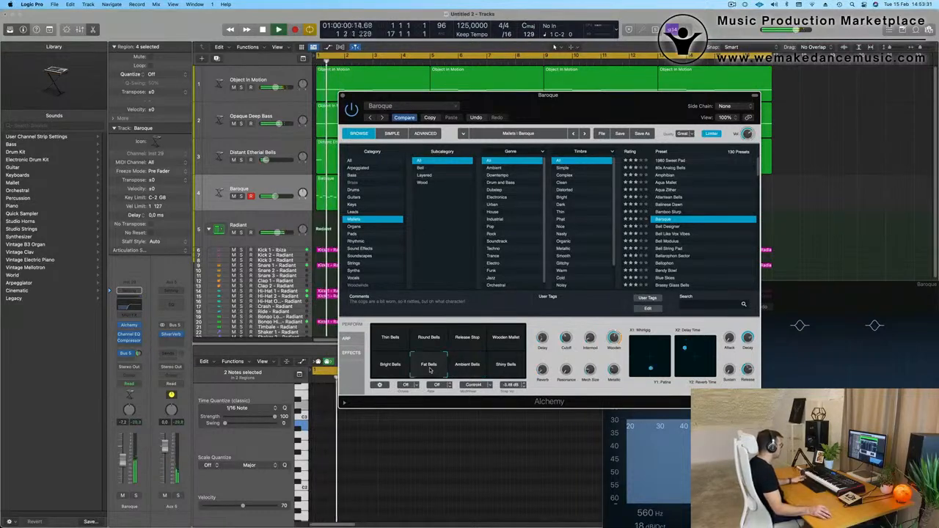
left_click(504, 338)
left_click(462, 338)
left_click(429, 338)
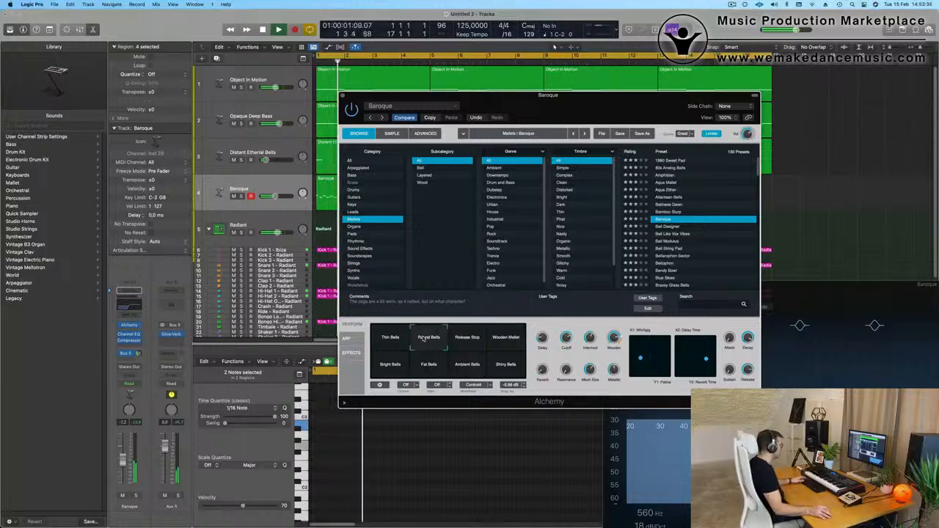
left_click(393, 340)
key("space")
left_click(428, 365)
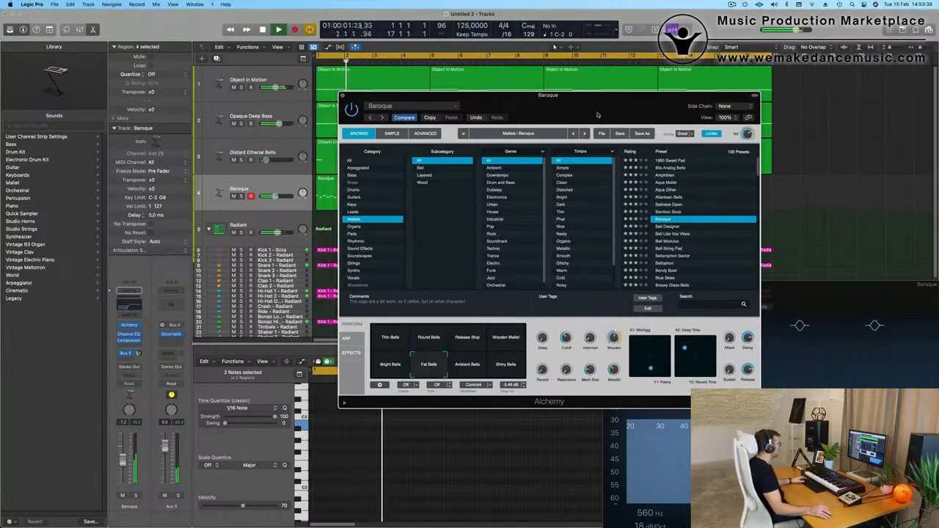
Lower the Baroque track to -11.0 dB and the Distant Etherial Bells track to -27.5 dB, and close the Alchemy window.
left_click_drag(598, 115, 717, 94)
left_click(265, 188)
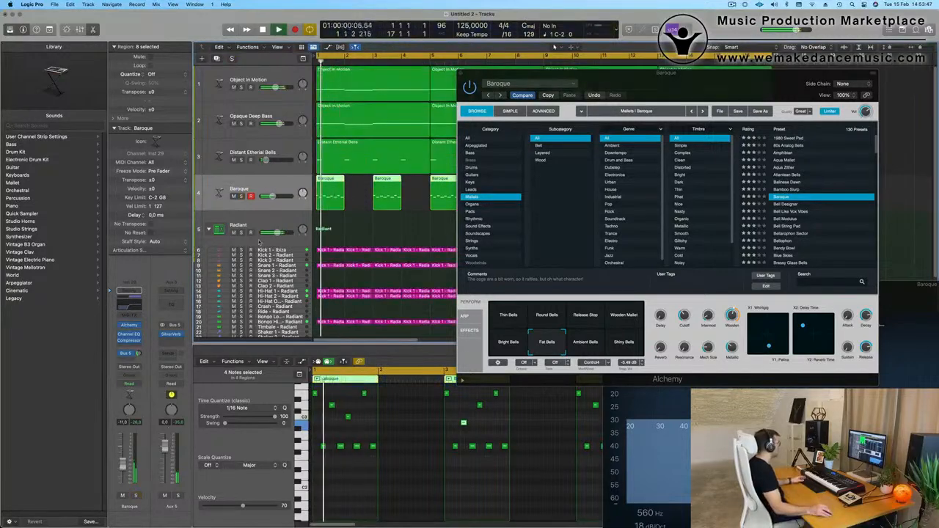
left_click(232, 170)
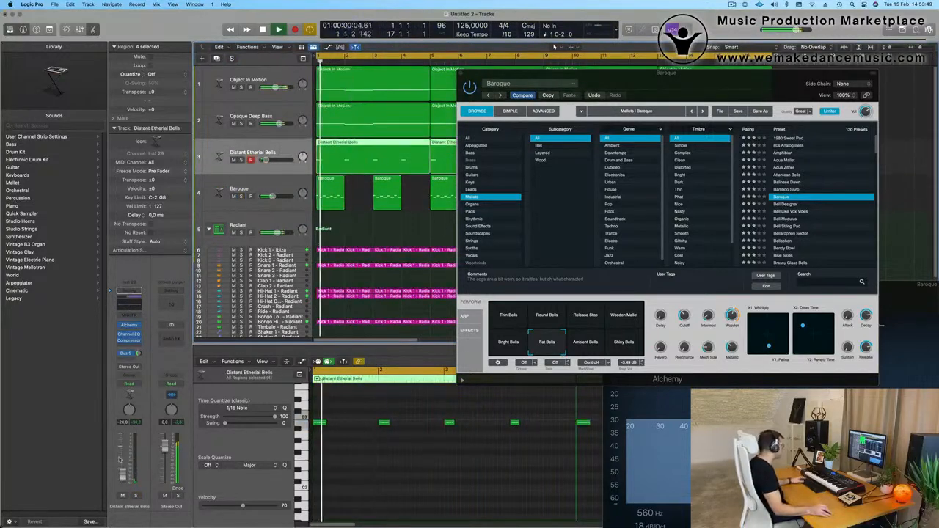
left_click_drag(486, 74, 349, 129)
left_click(323, 127)
Duplicate the Opaque Deep Bass track with its settings and copy its first four-bar region onto the new track.
scroll(391, 233, "down", 5)
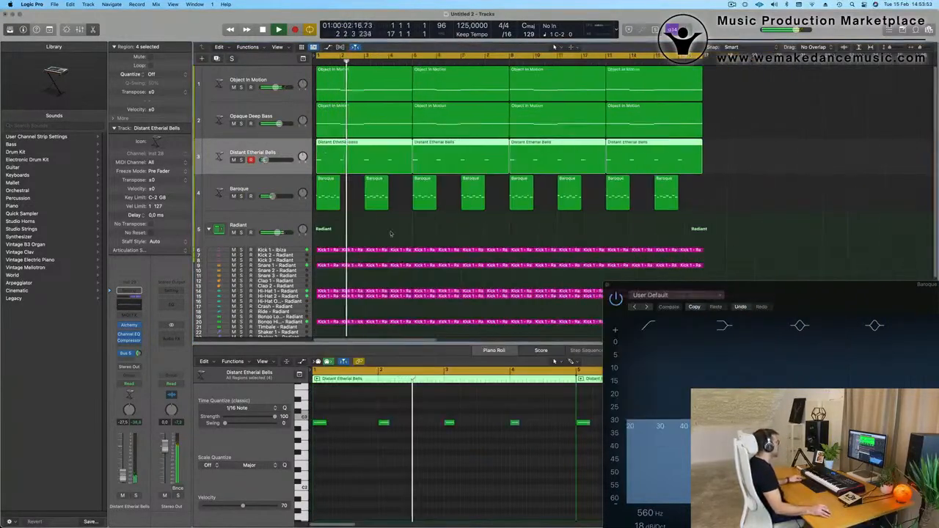
scroll(396, 233, "up", 1)
scroll(396, 233, "up", 2)
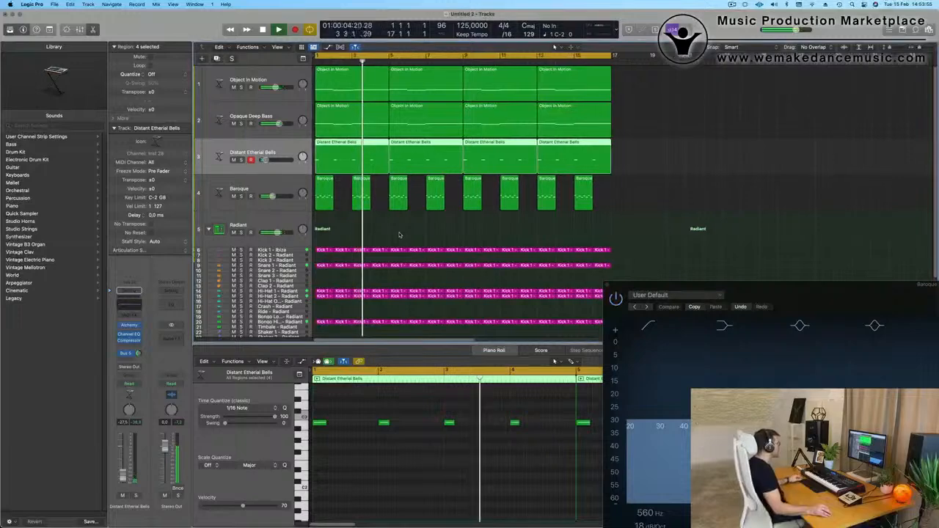
scroll(396, 232, "down", 1)
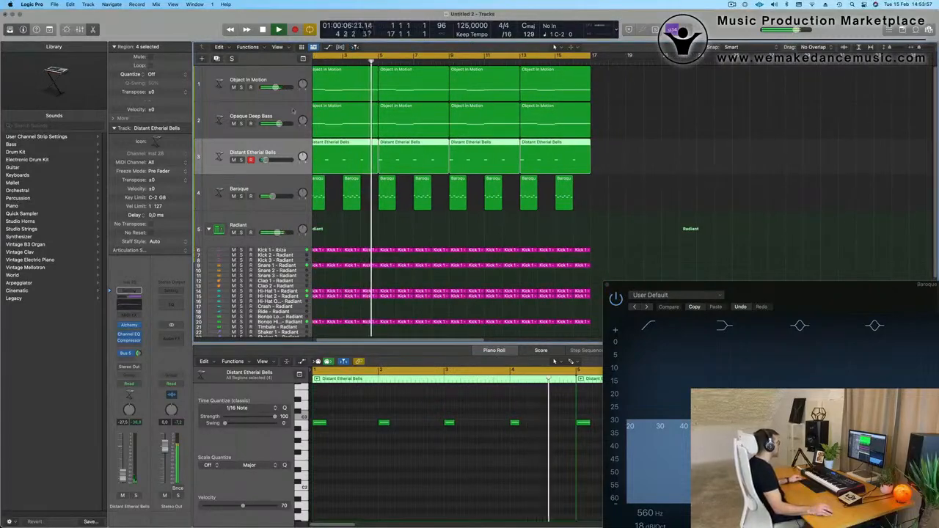
left_click(212, 111)
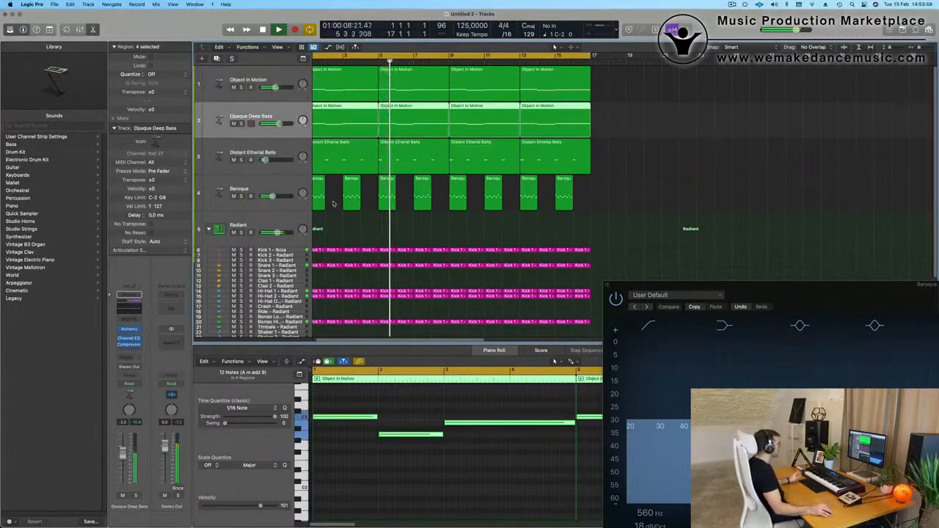
key("Return")
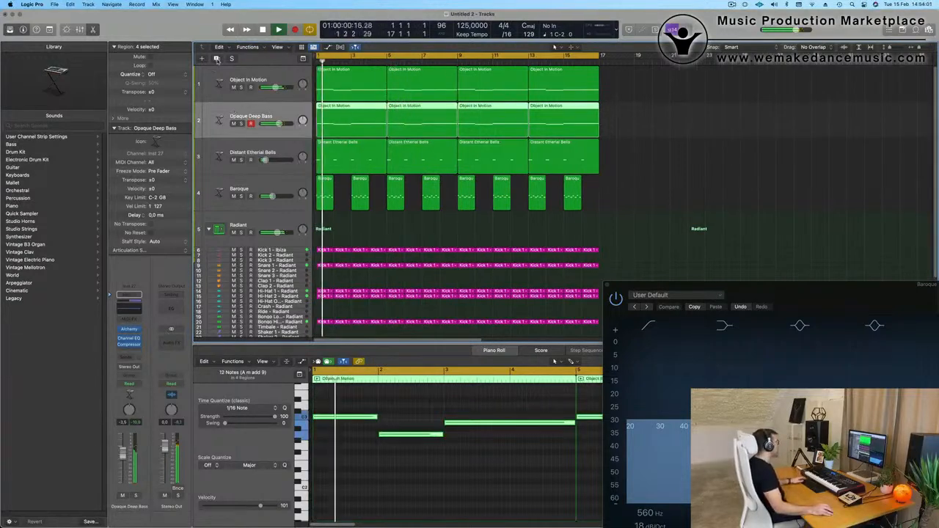
key("super+d")
left_click_drag(358, 121, 358, 157)
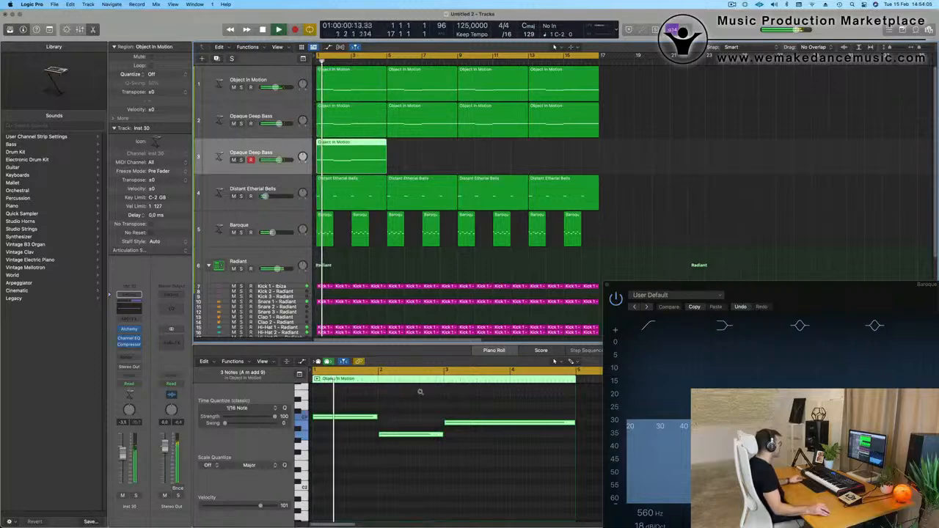
Turn the copied bass region into four short notes, one at the start of each bar, and play the result.
scroll(404, 402, "down", 5)
key("space")
left_click_drag(453, 477, 364, 405)
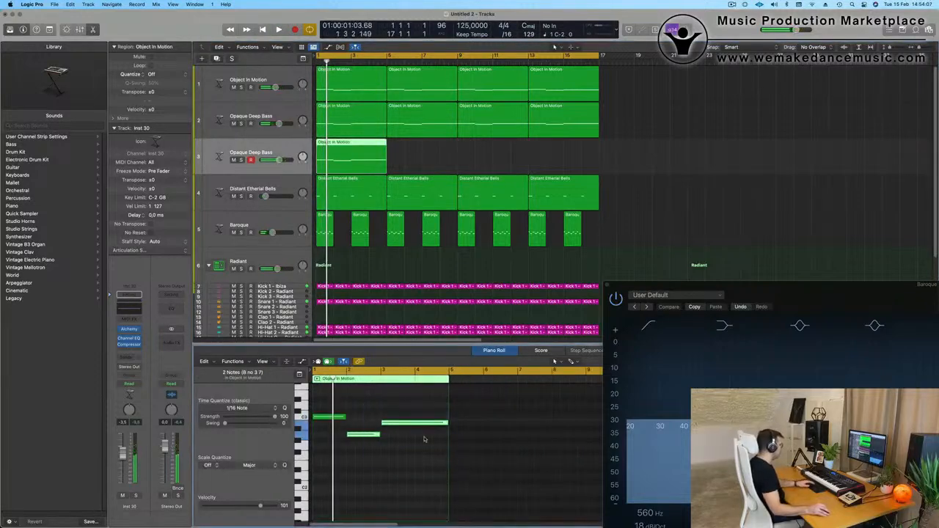
left_click(389, 405)
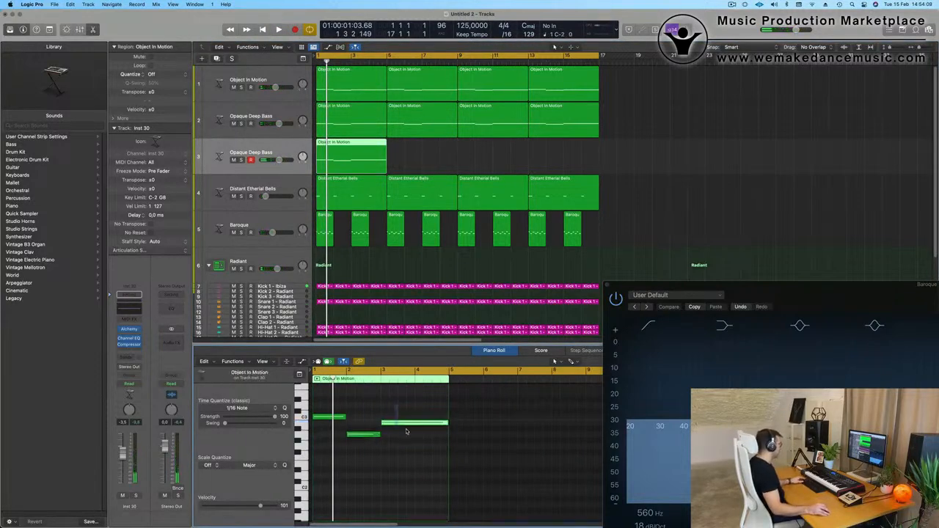
left_click_drag(446, 423, 421, 430)
key("super+a")
key("Return")
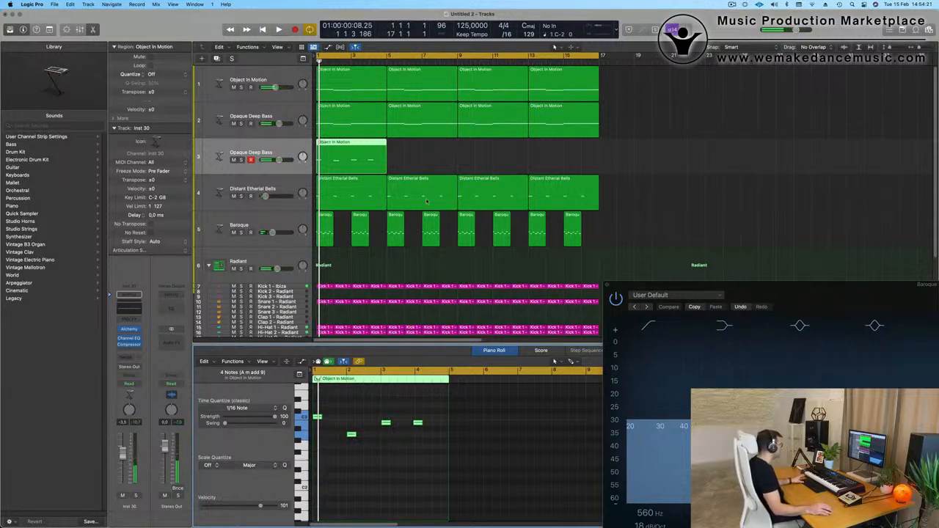
key("space")
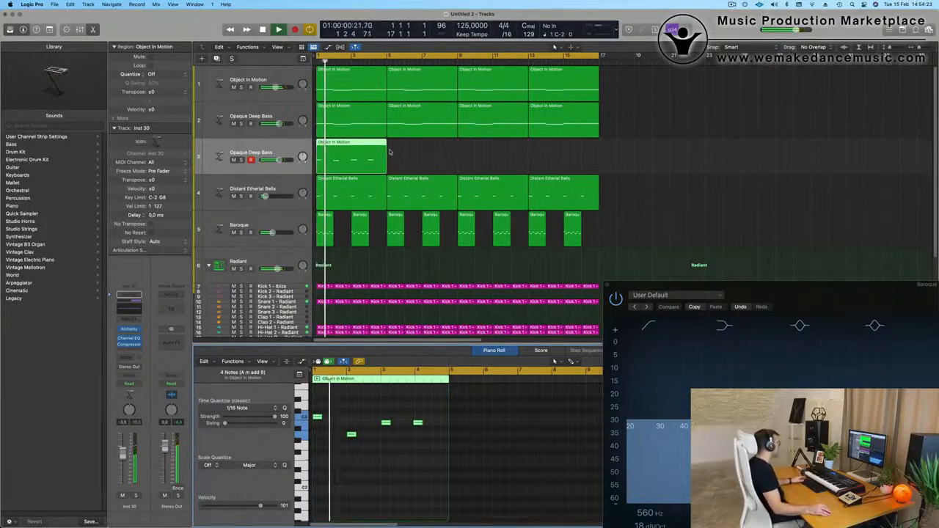
Repeat the short-note region three times to fill 16 bars and play the track from the start.
key("super+r")
key("super+r")
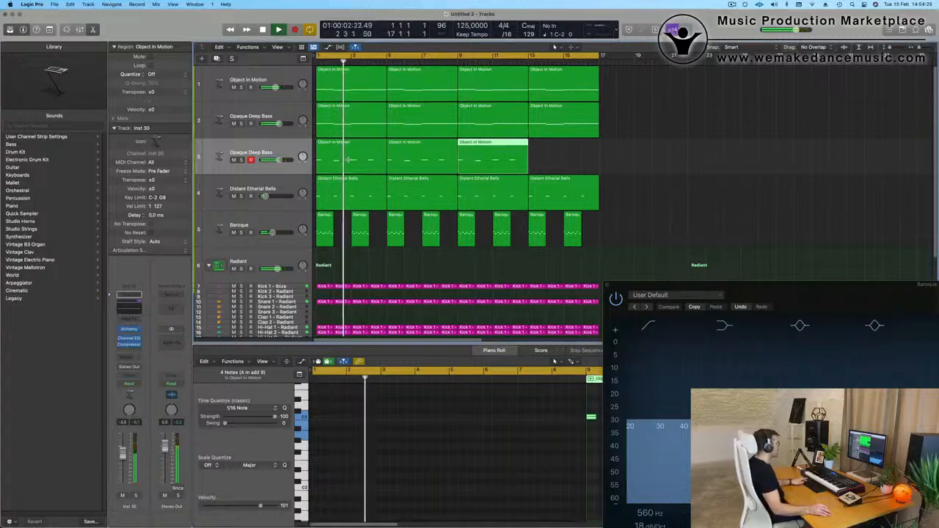
key("super+r")
key("space")
key("space")
left_click(257, 153)
key("space")
key("space")
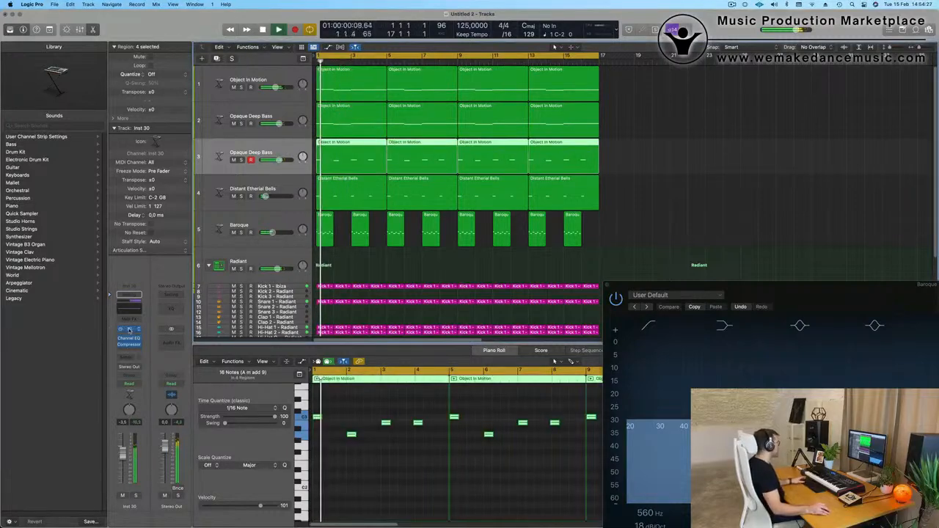
Load the Vintage Synth brass preset Prophetic Brass in Alchemy on the duplicated bass track.
left_click(129, 330)
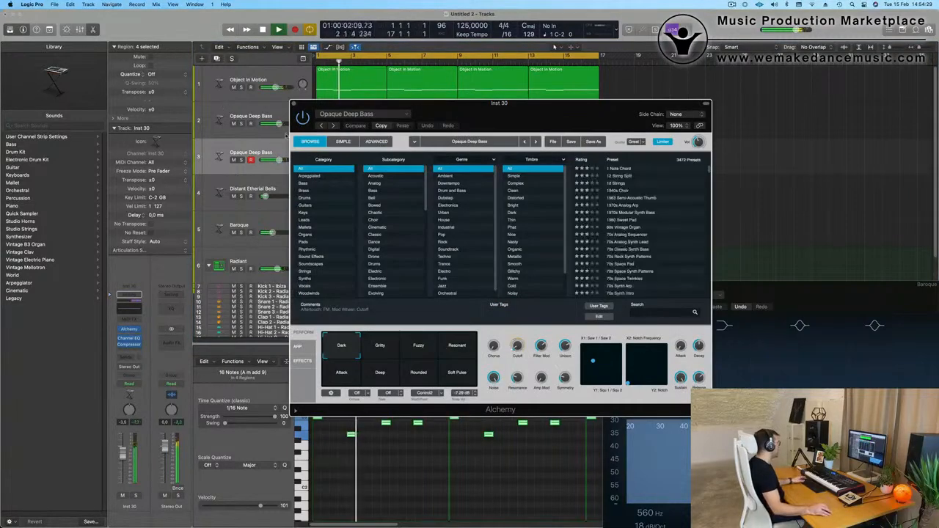
left_click(353, 115)
mouse_move(371, 363)
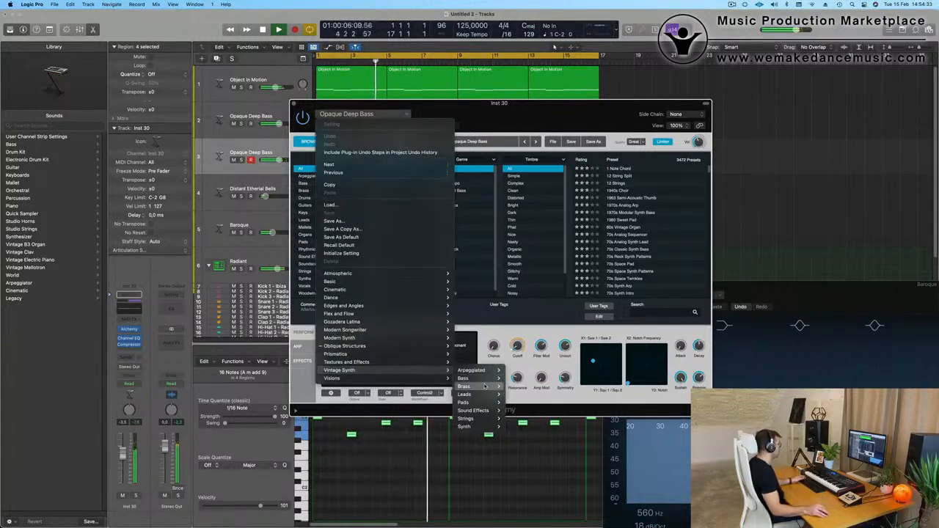
mouse_move(485, 386)
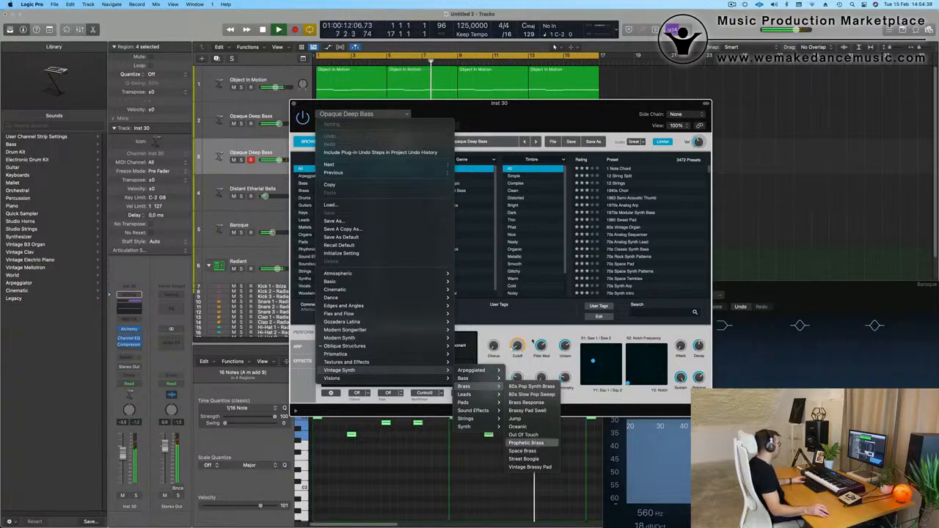
left_click(526, 442)
left_click_drag(505, 110, 689, 96)
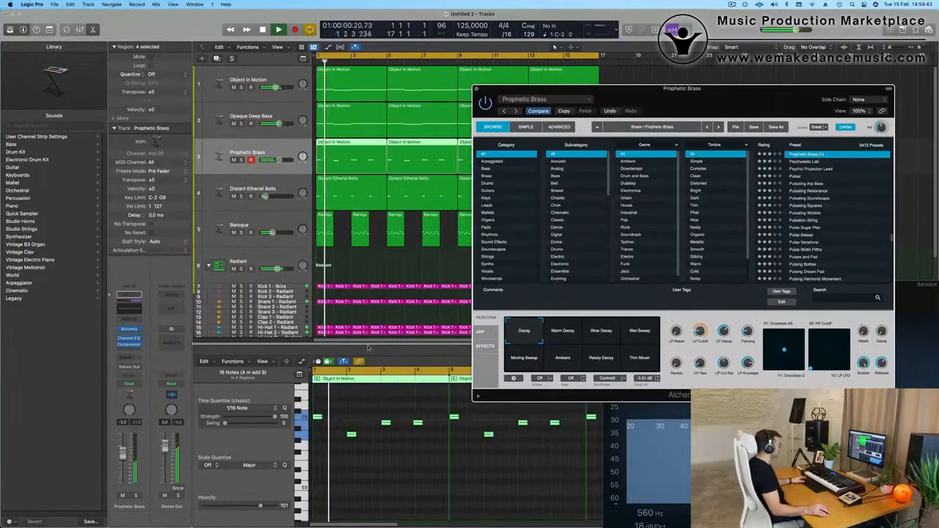
Audition Prophetic Brass's Warm Decay variation, choose Wow Decay and raise the track's volume to -1.9 dB.
key("space")
left_click(563, 332)
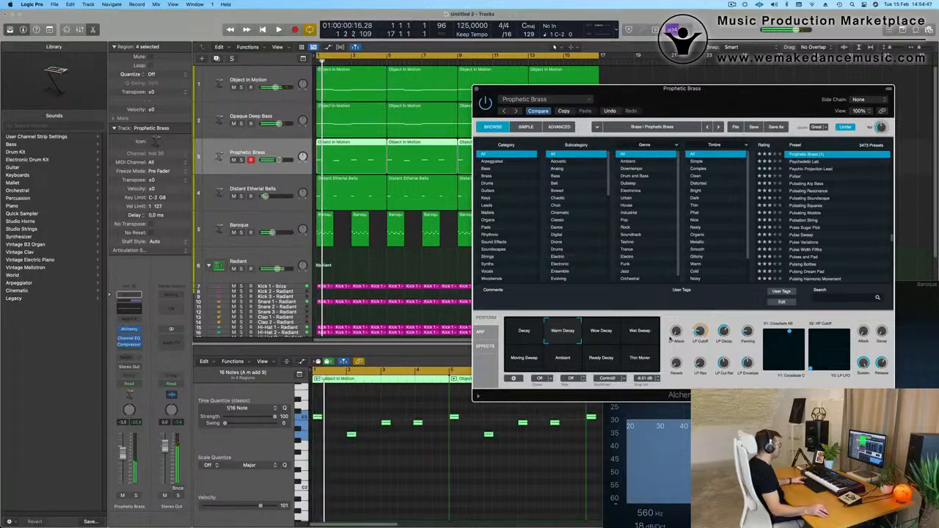
left_click(615, 334)
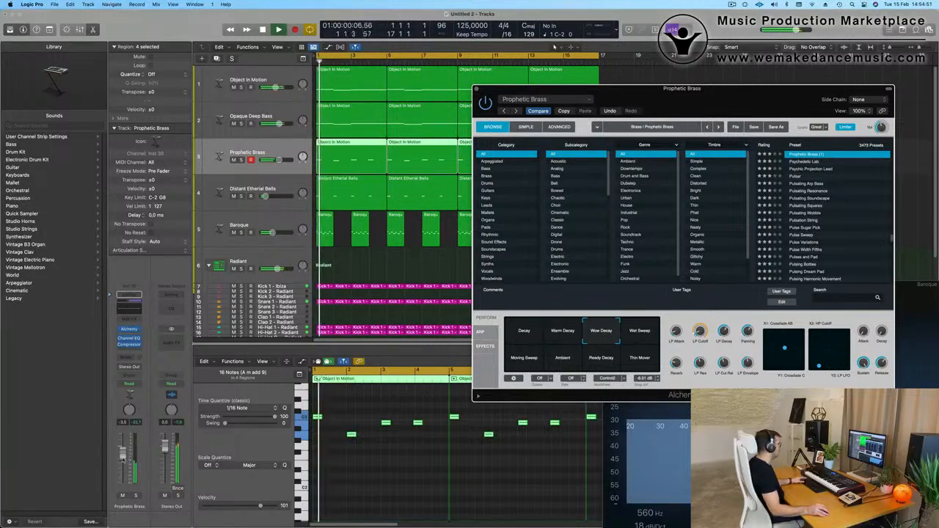
left_click_drag(123, 454, 123, 451)
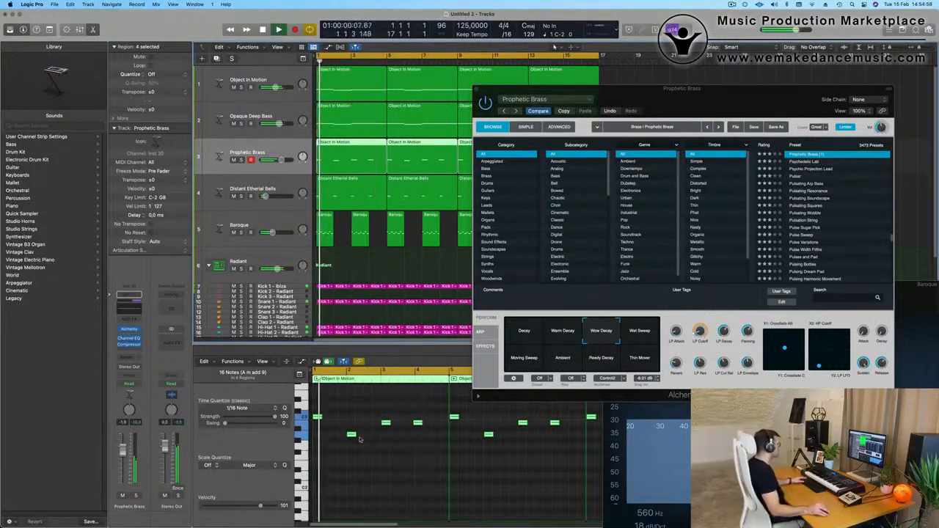
Shift the bar 4 note slightly later in the first Prophetic Brass region and replace the three following regions with repeats of it.
left_click(418, 423)
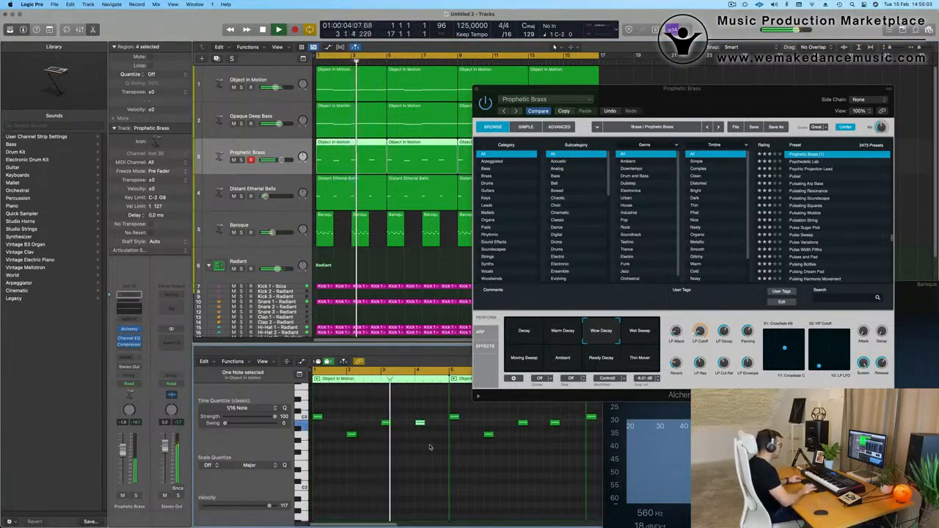
left_click_drag(662, 90, 534, 262)
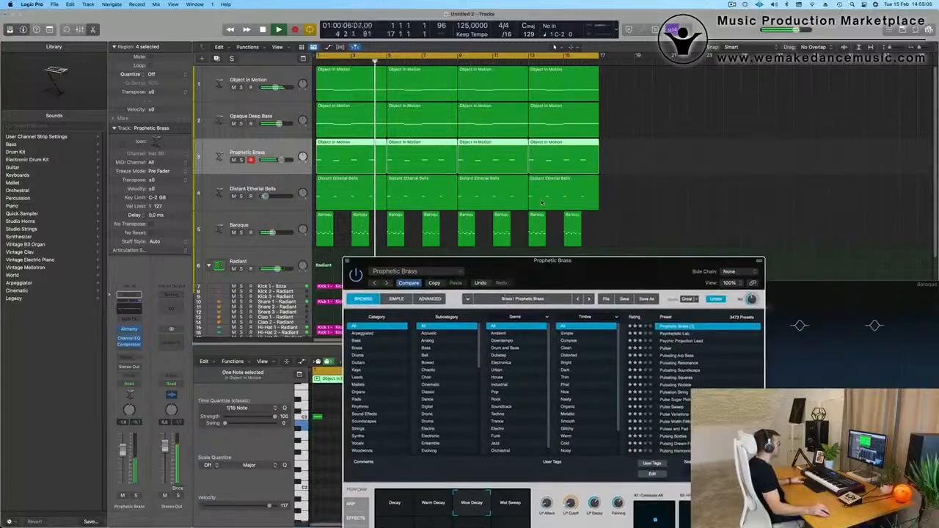
left_click_drag(623, 154, 414, 155)
key("Delete")
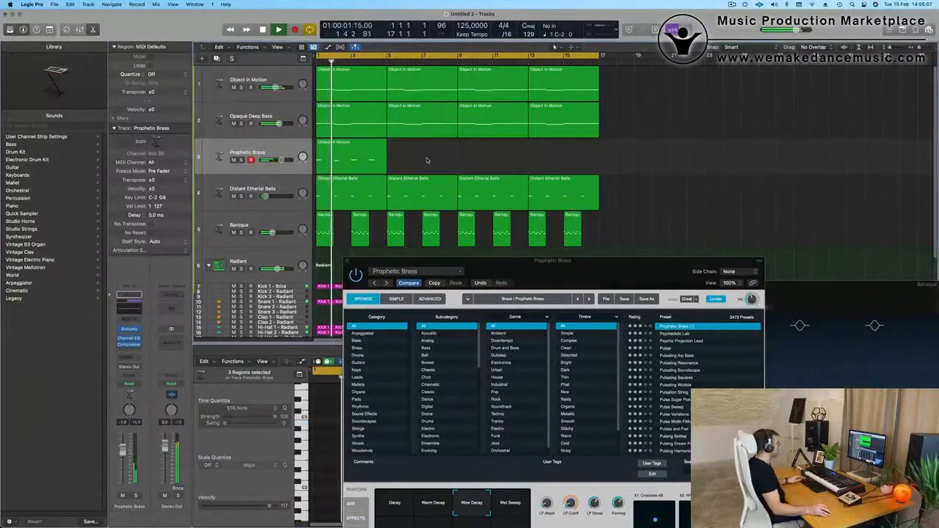
left_click(337, 161)
key("super+r")
key("super+r")
key("super+r")
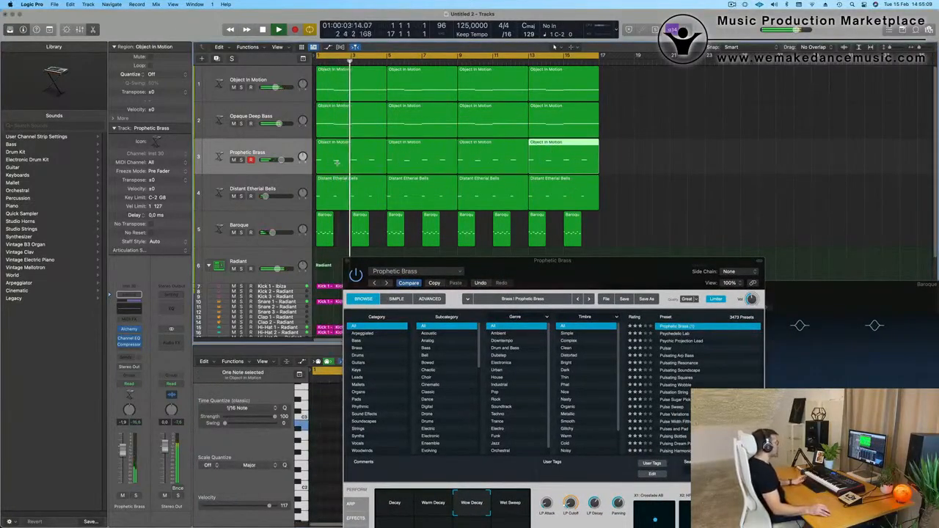
Audition Prophetic Brass's Wet Sweep variation and return to Wow Decay.
left_click(620, 189)
left_click_drag(614, 268, 701, 114)
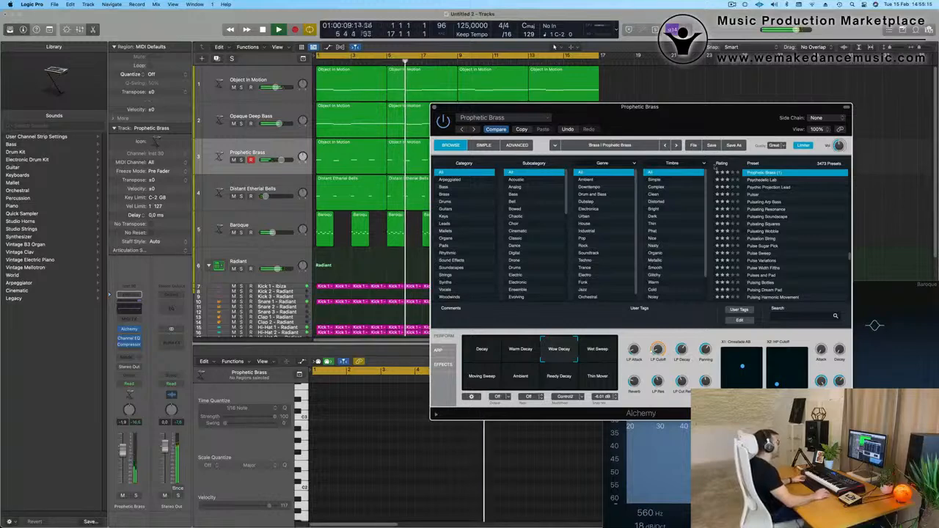
left_click_drag(701, 117, 689, 96)
key("space")
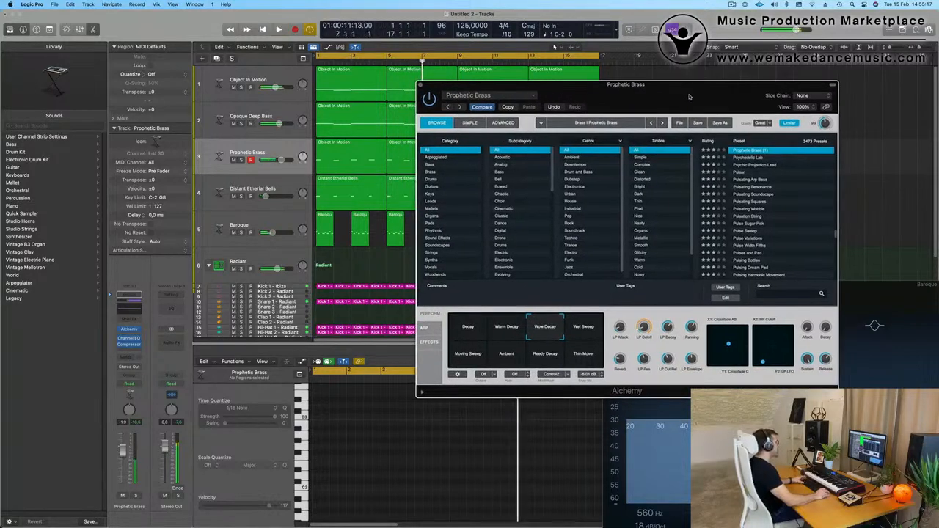
left_click(585, 327)
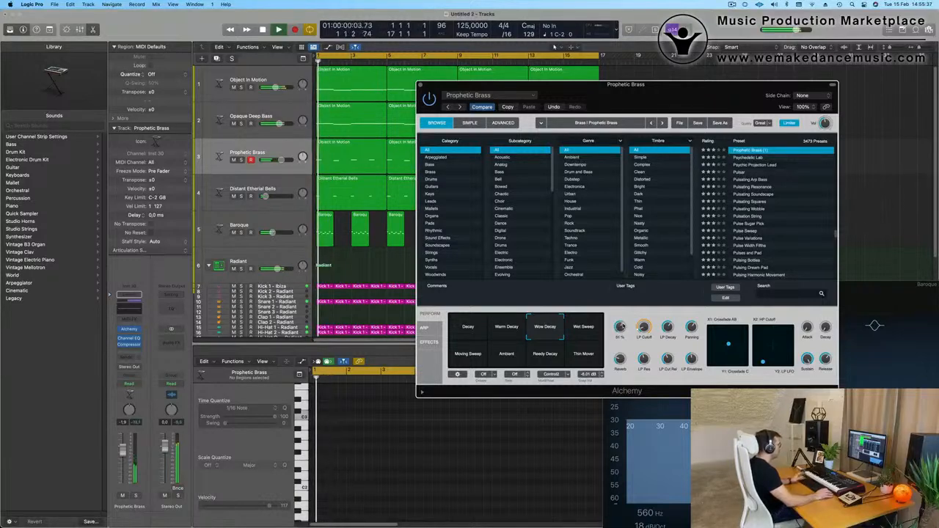
Set the Prophetic Brass track's volume to -1.7 dB, fine-tune its Alchemy LP Cutoff and Reverb during playback, and close Alchemy.
left_click(140, 453)
key("Return")
left_click_drag(645, 328, 645, 327)
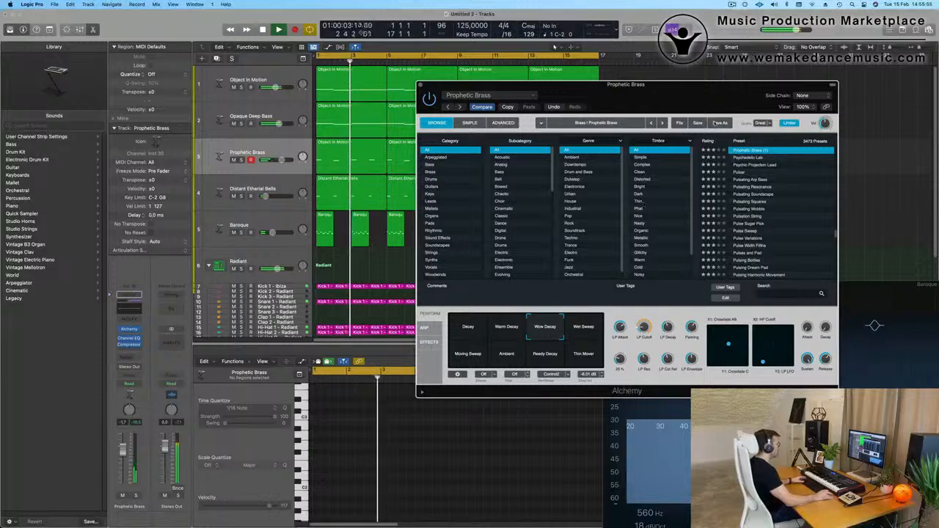
left_click_drag(431, 87, 443, 116)
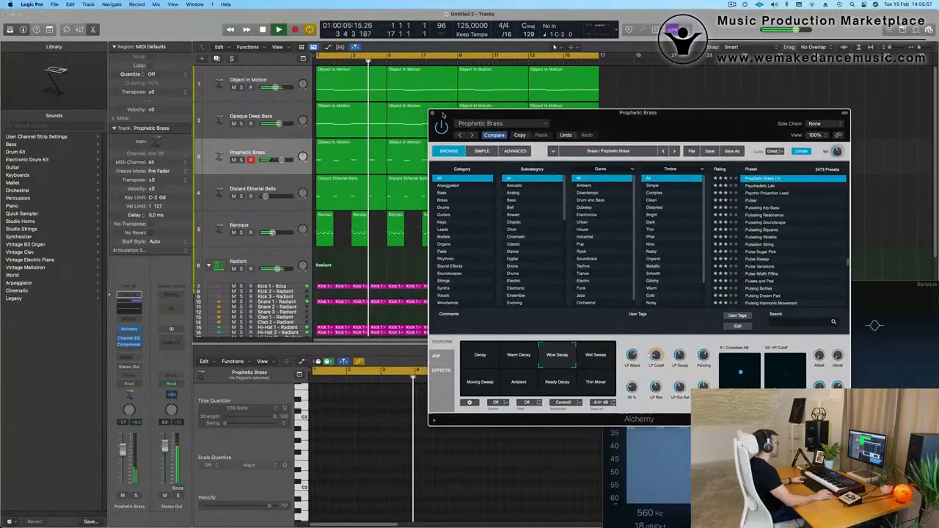
key("space")
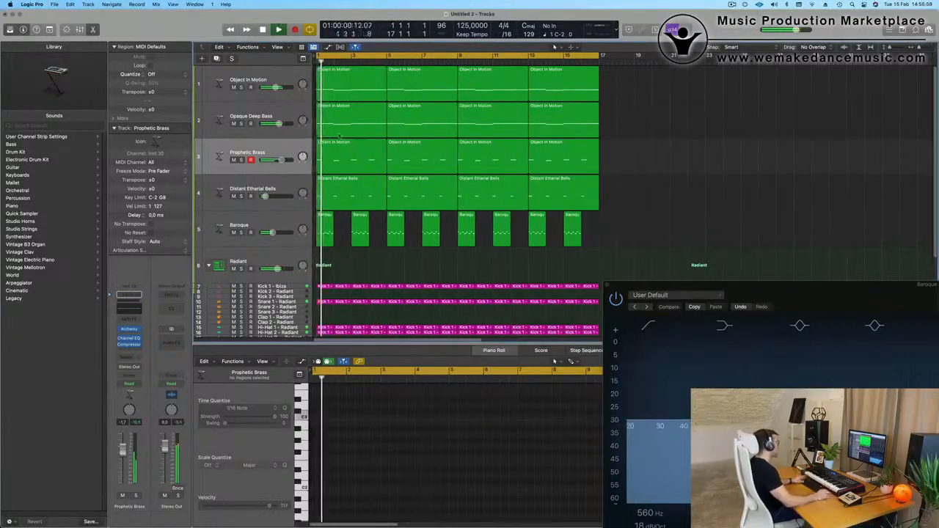
Apply a low cut at 122 Hz with a 24 dB/Oct slope in Prophetic Brass's Channel EQ and close the equaliser.
left_click(281, 155)
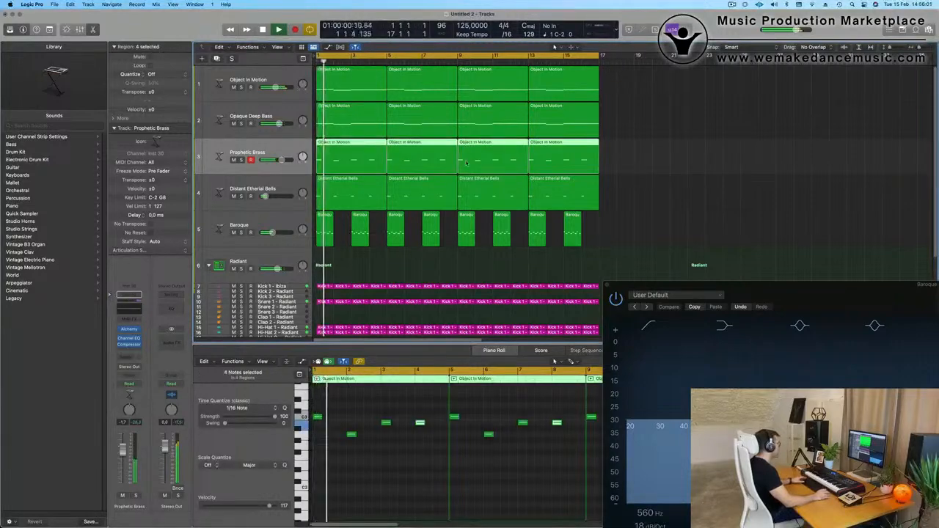
left_click(337, 146)
left_click_drag(394, 209, 374, 291)
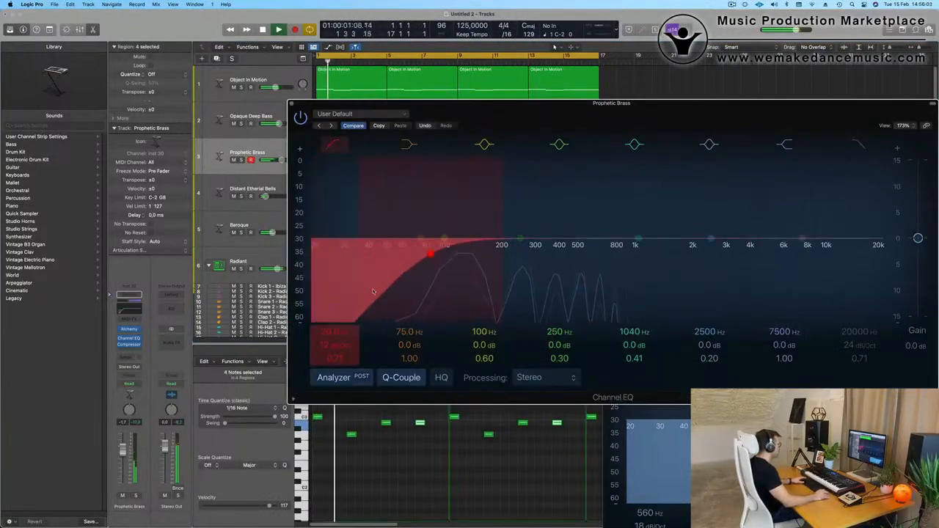
left_click_drag(334, 352, 334, 332)
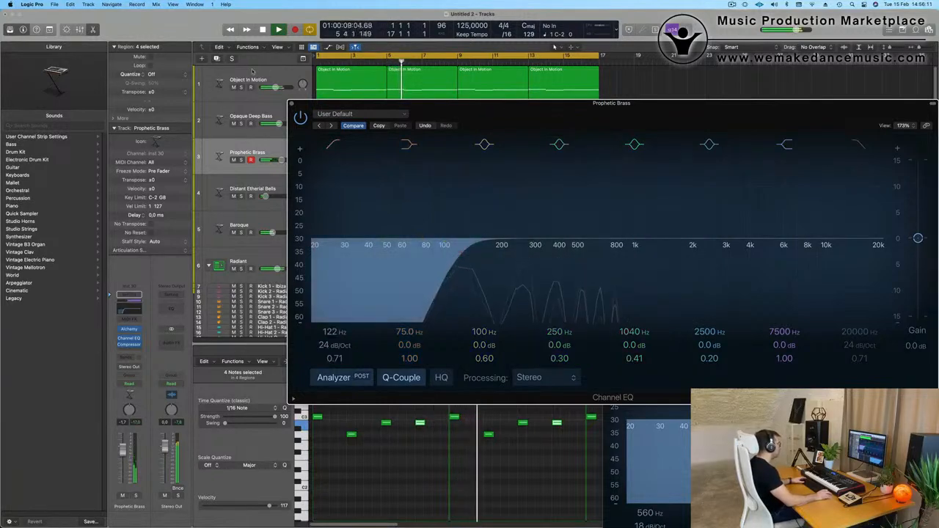
left_click(292, 104)
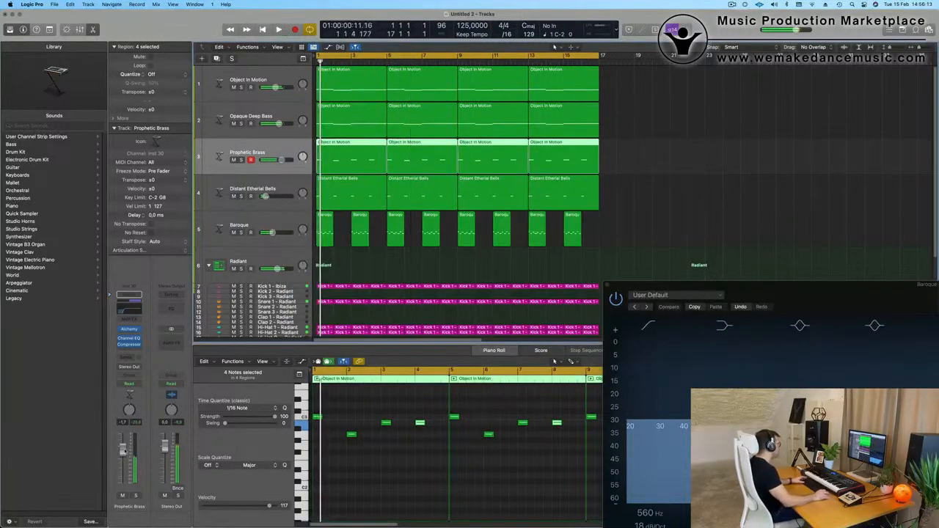
Lower the Prophetic Brass track's volume to about -4.5 dB during playback and close the leftover Baroque equaliser window.
left_click_drag(123, 451, 124, 455)
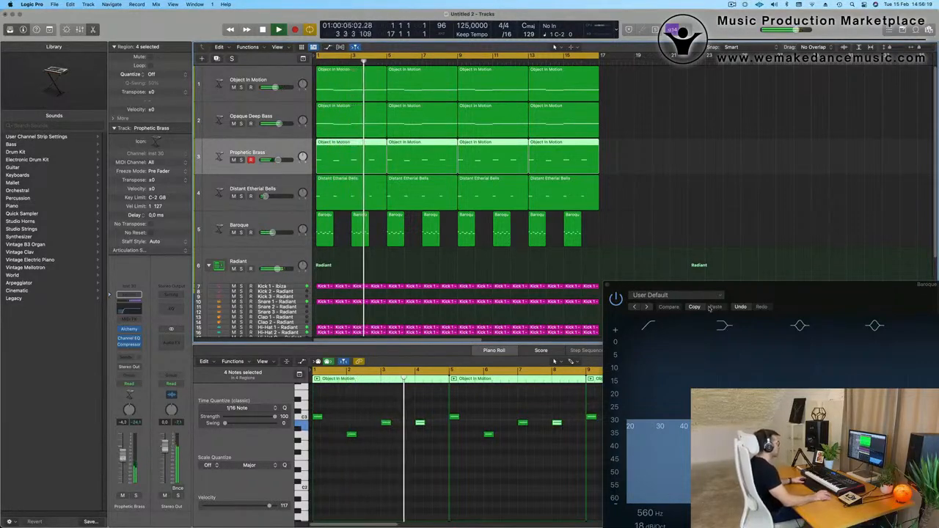
left_click(608, 284)
scroll(505, 272, "up", 1)
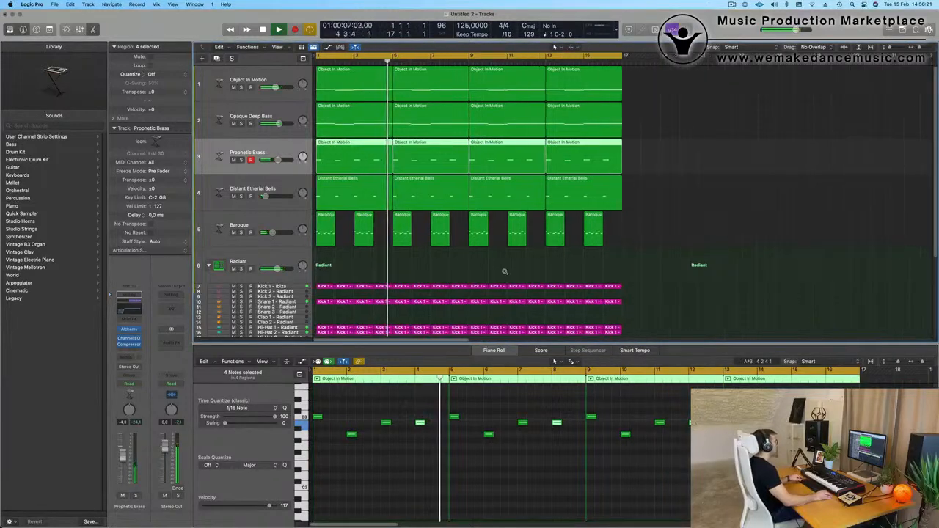
scroll(504, 273, "down", 2)
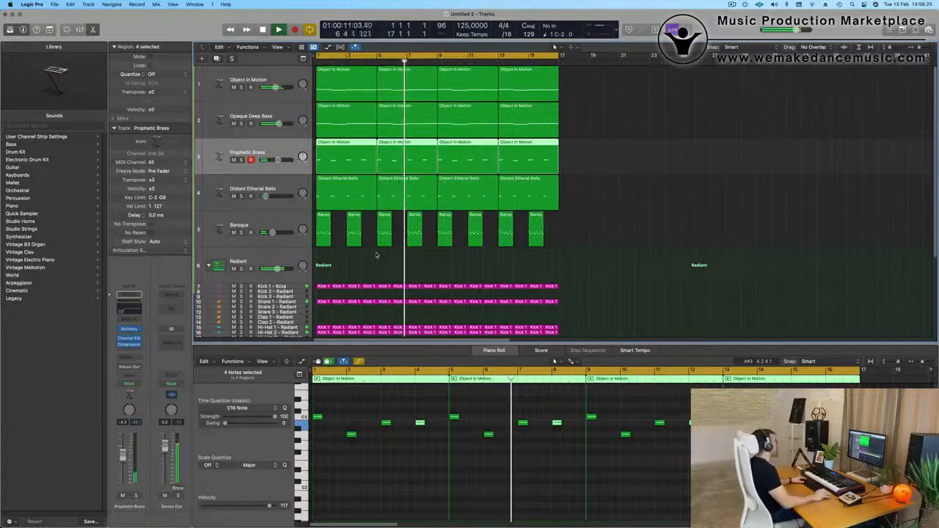
scroll(377, 255, "down", 2)
scroll(286, 77, "up", 2)
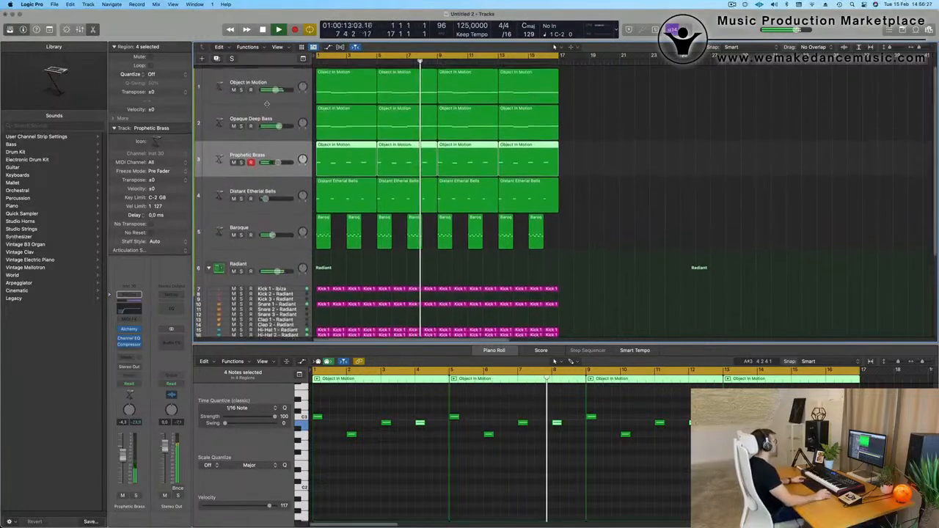
Check the Object In Motion track in solo, duplicate it, and place the duplicate directly below the Baroque track.
left_click(260, 82)
left_click(241, 87)
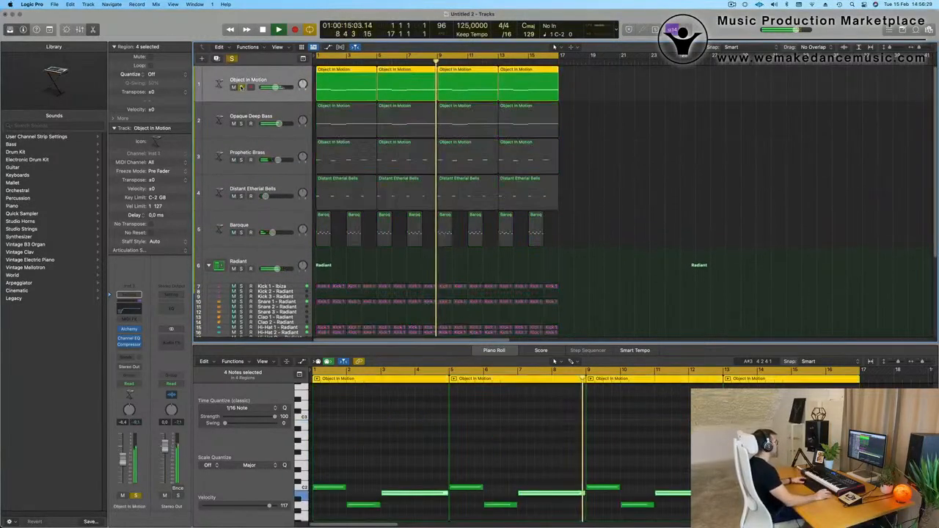
left_click(240, 87)
key("Return")
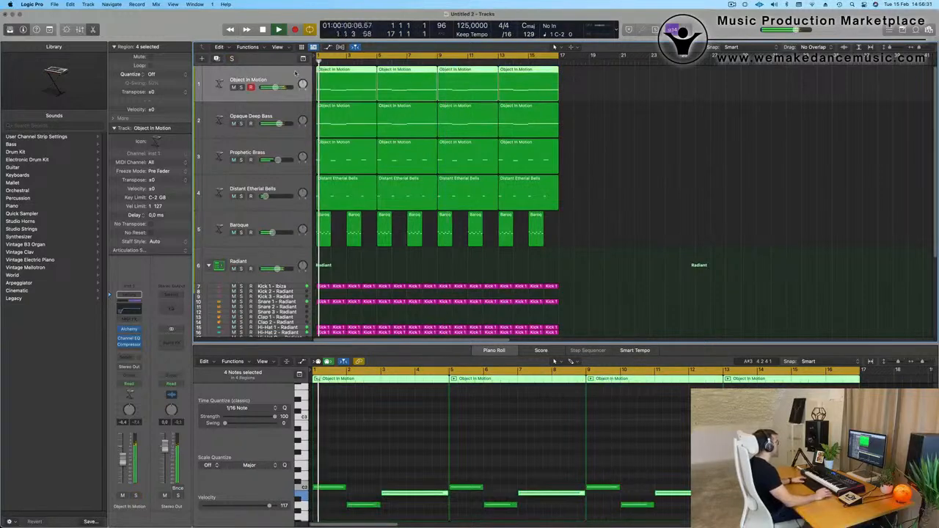
key("super+d")
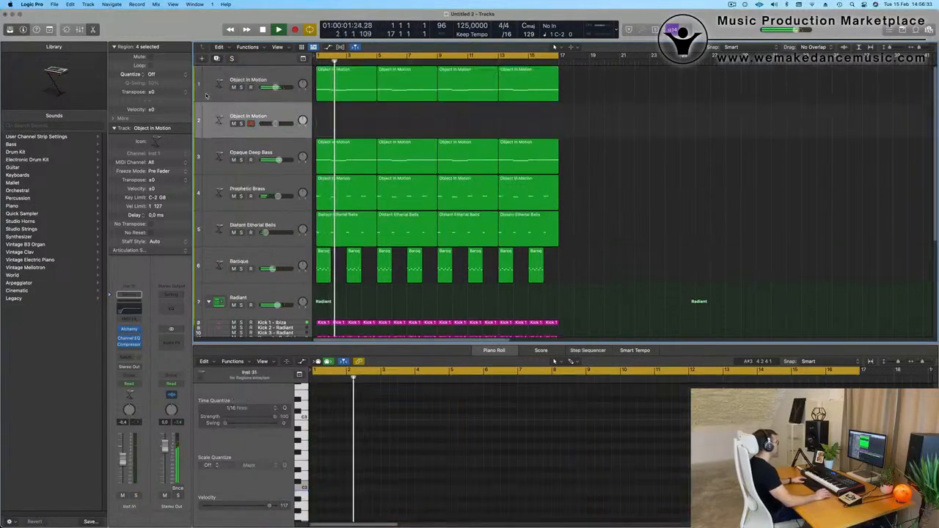
left_click_drag(279, 115, 279, 257)
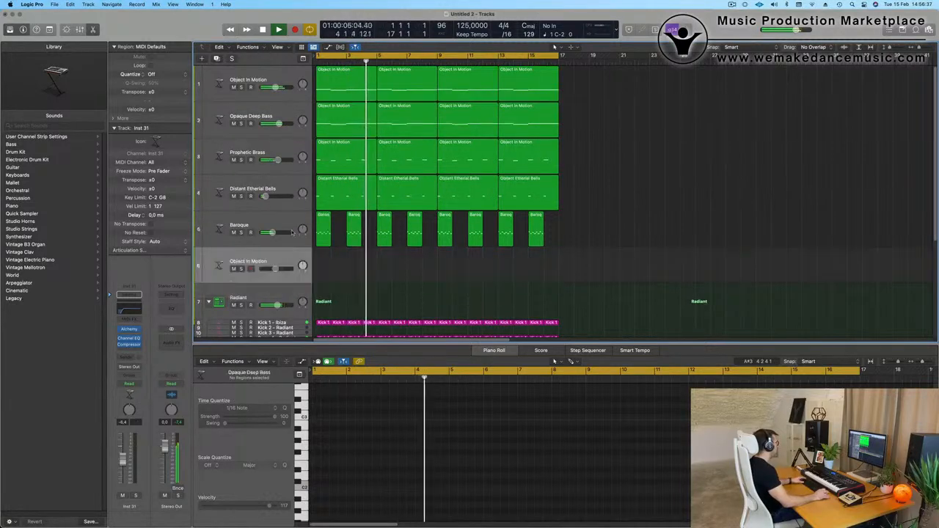
Copy the first Object In Motion region onto the duplicate track and add copies of its three notes one octave higher.
key("Return")
left_click_drag(341, 97, 341, 279, "alt")
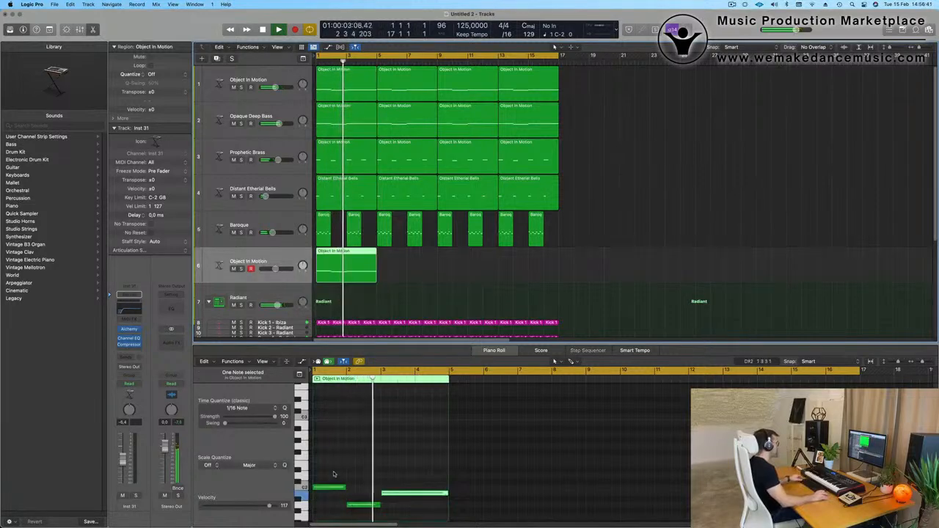
left_click_drag(334, 473, 406, 515)
left_click_drag(339, 487, 340, 424)
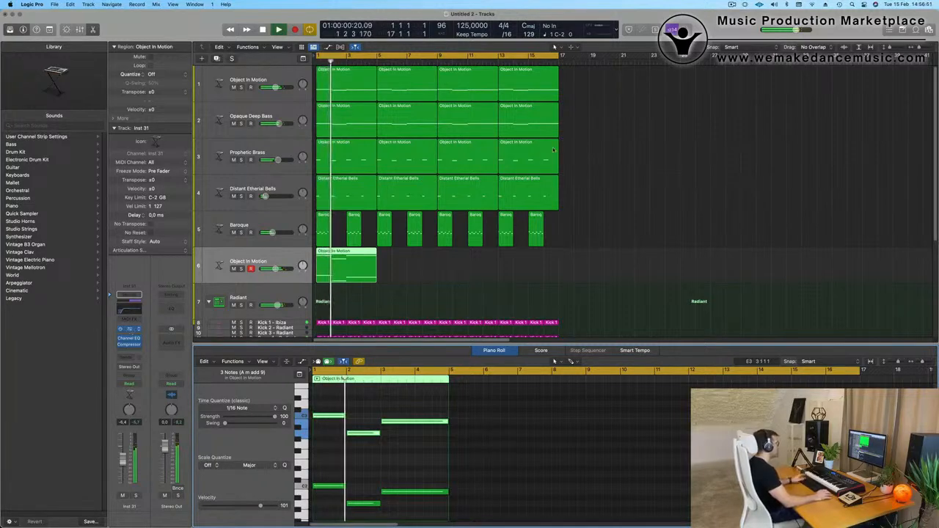
Repeat the octave-doubled region to fill all 16 bars and load the Cirrus Clouds pad preset in the new track's Alchemy.
left_click(129, 329)
left_click_drag(518, 117, 776, 118)
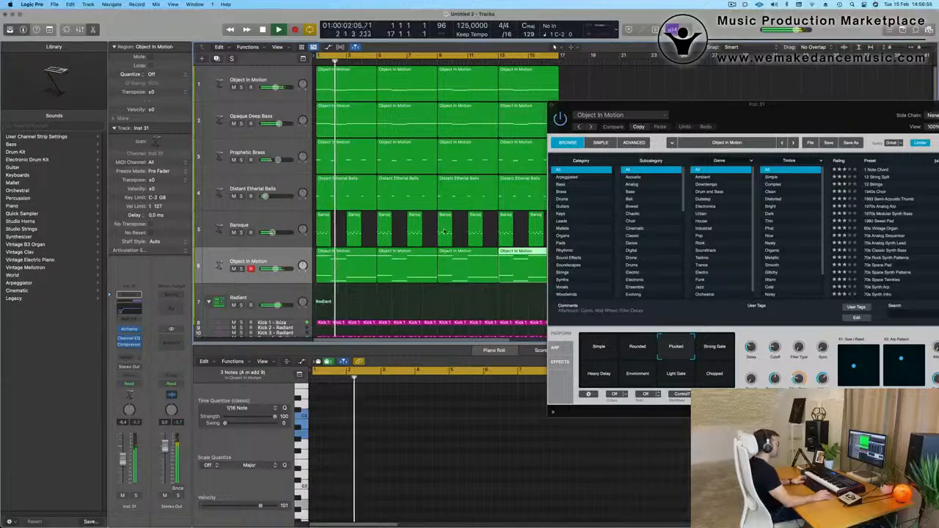
left_click_drag(787, 113, 595, 106)
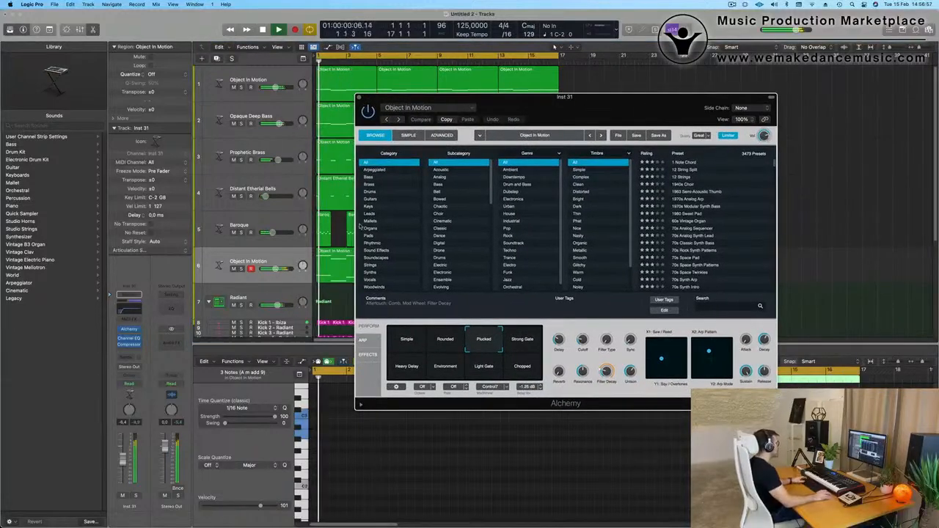
left_click(370, 235)
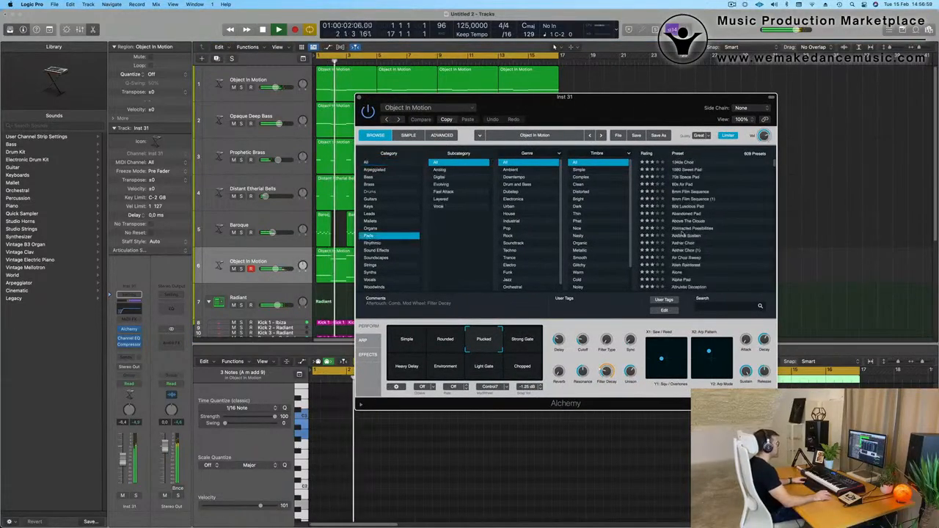
scroll(682, 233, "down", 10)
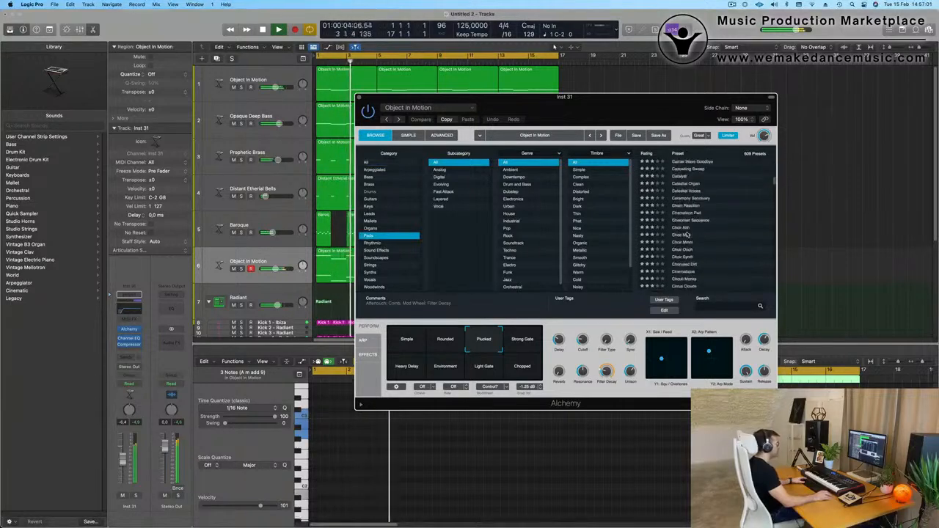
left_click(693, 228)
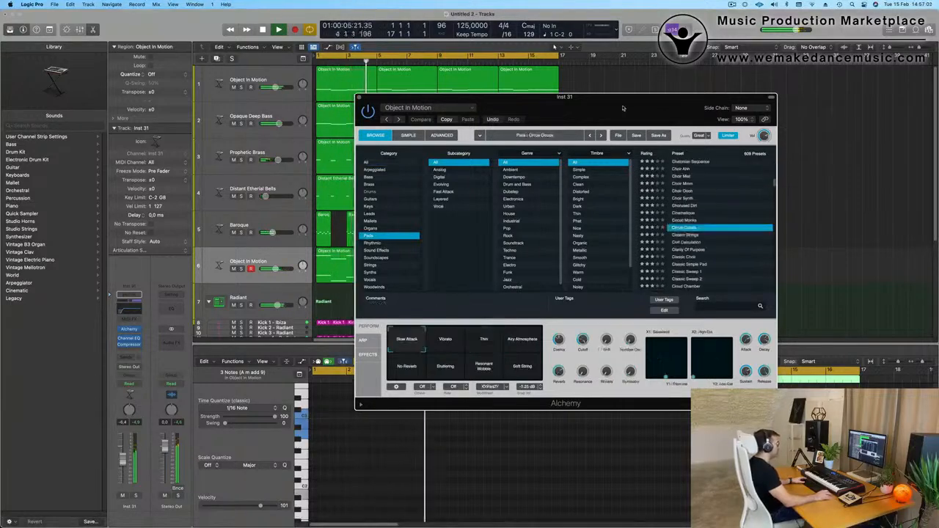
Audition Cirrus Clouds' Vibrato, Thin and No Reverb variations during playback while adjusting its Attack and the track volume.
left_click_drag(623, 108, 705, 102)
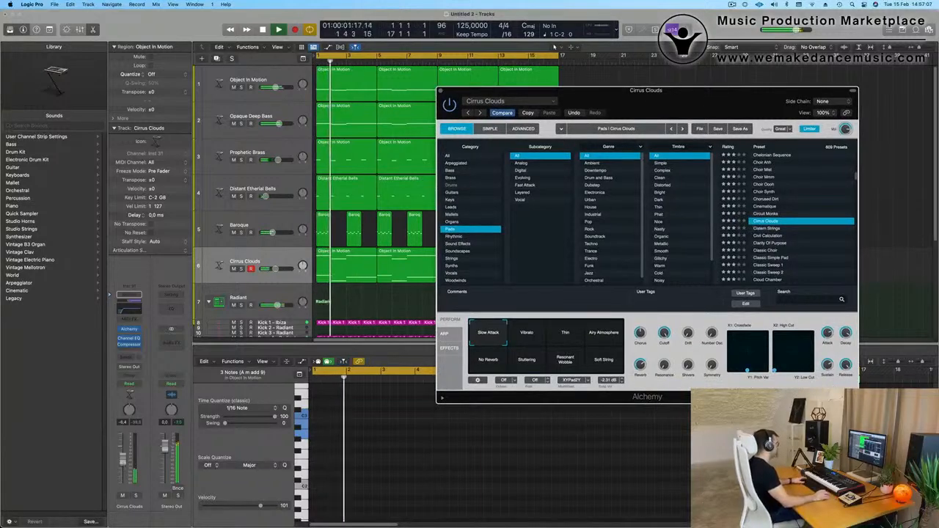
left_click(555, 46)
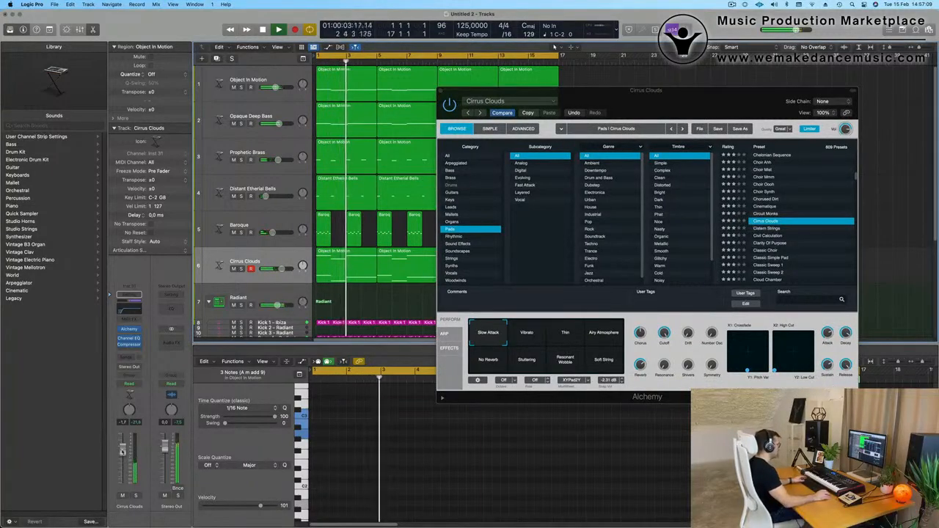
left_click(534, 335)
key("space")
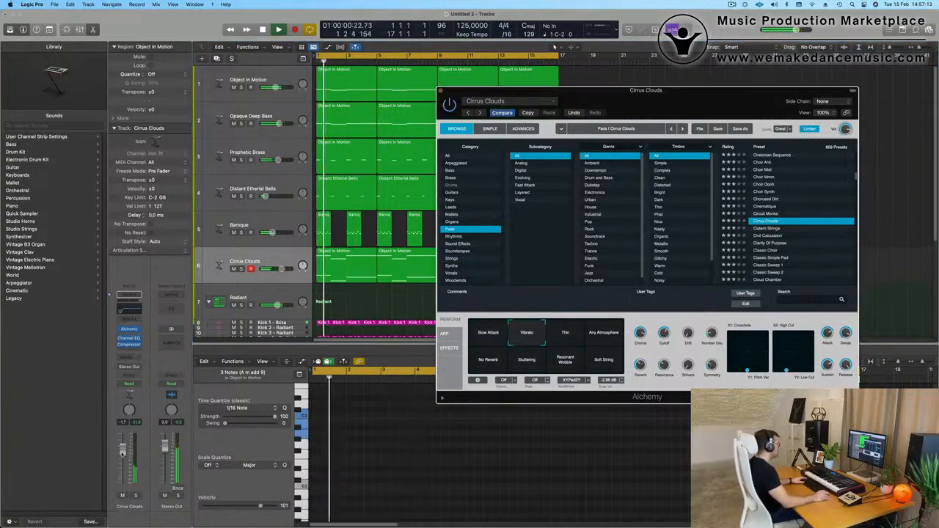
left_click(828, 335)
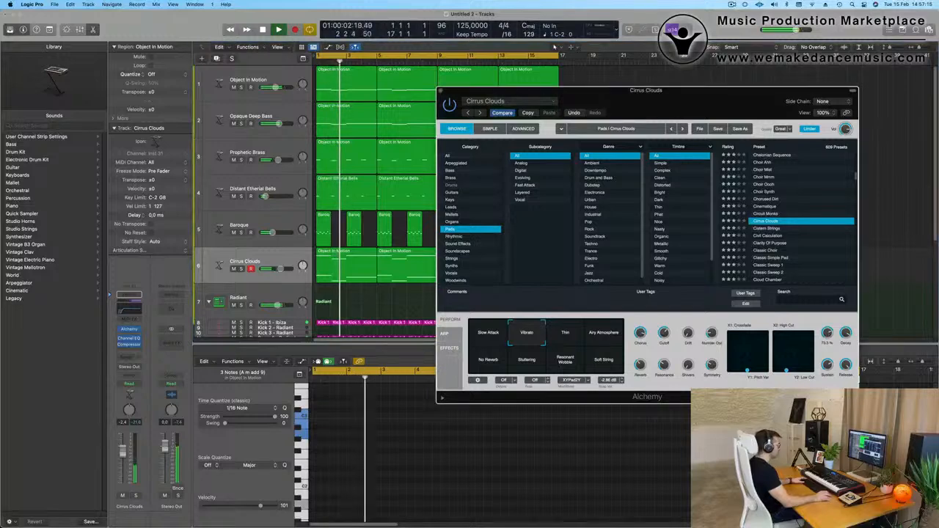
left_click(565, 334)
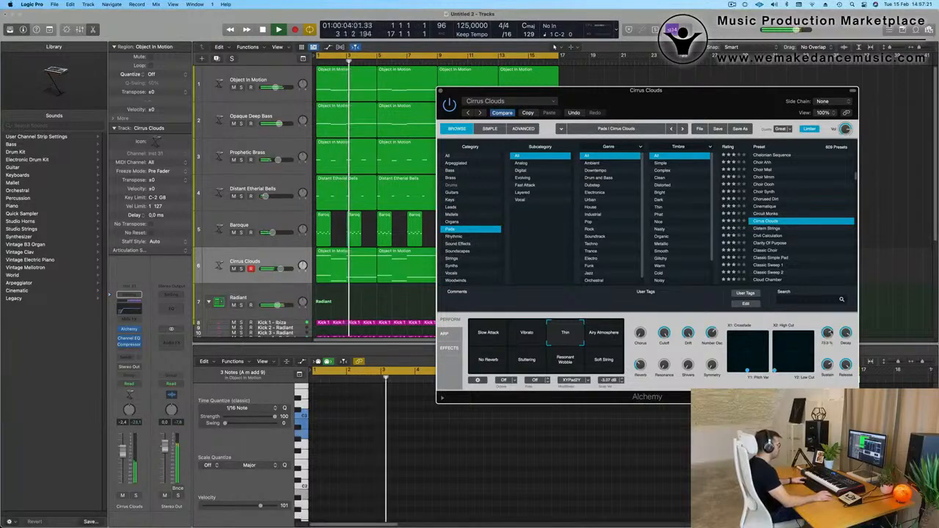
key("Return")
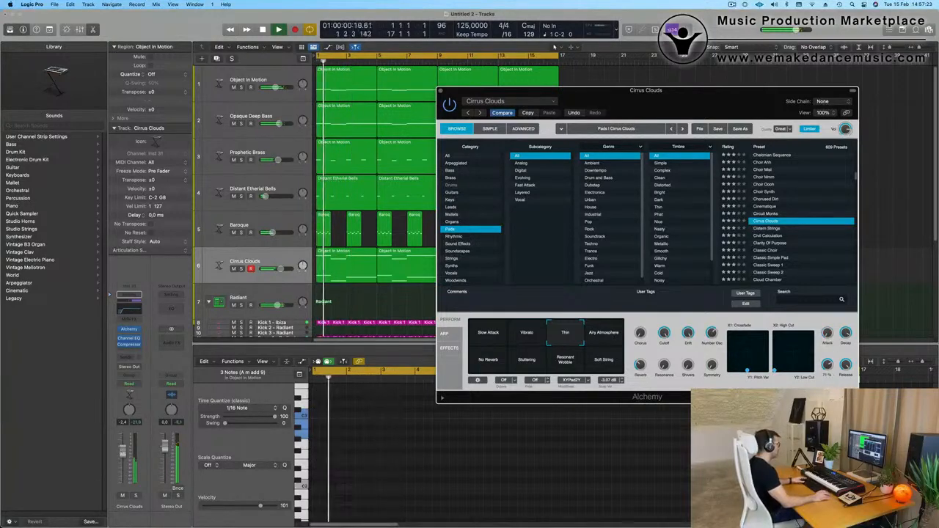
key("space")
key("super+w")
key("space")
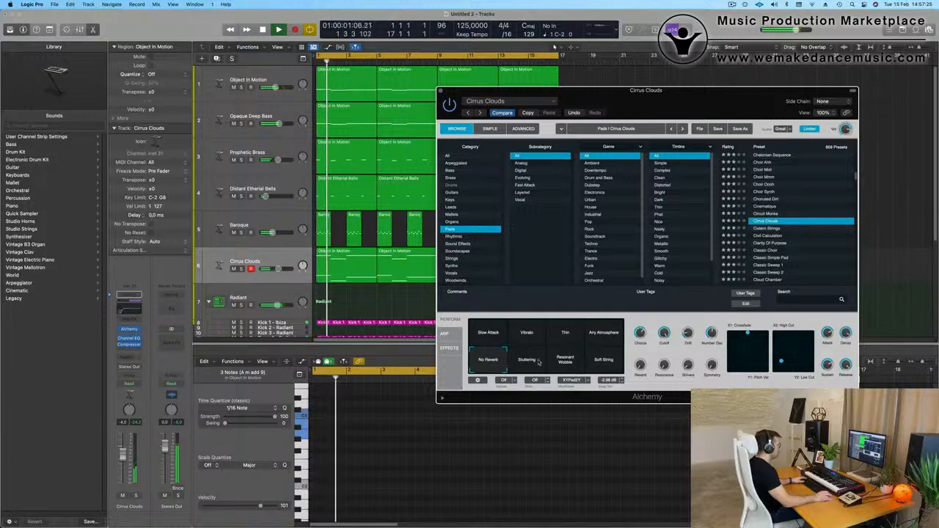
Try the Cistern Strings pad preset from the start of the loop with its Attack at 1.0 %.
key("space")
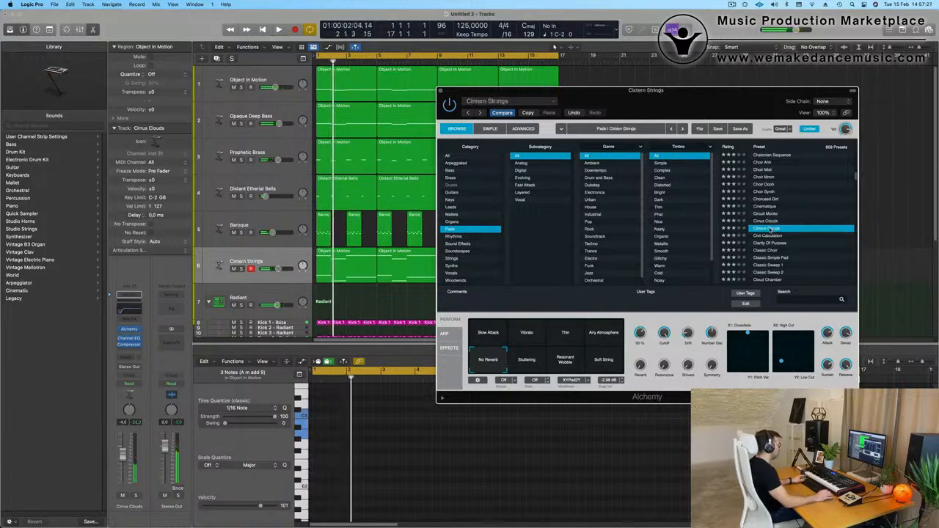
key("Return")
key("space")
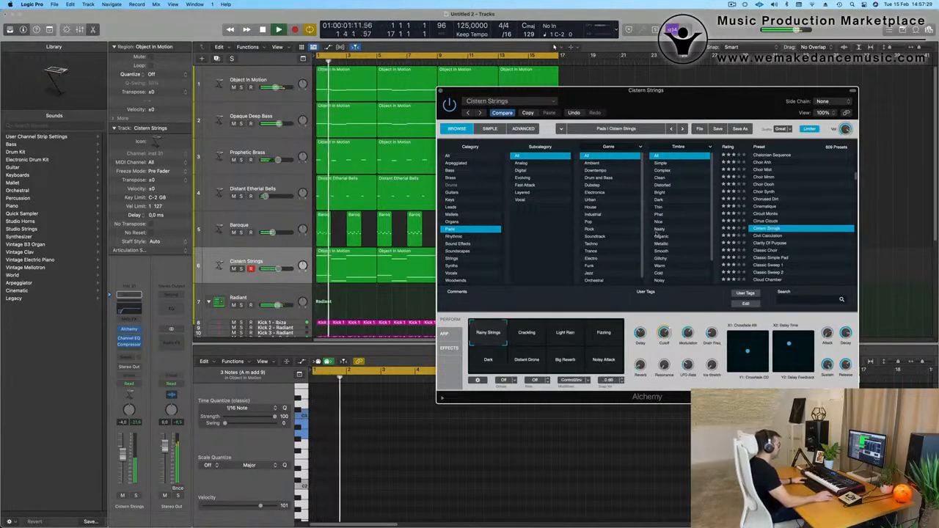
left_click_drag(719, 102, 605, 93)
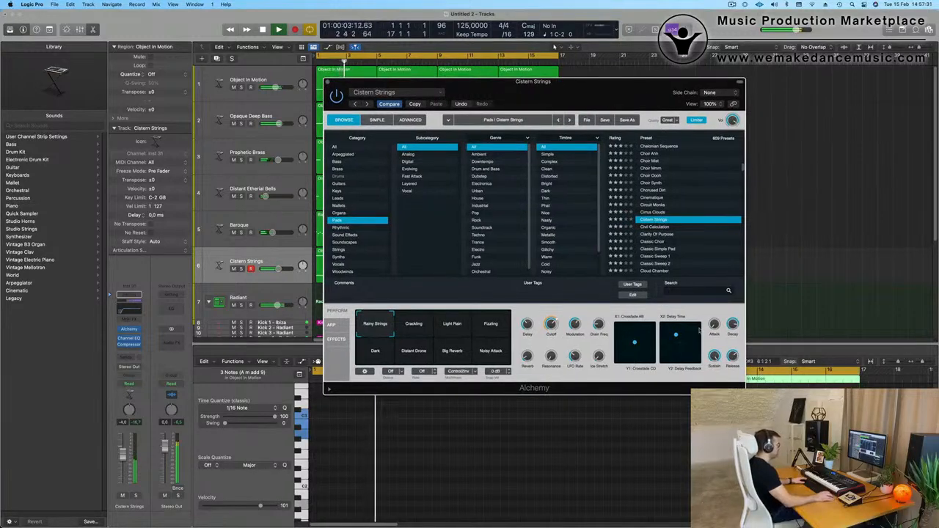
scroll(669, 256, "down", 3)
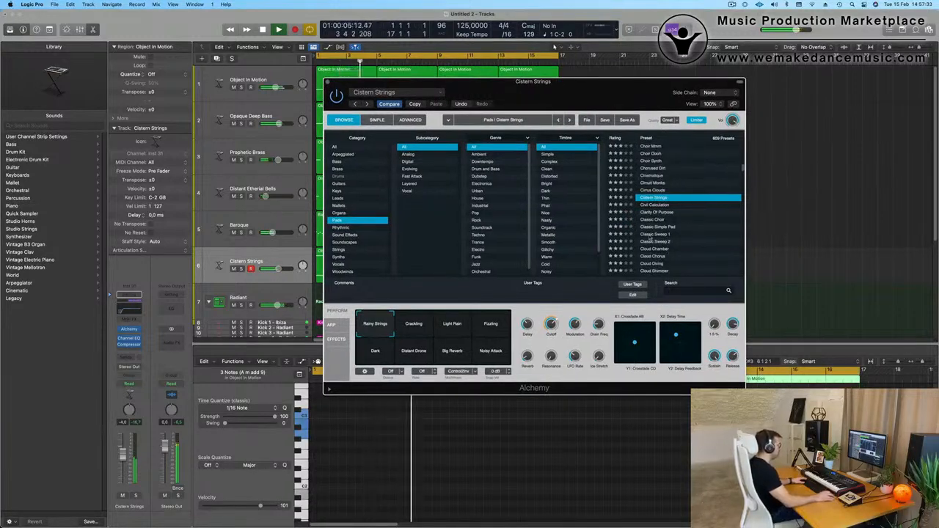
Load the Classic Sweep 1 pad preset and audition its Tremolo, Faster Tremolo, Octave and Flanger Sweep variations during playback.
left_click(655, 234)
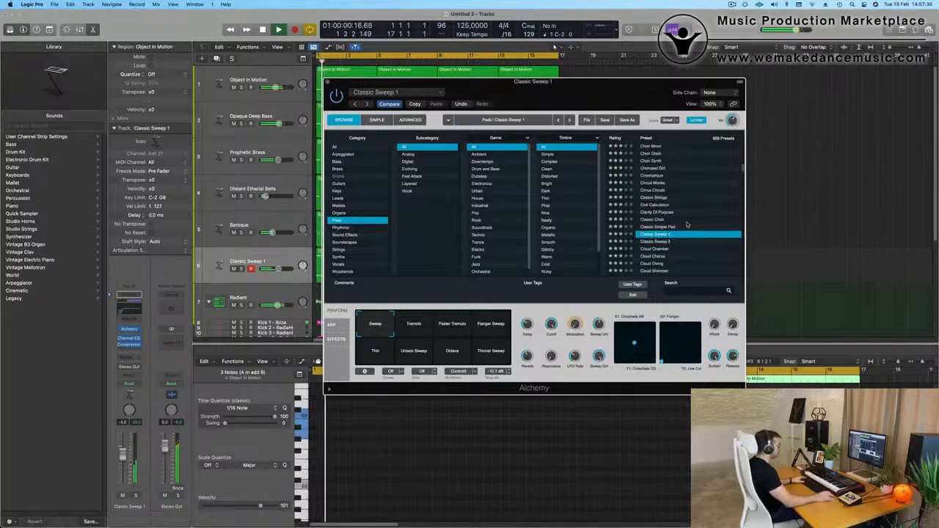
left_click_drag(595, 99, 645, 119)
left_click(471, 351)
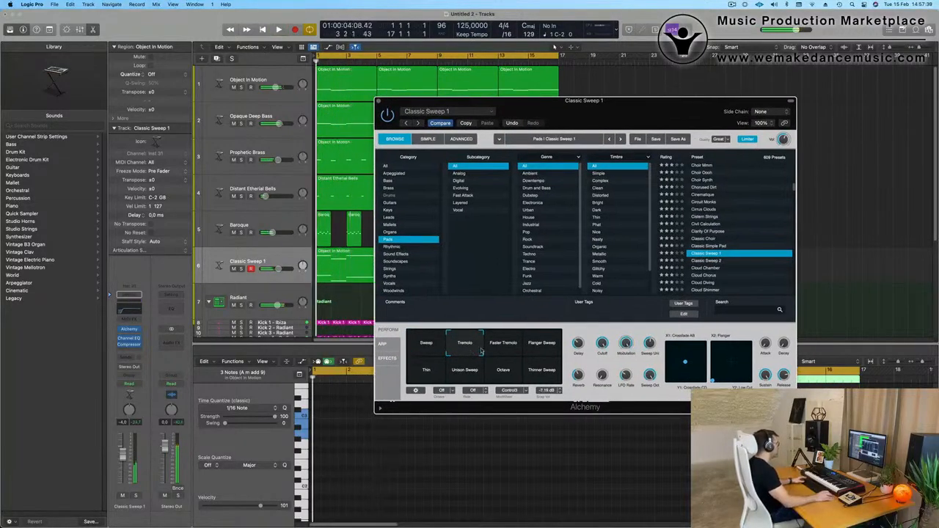
left_click(510, 349)
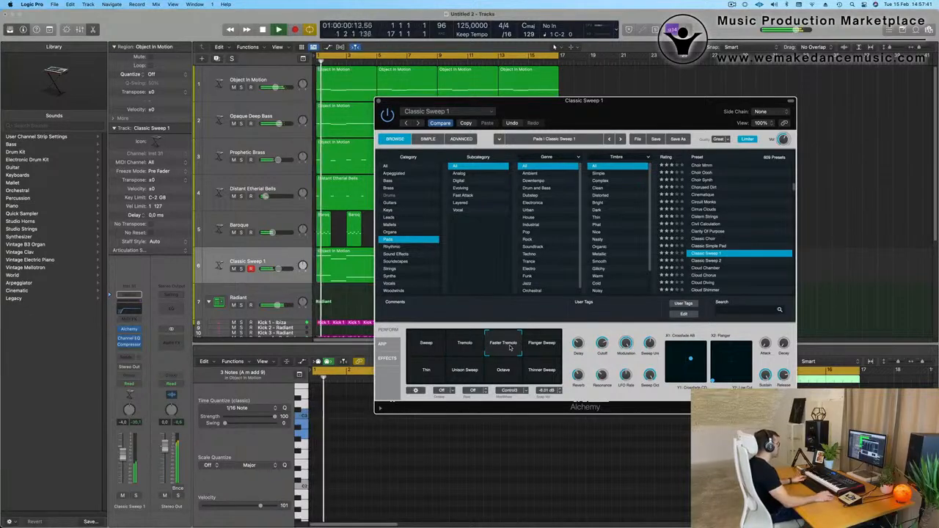
left_click_drag(123, 459, 123, 456)
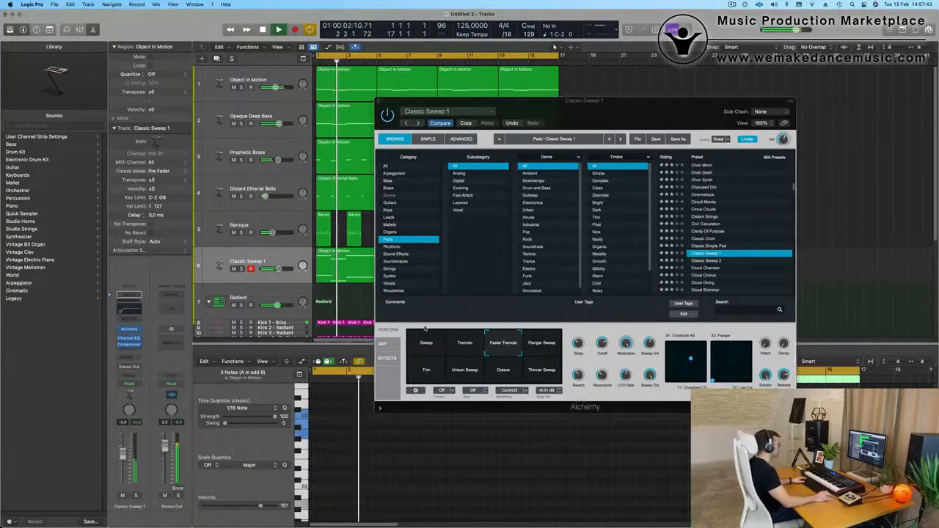
left_click(547, 351)
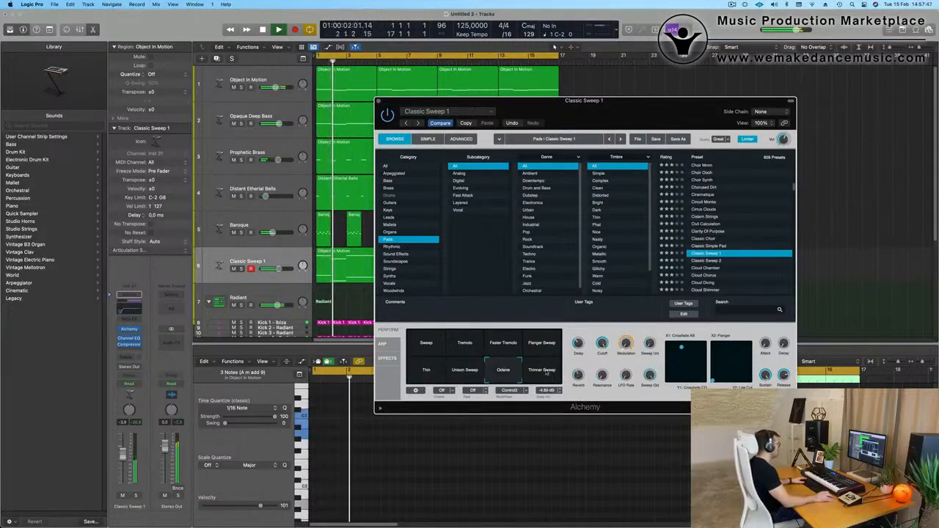
left_click(546, 373)
left_click(545, 342)
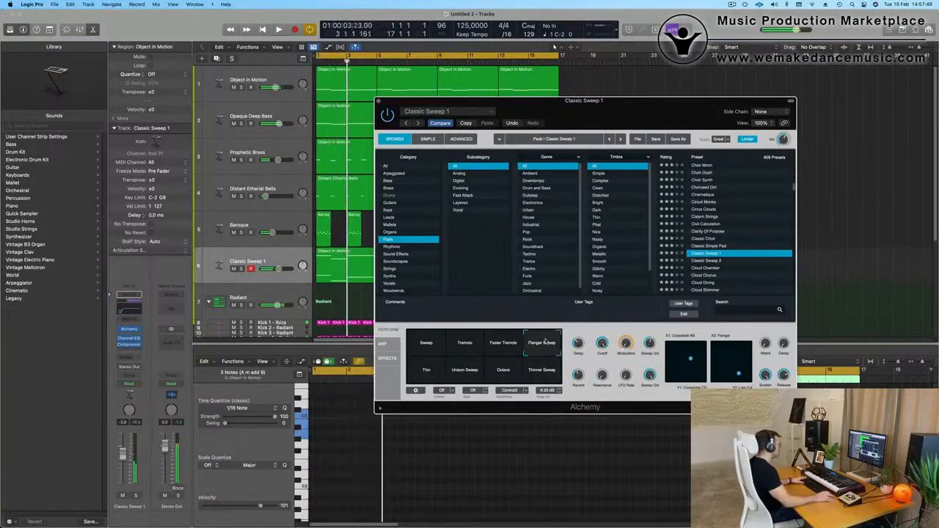
Select Classic Sweep 1's Sweep variation, adjust its Cutoff, and set the track's volume to about -2.1 dB.
left_click(427, 343)
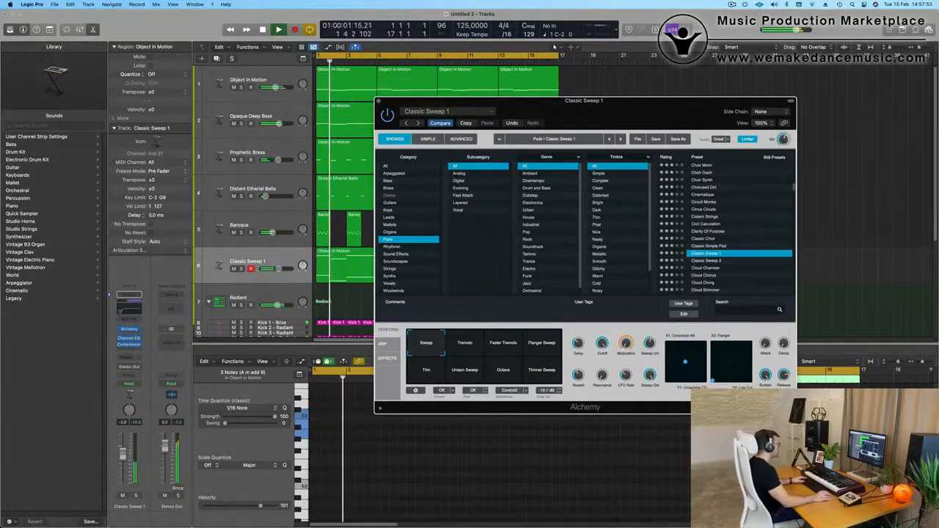
left_click_drag(603, 344, 608, 394)
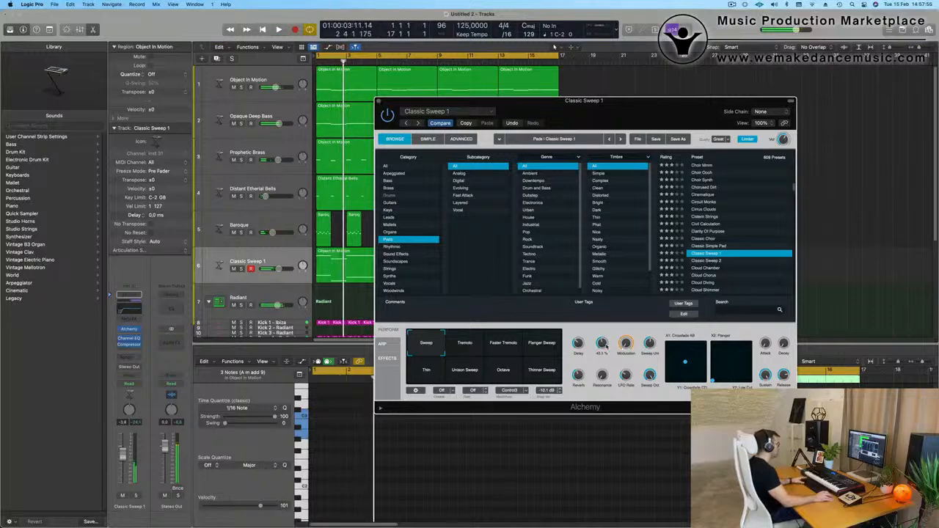
key("space")
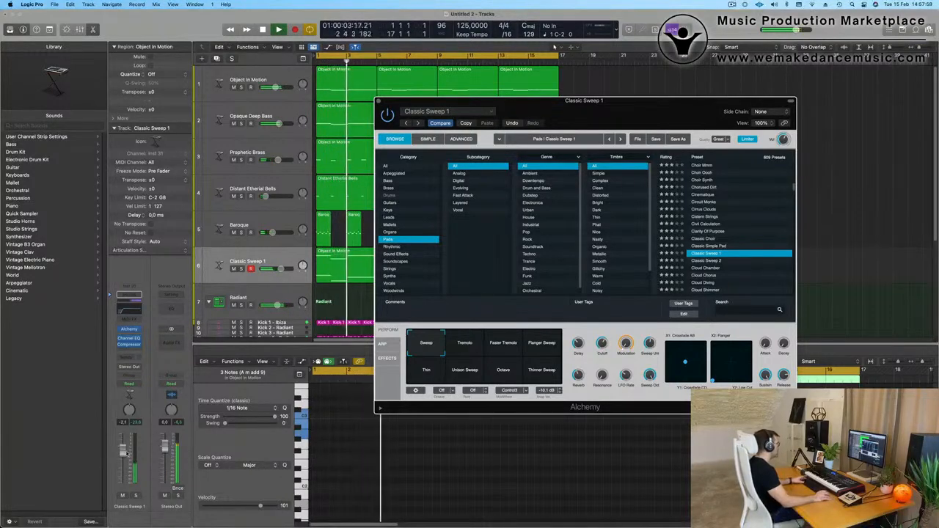
Set the Classic Sweep 1 track's volume to -1.1 dB during playback, adjust its Cutoff and close the instrument window.
left_click_drag(126, 454, 126, 450)
key("Return")
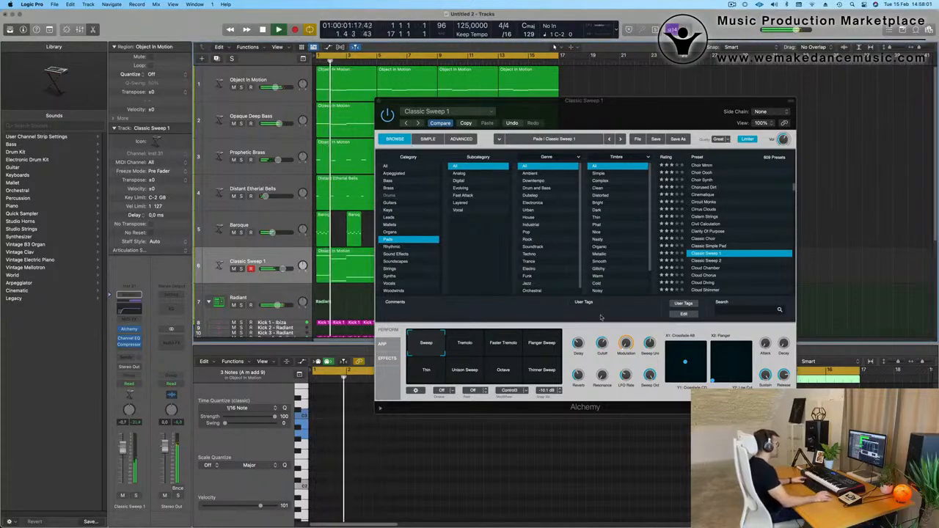
left_click_drag(603, 343, 618, 170)
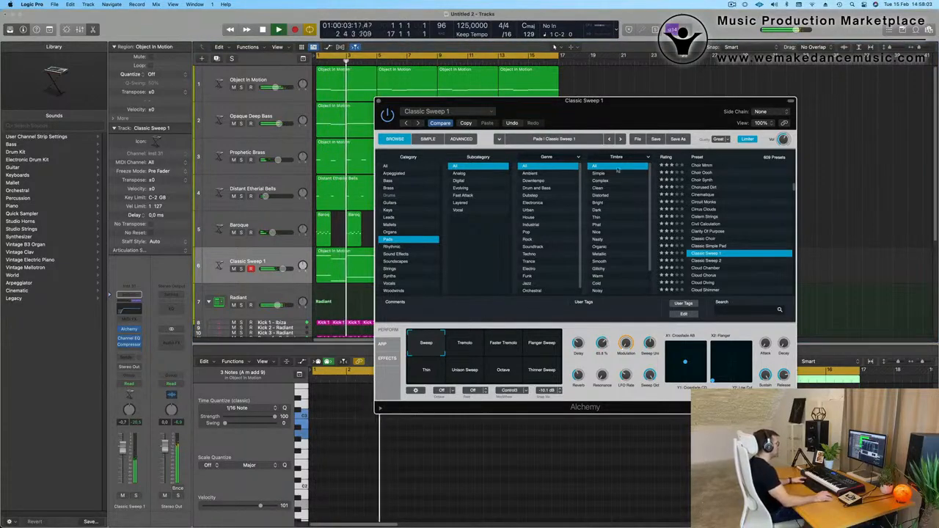
left_click_drag(632, 115, 643, 109)
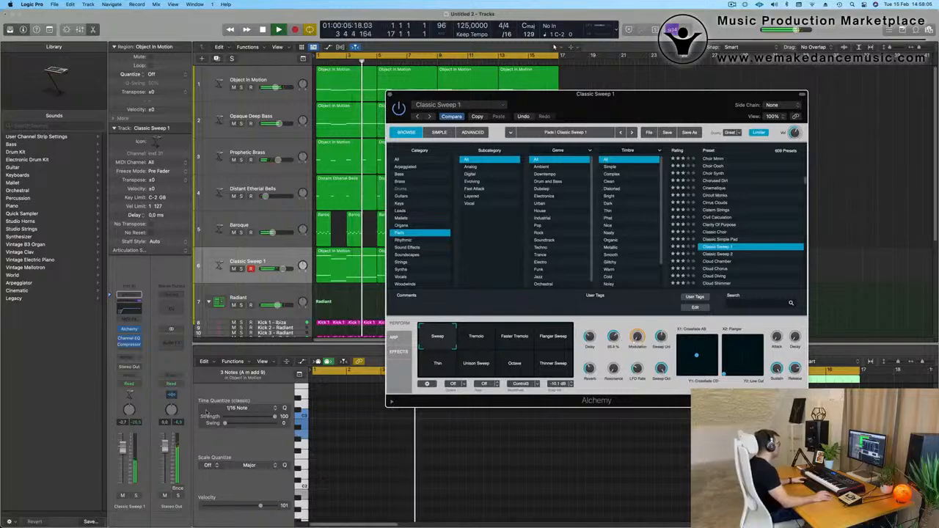
left_click_drag(126, 448, 125, 449)
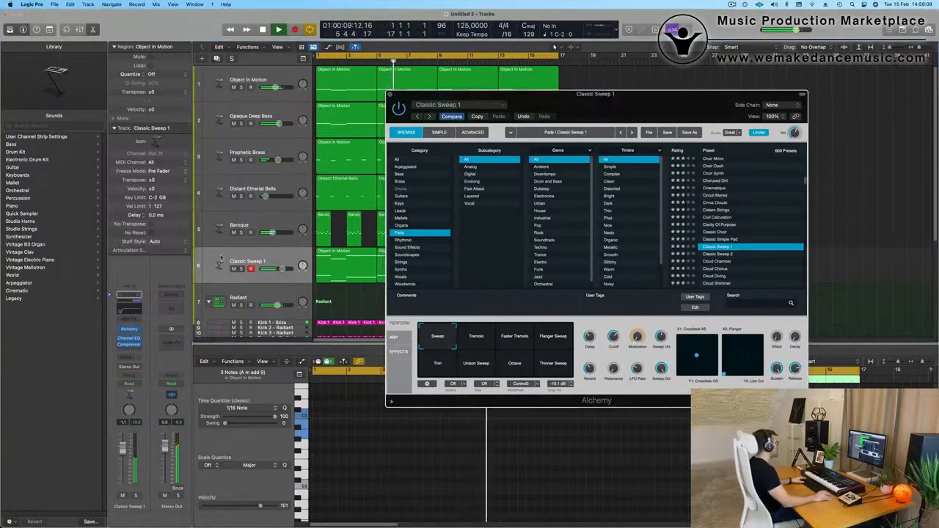
left_click(390, 94)
Compare the Classic Sweep 1 pad soloed and within the full mix during playback.
left_click(241, 268)
left_click(241, 269)
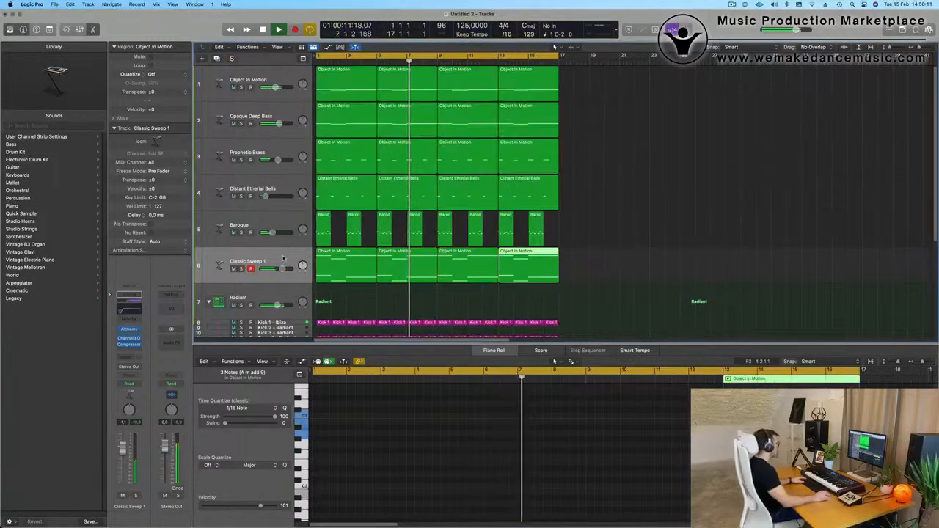
left_click(284, 260)
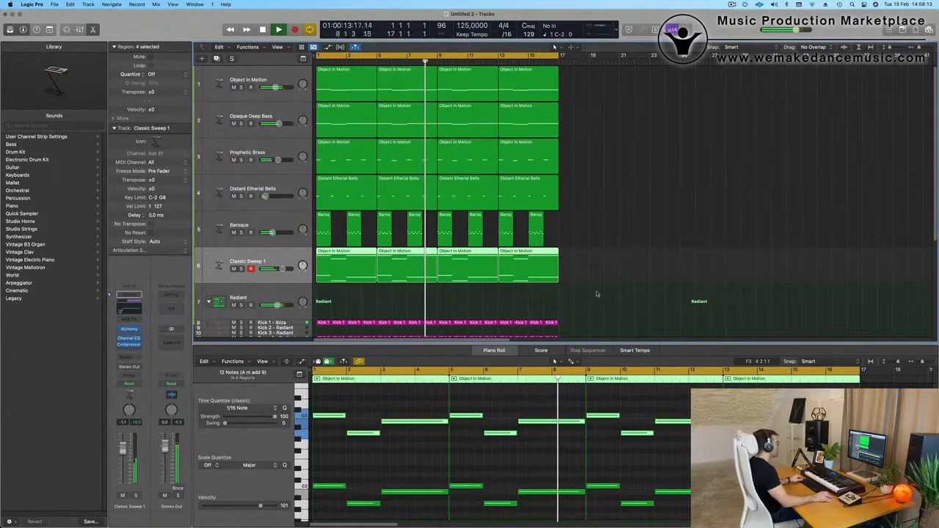
scroll(621, 165, "down", 1)
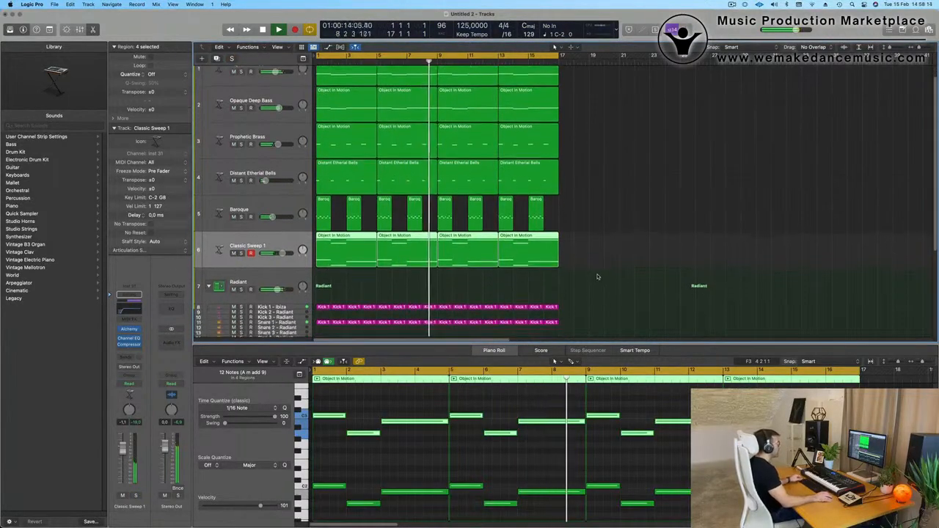
scroll(621, 190, "up", 1)
left_click(620, 195)
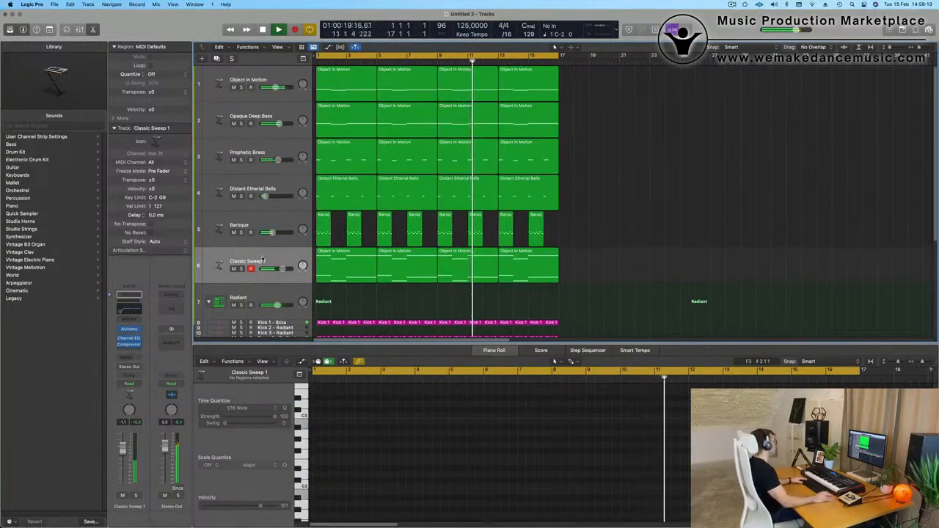
Repeat all regions on every track once so that the arrangement spans 32 bars.
left_click(293, 256)
key("super+a")
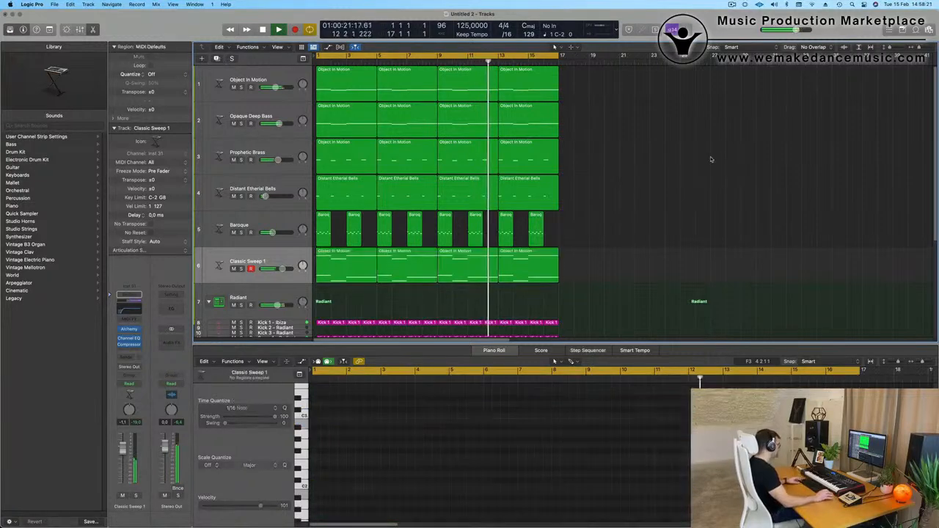
key("super+r")
scroll(711, 159, "down", 1)
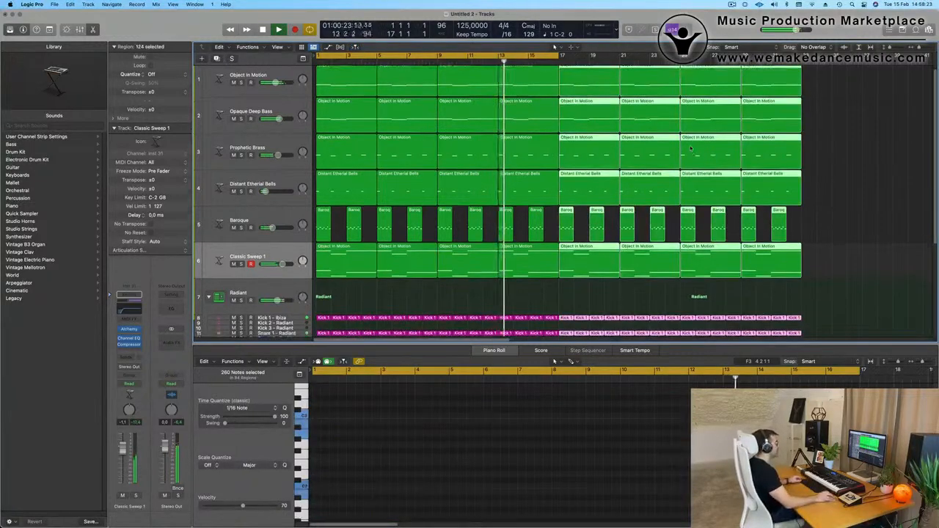
scroll(711, 160, "down", 5)
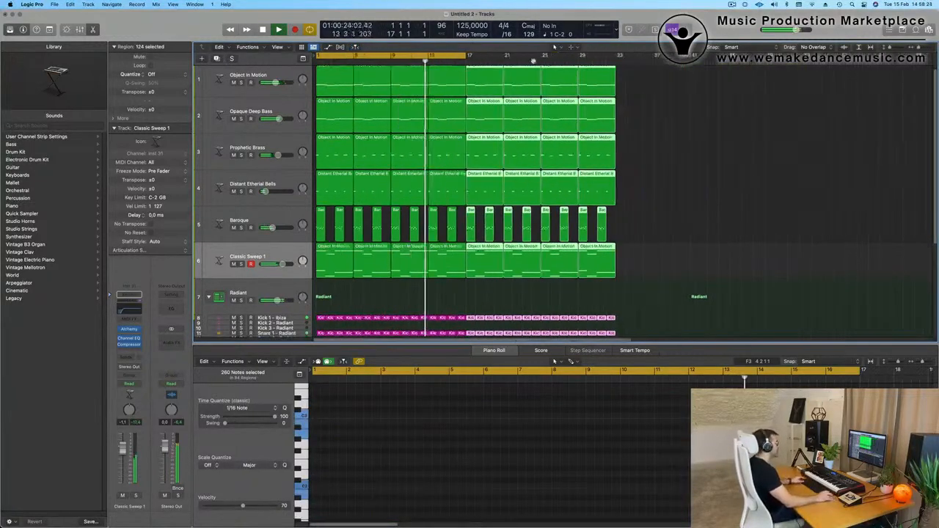
Show the secondary time ruler above the arrangement and deselect the repeated regions.
left_click(287, 47)
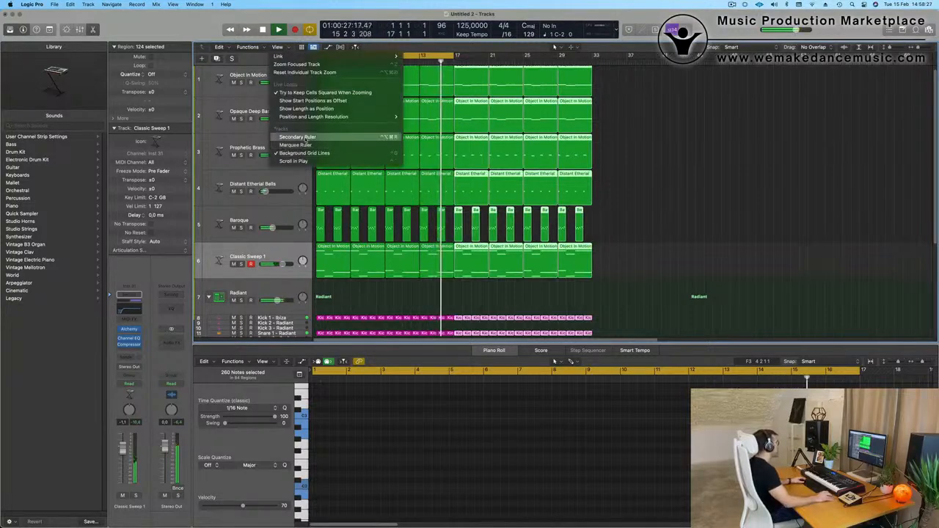
left_click(307, 138)
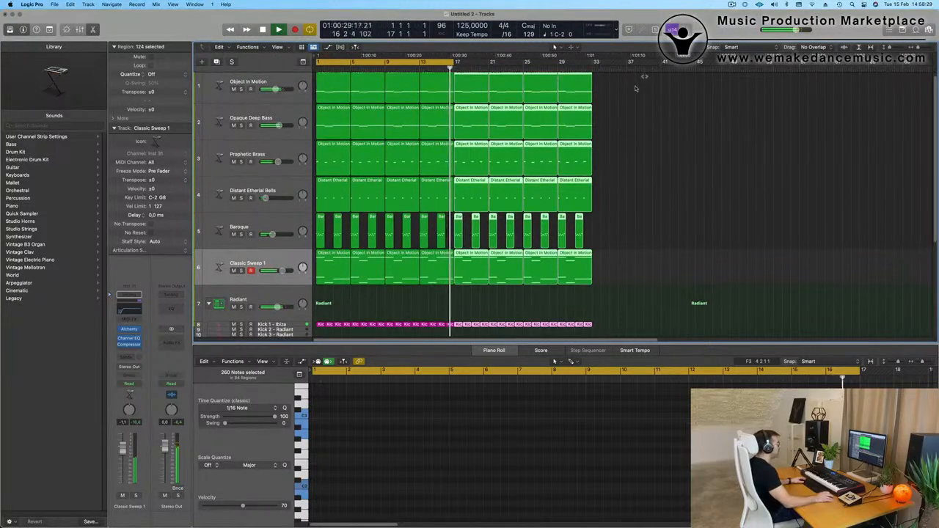
left_click(676, 139)
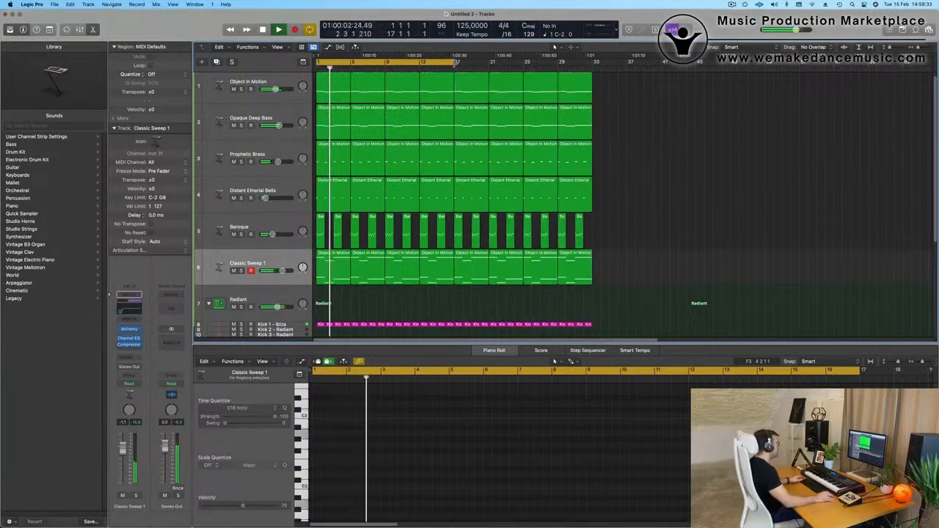
Extend the cycle range to bar 33 and play the arrangement from the beginning, briefly soloing Classic Sweep 1.
left_click_drag(455, 61, 595, 79)
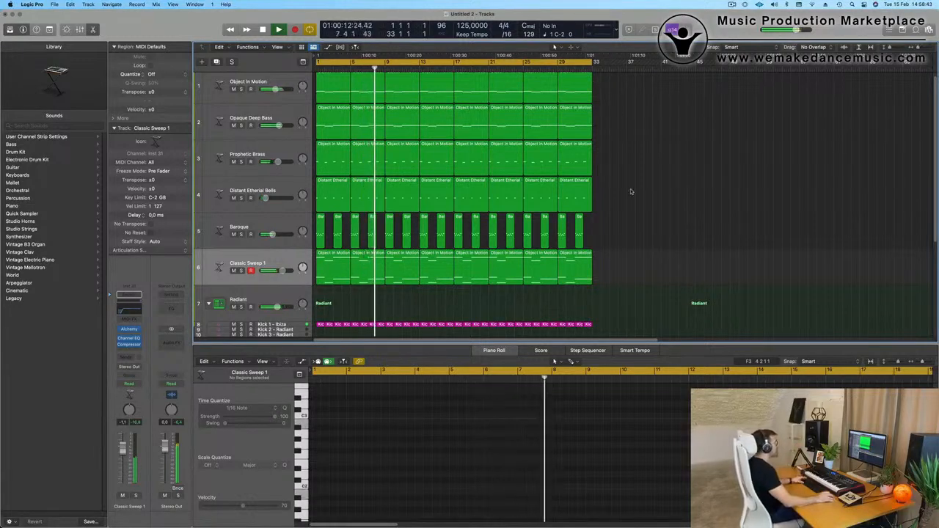
key("Return")
scroll(649, 196, "up", 2)
key("space")
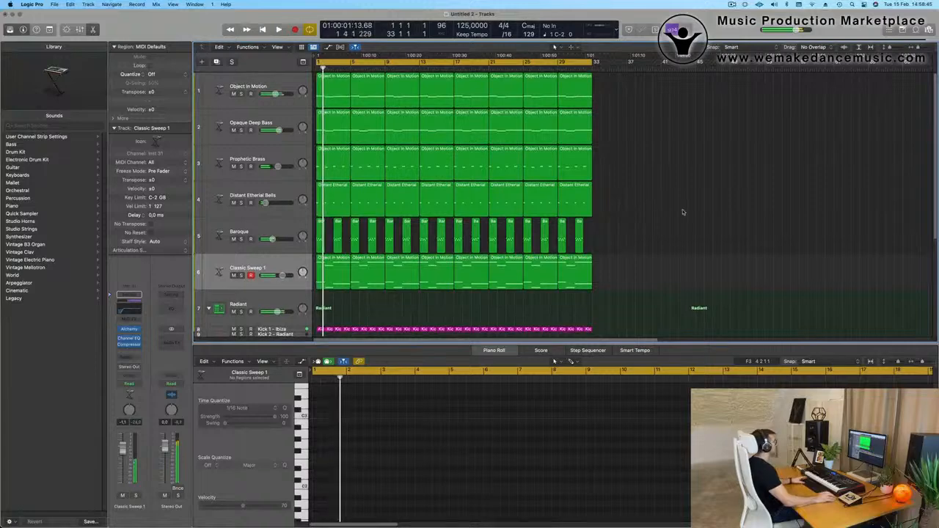
key("Return")
key("space")
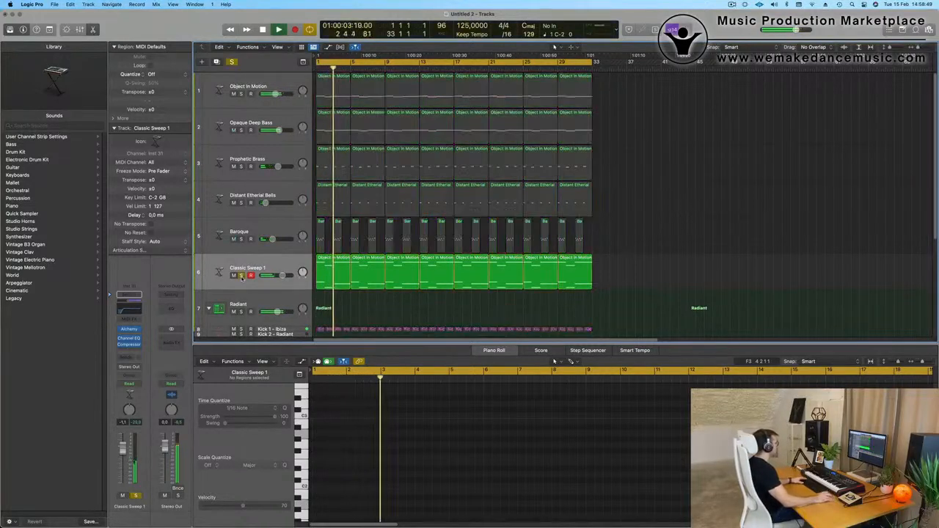
left_click(281, 265)
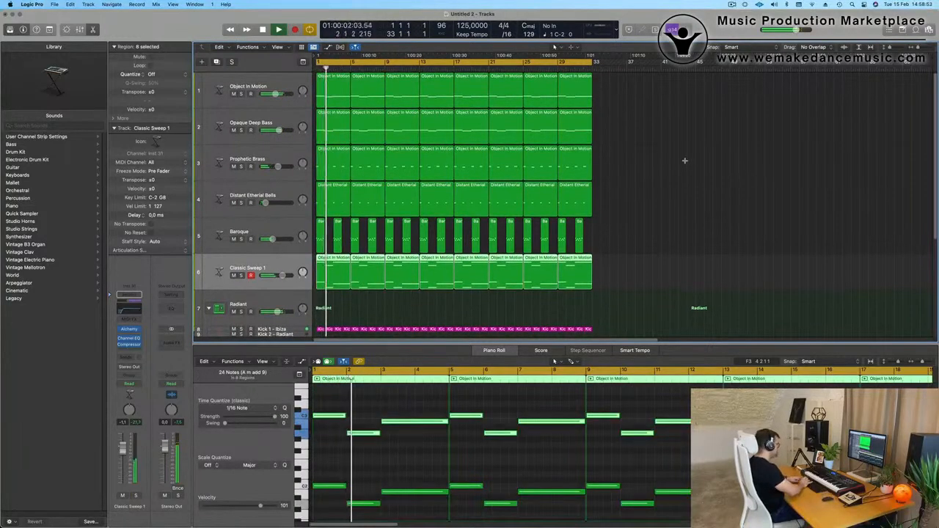
Repeat the whole 32-bar arrangement with its cycle range to reach bar 65.
key("super+a")
key("super+r")
key("super+Left")
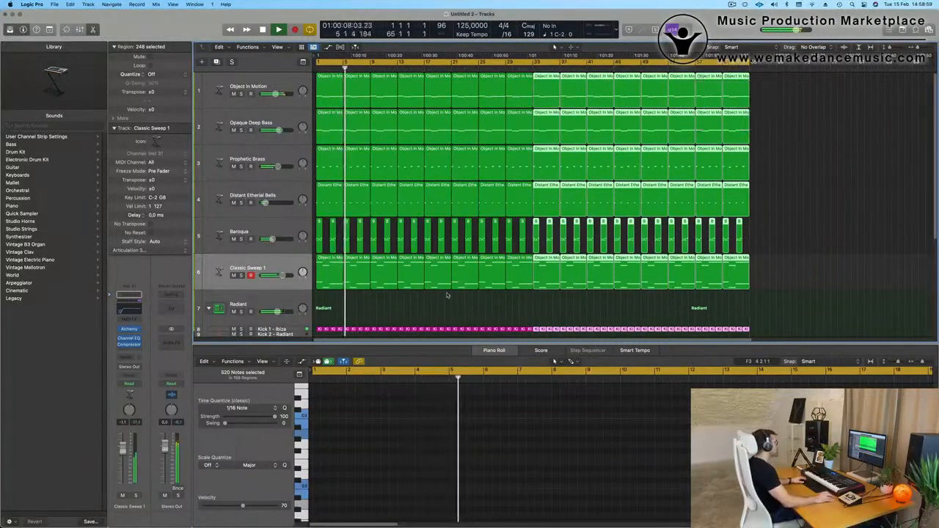
Duplicate the Classic Sweep 1 track with its channel settings and open the copy's Alchemy instrument.
left_click(244, 267)
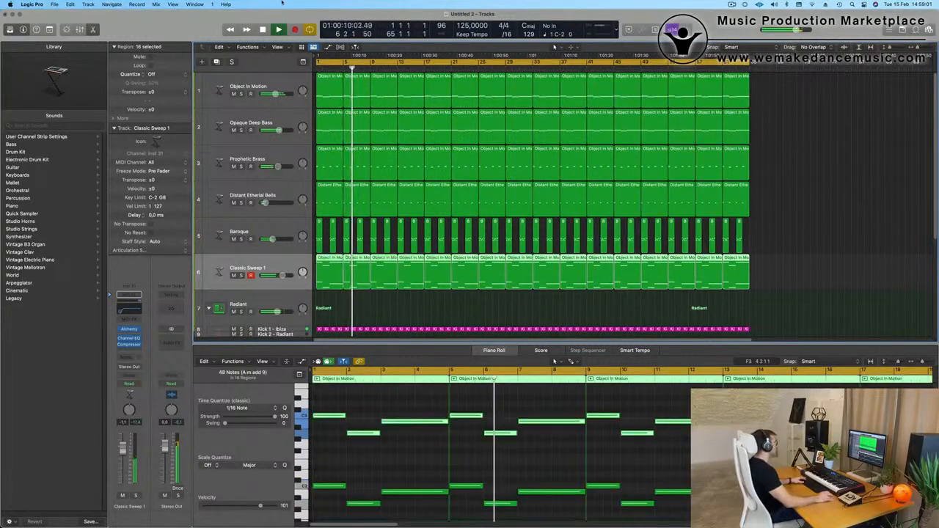
key("super+d")
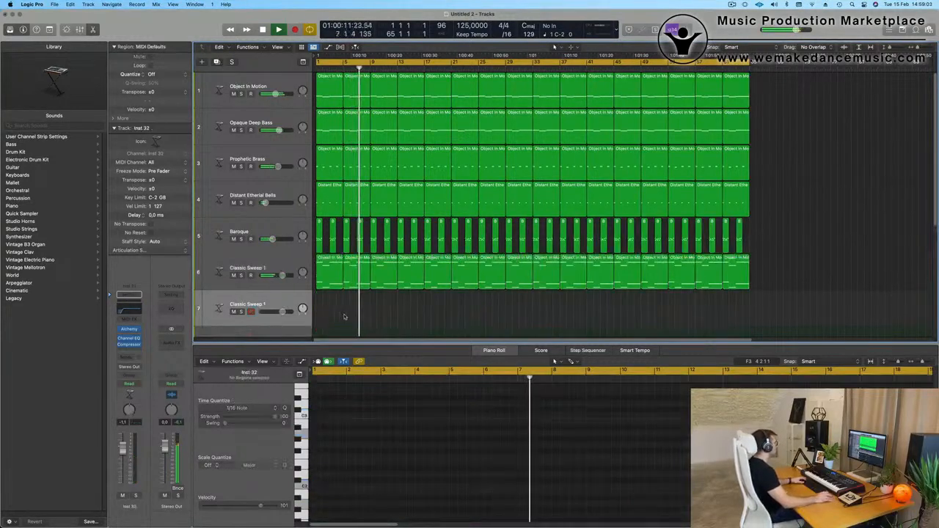
left_click(133, 331)
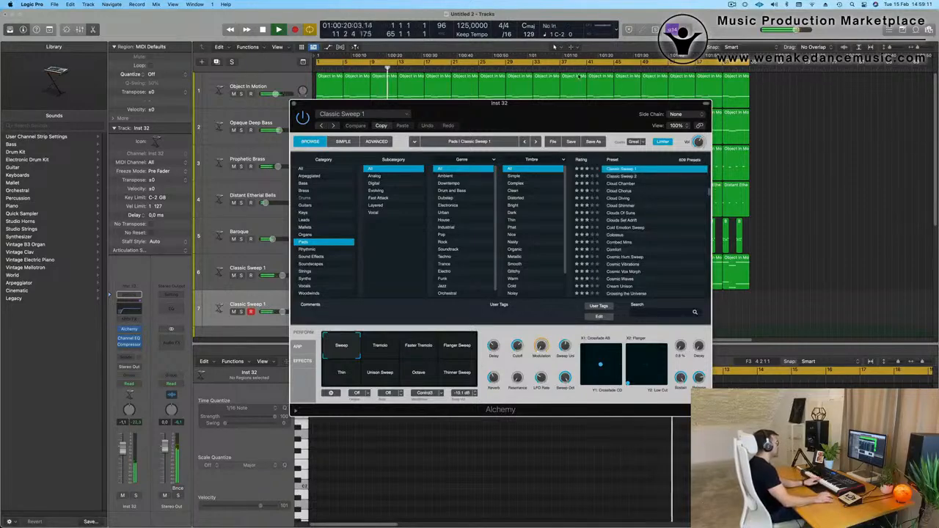
left_click_drag(545, 109, 591, 120)
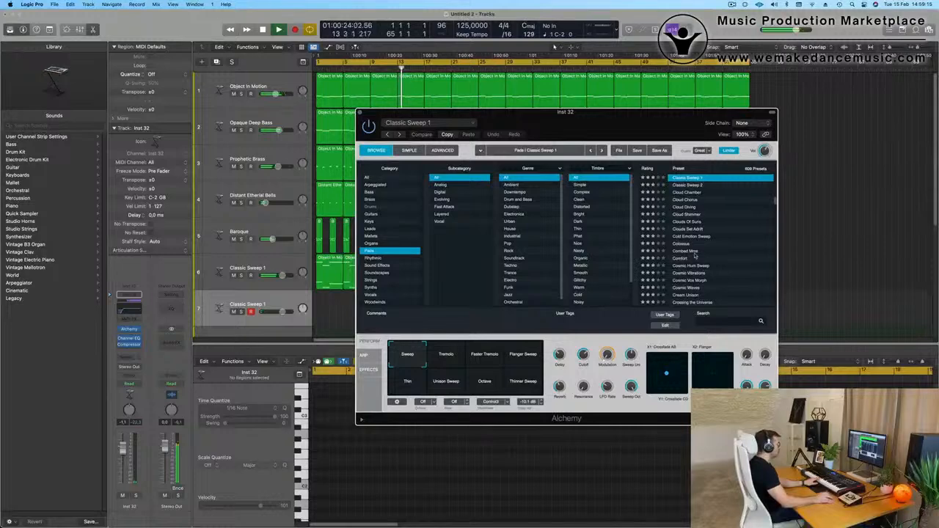
Try the Colossus pad, load Brassy Jazz Ensemble from the Fast Attack pads and lower the new track's volume.
left_click(681, 244)
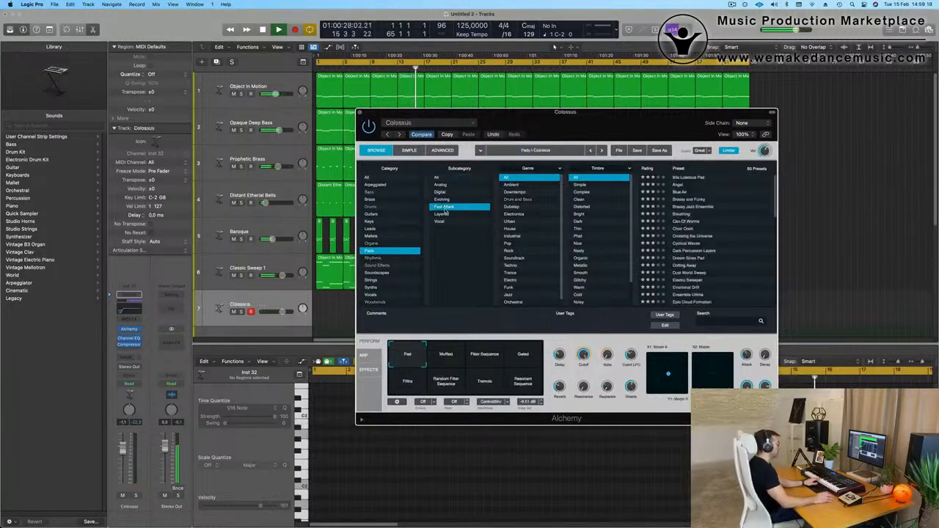
left_click(688, 208)
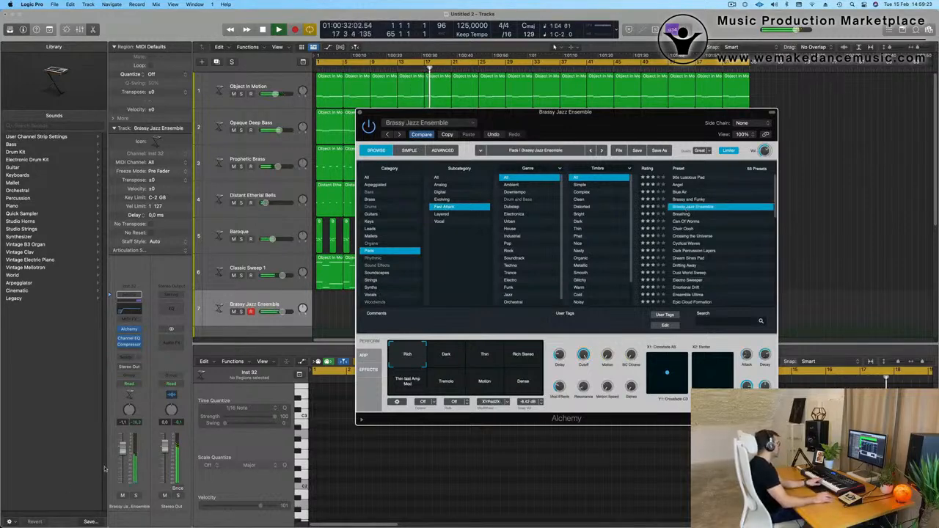
left_click_drag(122, 482, 122, 482)
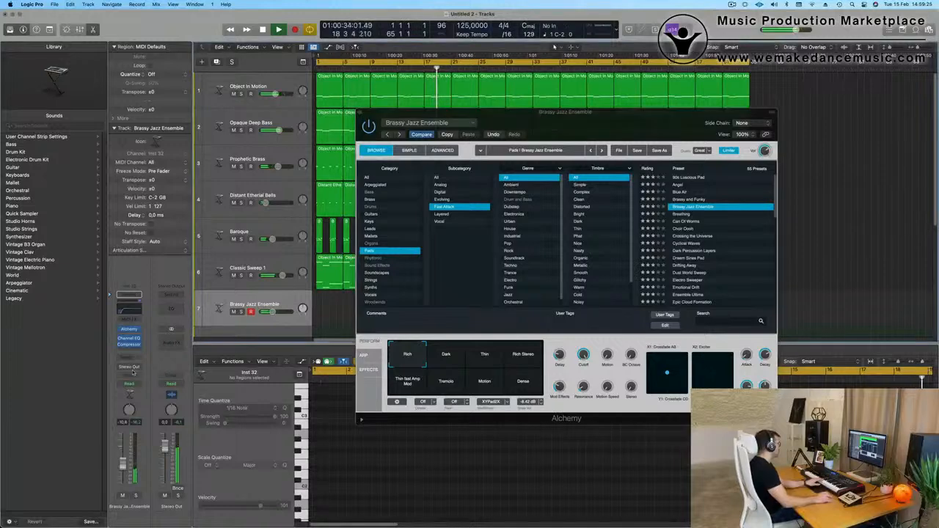
Add a send to Bus 5 on the Brassy Jazz Ensemble track.
left_click(129, 357)
mouse_move(146, 369)
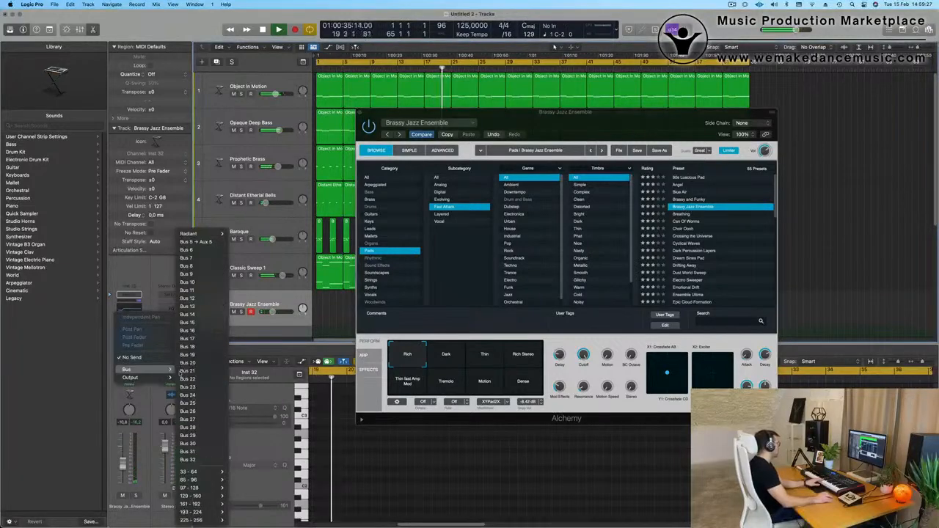
left_click(196, 242)
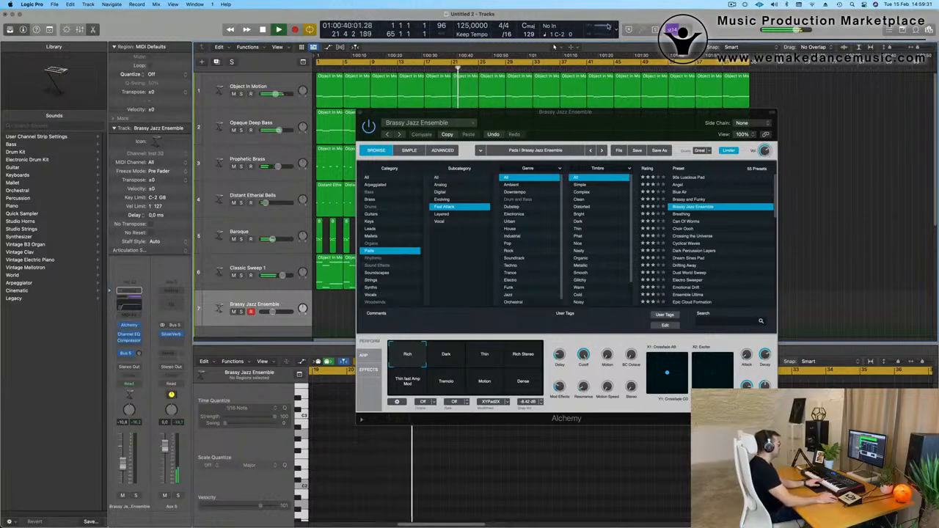
Open the performance meter and rearrange it and the Alchemy window so the track list and meter stay visible.
double_click(608, 27)
left_click_drag(902, 133, 709, 57)
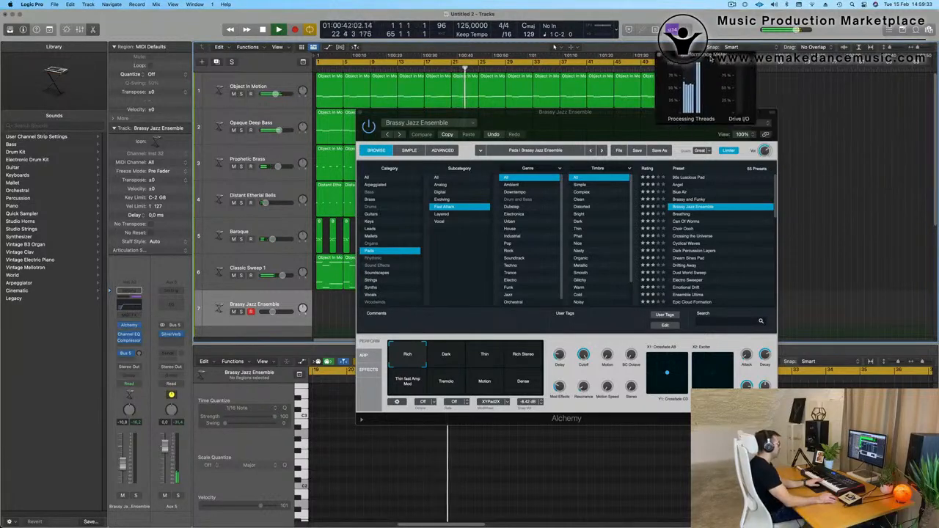
left_click_drag(582, 128, 780, 190)
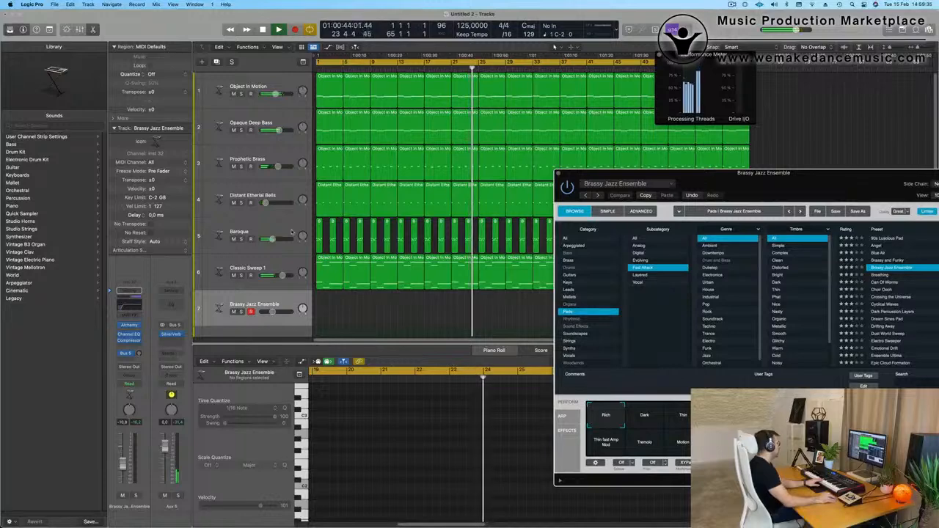
Mute the Baroque and Classic Sweep 1 tracks and restart playback from the beginning.
left_click(234, 239)
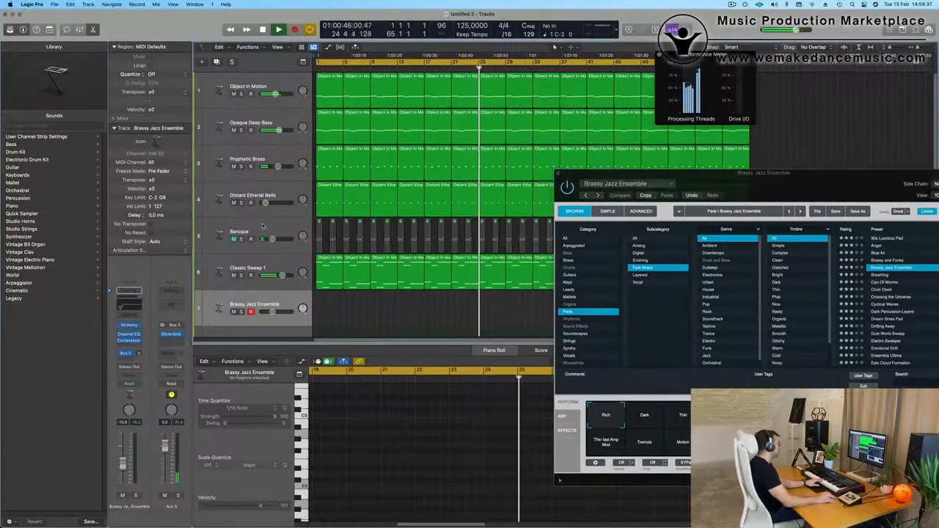
left_click(233, 276)
key("Return")
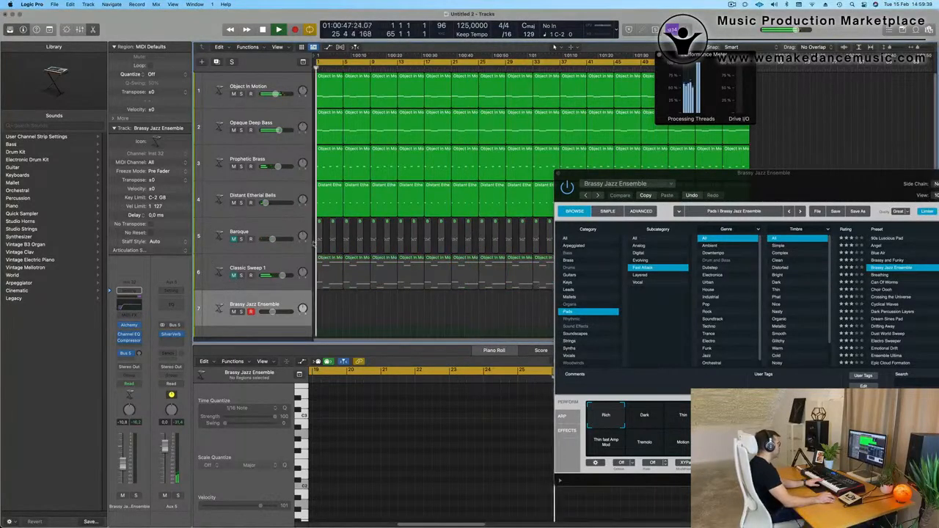
left_click_drag(725, 193, 698, 175)
Unmute the Baroque track and select the muted Classic Sweep 1 track while watching the performance meter.
left_click(248, 269)
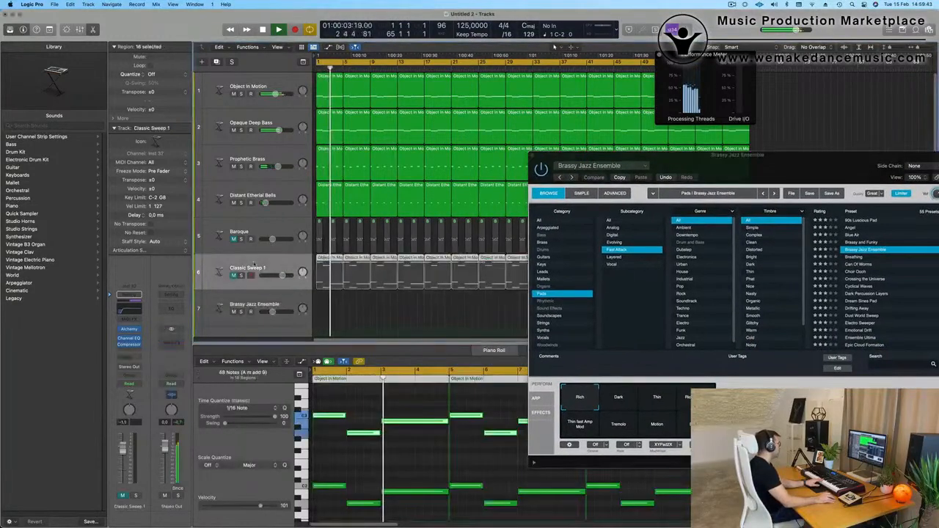
left_click(233, 239)
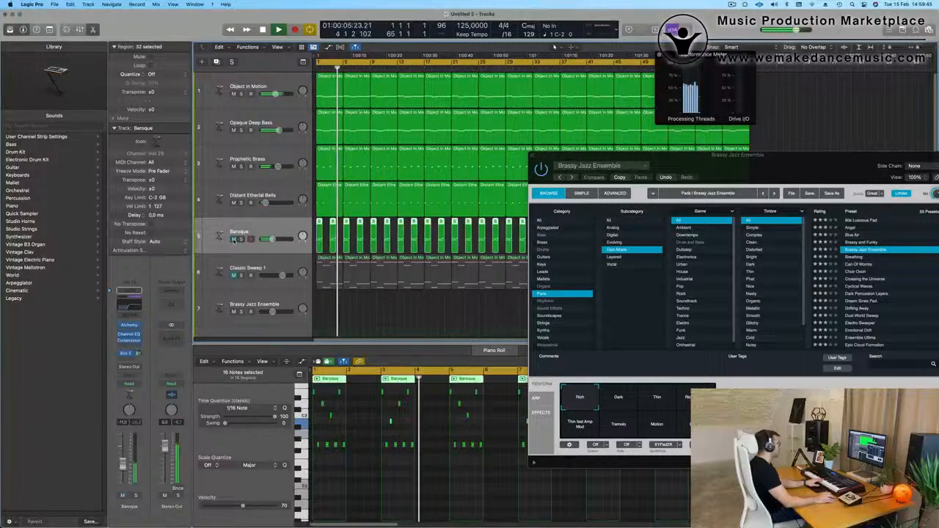
left_click(281, 268)
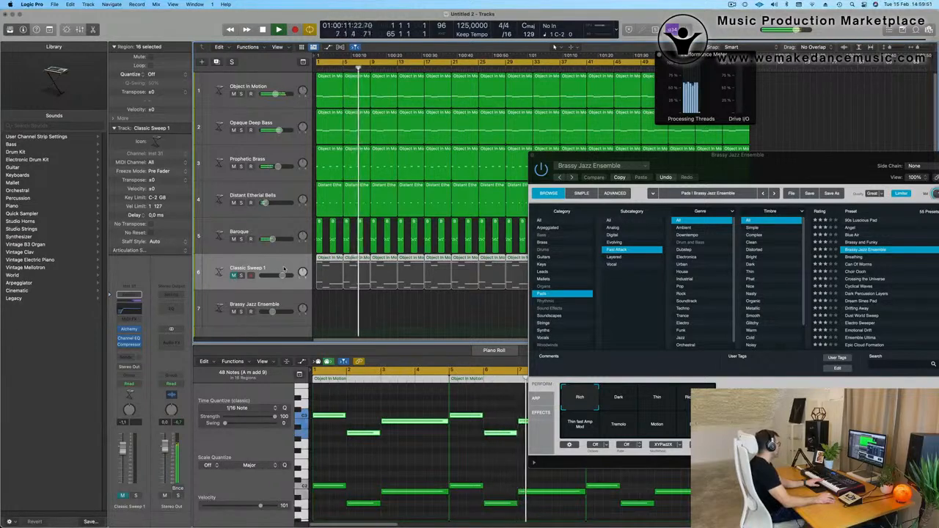
Unmute the Classic Sweep 1 track, select the Brassy Jazz Ensemble track and reposition the Alchemy window.
left_click(233, 275)
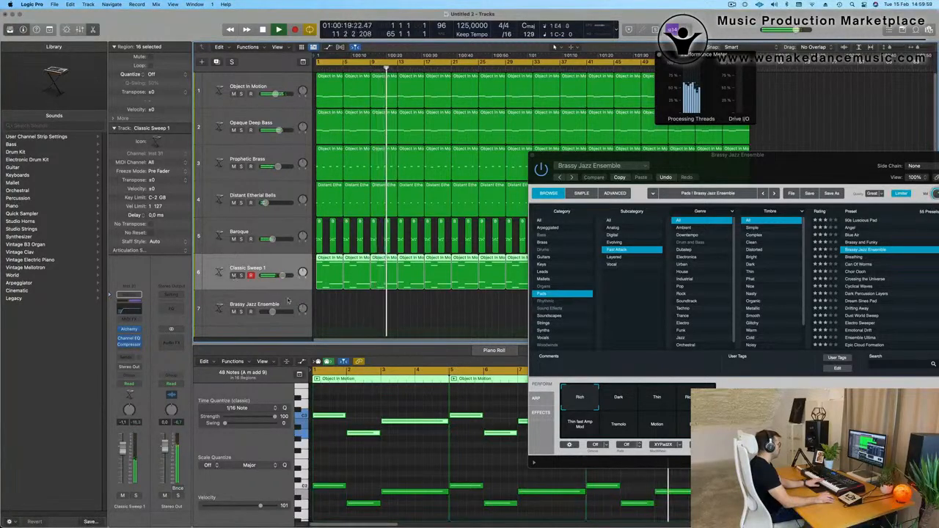
left_click(257, 299)
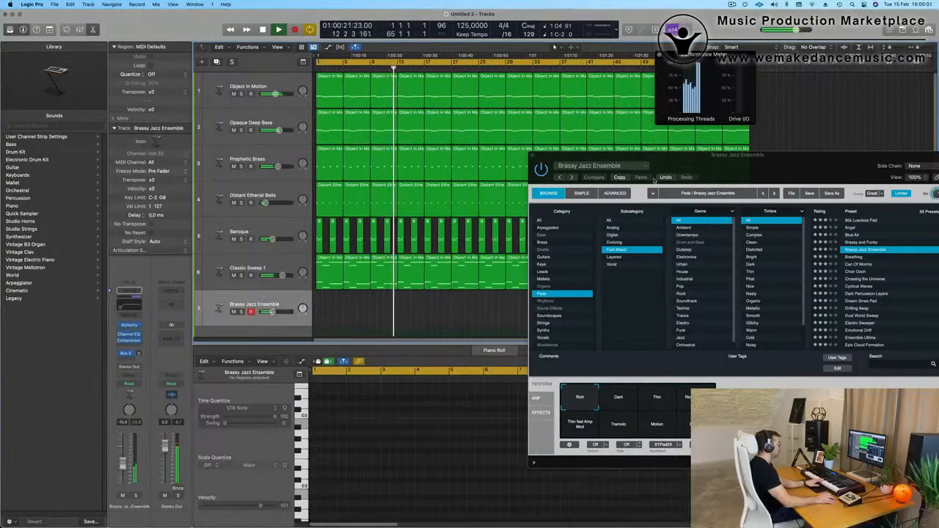
left_click_drag(774, 168, 757, 69)
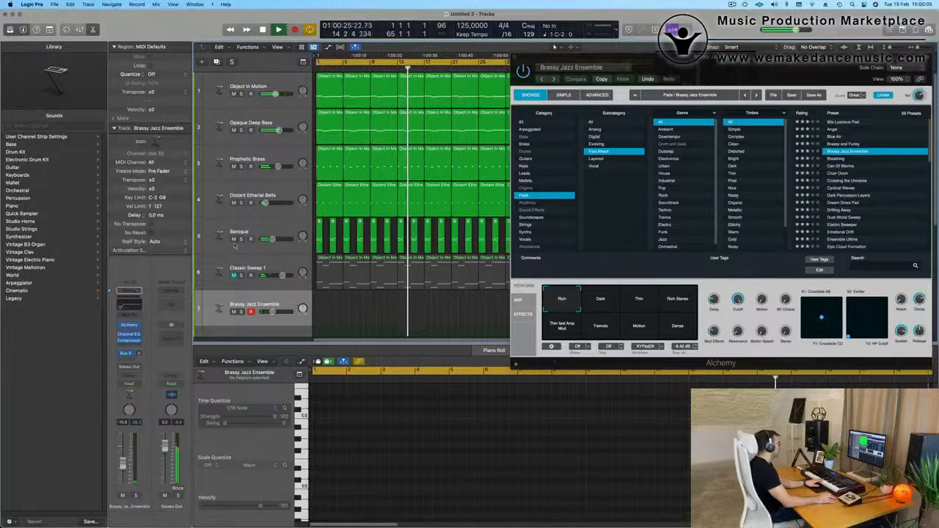
Mute the Baroque and Distant Etherial Bells tracks, moving the Alchemy window aside to check the performance meter.
left_click(234, 239)
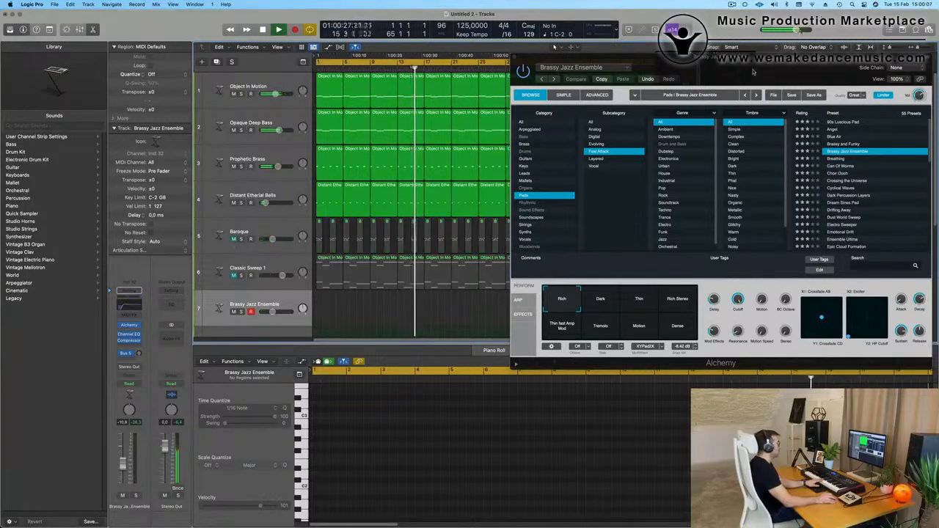
left_click_drag(753, 71, 648, 219)
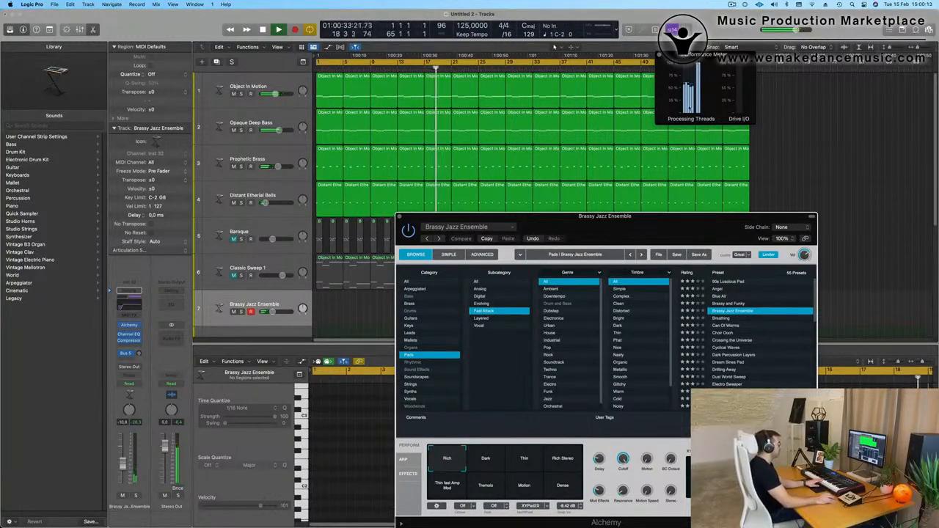
left_click_drag(647, 230, 664, 155)
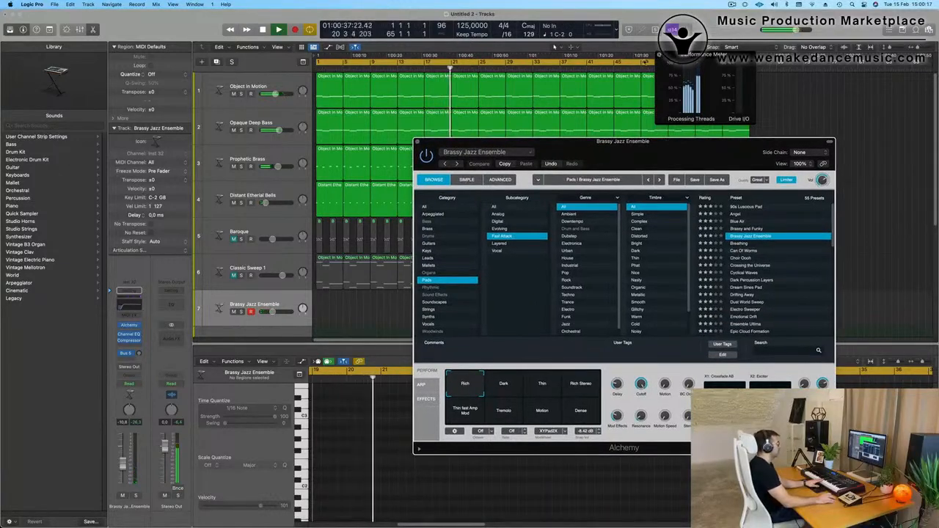
left_click_drag(595, 163, 628, 140)
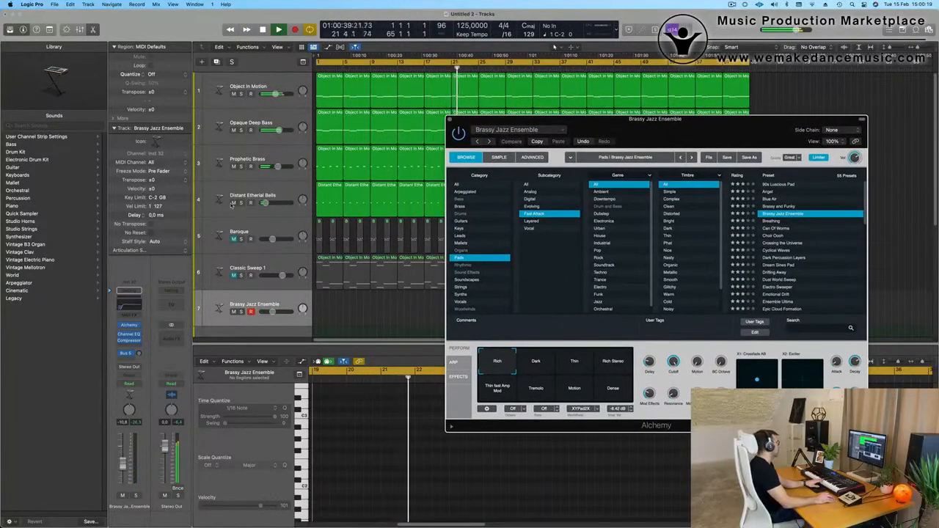
left_click(233, 204)
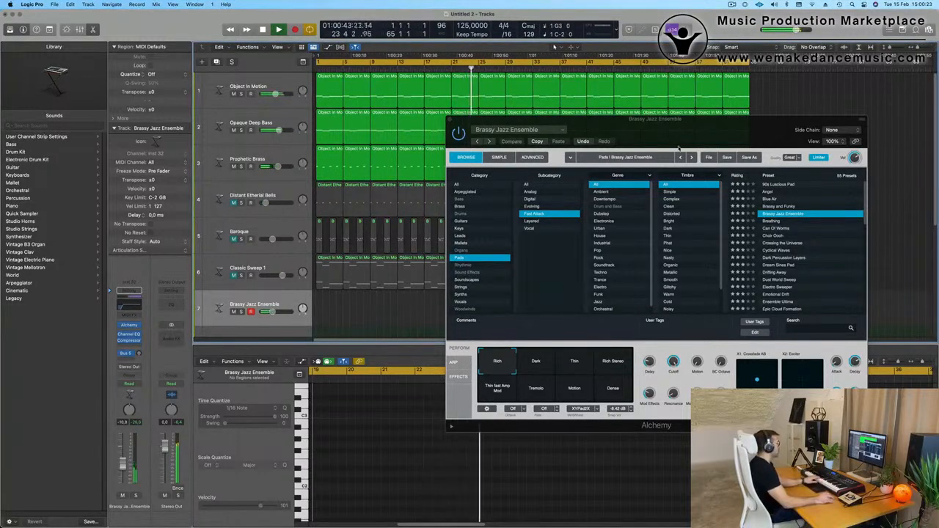
Set the Alchemy quality to Good for Brassy Jazz Ensemble and move its window clear of the track list.
left_click_drag(701, 138, 573, 126)
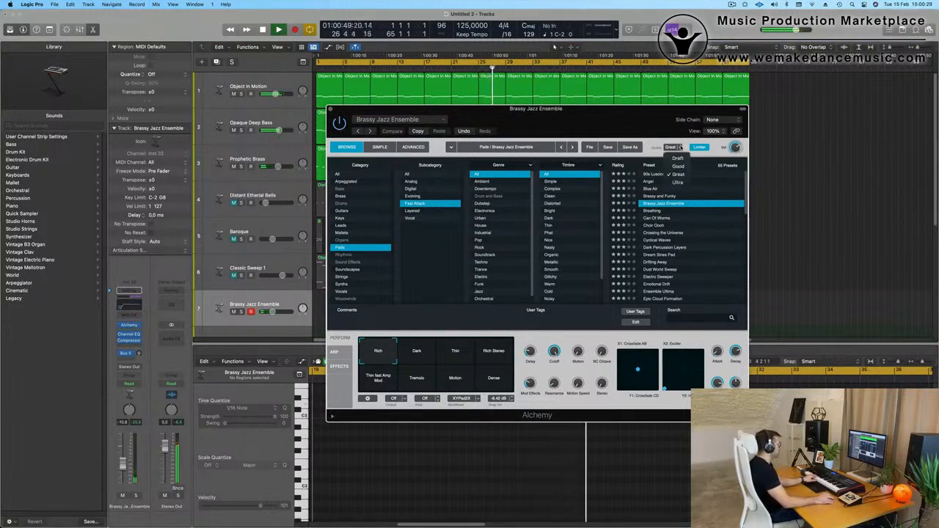
left_click(678, 167)
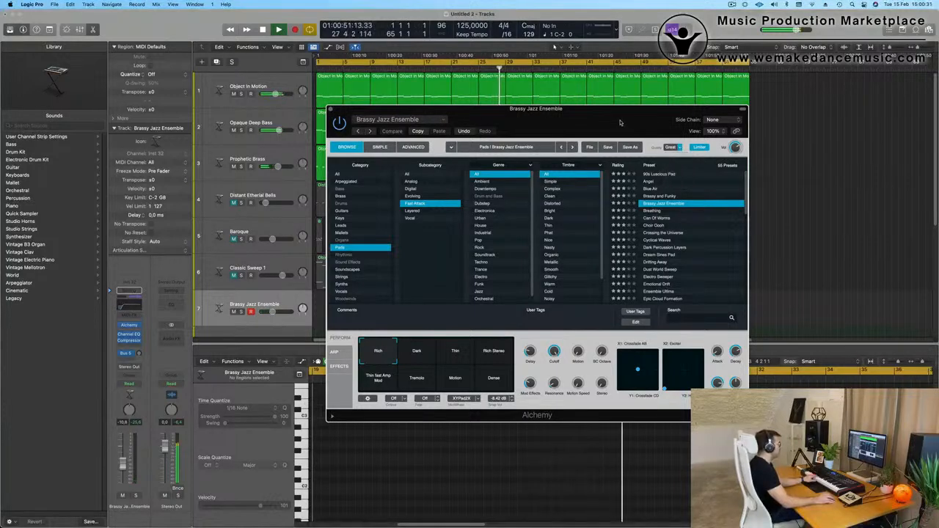
left_click_drag(615, 121, 621, 120)
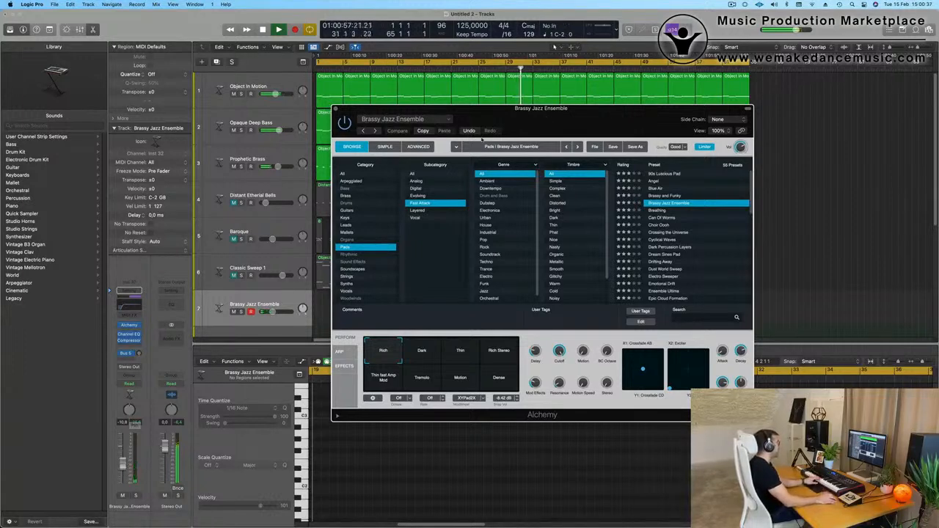
left_click_drag(548, 120, 592, 269)
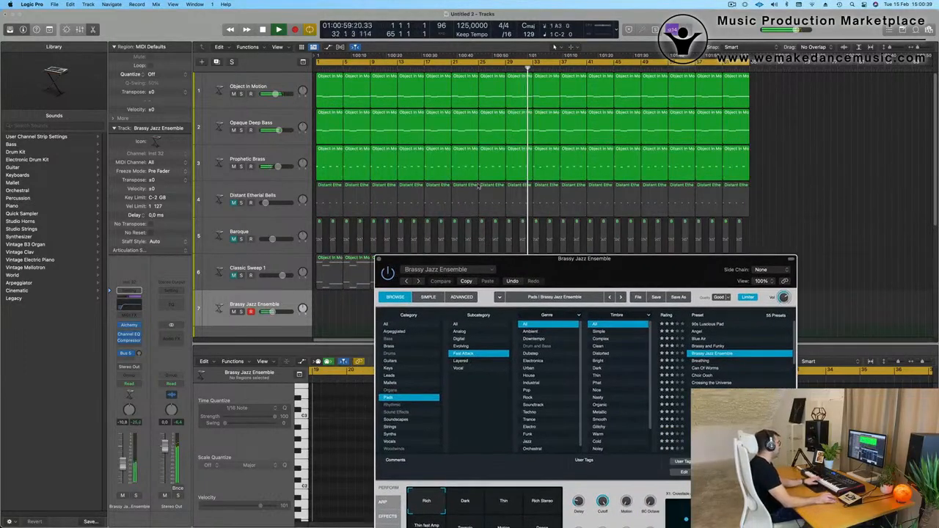
Mute the Prophetic Brass, Opaque Deep Bass and Object In Motion tracks, briefly soloing Object In Motion.
left_click(233, 168)
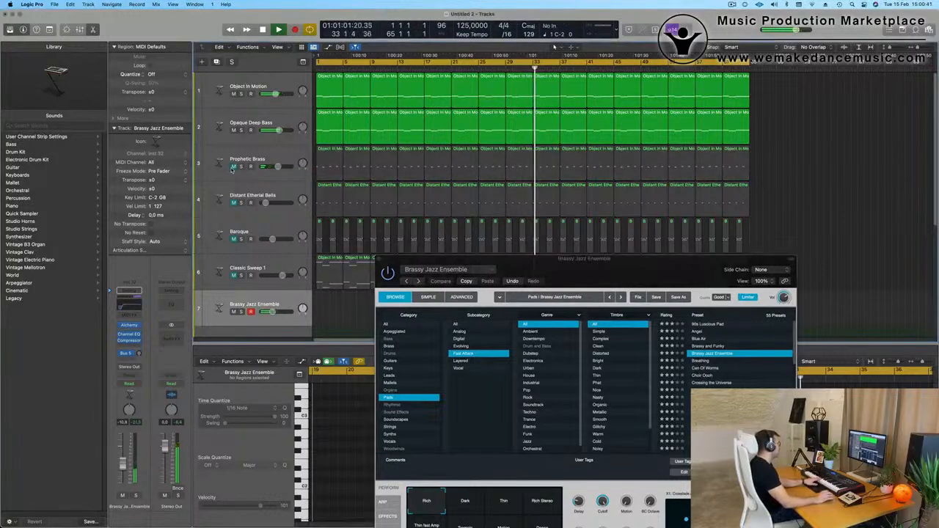
left_click(278, 86)
left_click(240, 94)
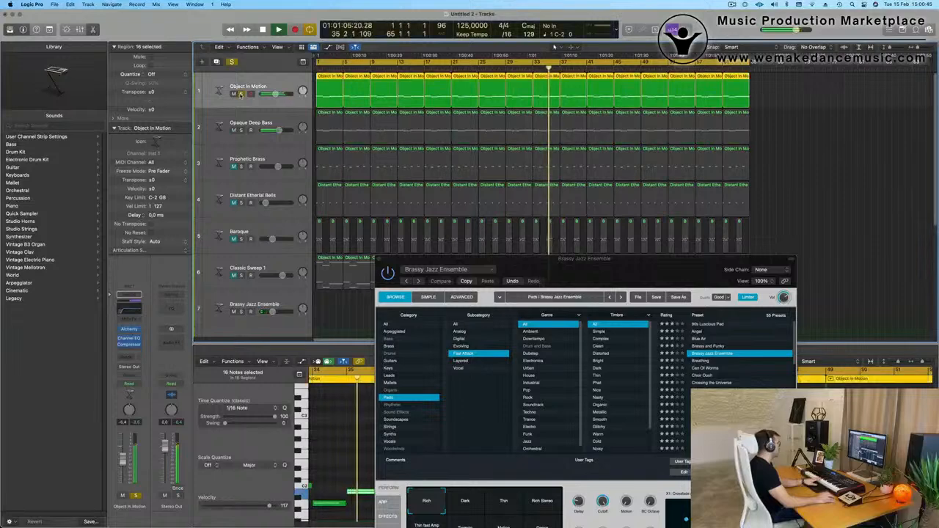
left_click(241, 94)
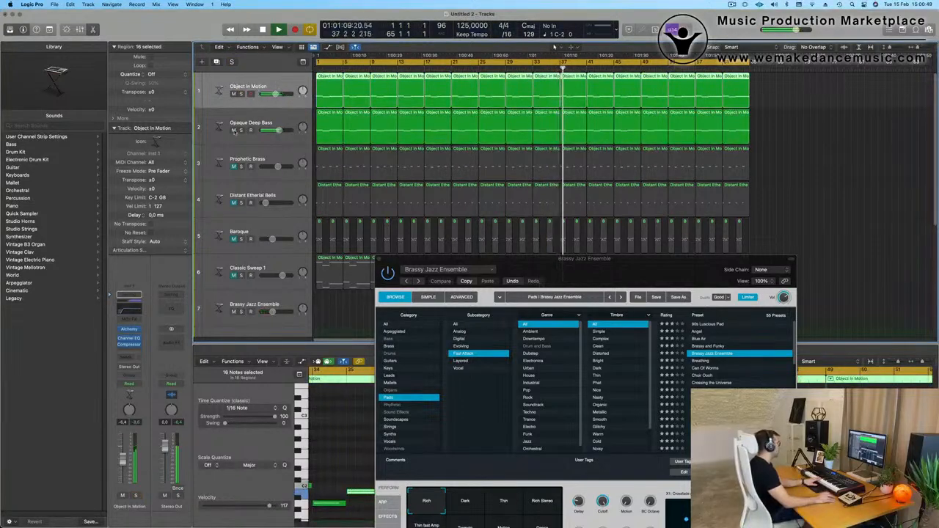
left_click(233, 130)
left_click(233, 94)
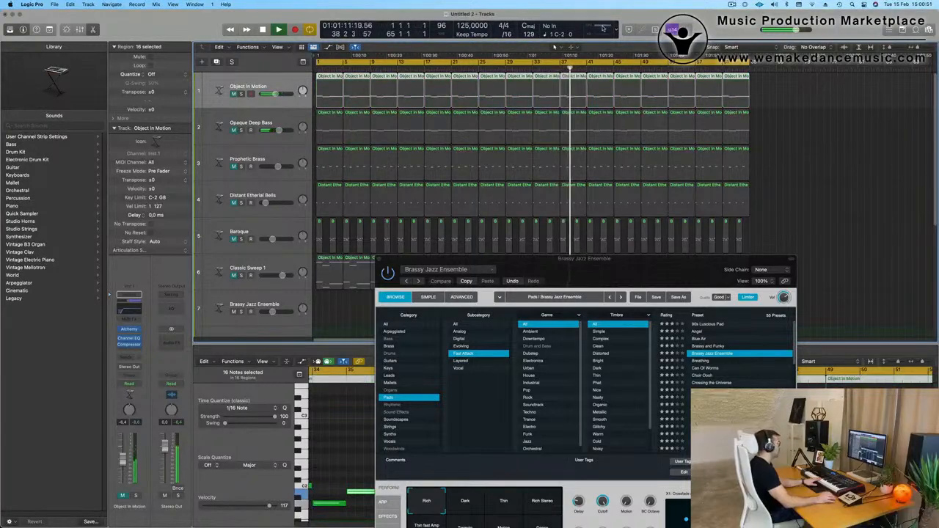
Open the performance meter and unmute the Prophetic Brass, Distant Etherial Bells, Baroque and Classic Sweep 1 tracks.
left_click(603, 27)
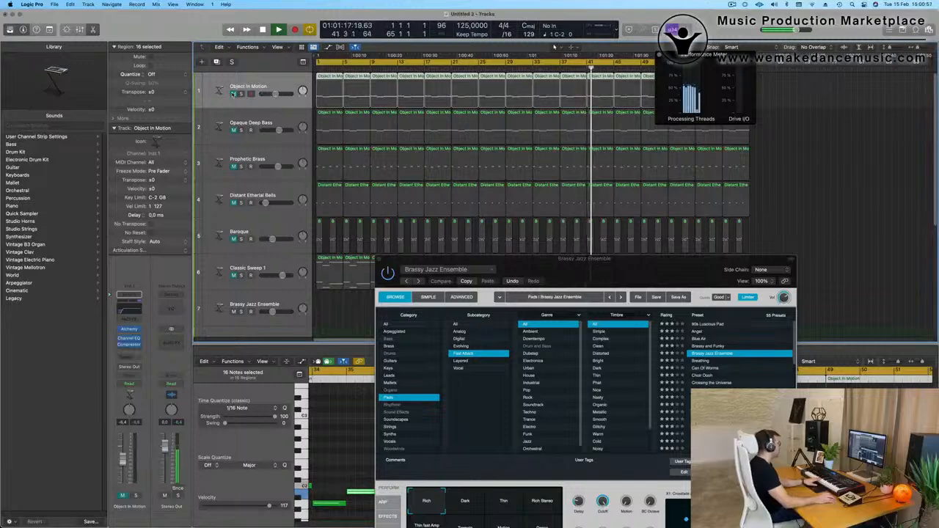
scroll(251, 145, "down", 10)
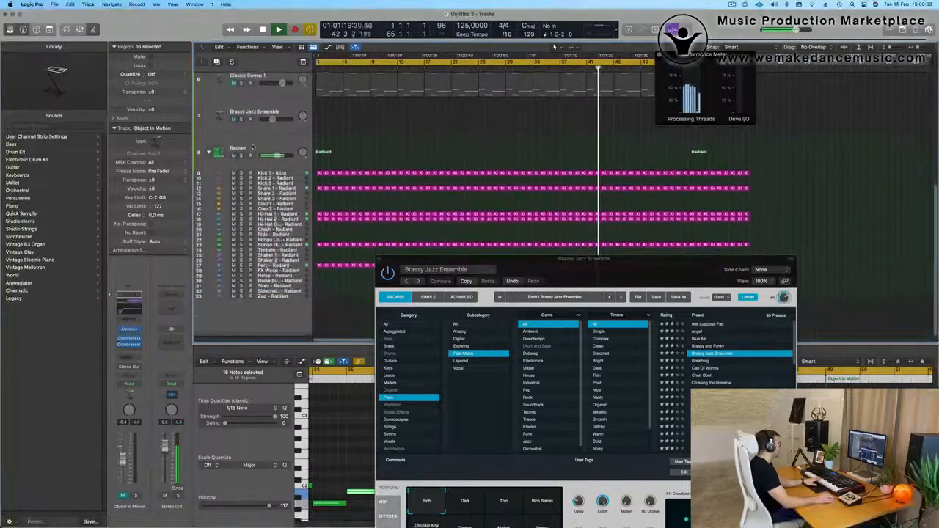
scroll(252, 144, "up", 3)
left_click(235, 104)
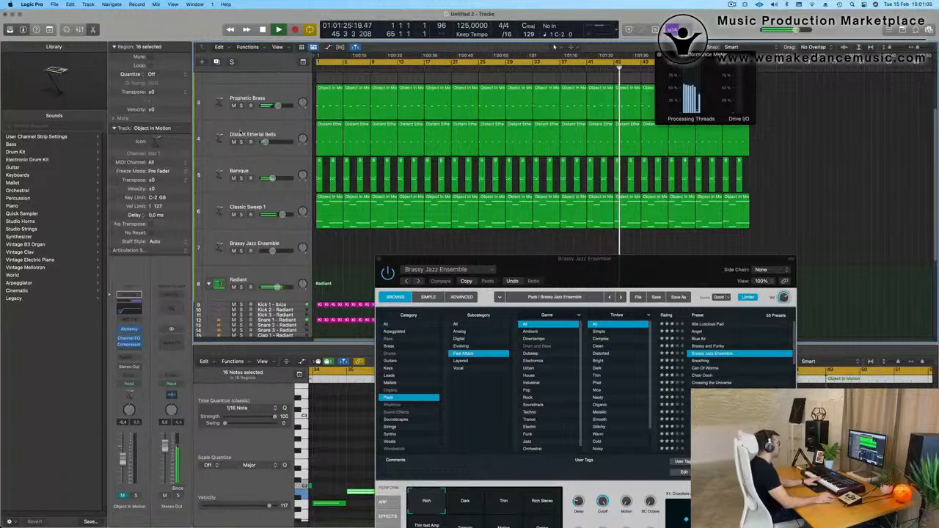
Select the Brassy Jazz Ensemble track, restart playback from the beginning and bring its Alchemy preset and performance controls into view.
left_click(287, 240)
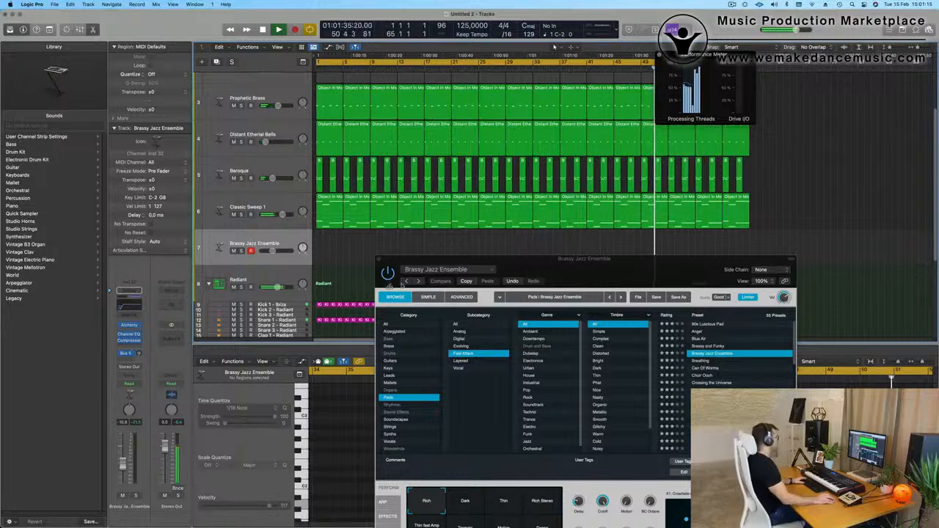
key("space")
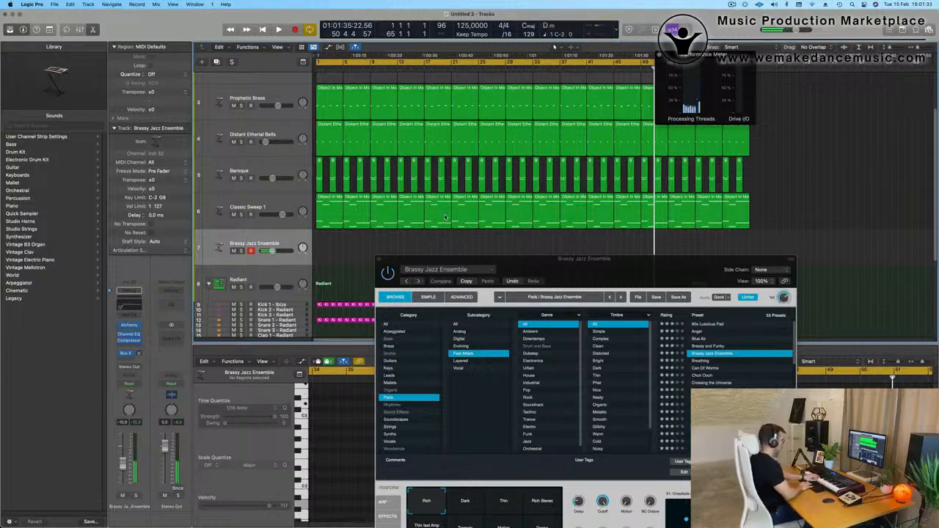
key("Return")
key("space")
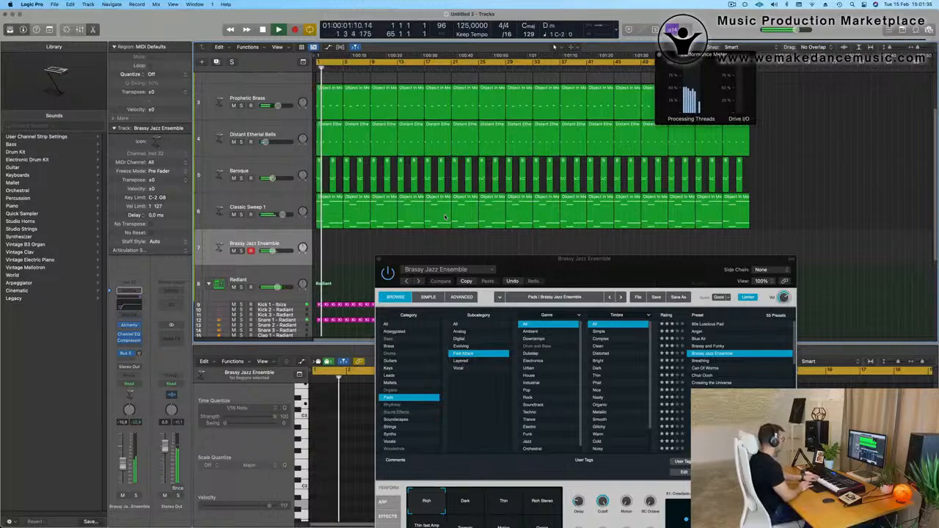
left_click_drag(658, 266, 685, 205)
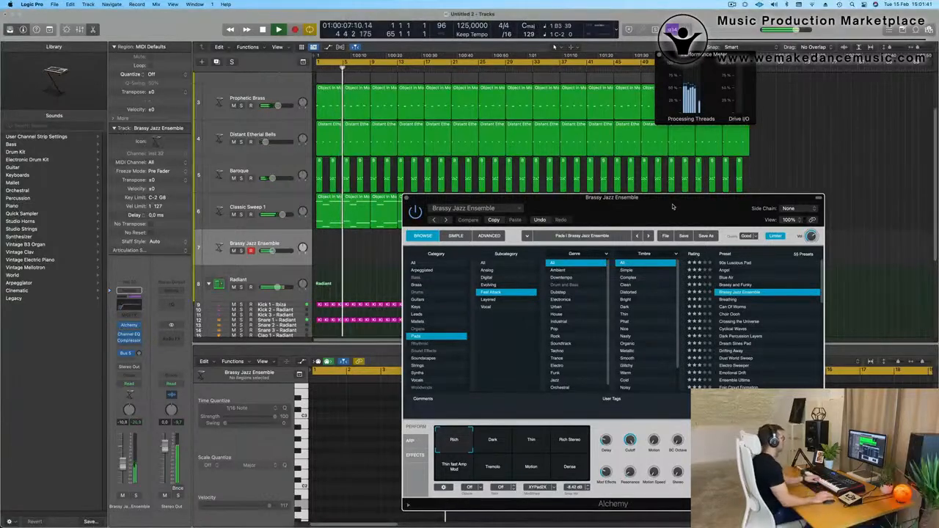
Audition the Dark variation of Brassy Jazz Ensemble, followed by the Can Of Worms, Metallic Sweeps and Spacey Echo Bells presets.
left_click(494, 442)
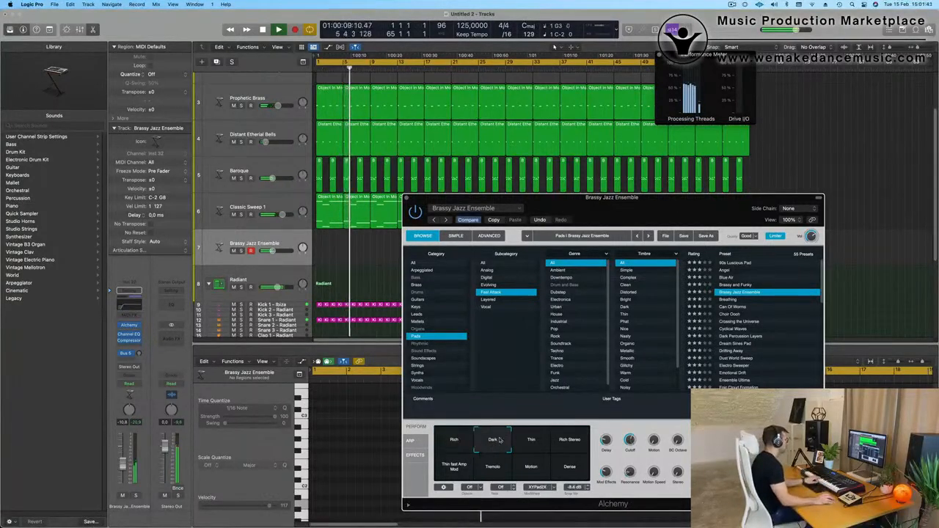
left_click(732, 307)
scroll(734, 313, "down", 6)
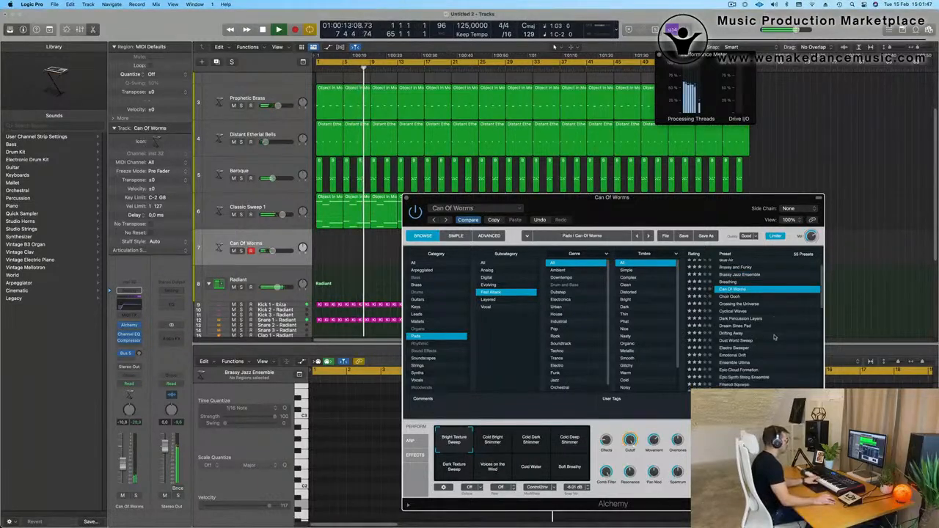
left_click(734, 279)
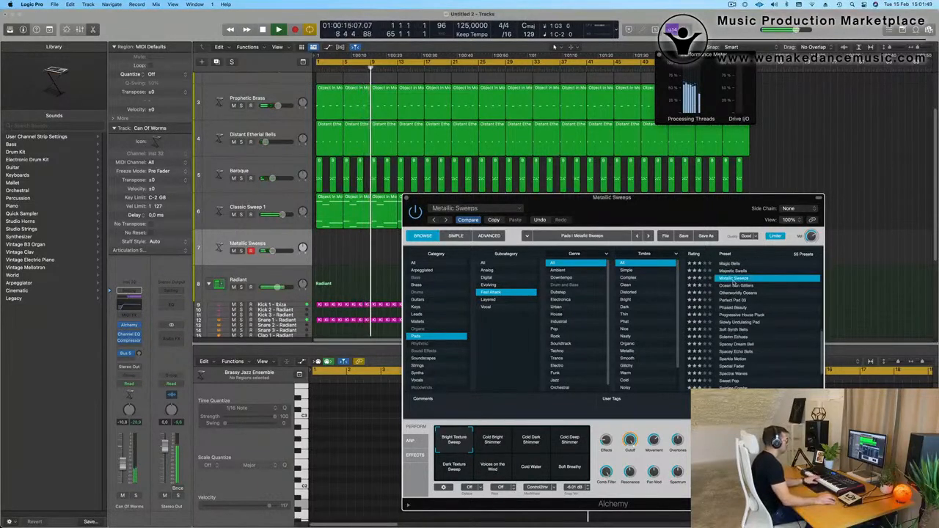
scroll(736, 290, "down", 4)
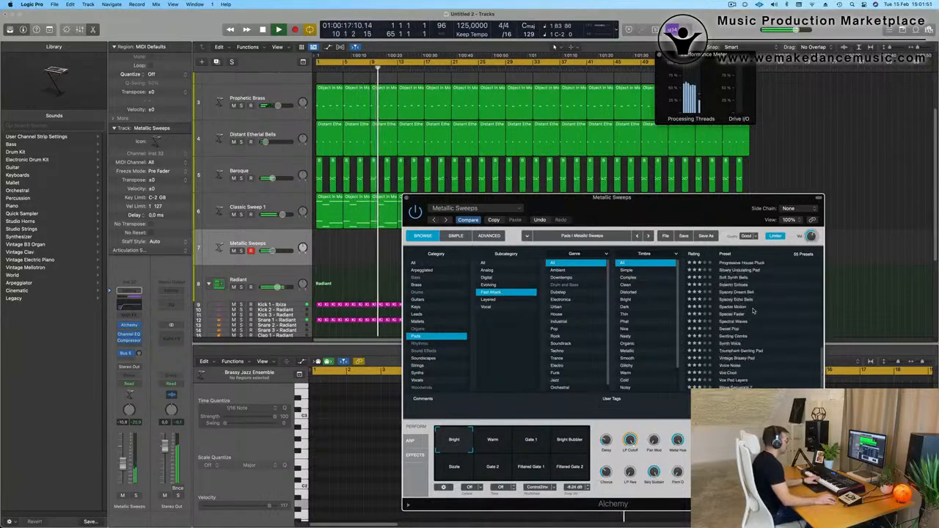
left_click(742, 300)
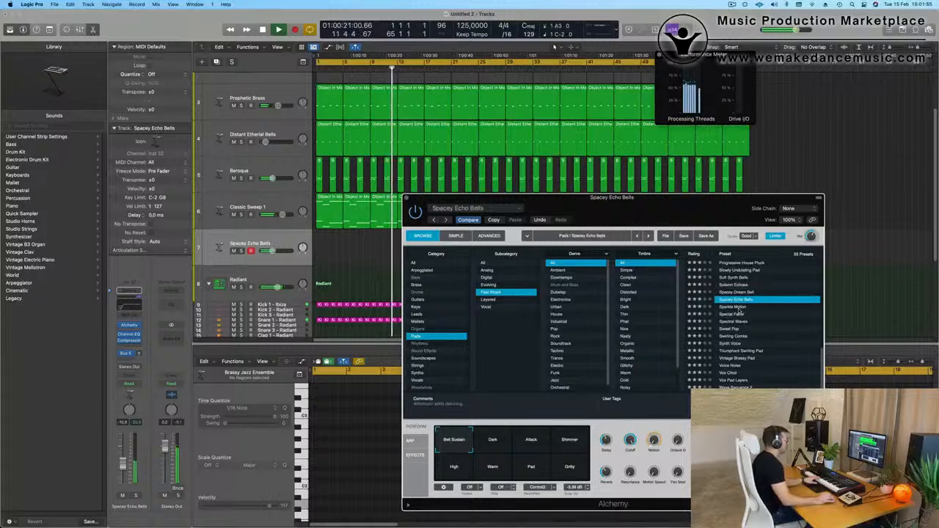
Audition the Sparkle Motion, Triumphant Swirling Pad, Vox Choir and Wave Sequence 2 presets on the pad track.
left_click(740, 309)
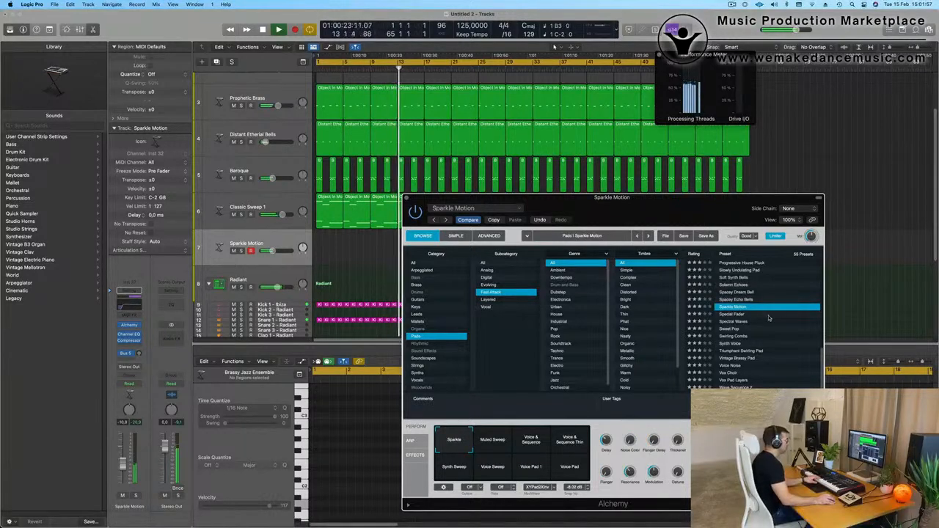
left_click(743, 351)
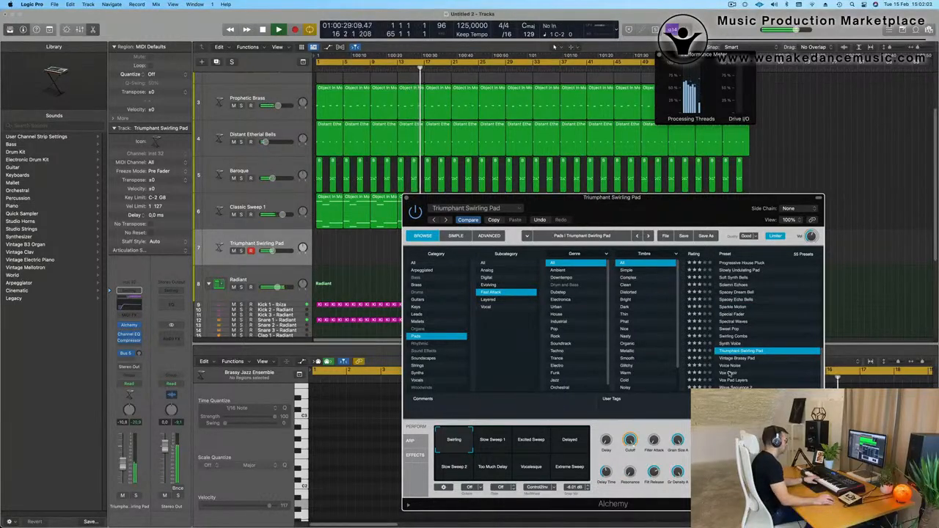
left_click(740, 373)
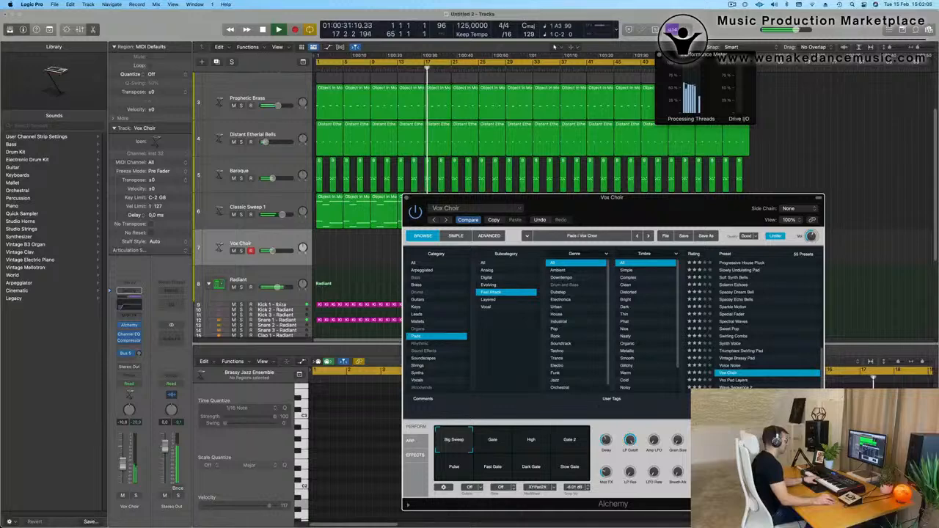
left_click(737, 387)
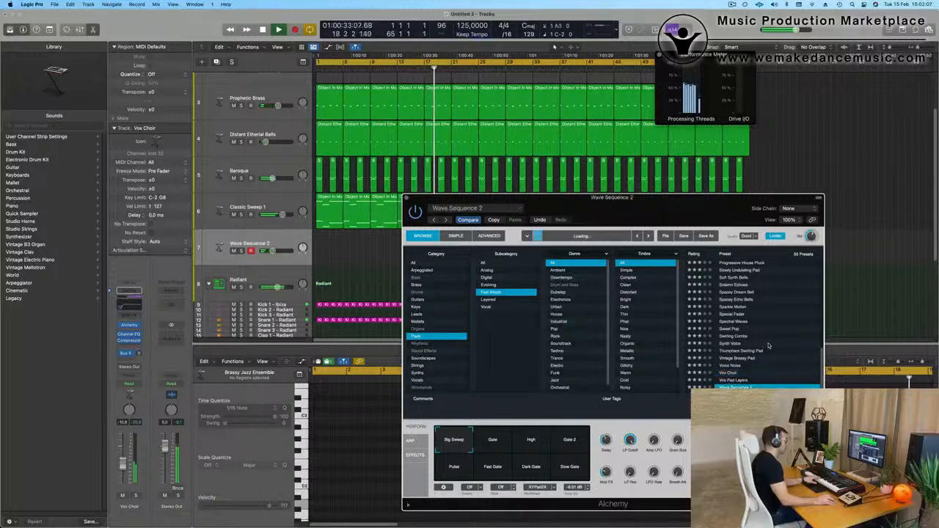
Audition the Angel preset on the pad track, then load the Breathing preset.
scroll(768, 347, "up", 15)
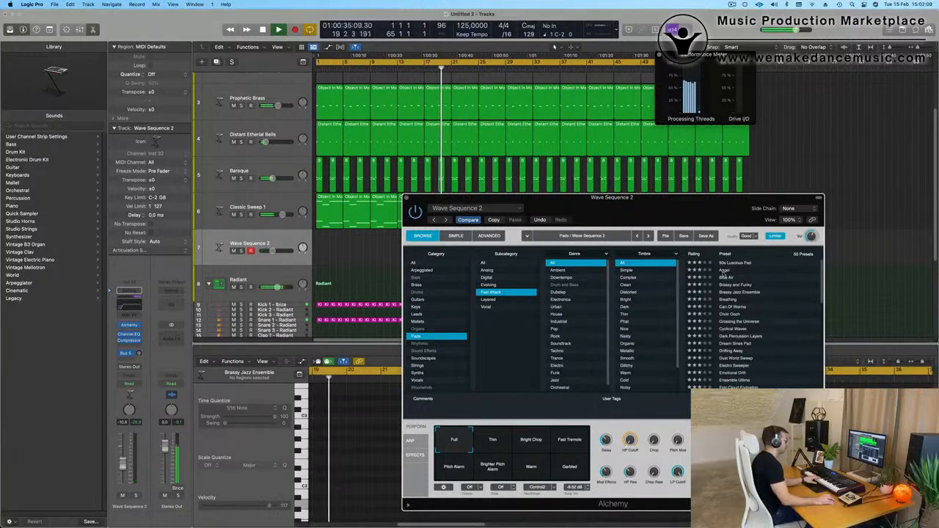
left_click(726, 271)
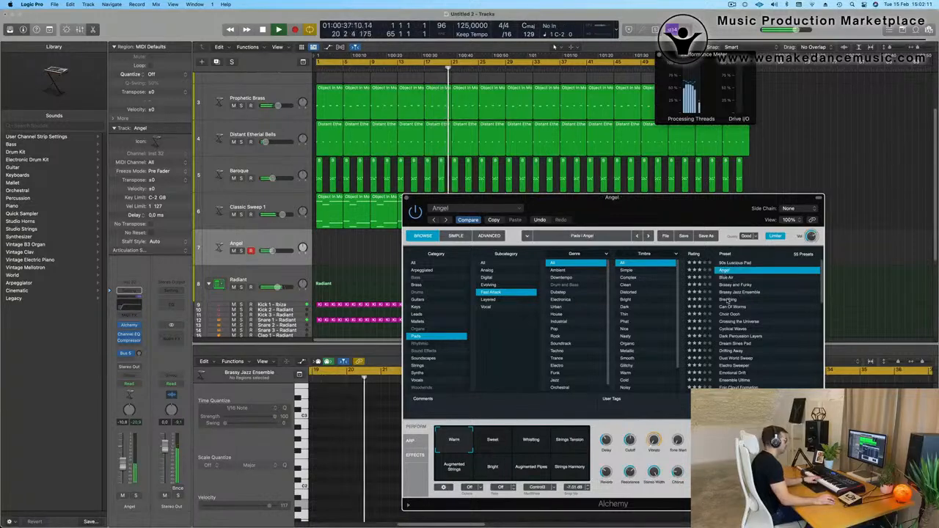
left_click(765, 300)
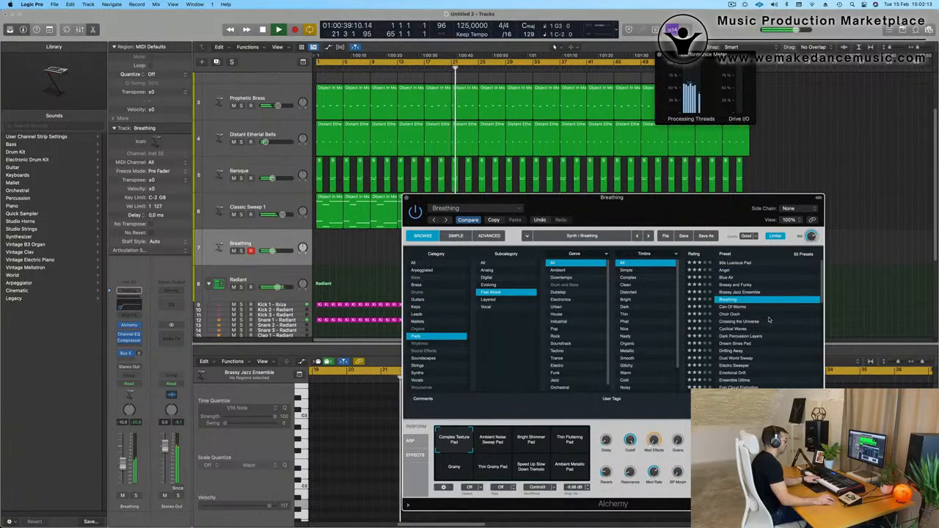
Audition the Crossing the Universe preset on the pad track, then load the Epic Cloud Formation preset.
left_click(745, 323)
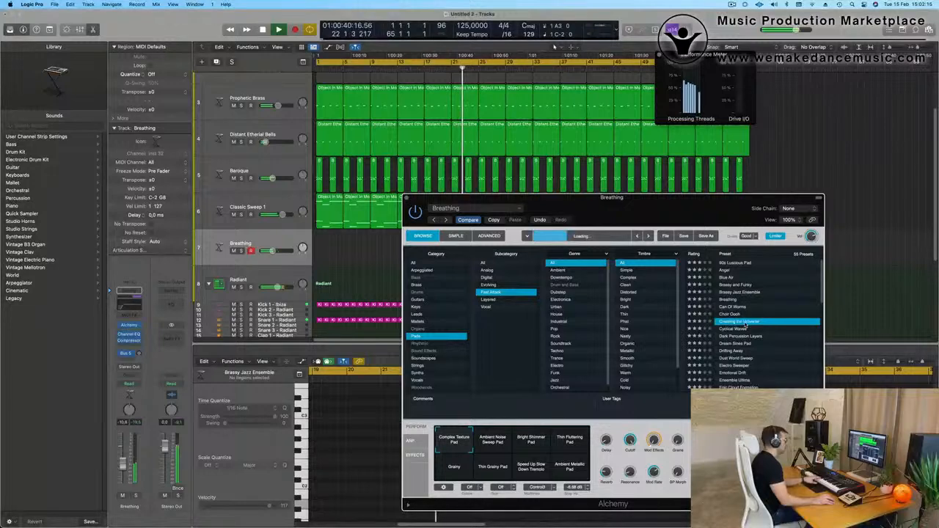
scroll(785, 318, "down", 1)
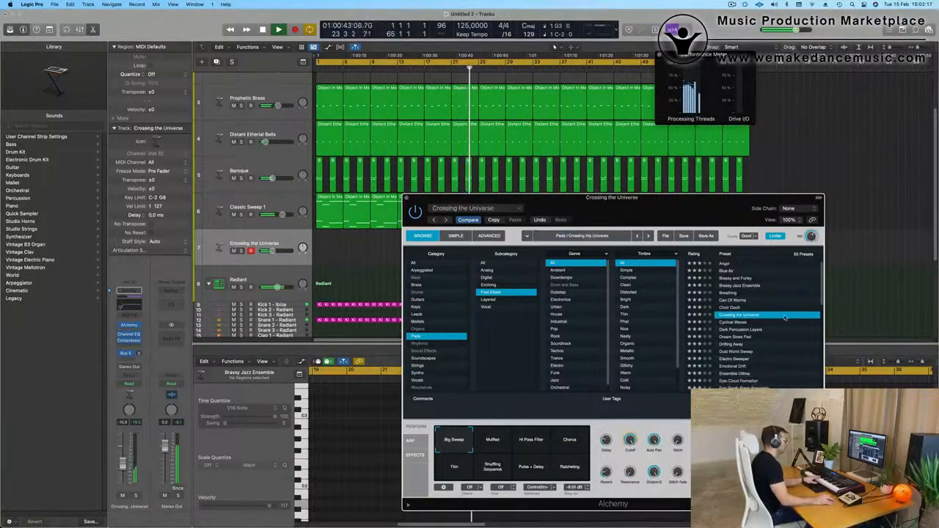
scroll(778, 312, "down", 5)
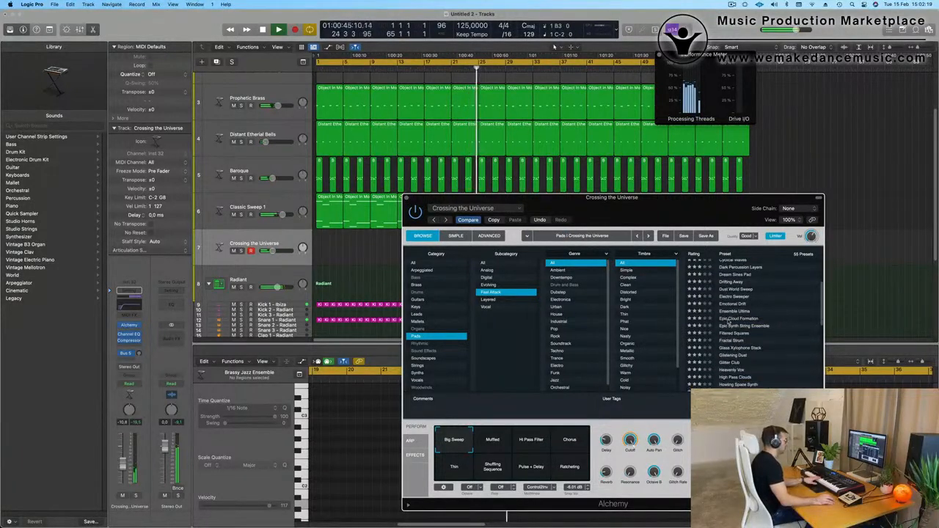
left_click(730, 320)
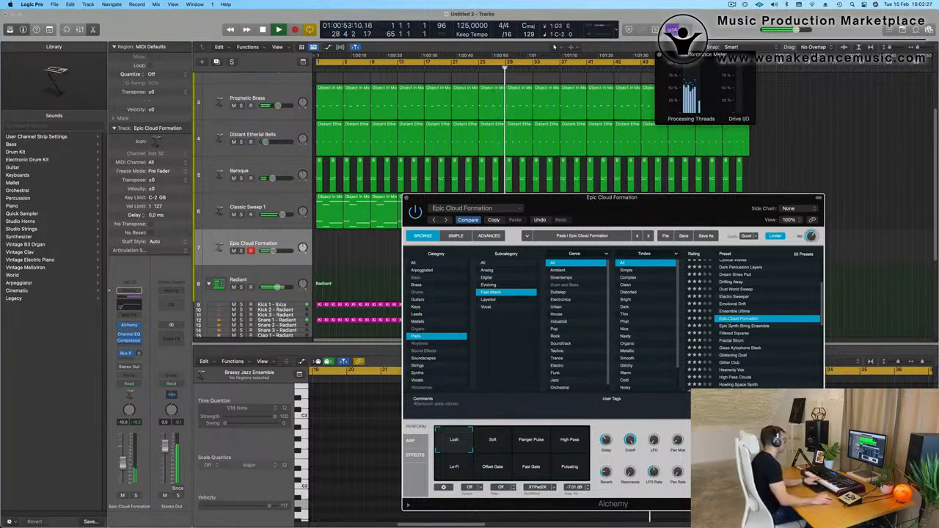
Unmute the Opaque Deep Bass track and record a played melody on the Epic Cloud Formation track.
scroll(284, 107, "up", 3)
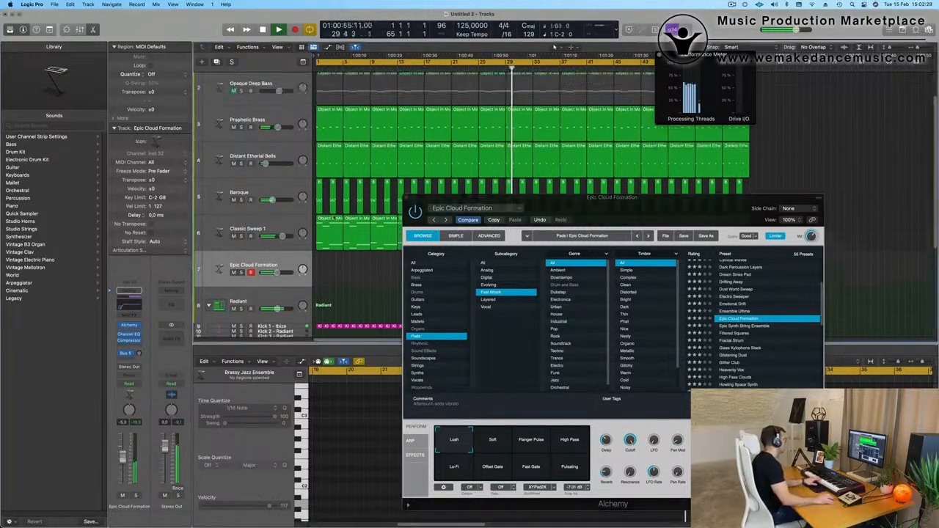
left_click(233, 94)
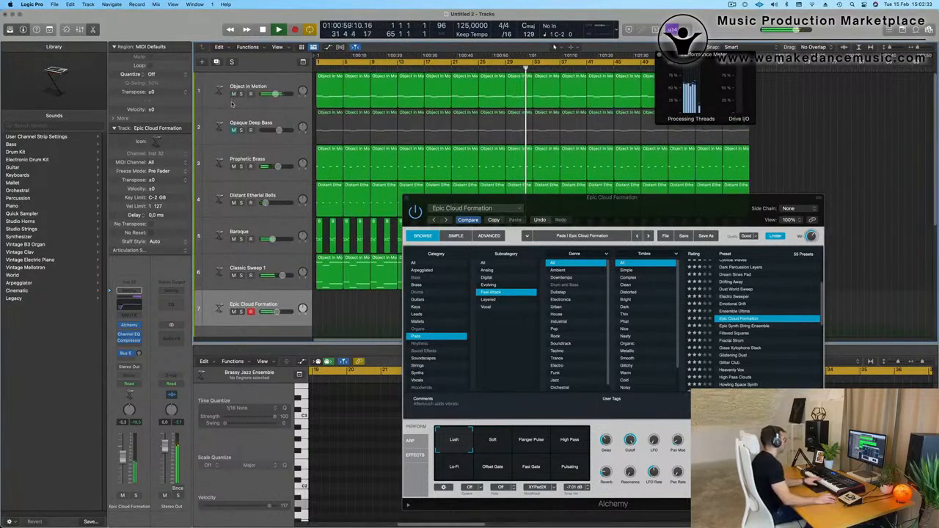
left_click(233, 131)
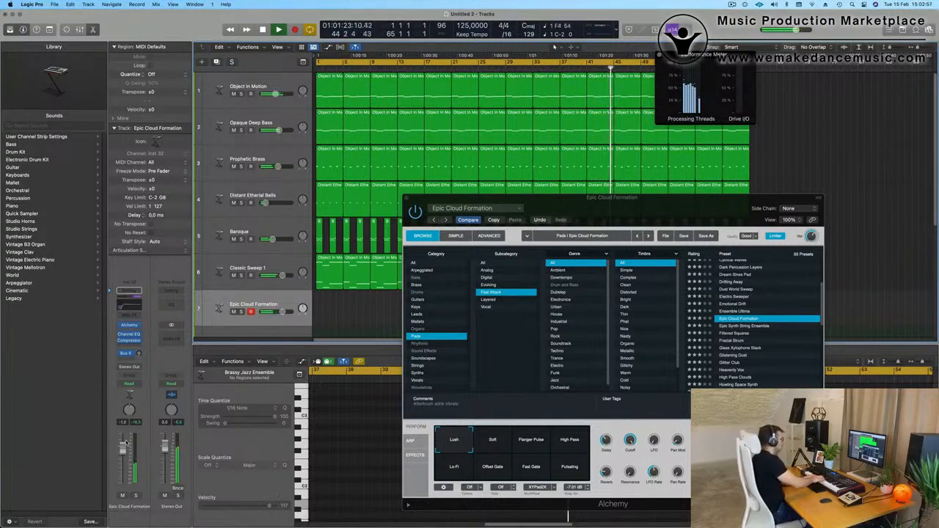
key("t")
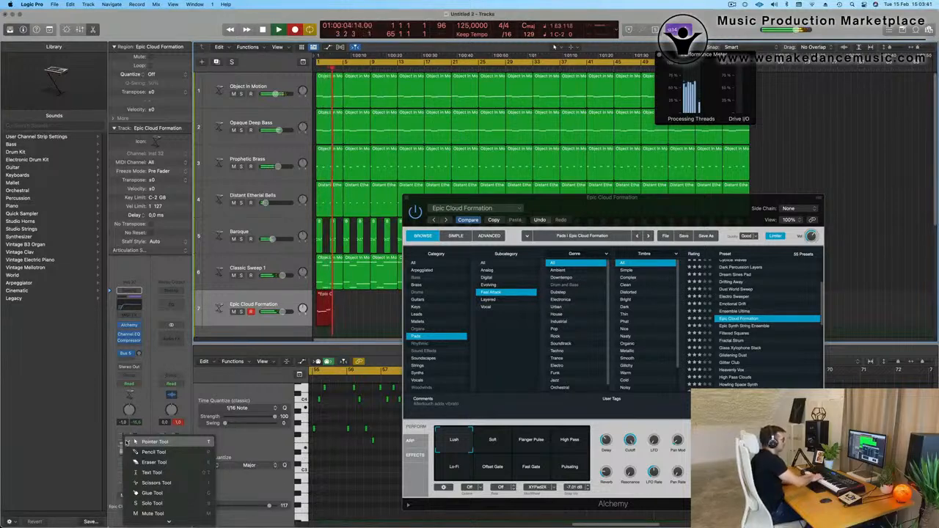
key("Escape")
key("space")
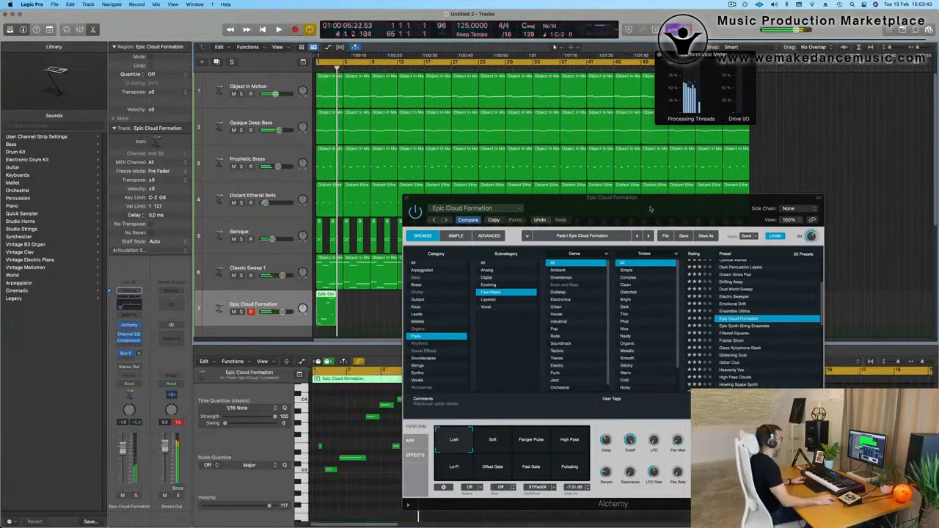
Clear the Alchemy window and Performance Meter off the arrangement and listen to the last bars of the long Epic Cloud Formation recording.
left_click_drag(663, 207, 593, 386)
key("space")
left_click_drag(729, 101, 483, 112)
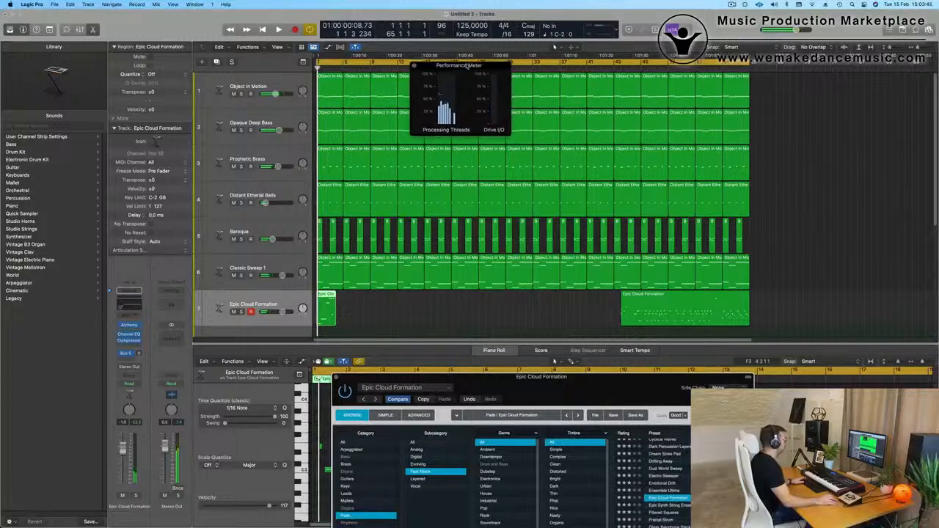
left_click(722, 71)
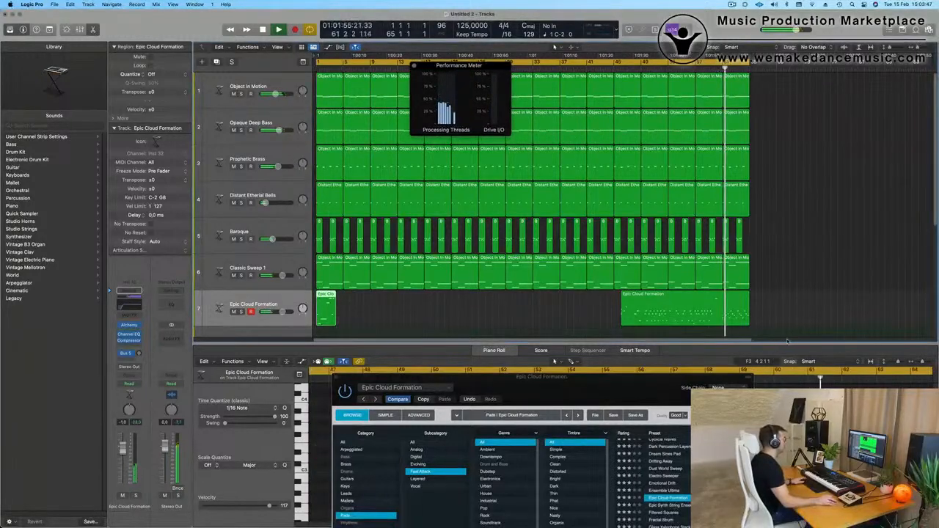
left_click(681, 69)
left_click(710, 315)
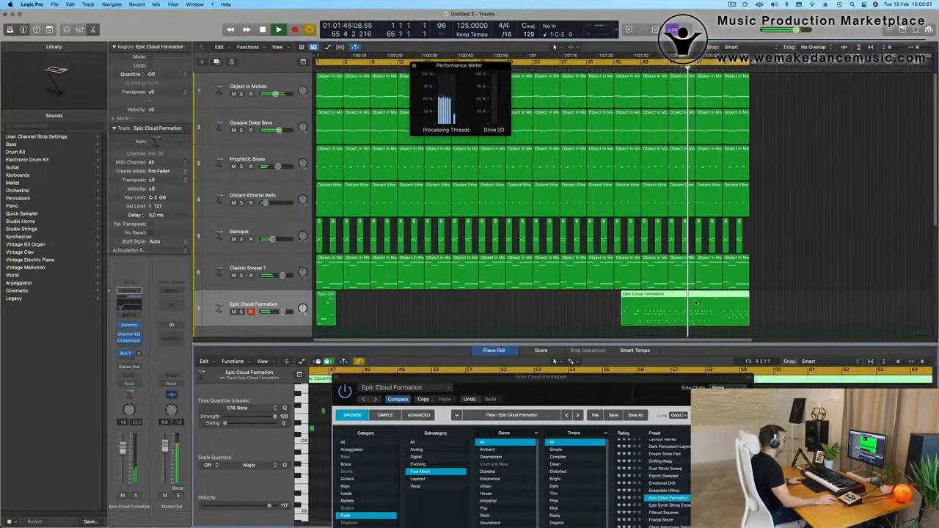
left_click_drag(653, 382, 451, 464)
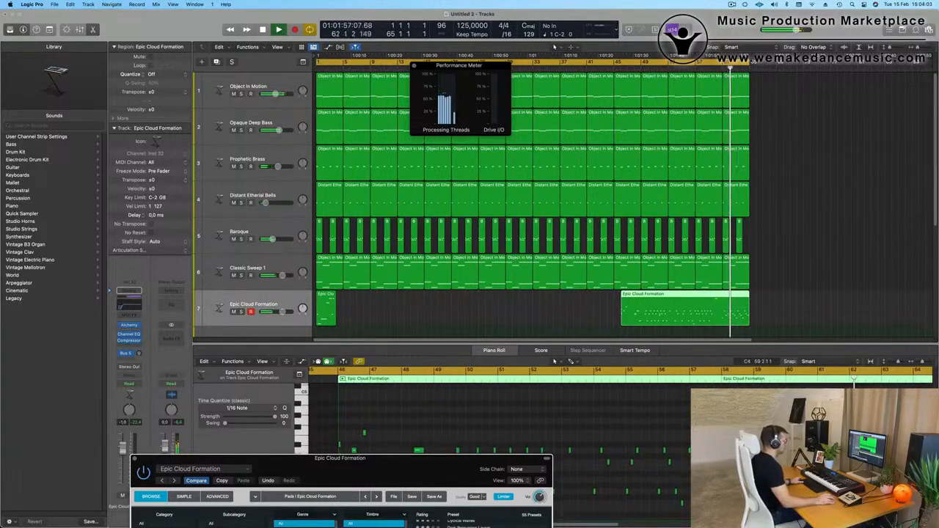
key("space")
Split the long Epic Cloud Formation region at bar 61, splitting crossing notes, and delete all recorded parts before that point.
double_click(724, 301, "super")
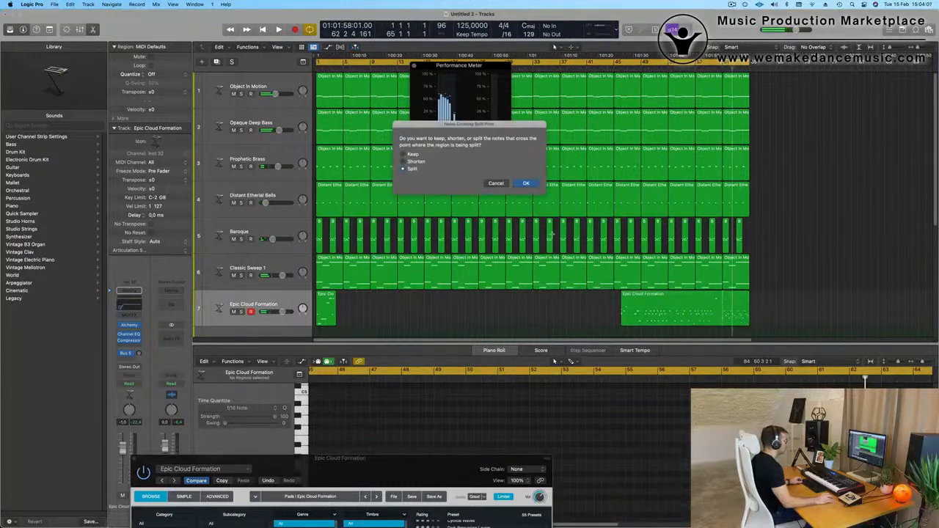
key("Return")
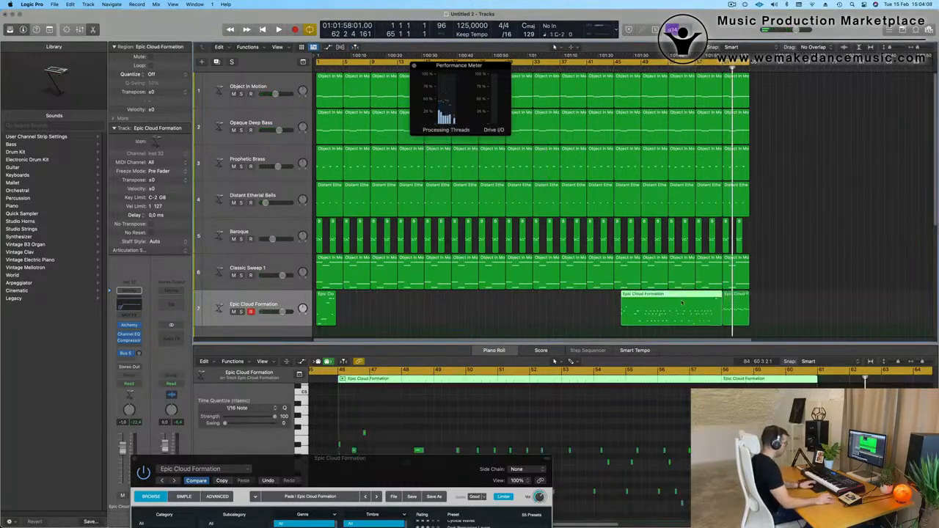
key("Delete")
left_click(327, 311)
key("Delete")
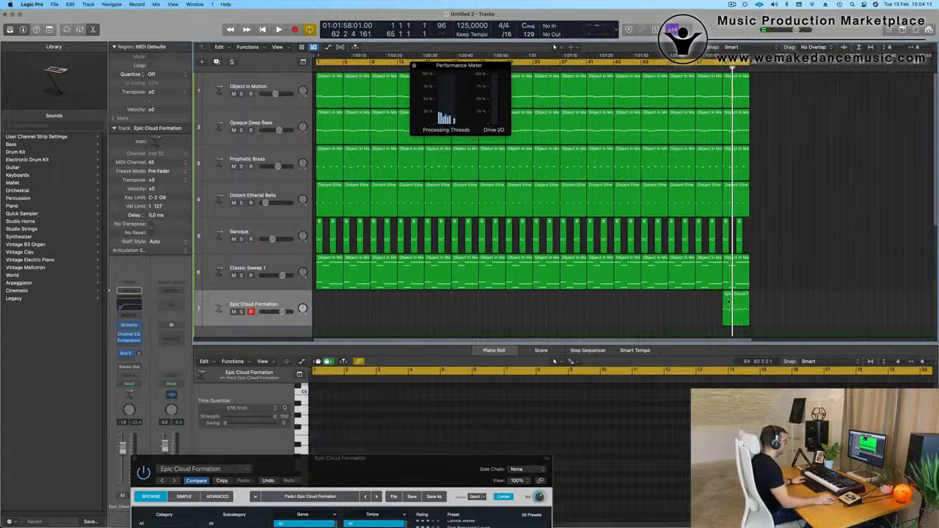
Move the remaining four-bar Epic Cloud Formation region to bar 1 and play it while viewing its notes.
left_click_drag(736, 309, 331, 309)
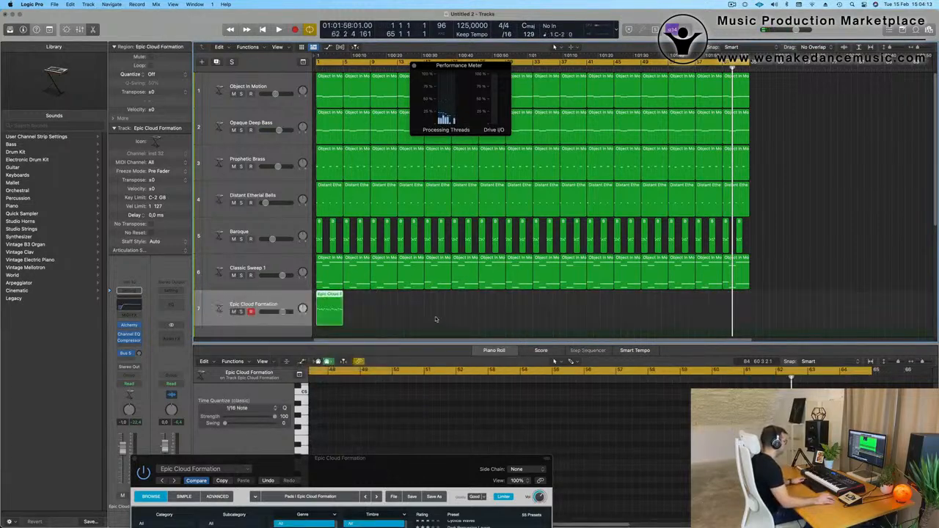
key("space")
scroll(386, 437, "down", 3)
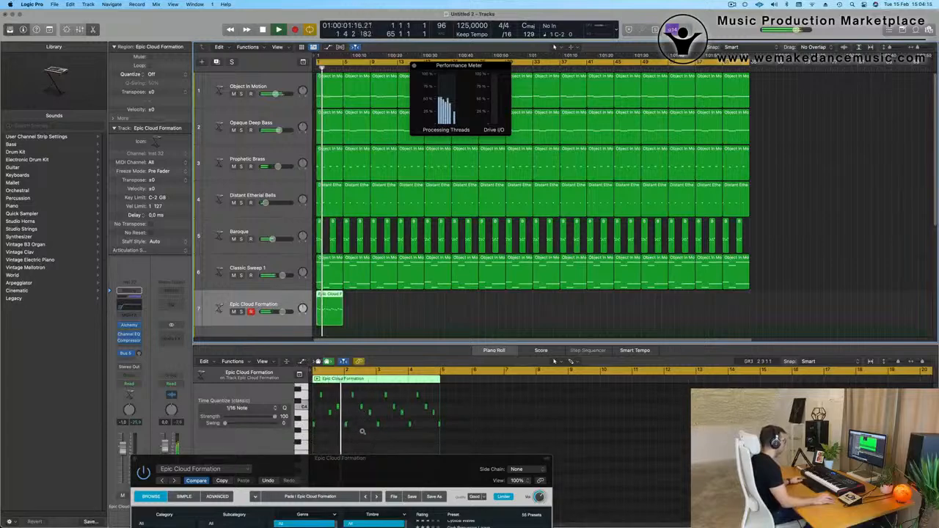
scroll(379, 433, "up", 3)
key("space")
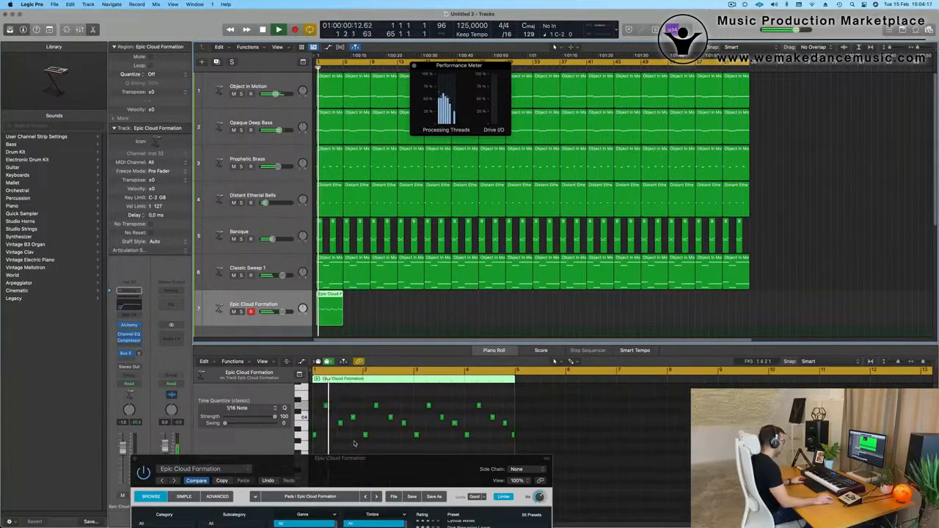
Quantize the notes of all regions to 1/16 and play the song from the start.
key("super+a")
key("q")
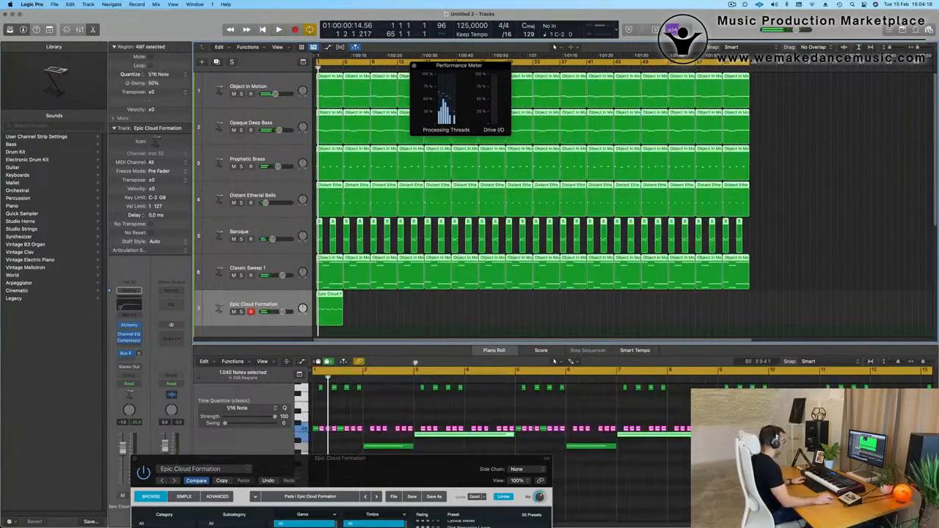
left_click(425, 309)
key("space")
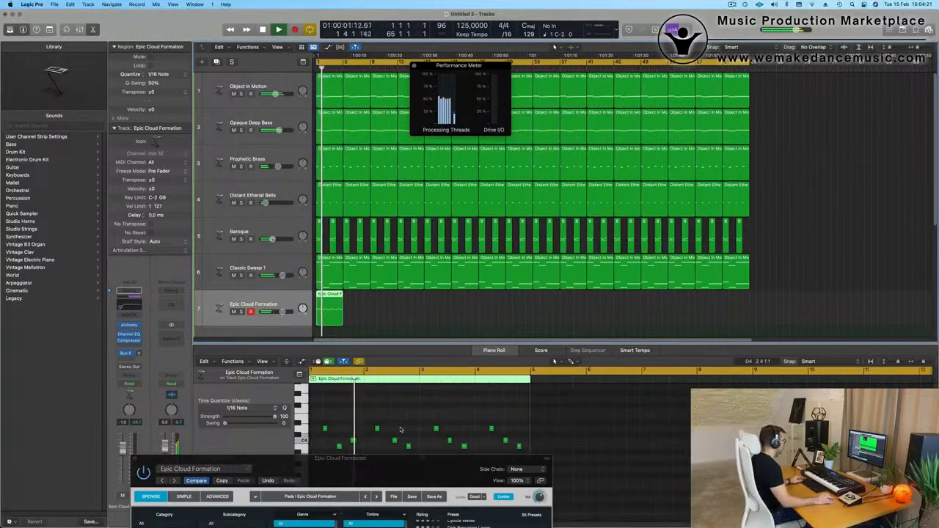
key("space")
Move the Alchemy window off the Piano Roll and listen to the quantized Epic Cloud Formation notes.
left_click_drag(413, 458, 830, 17)
key("space")
scroll(421, 479, "up", 2)
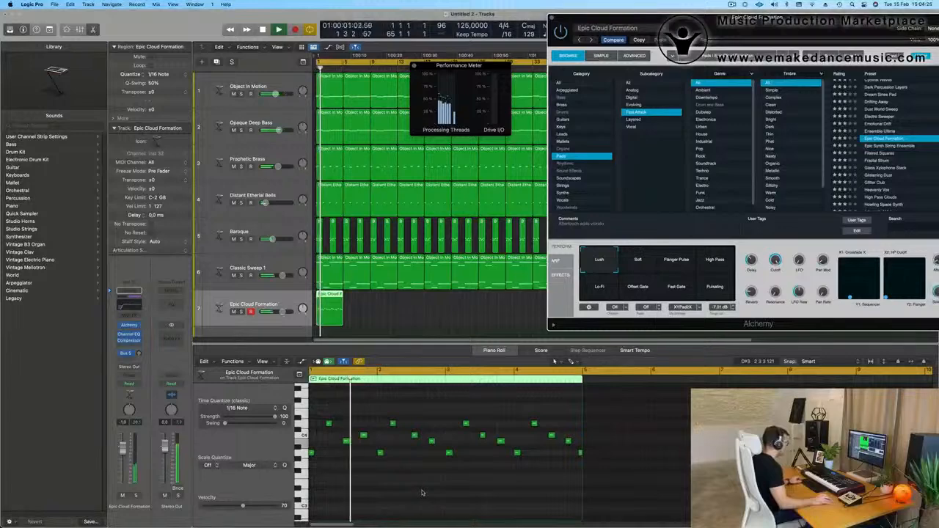
key("space")
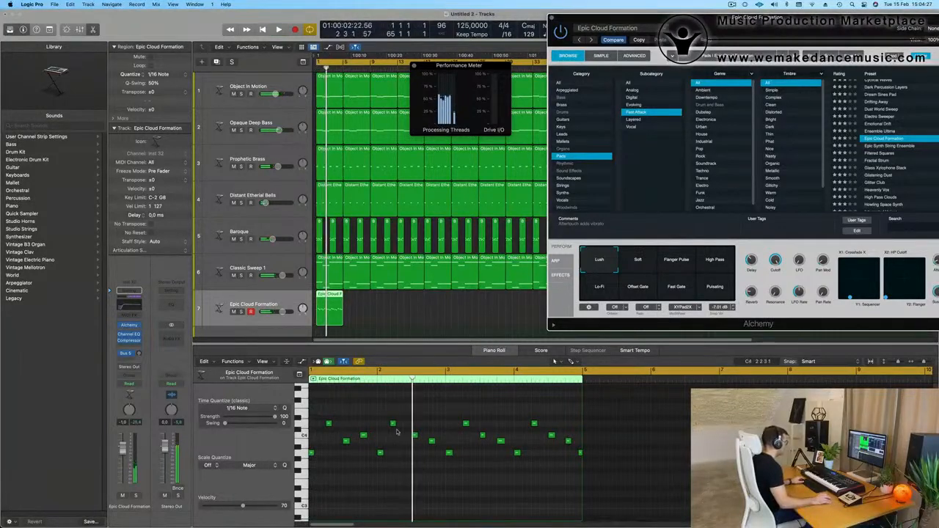
Replace the notes after bar 1 with copies of the first bar's four-note pattern through bar 4 and check the playback.
left_click_drag(382, 414, 615, 499)
key("Delete")
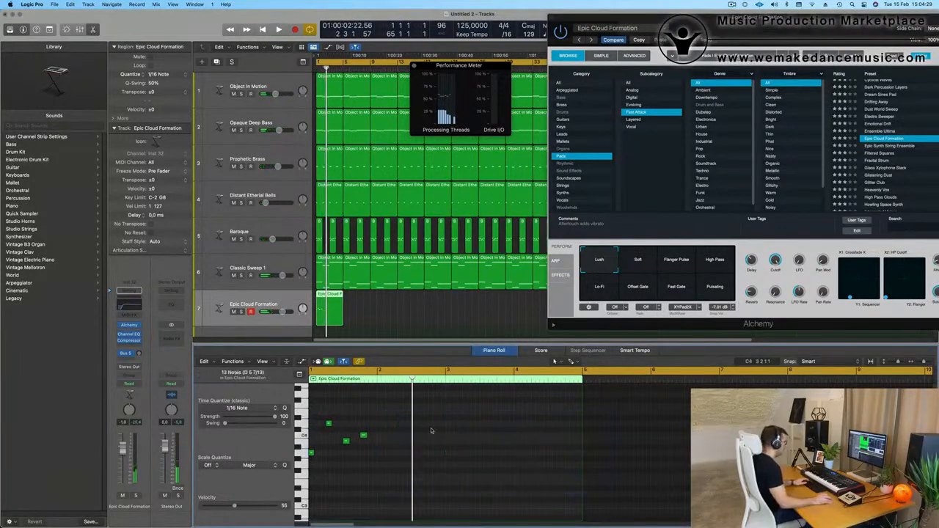
left_click_drag(438, 408, 387, 454)
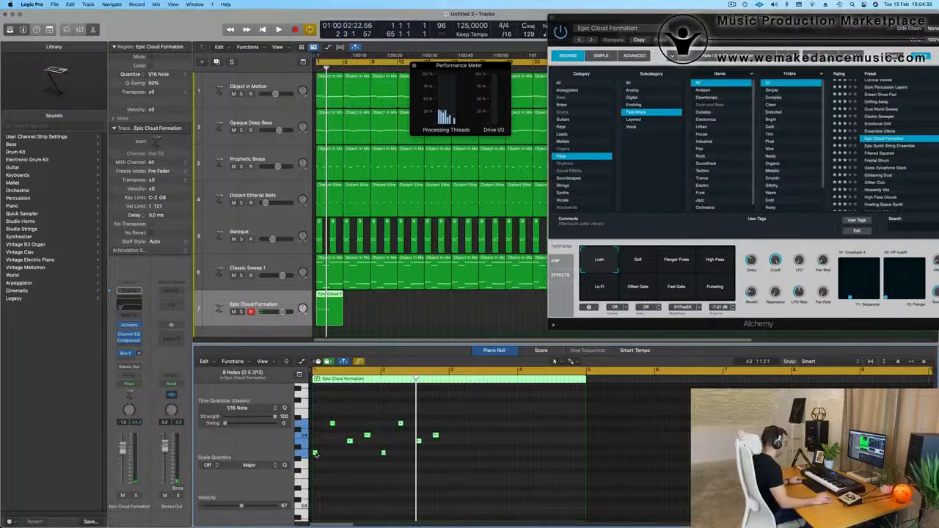
left_click_drag(325, 454, 451, 455)
key("space")
key("space")
key("space")
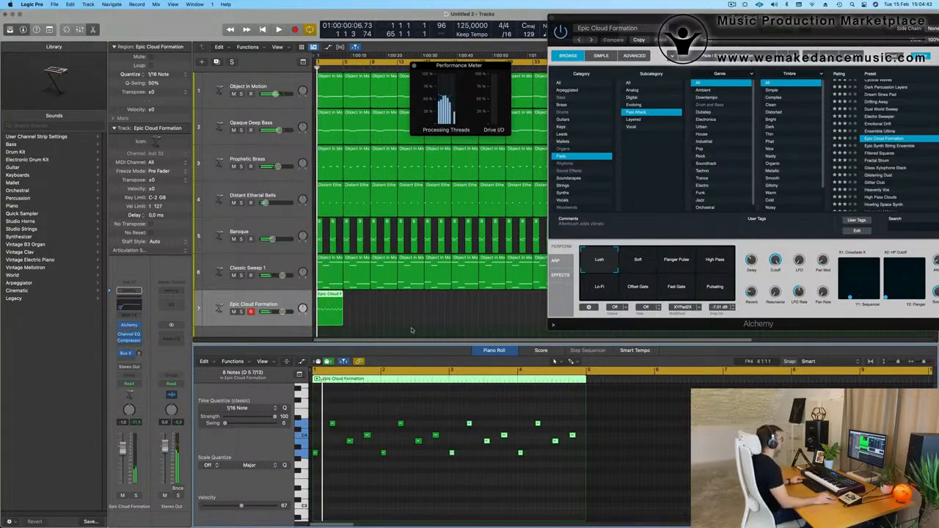
Move the Alchemy window aside and repeat the four-bar Epic Cloud Formation region to the end of the song at bar 65.
scroll(414, 313, "down", 3)
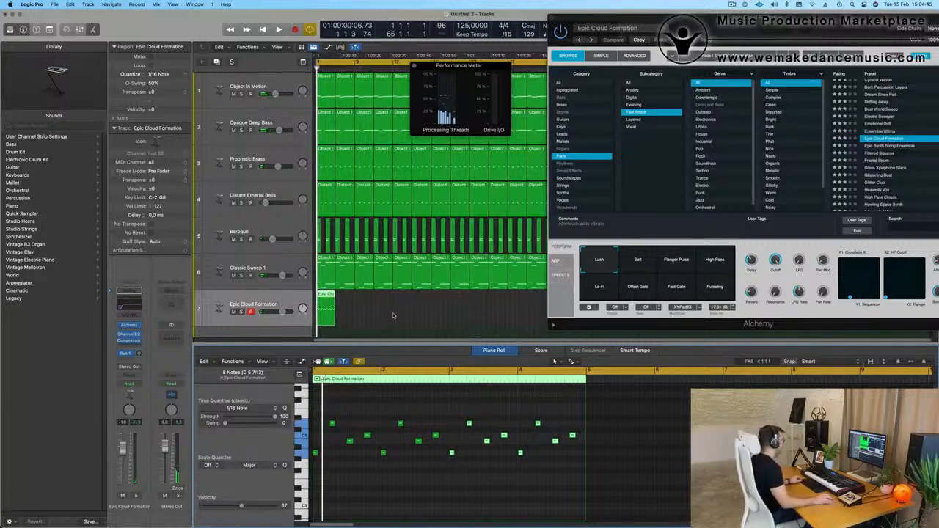
left_click_drag(703, 20, 934, 133)
left_click_drag(409, 298, 307, 317)
key("super+r")
key("super+r")
key("super+r")
key("super+r")
key("super+r")
key("super+r")
key("super+r")
key("super+r")
key("super+r")
key("super+r")
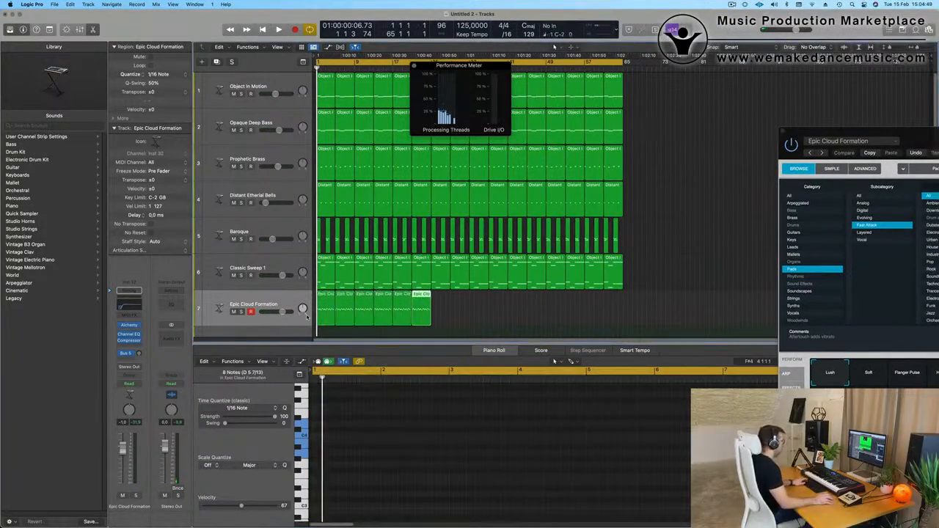
key("super+r")
key("super+r")
key("super+r")
key("super+r")
key("super+r")
key("super+r")
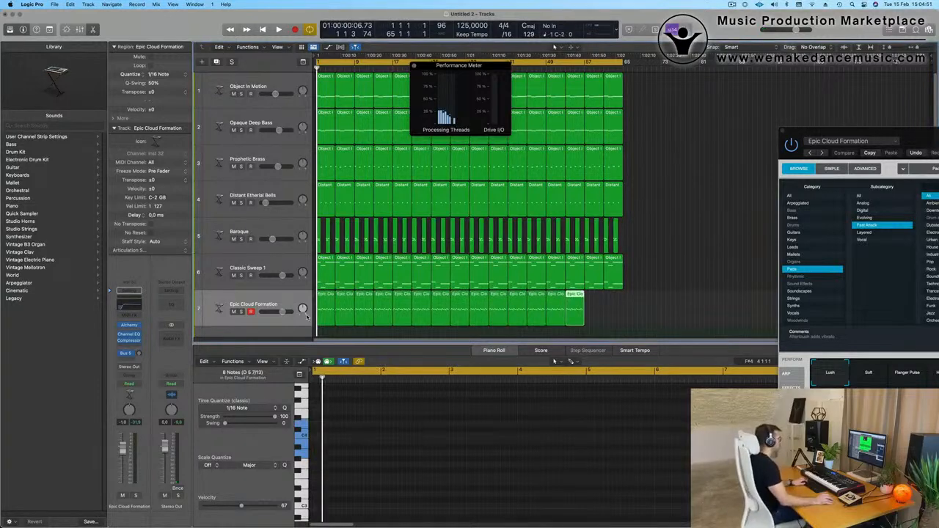
Start playback and mute the Baroque and Classic Sweep 1 tracks.
key("space")
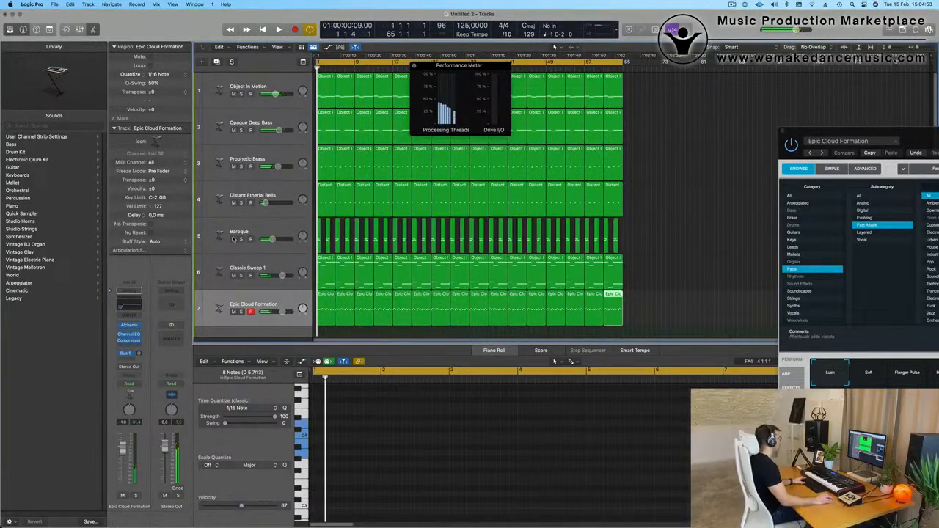
left_click(233, 239)
left_click(233, 275)
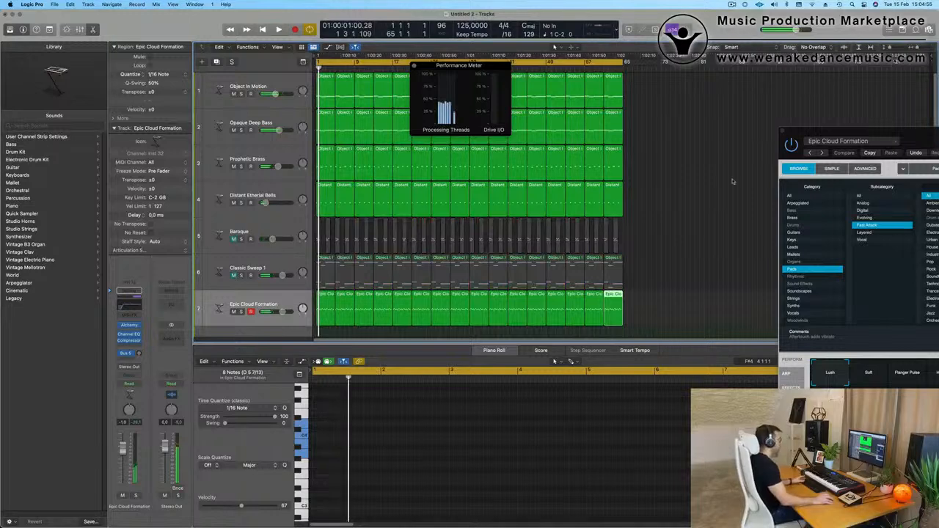
Choose the Soft variation of Epic Cloud Formation in Alchemy and raise the track's channel volume to 0.6 dB.
left_click_drag(807, 130, 438, 104)
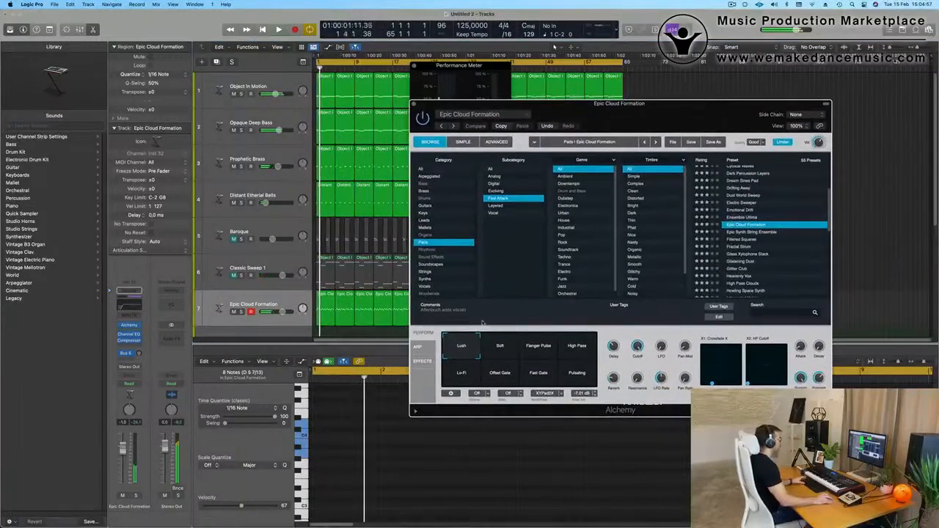
left_click(499, 345)
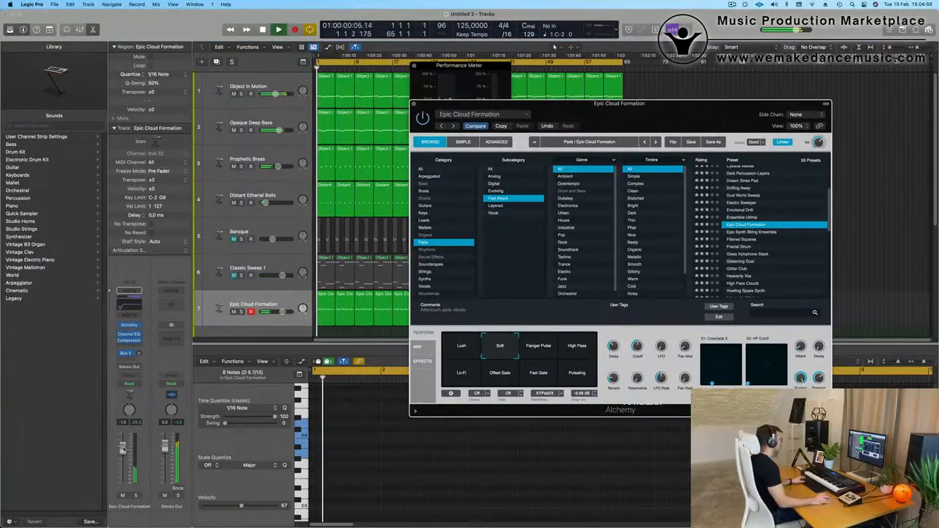
left_click_drag(123, 449, 124, 446)
Restart playback and adjust Alchemy's master volume for the Epic Cloud Formation sound.
key("space")
key("space")
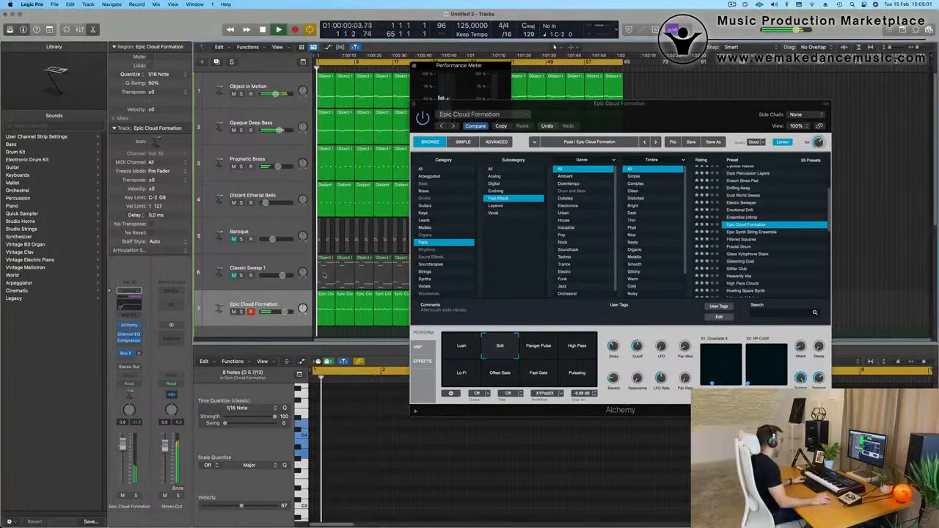
left_click(821, 135)
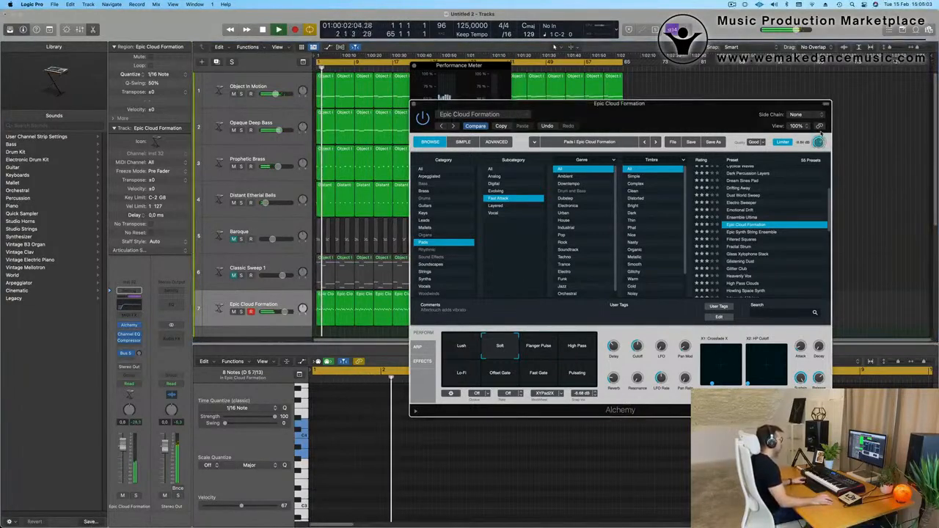
Audition the Flanger Pulse, High Pass, Pulsating, Fast Gate, Offset Gate and Lo-Fi variations of Epic Cloud Formation in Alchemy, and return to Soft.
left_click(541, 356)
left_click(578, 351)
left_click(576, 374)
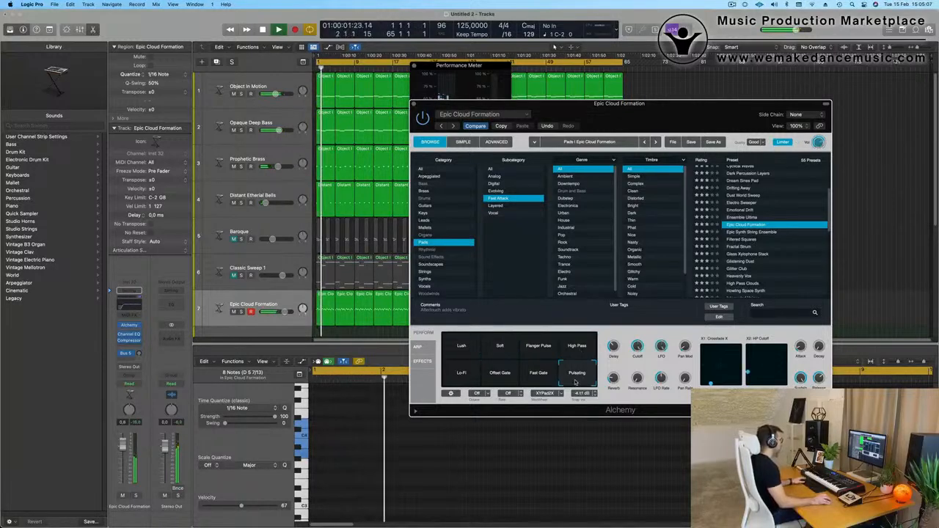
left_click(538, 374)
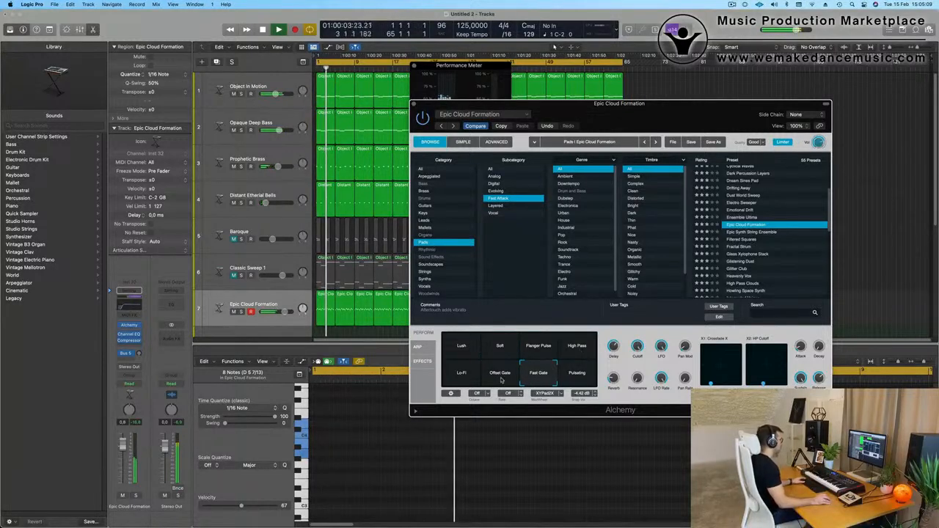
left_click(498, 376)
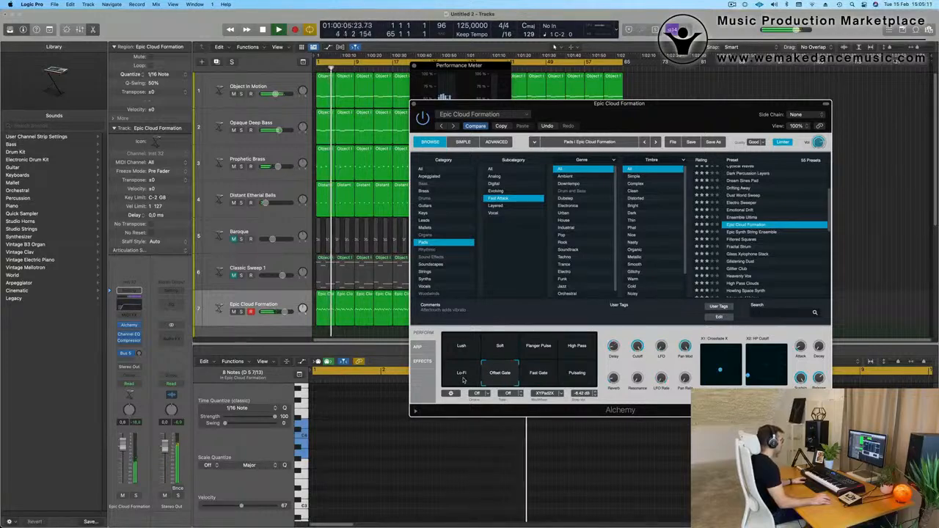
left_click(463, 379)
left_click(500, 349)
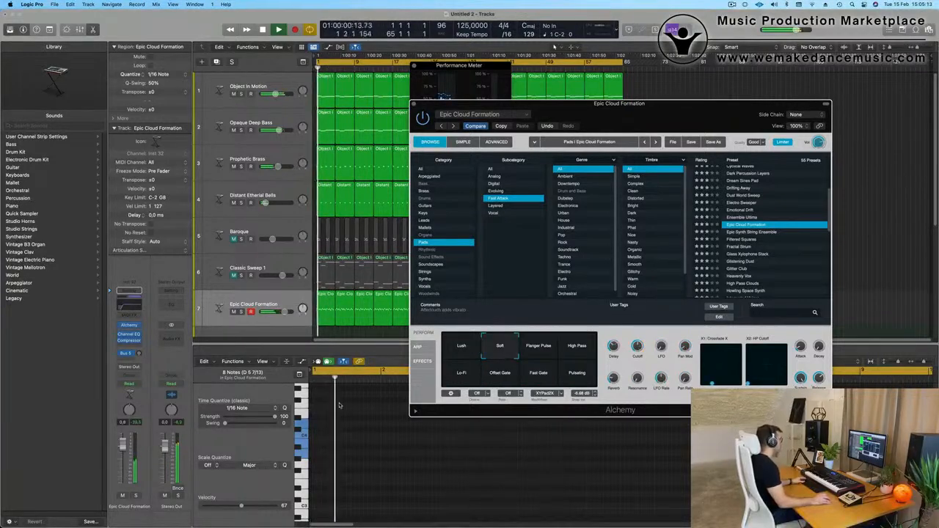
Move the Alchemy window slightly down and to the right over the arrangement during playback.
left_click_drag(673, 114, 693, 122)
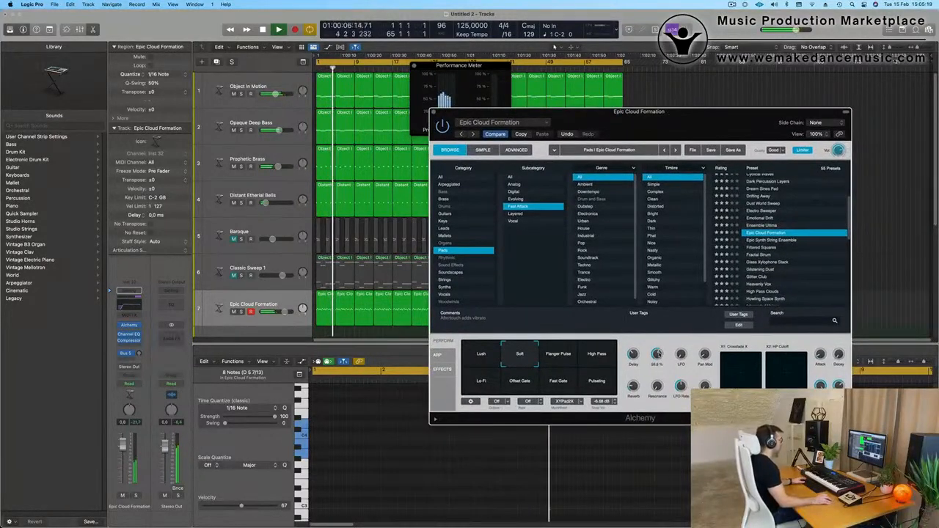
left_click(733, 5)
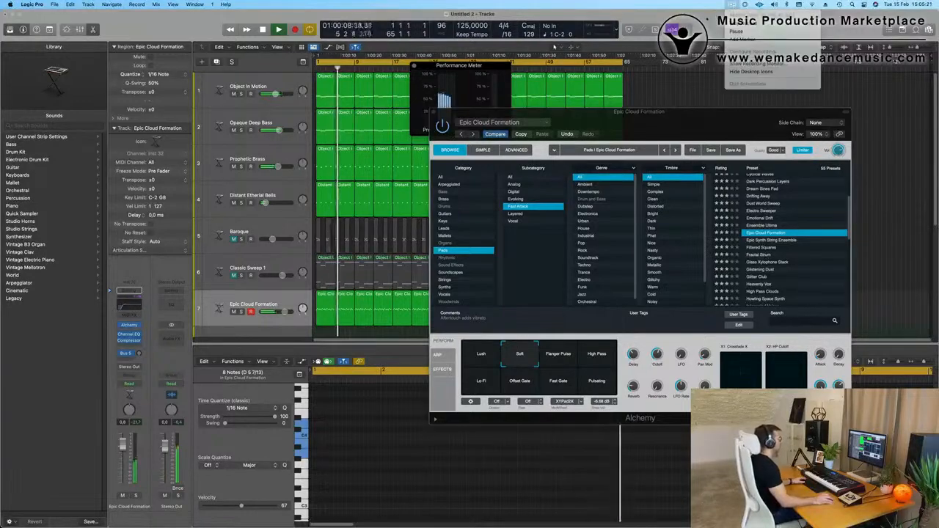